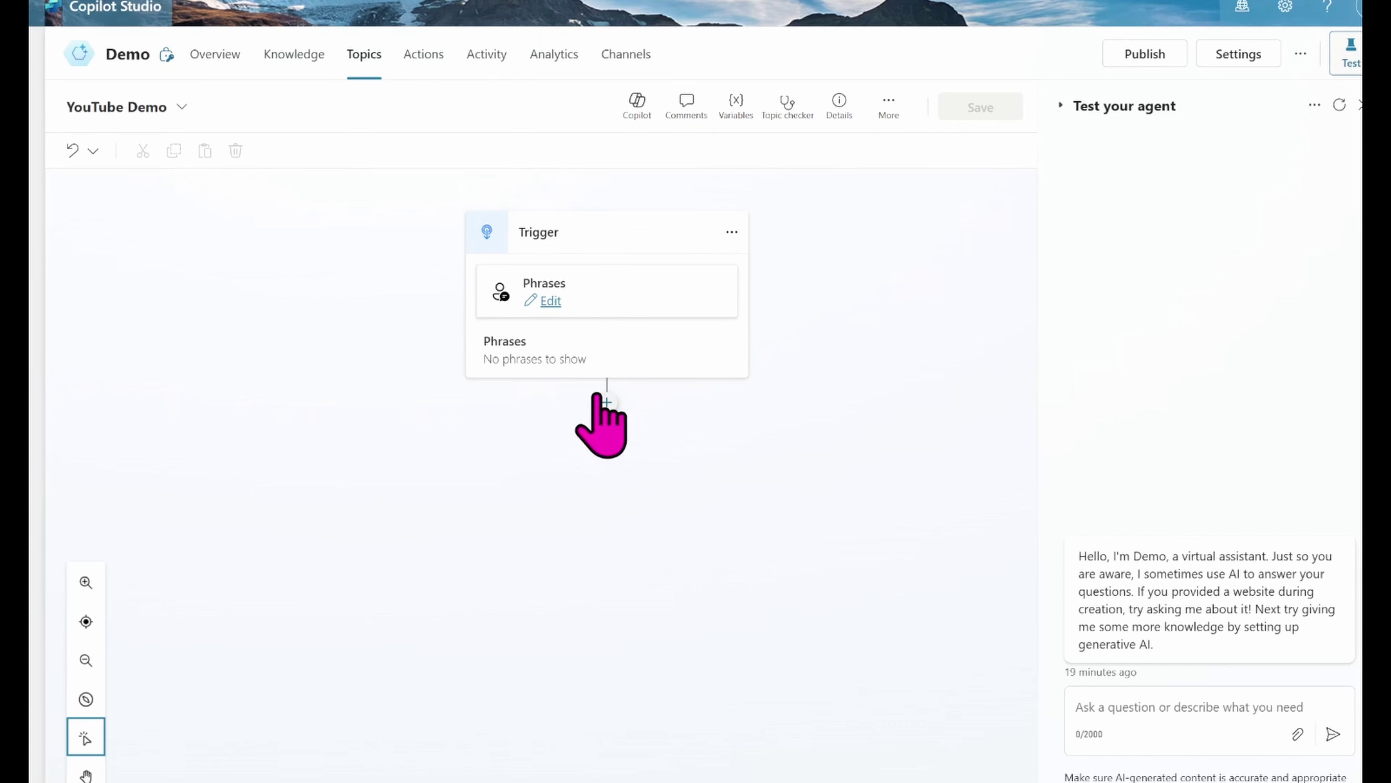
Step: Add Call, Services and YouTube as trigger phrases for the YouTube Demo topic
click(550, 300)
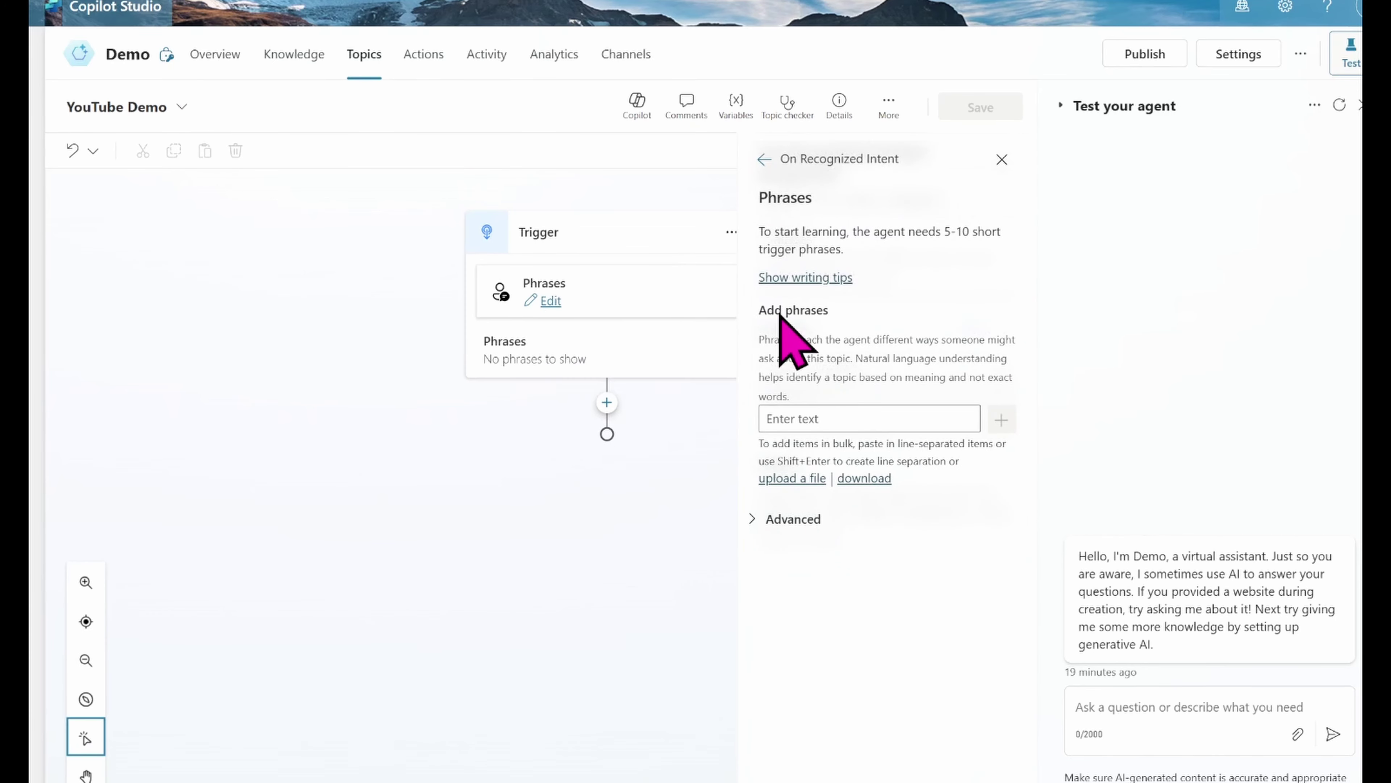
click(804, 421)
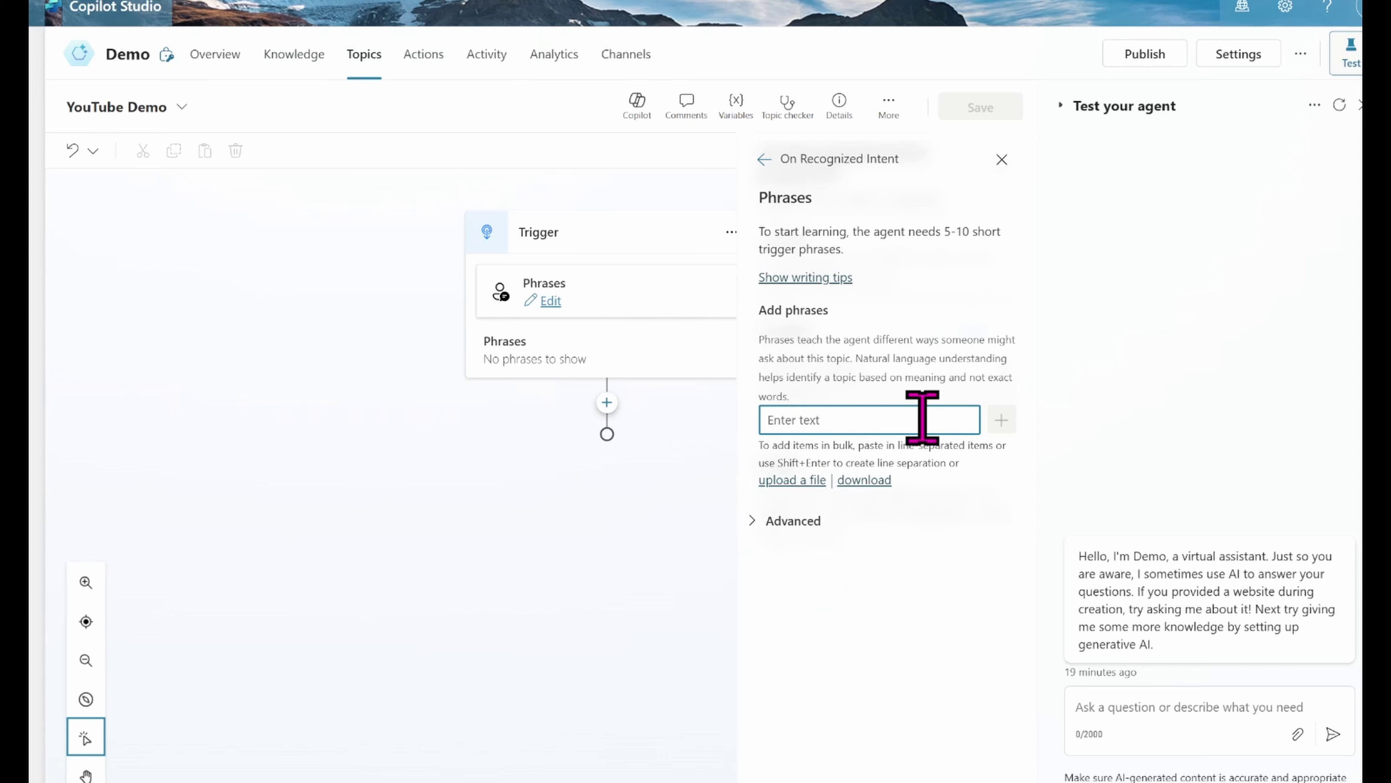
text(Call)
click(1001, 420)
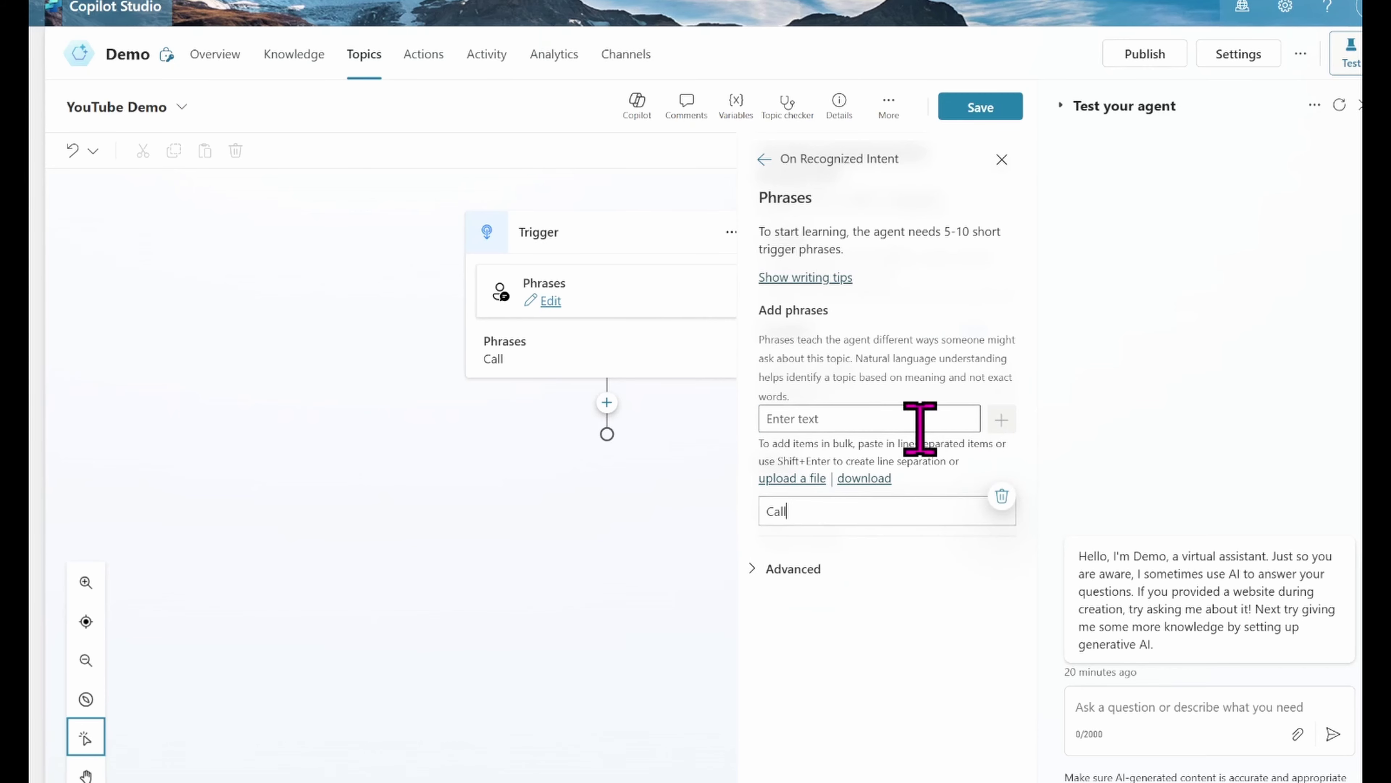
click(860, 417)
text(Ser)
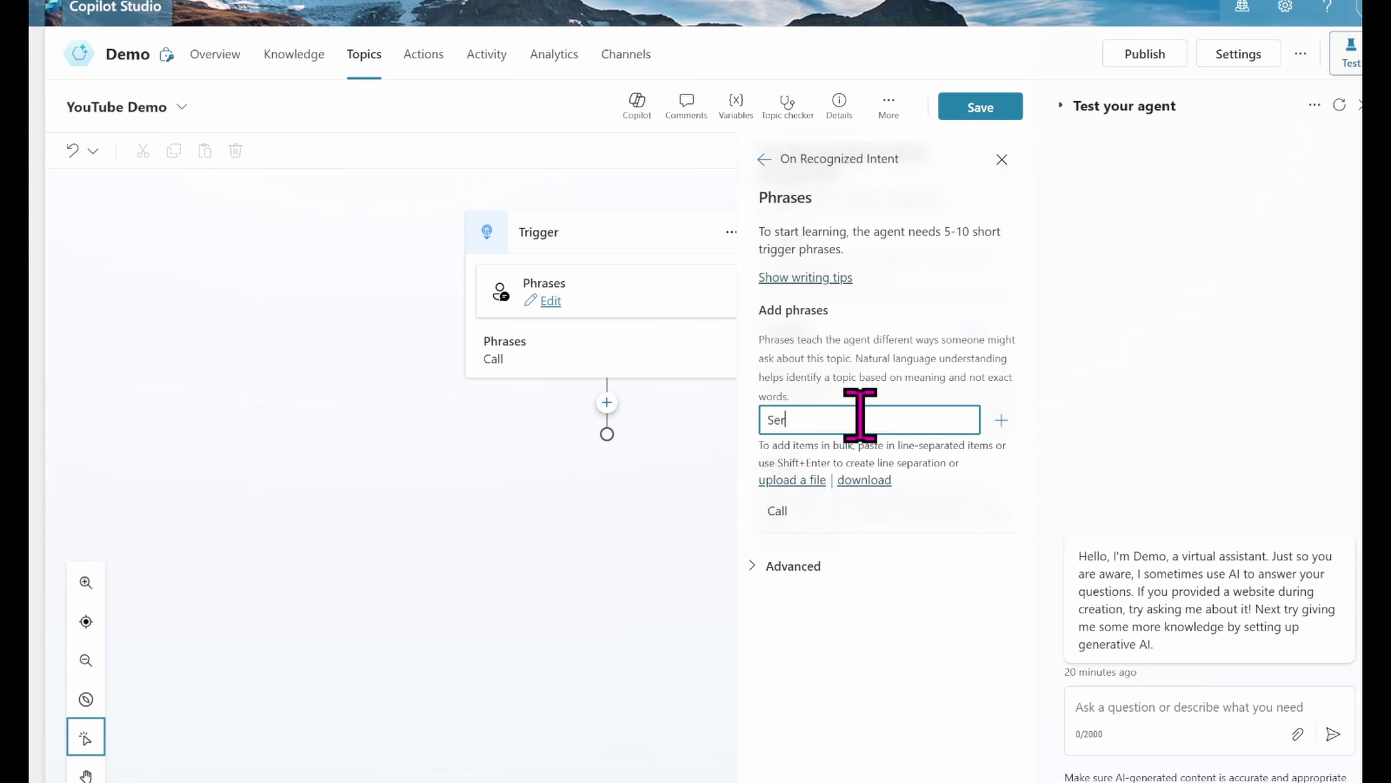
text(vices)
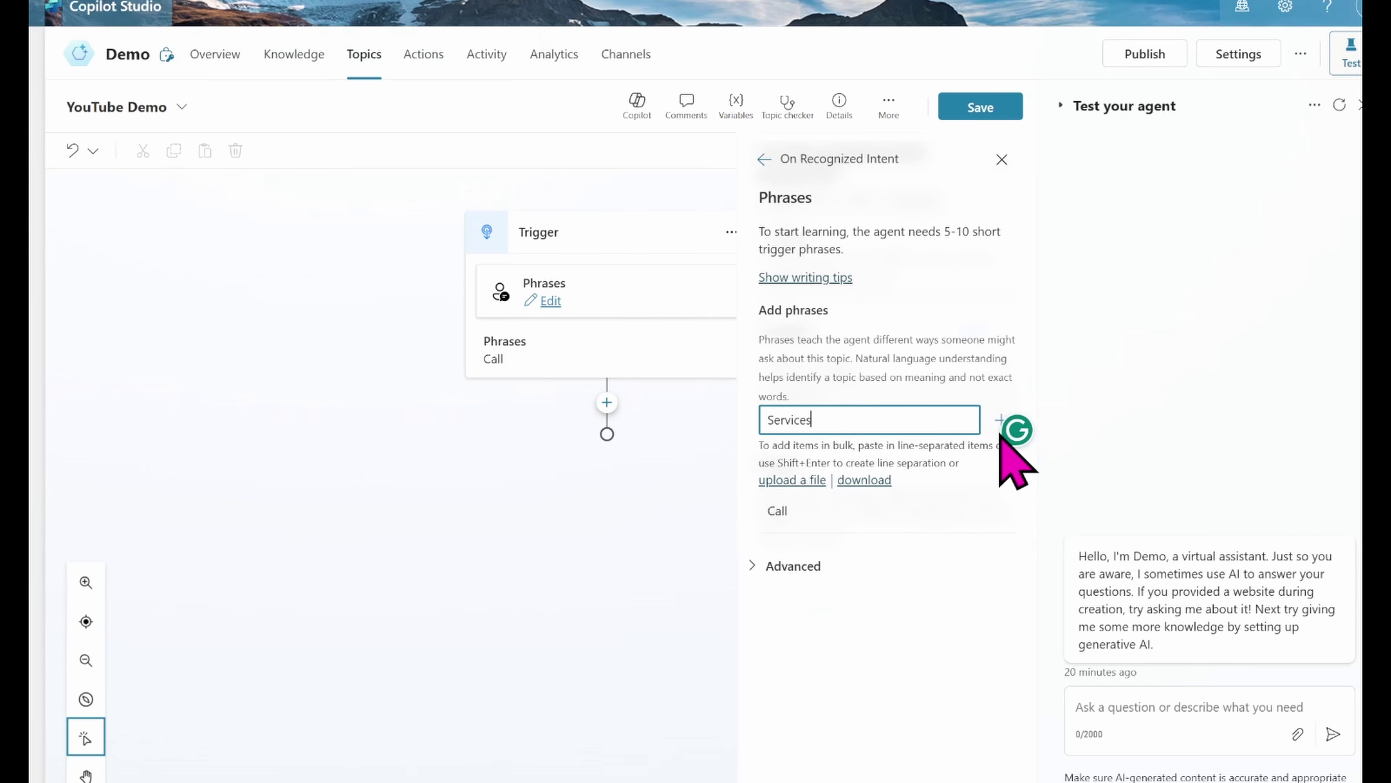
click(1001, 429)
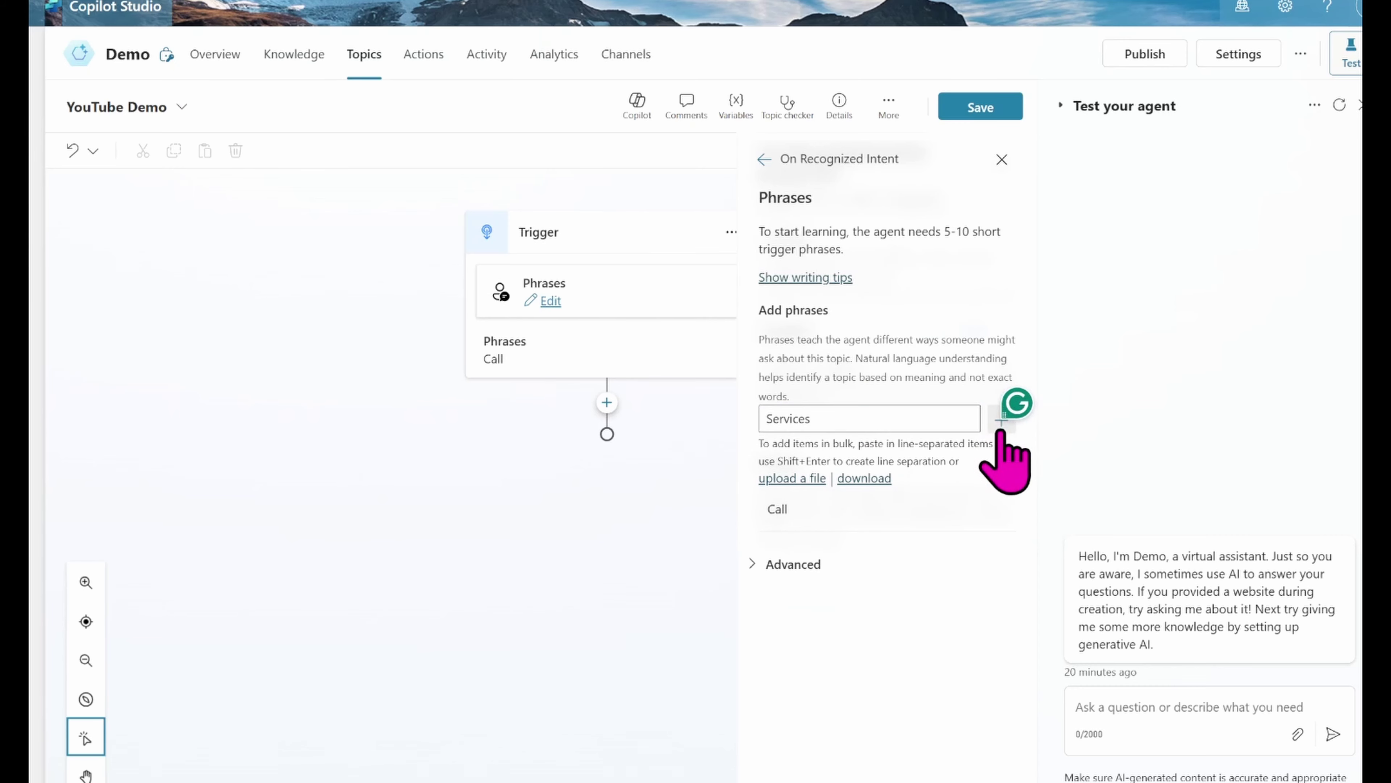
click(825, 417)
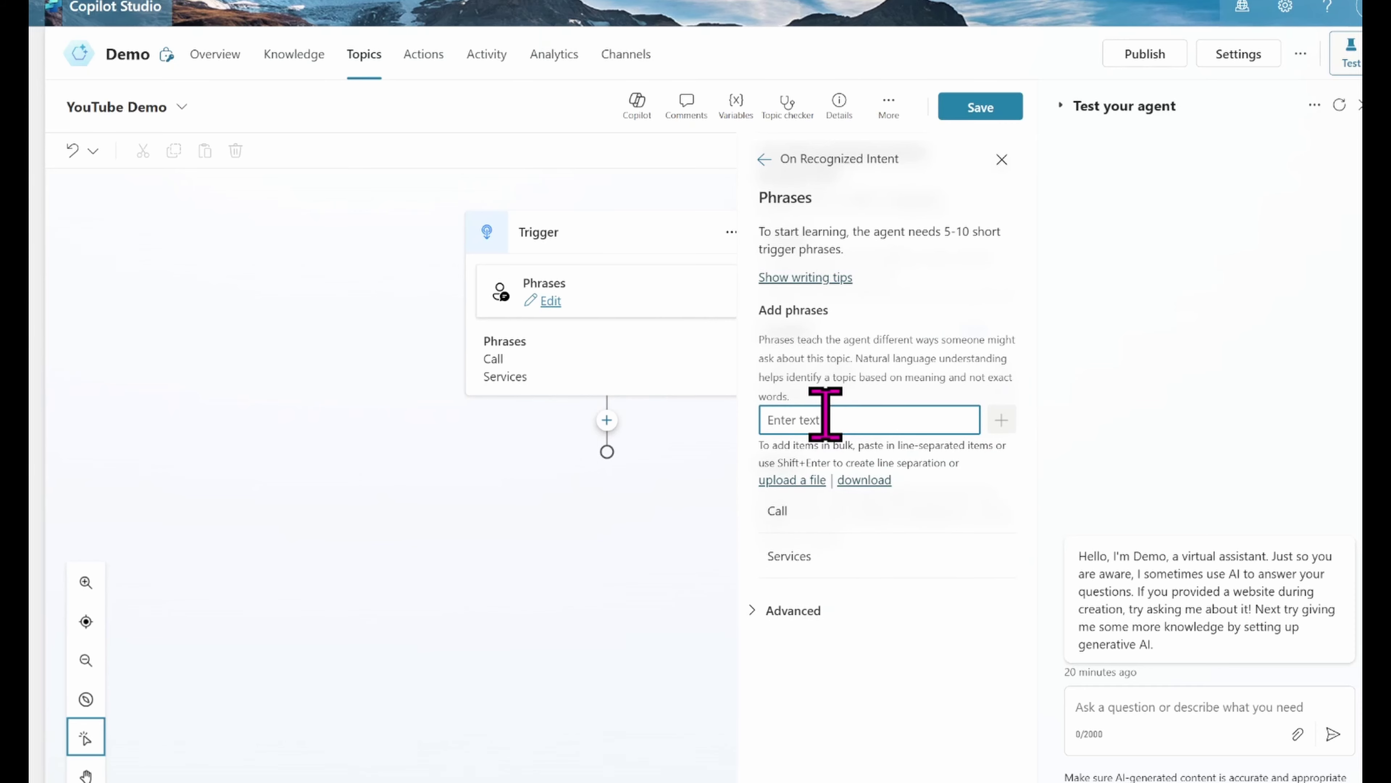
text(YouTube)
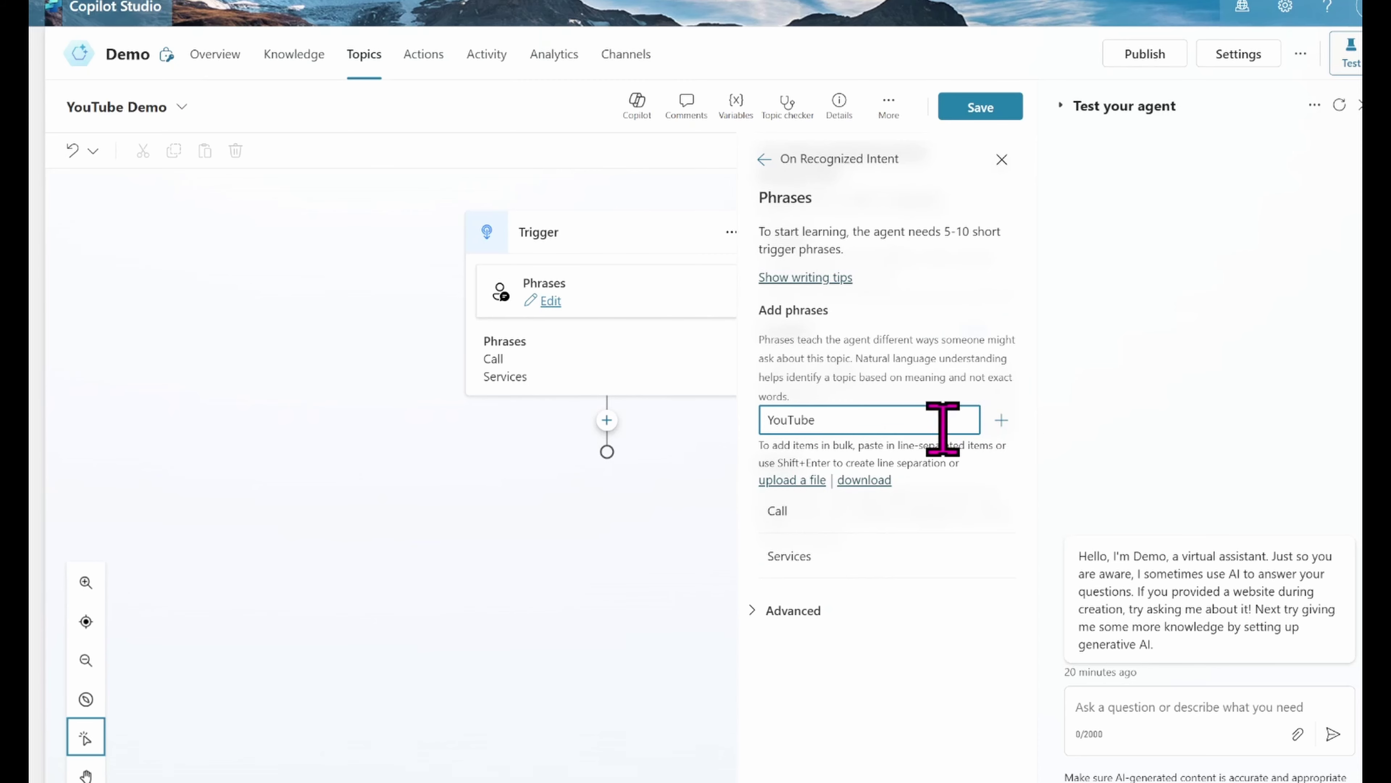
click(1001, 420)
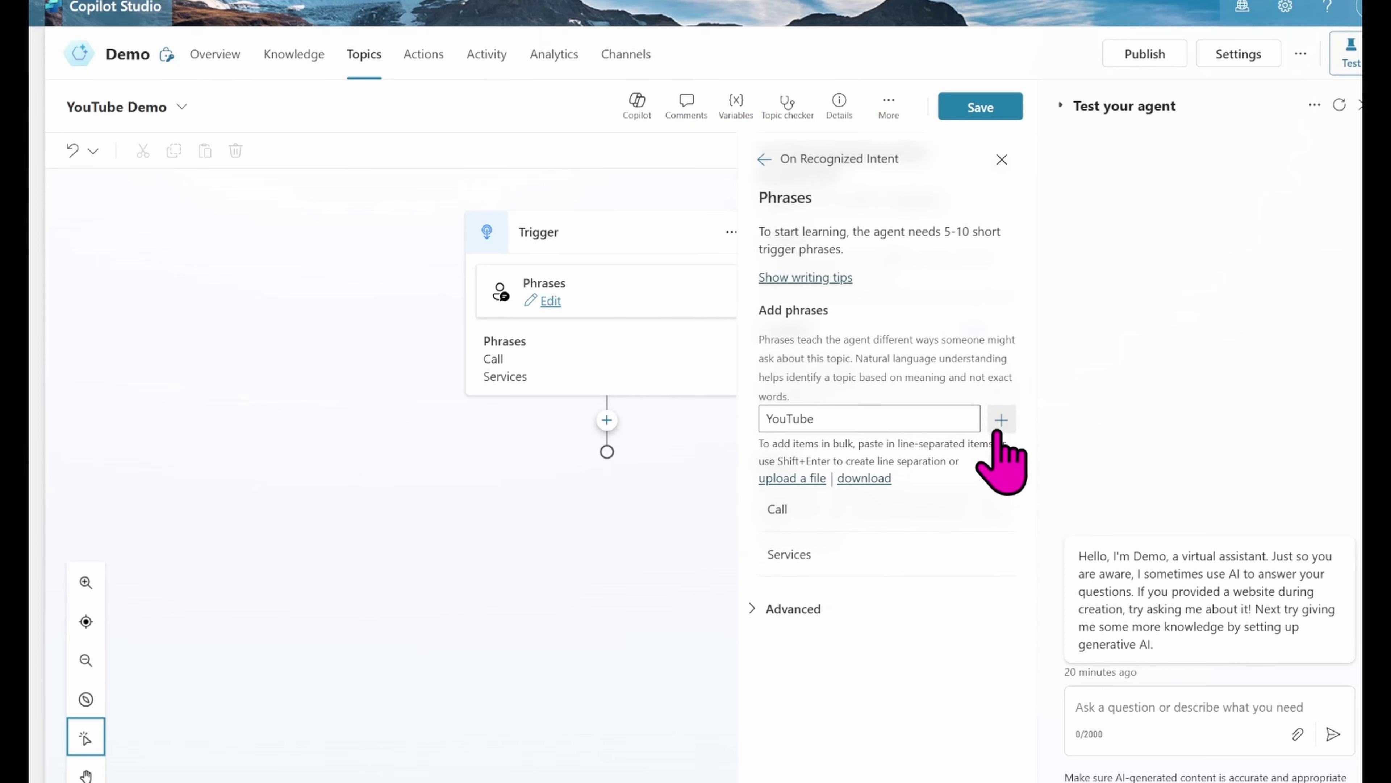
click(1002, 160)
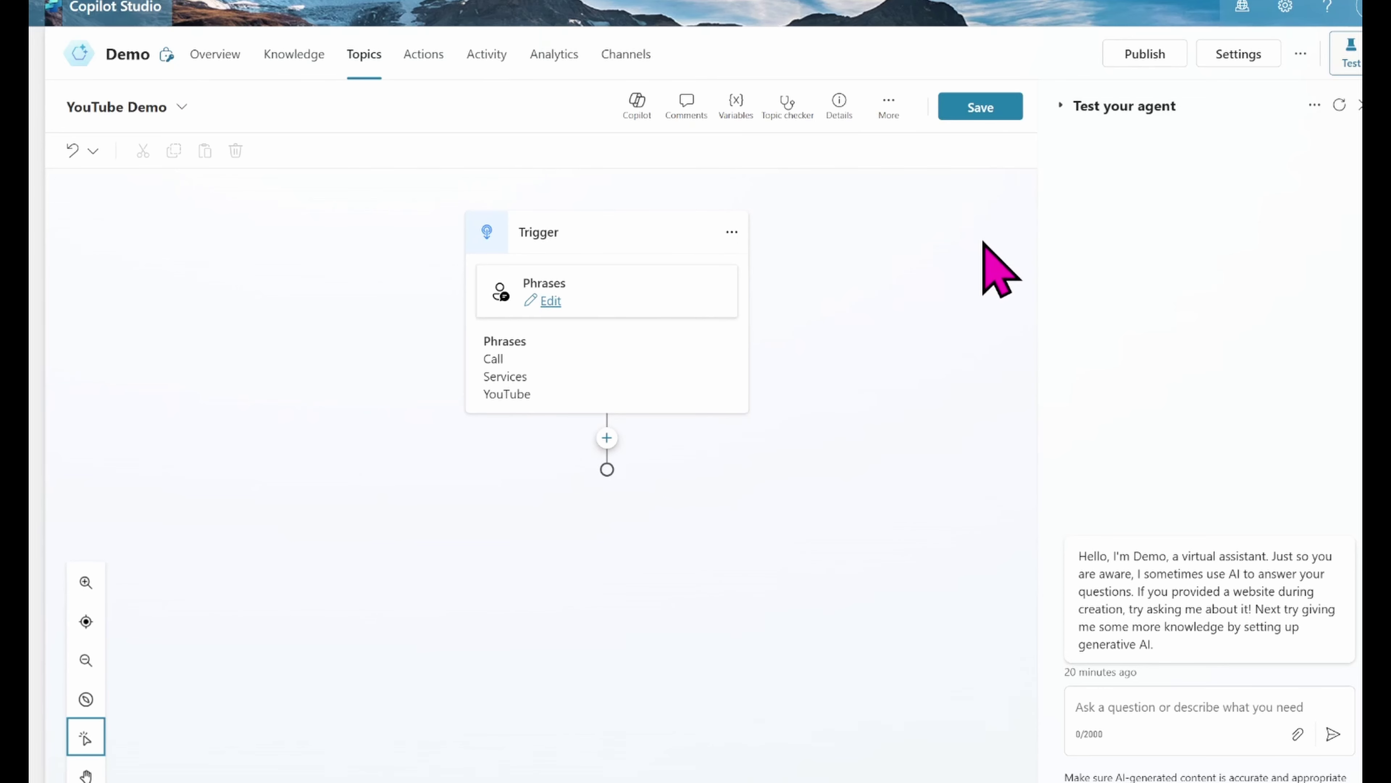
Step: Add a question node after the trigger asking 'What is your Name'
click(607, 439)
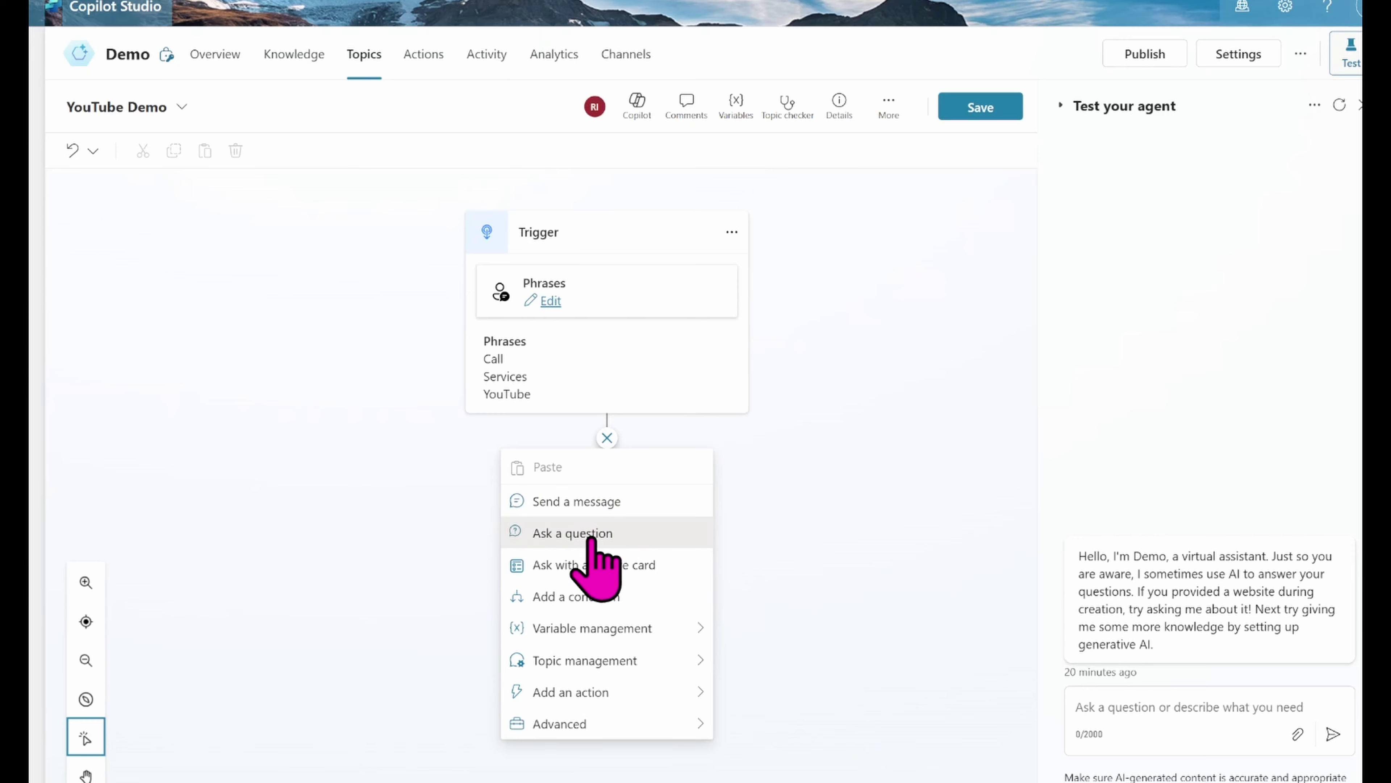
click(592, 534)
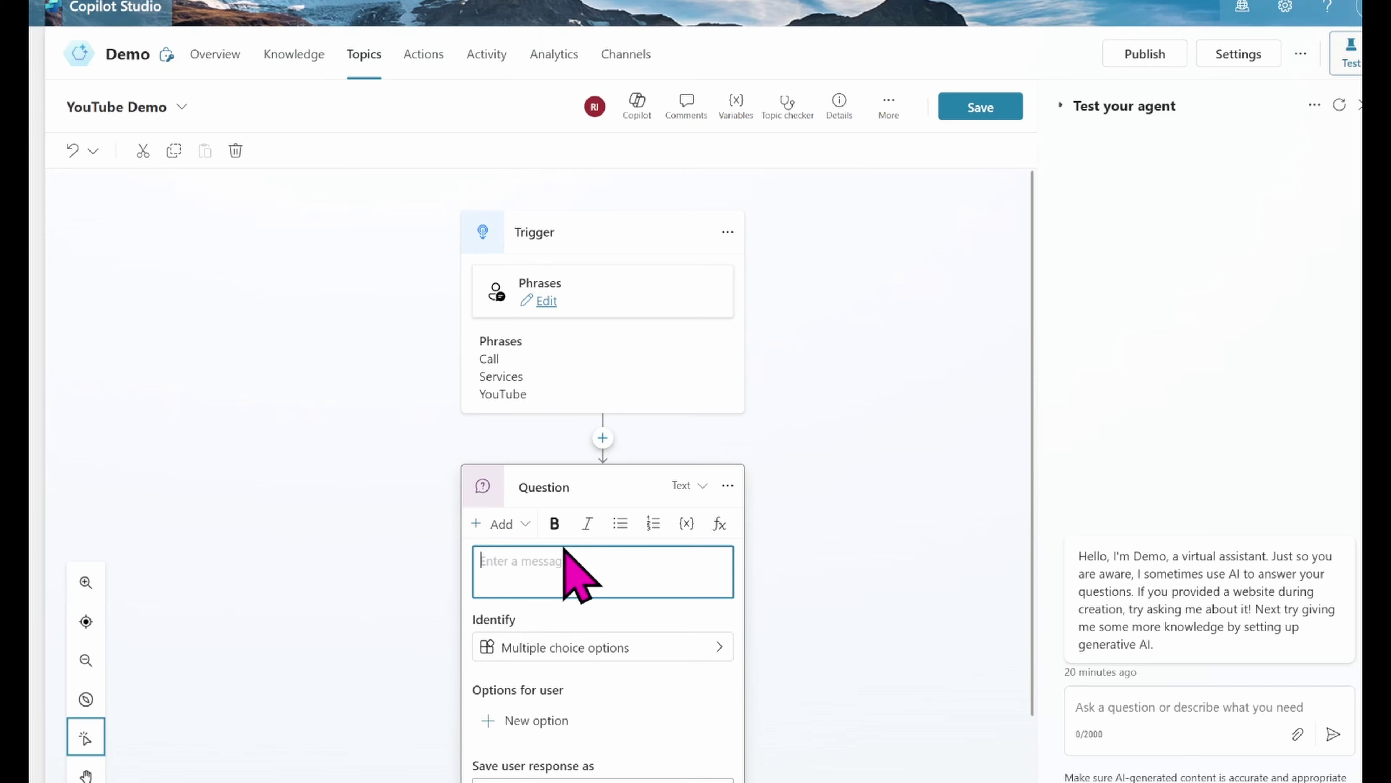
text(What is y)
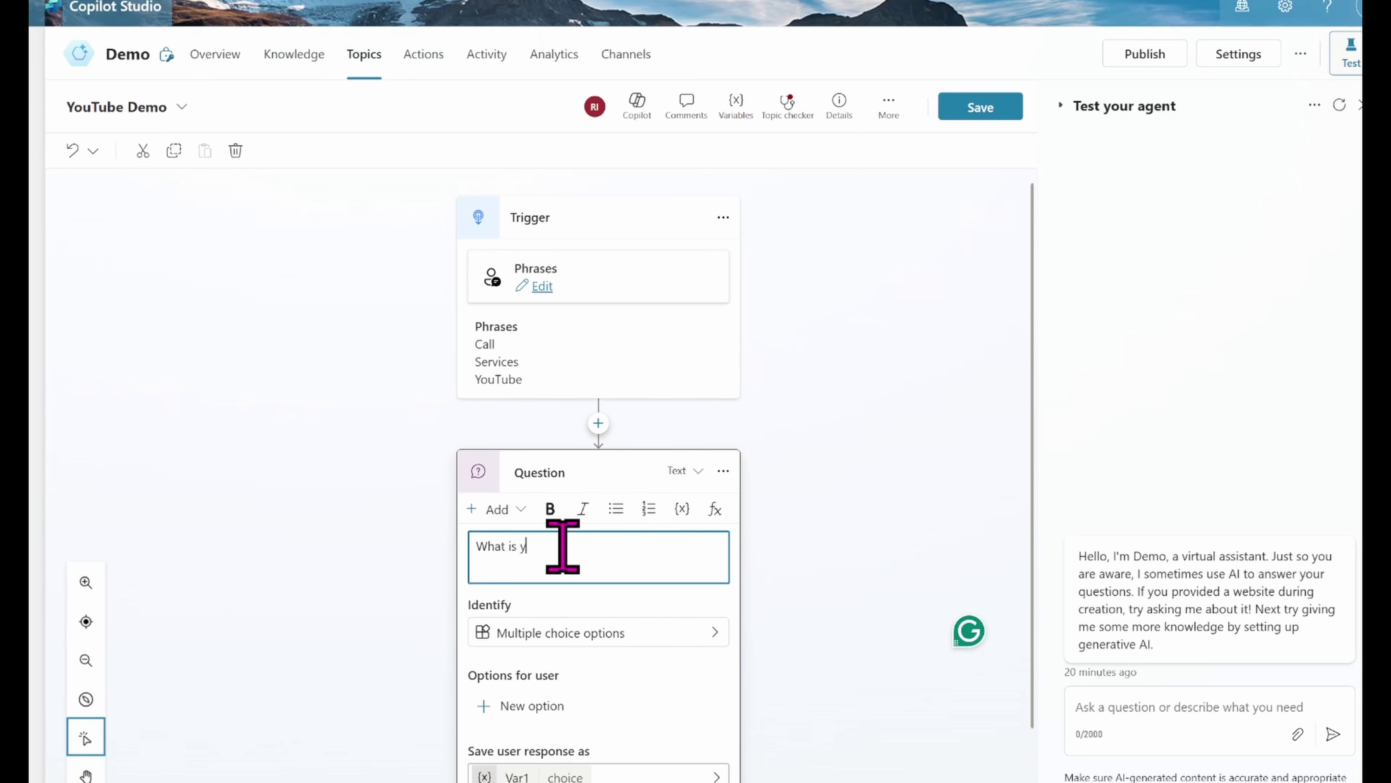
text(our Name)
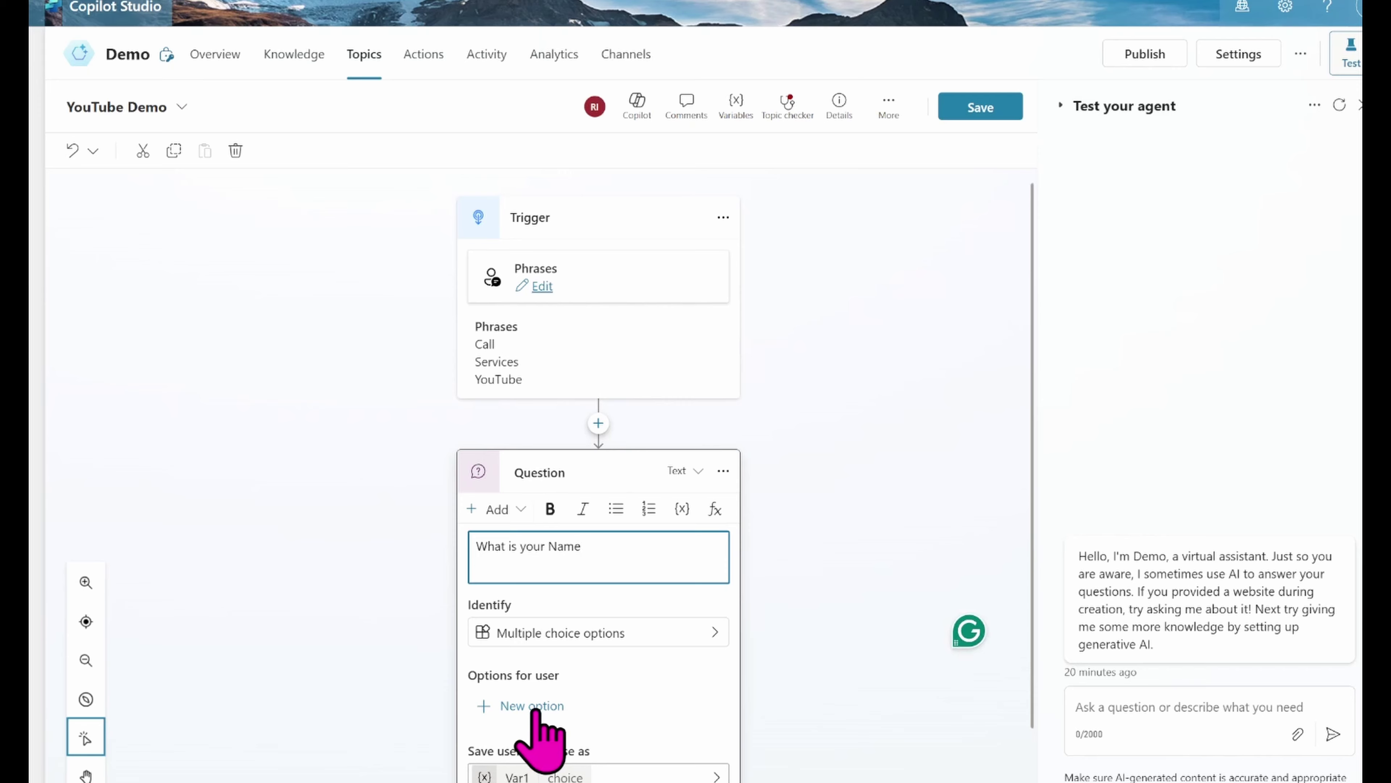
click(573, 648)
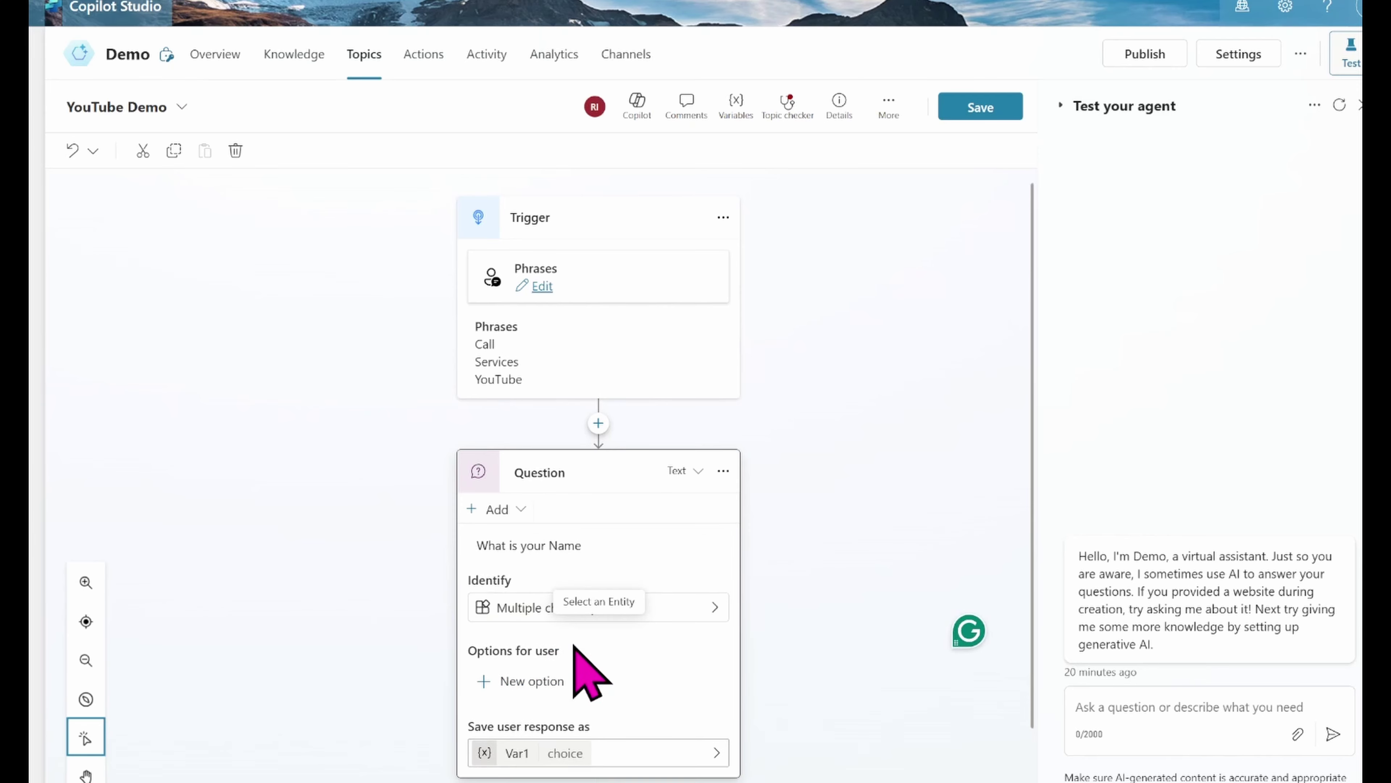
Step: Make the name question identify Person name, found by searching 'Person'
click(715, 608)
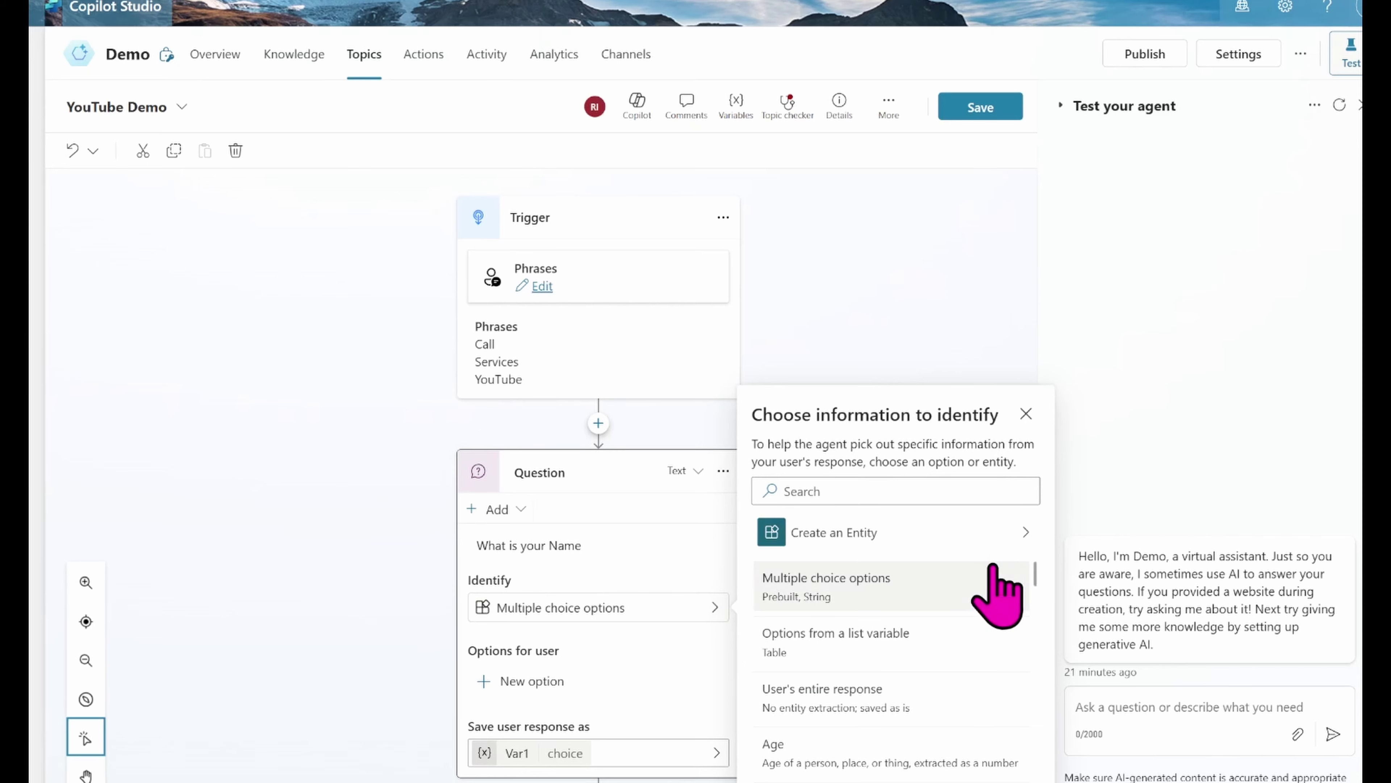
drag(1038, 575, 1034, 676)
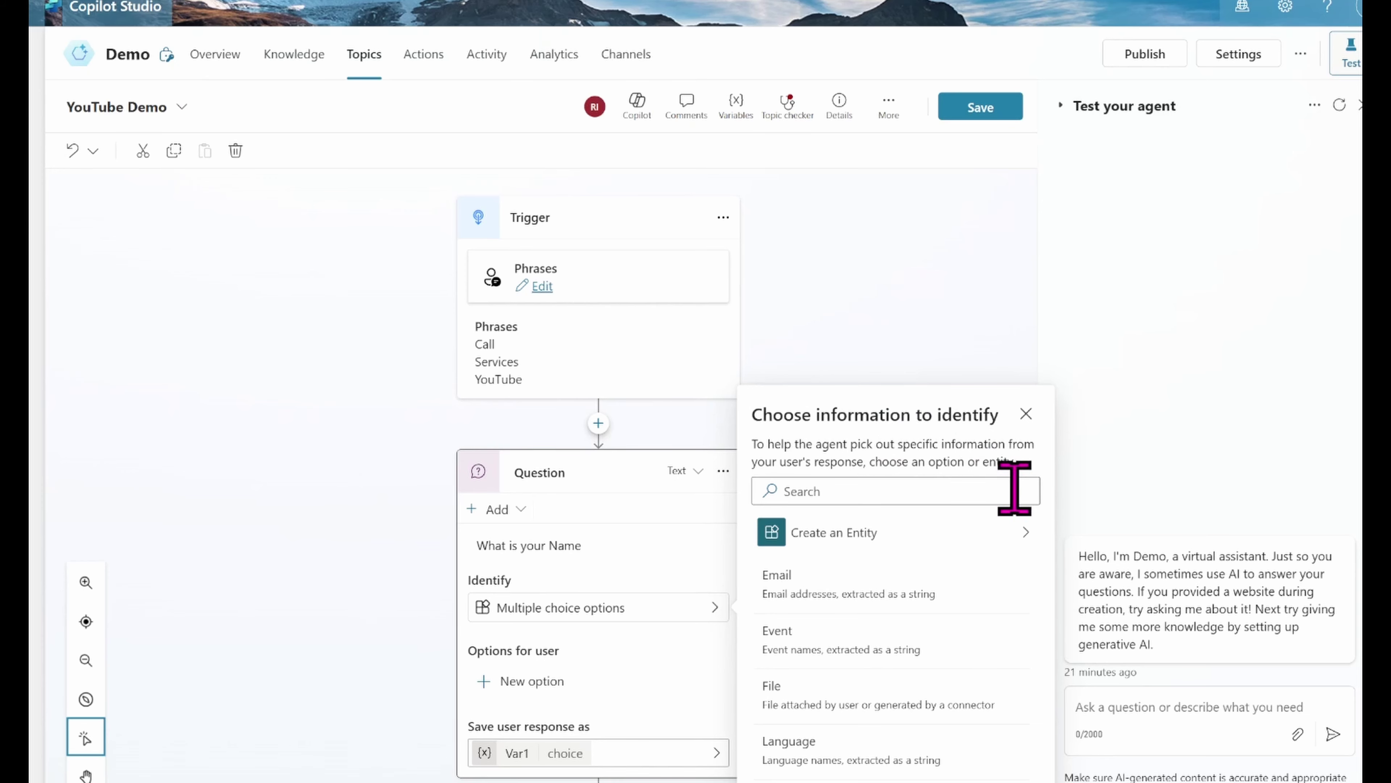
click(953, 491)
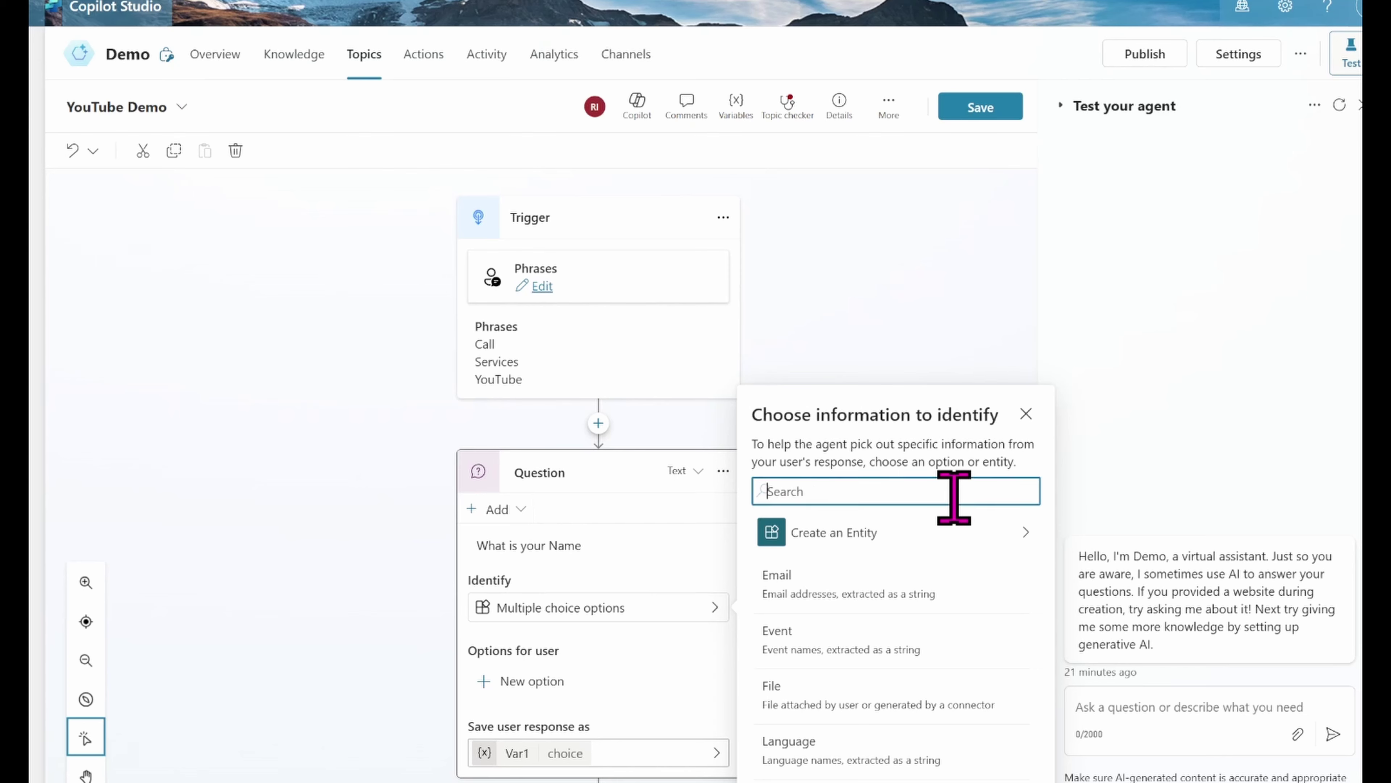
text(Person)
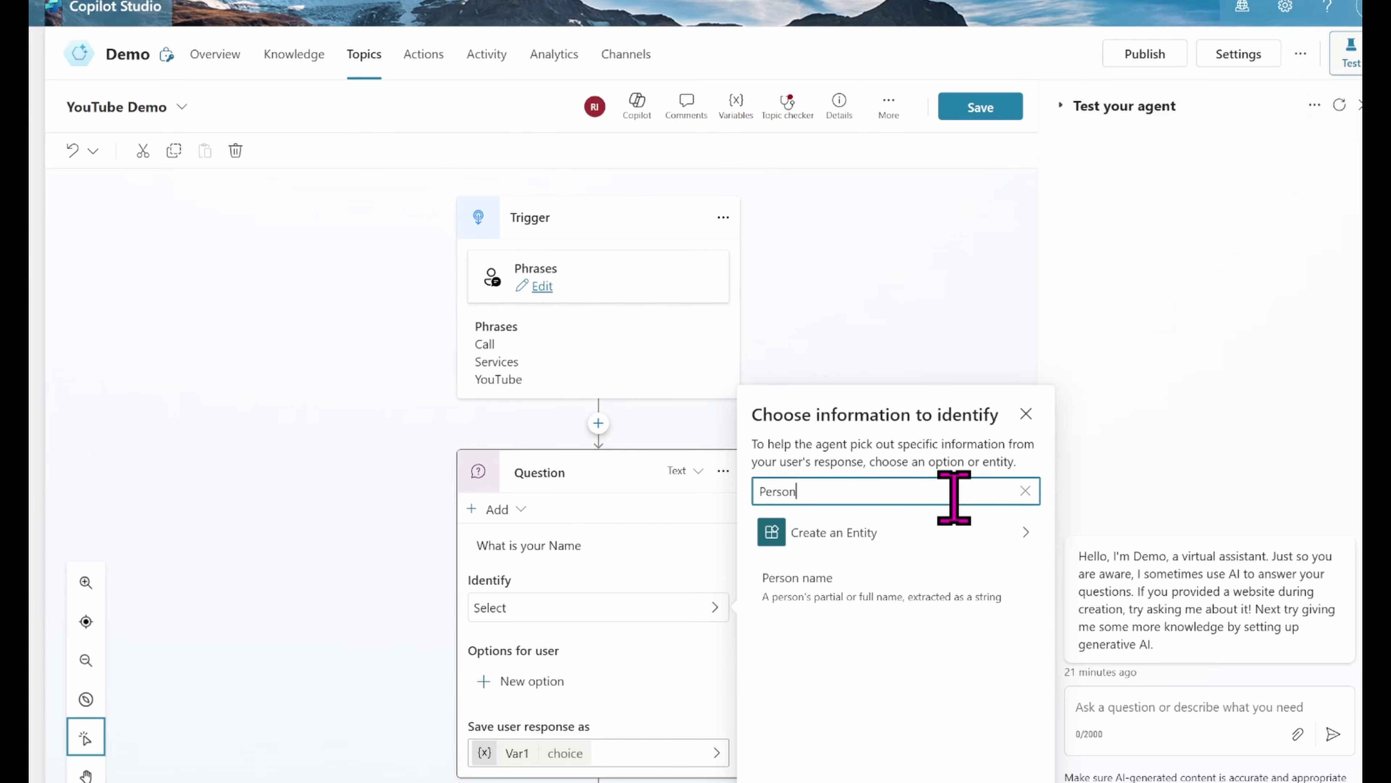
click(925, 573)
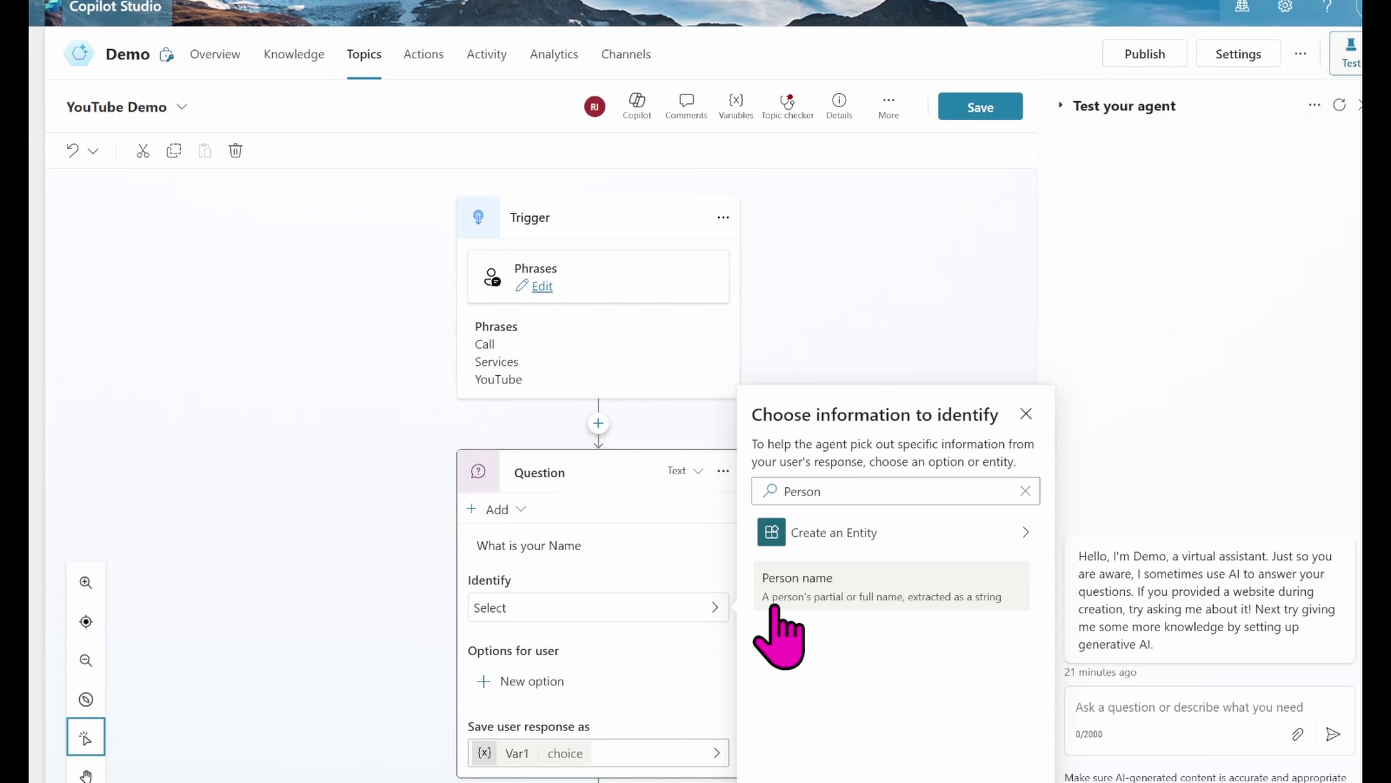
click(777, 605)
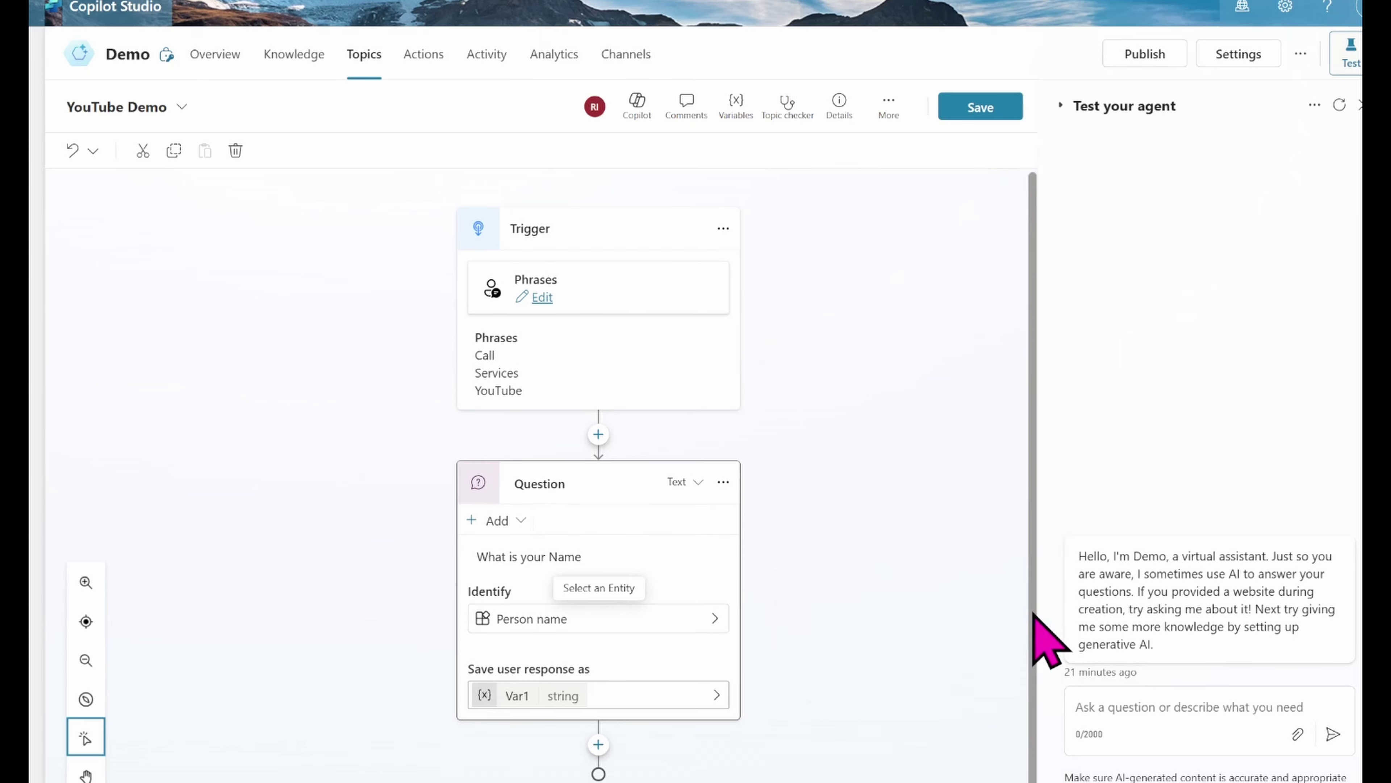
Step: Add a second question below the name question asking 'What is your Email Address?'
click(598, 773)
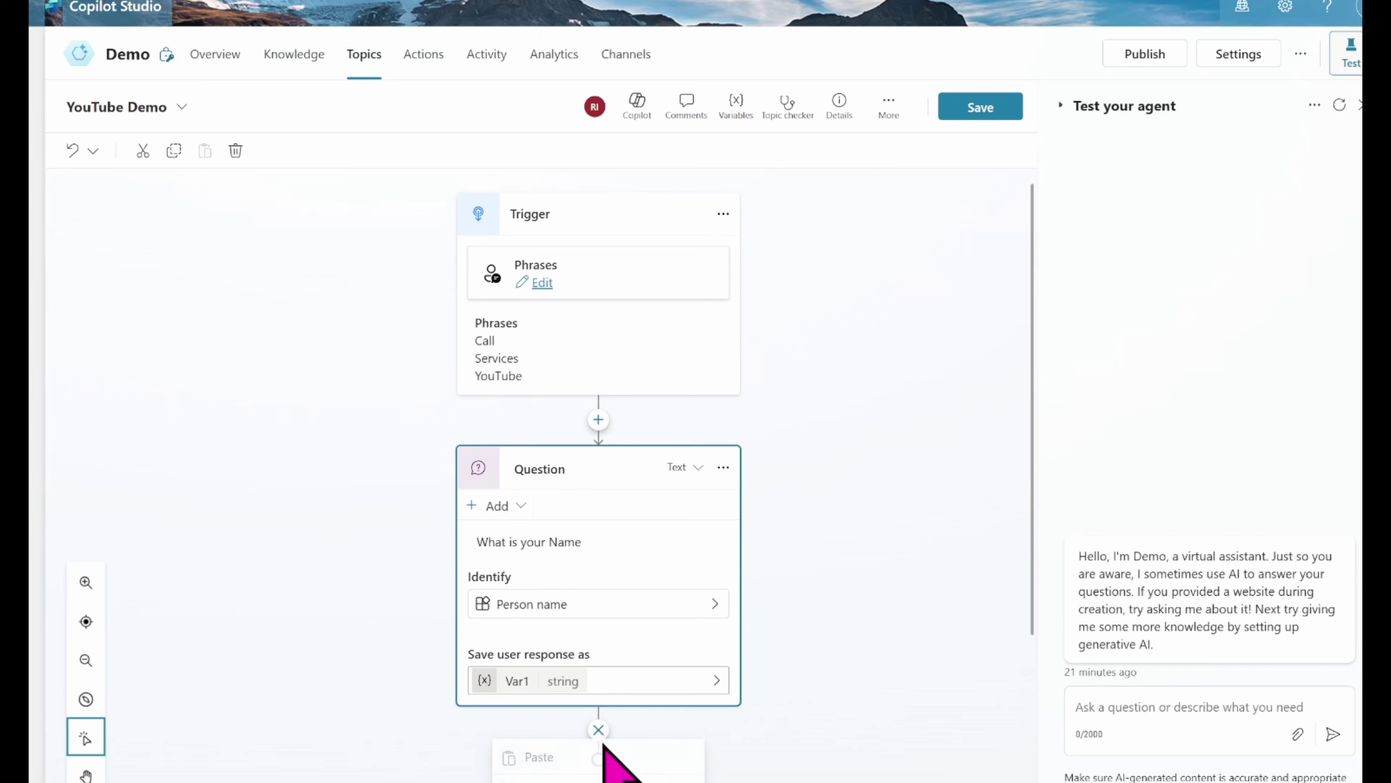
drag(1032, 613, 1033, 781)
click(612, 597)
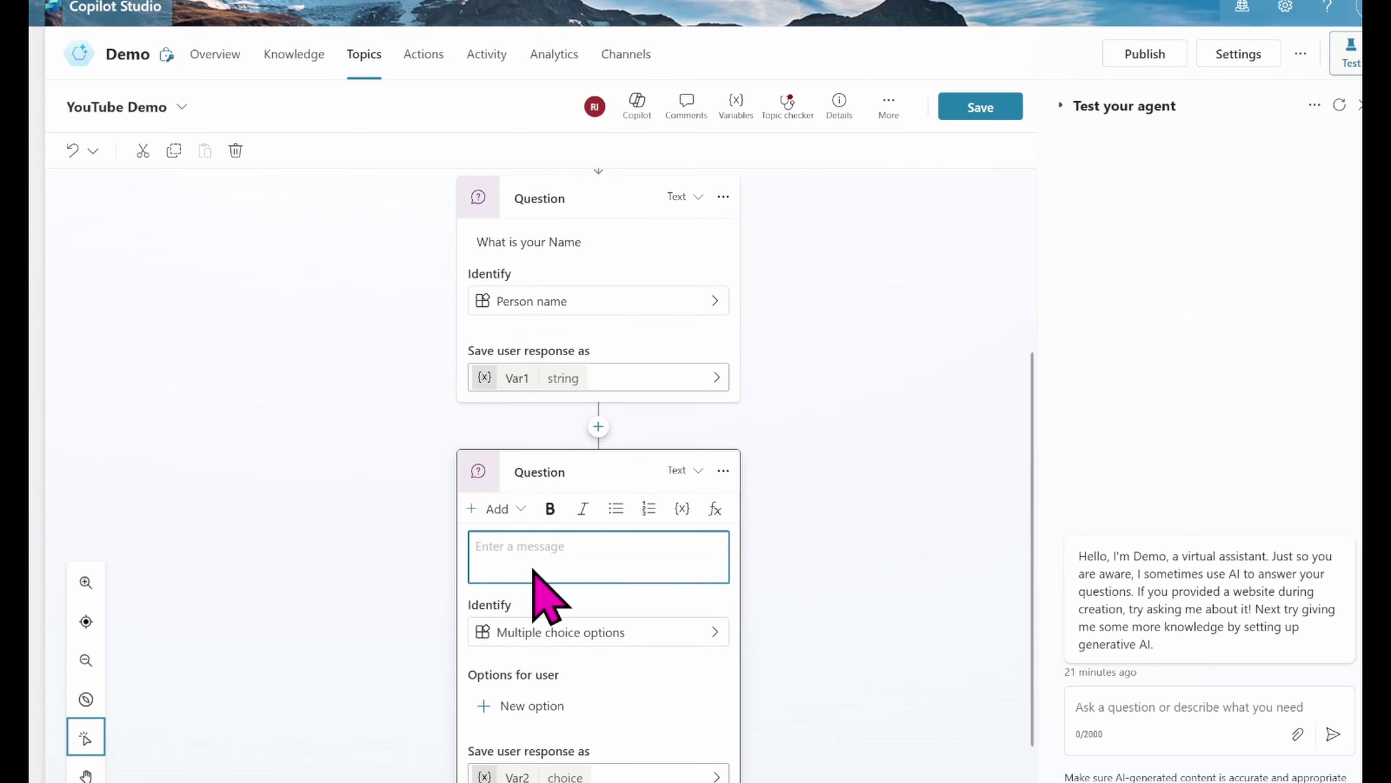
text(What is your Email Address?)
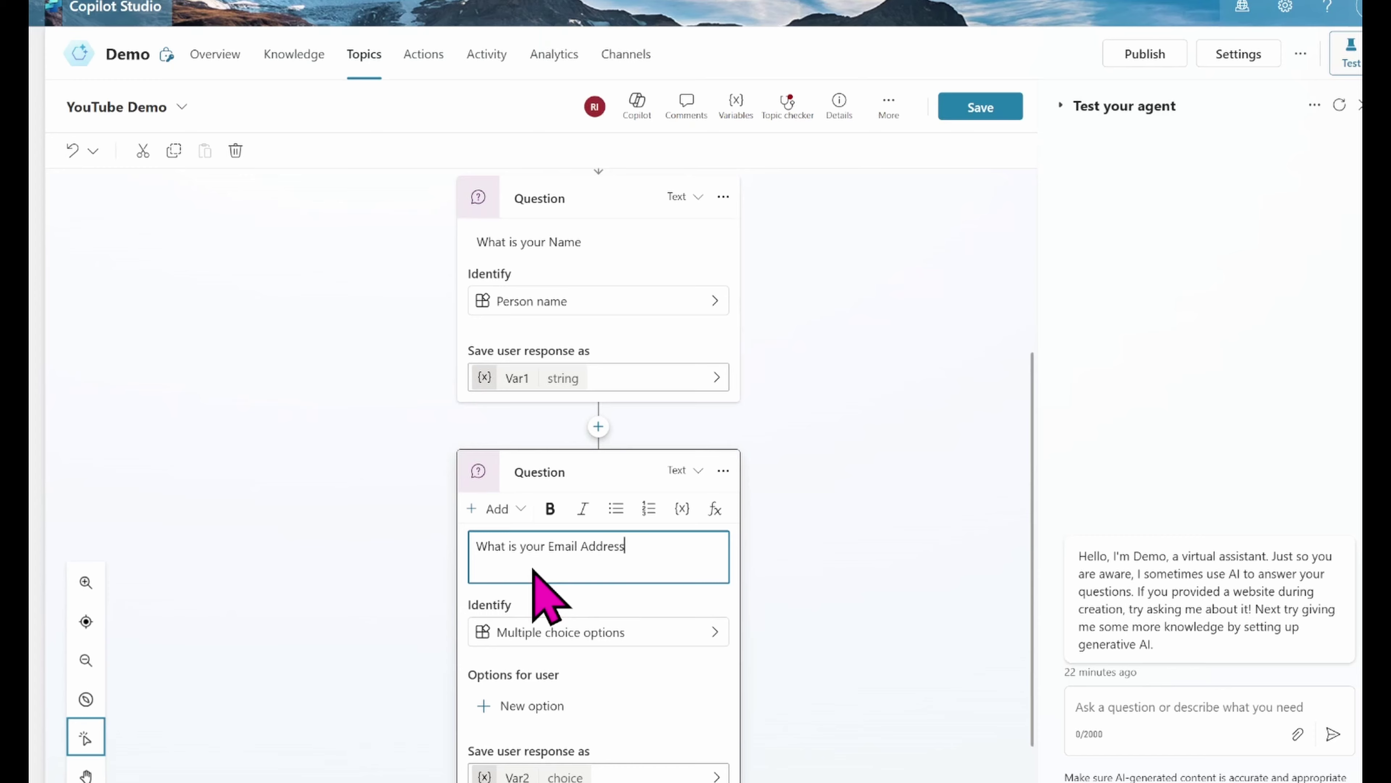
click(559, 636)
Step: Set the email question to identify Email, then review the entity list and close it unchanged
click(711, 614)
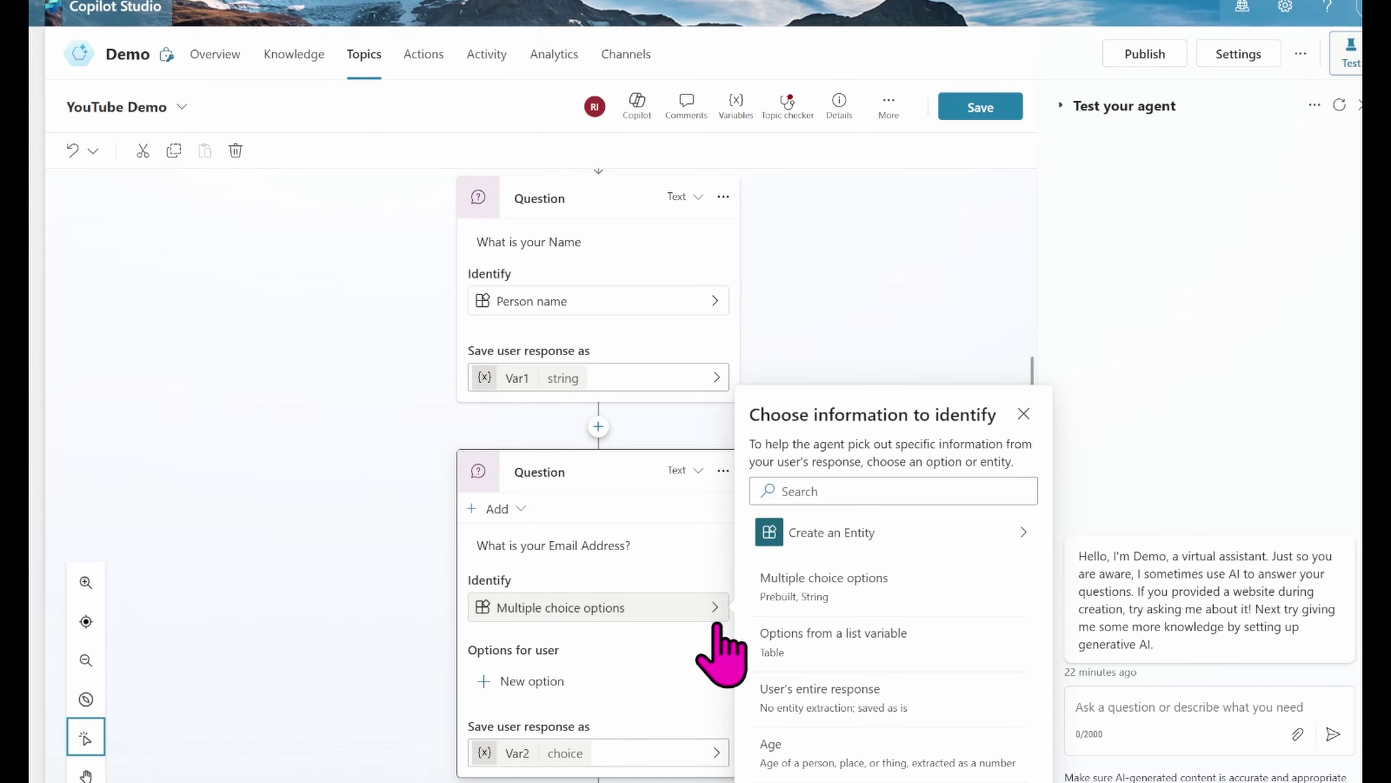
click(829, 491)
text(E)
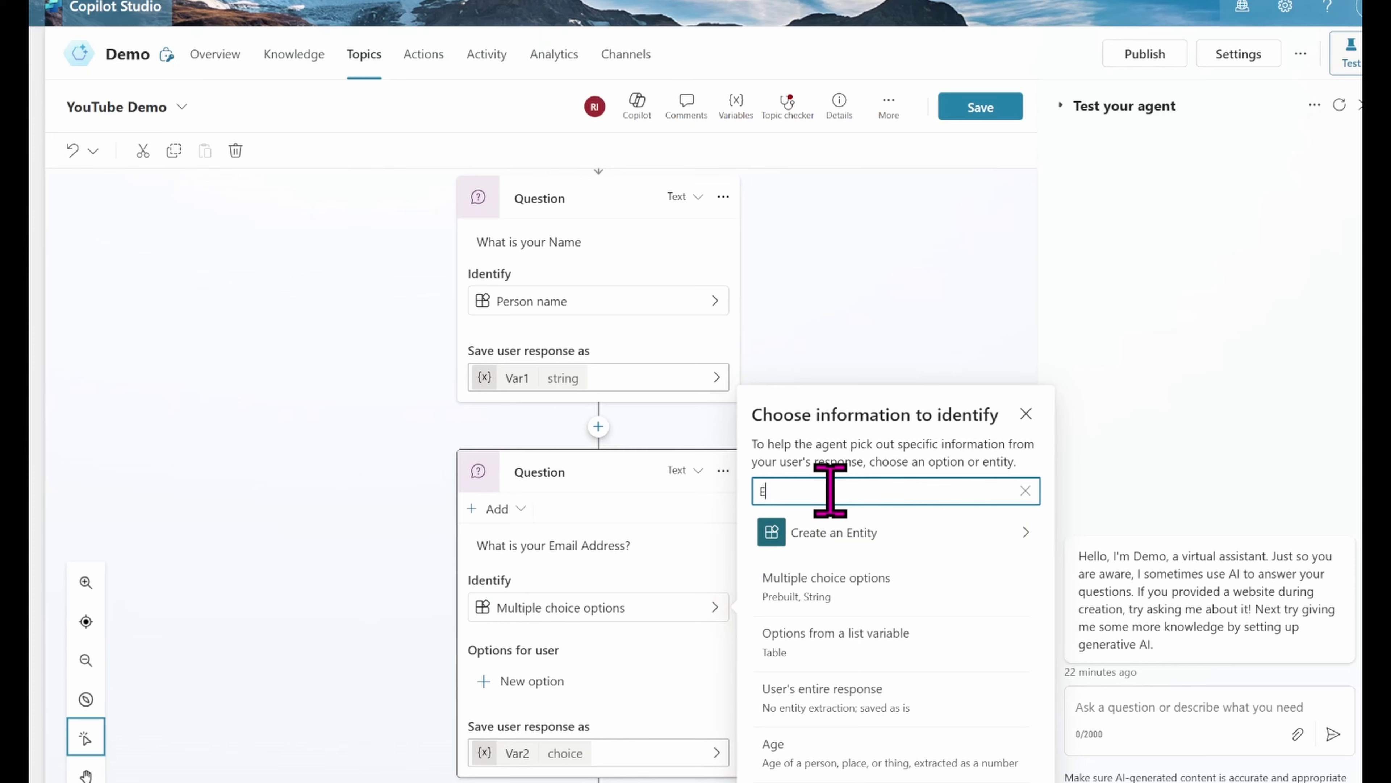
text(mail)
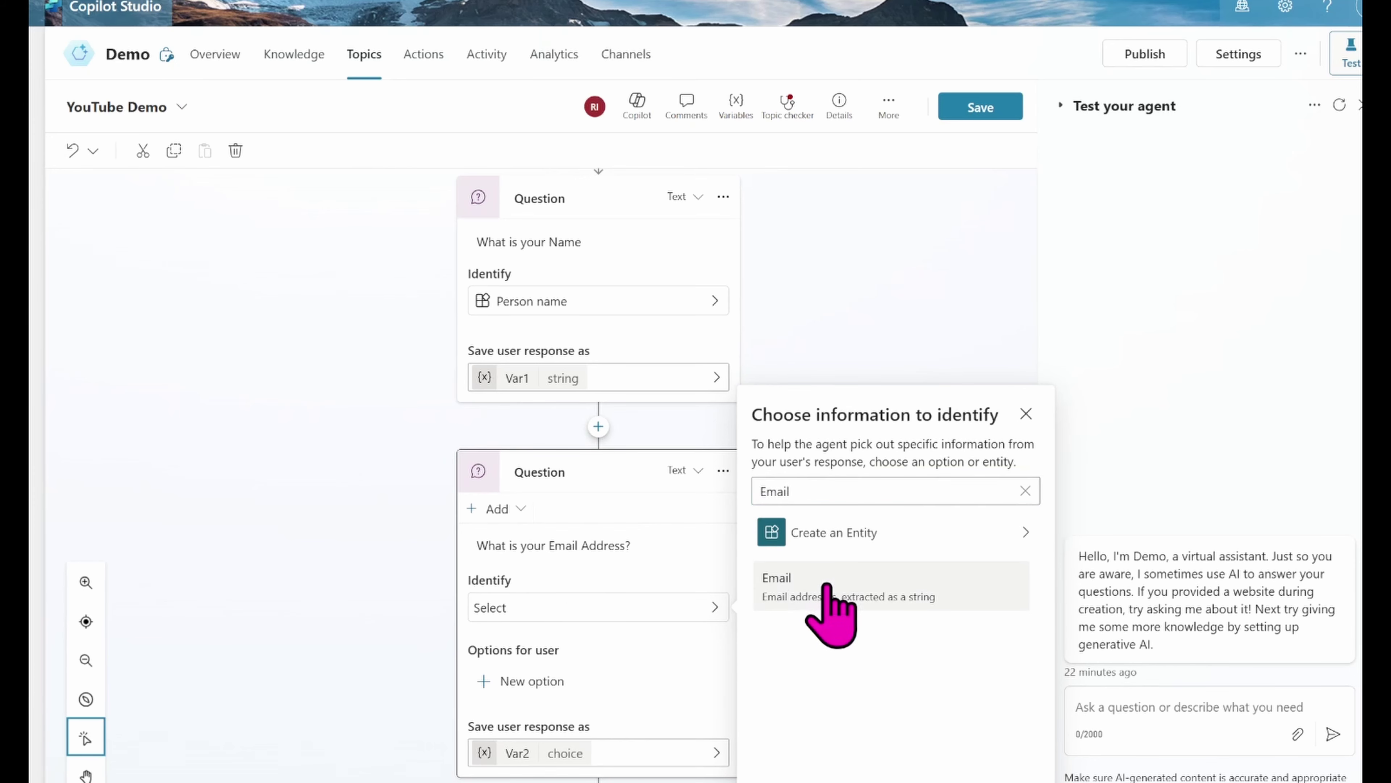
click(853, 601)
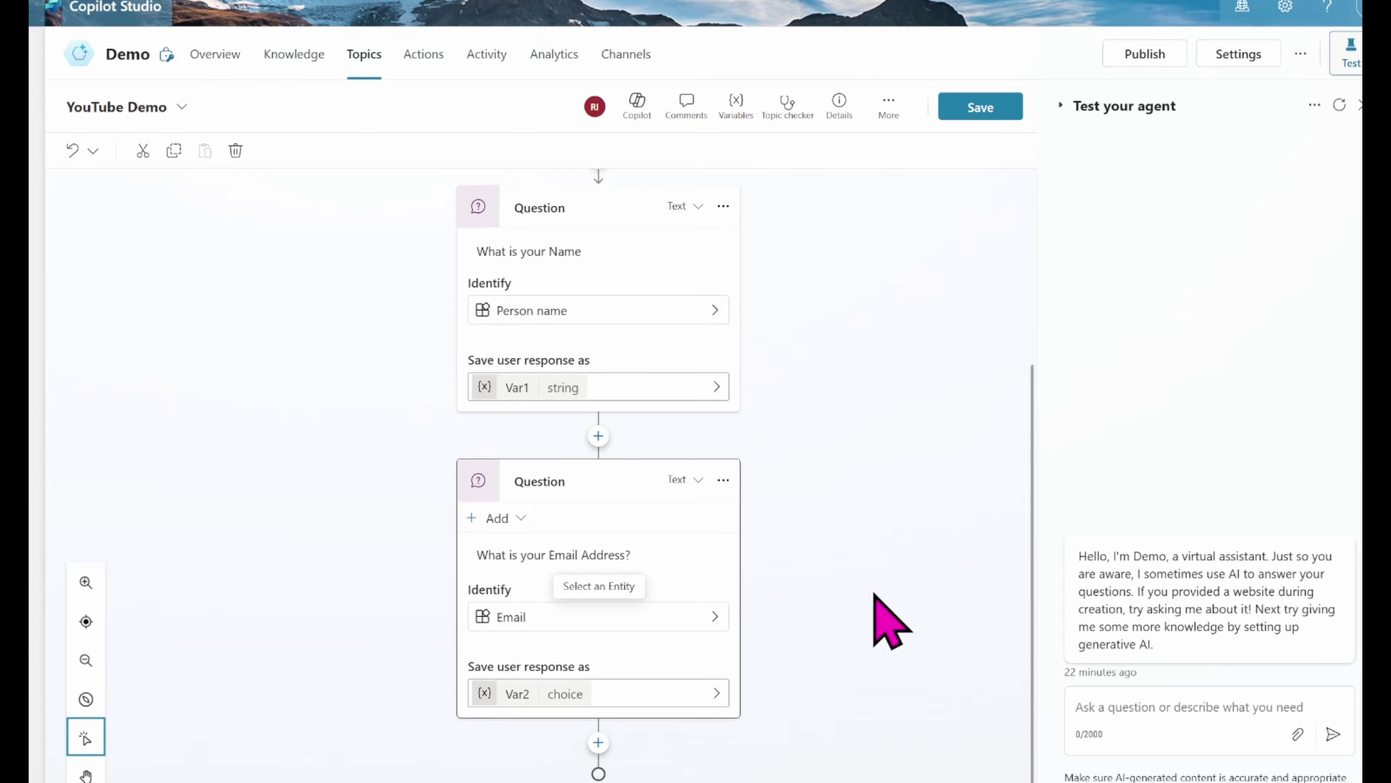
click(707, 617)
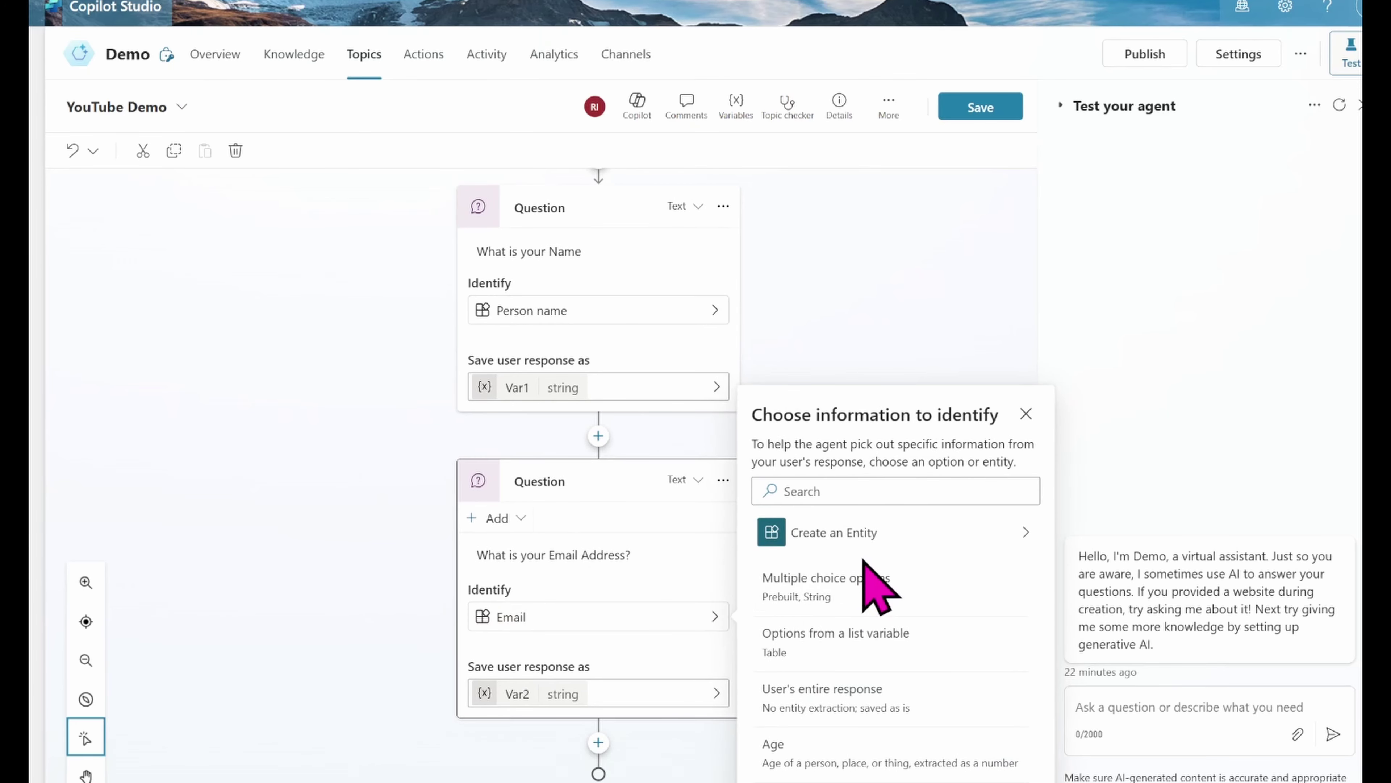
drag(1035, 575, 1048, 678)
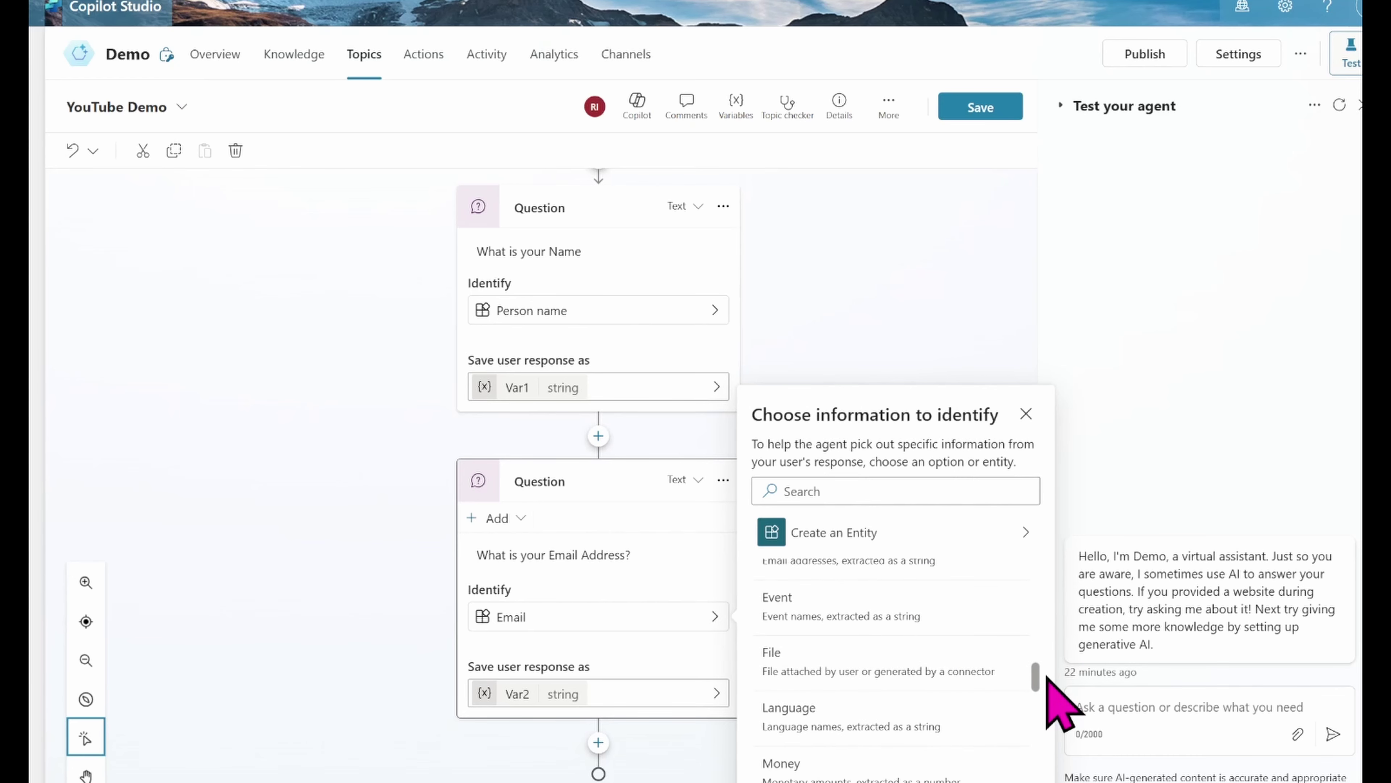
drag(1047, 675, 1061, 765)
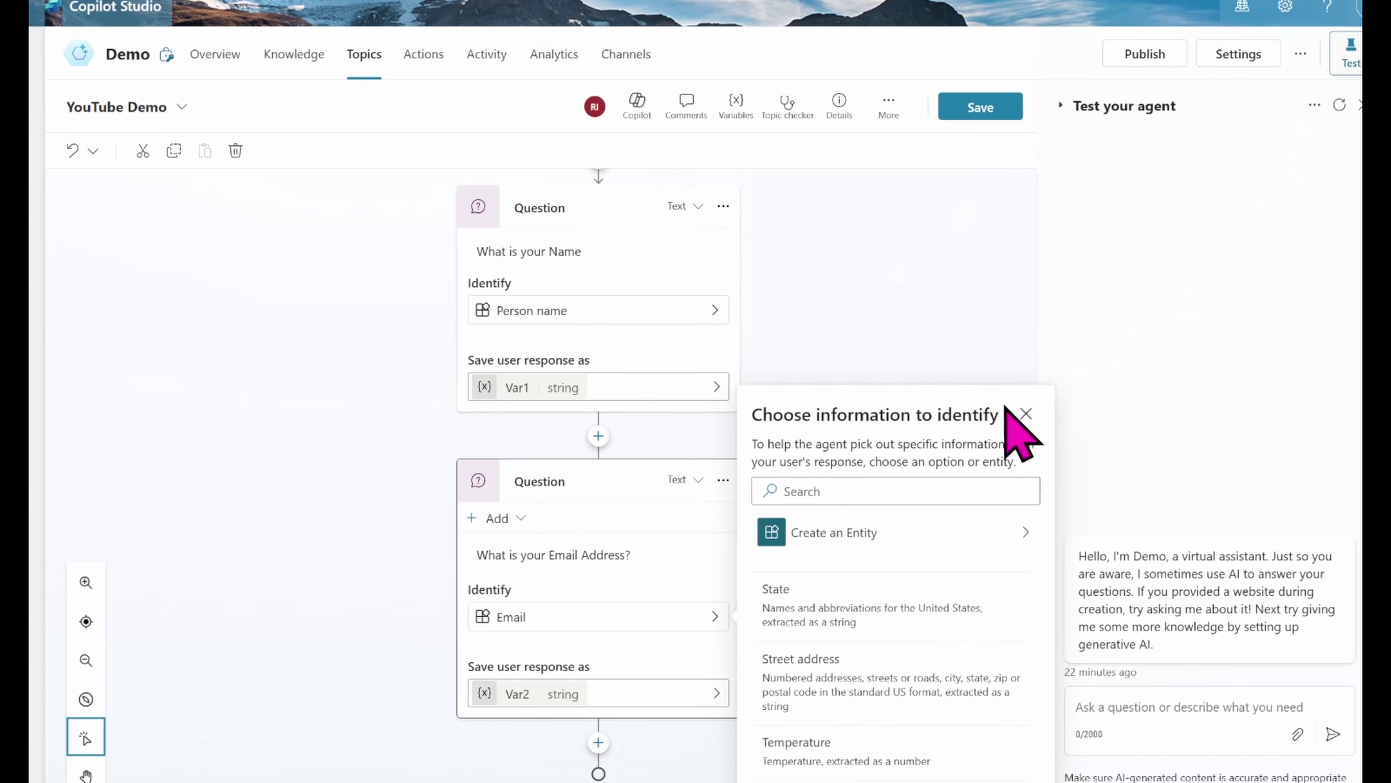
click(1026, 414)
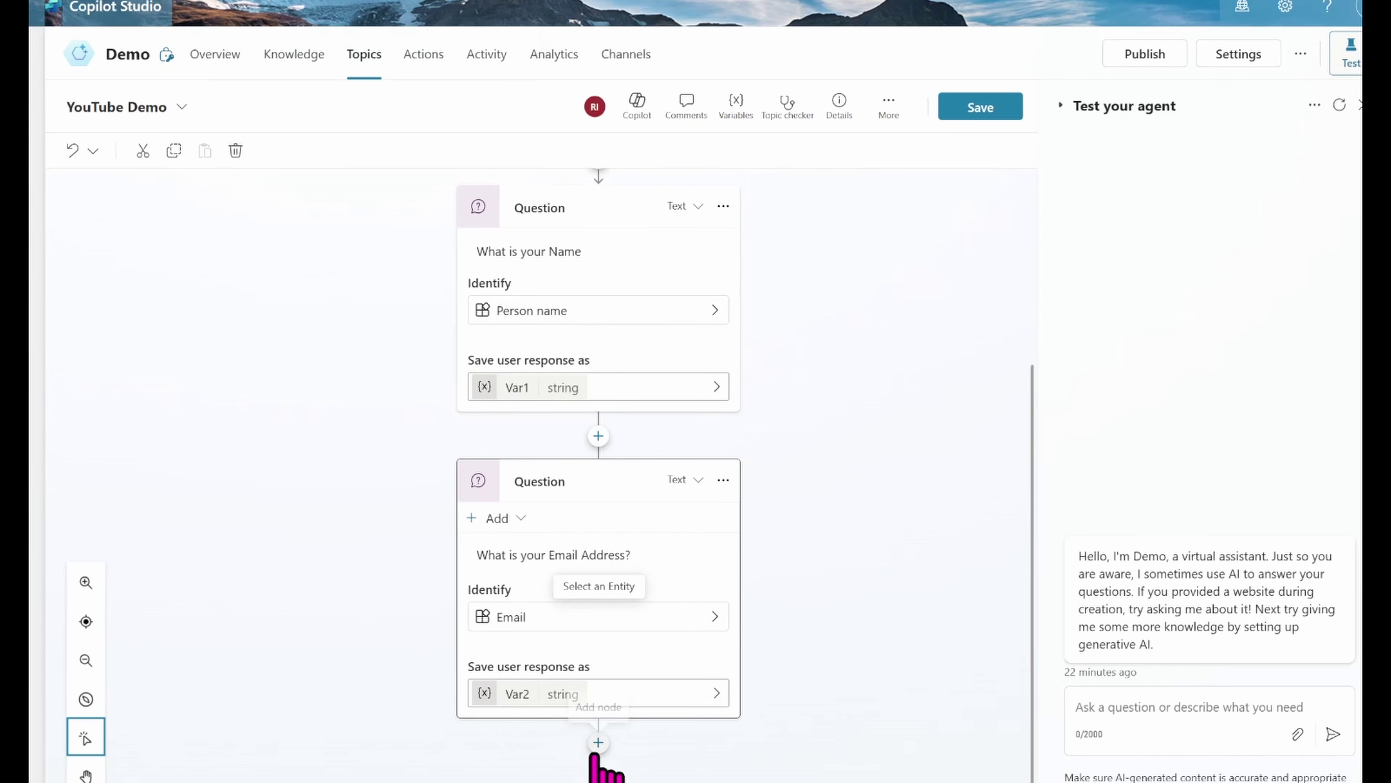
Step: Add a third question below the email question asking 'What is your Location?'
click(598, 742)
scroll(1037, 729, down, 4)
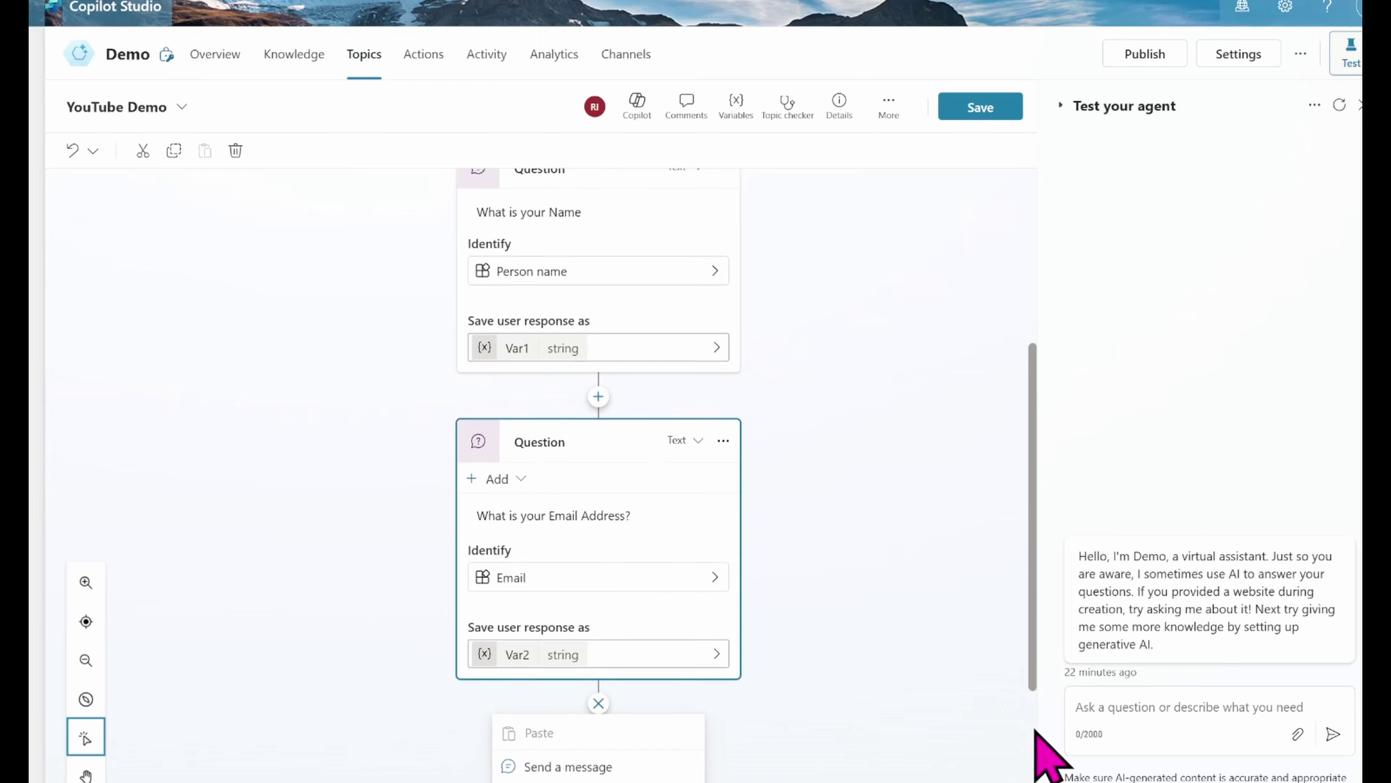
click(589, 596)
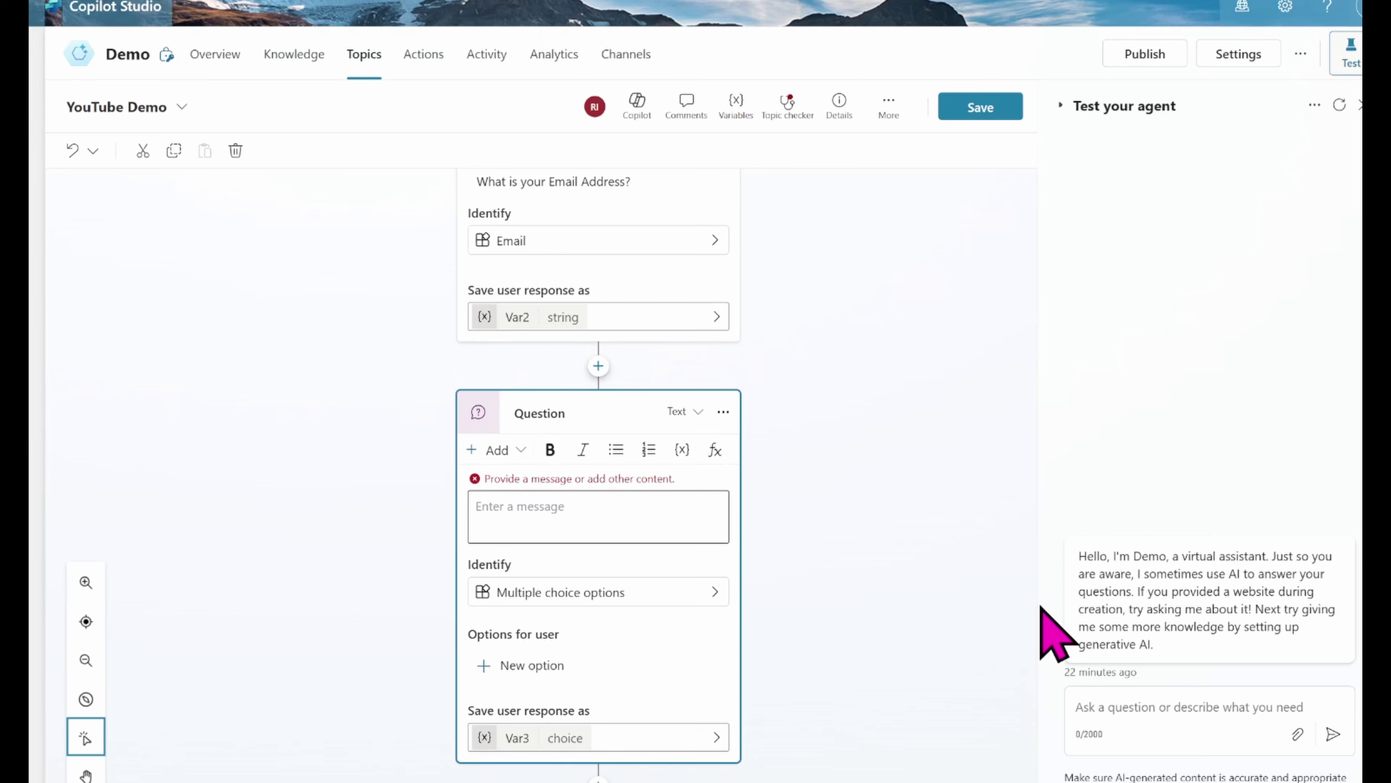
click(582, 505)
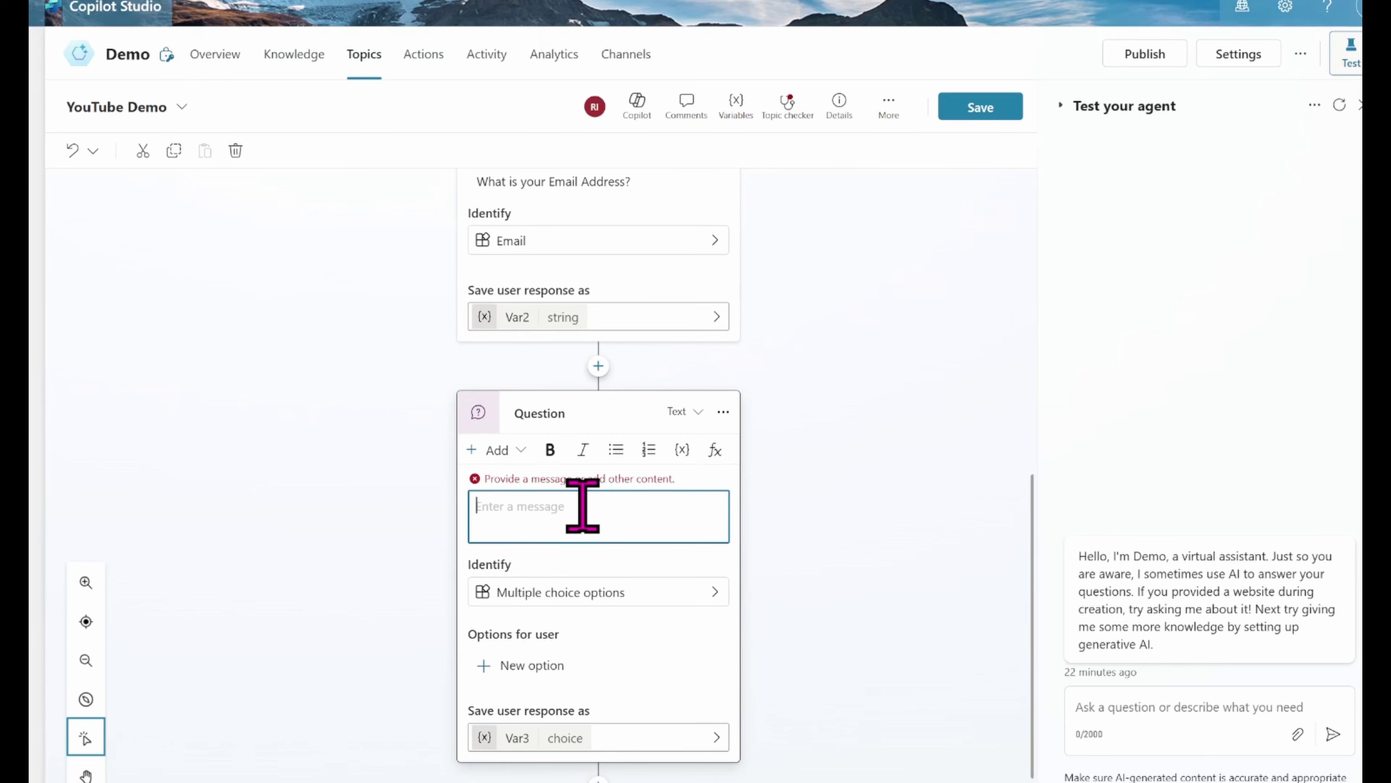
text(What is)
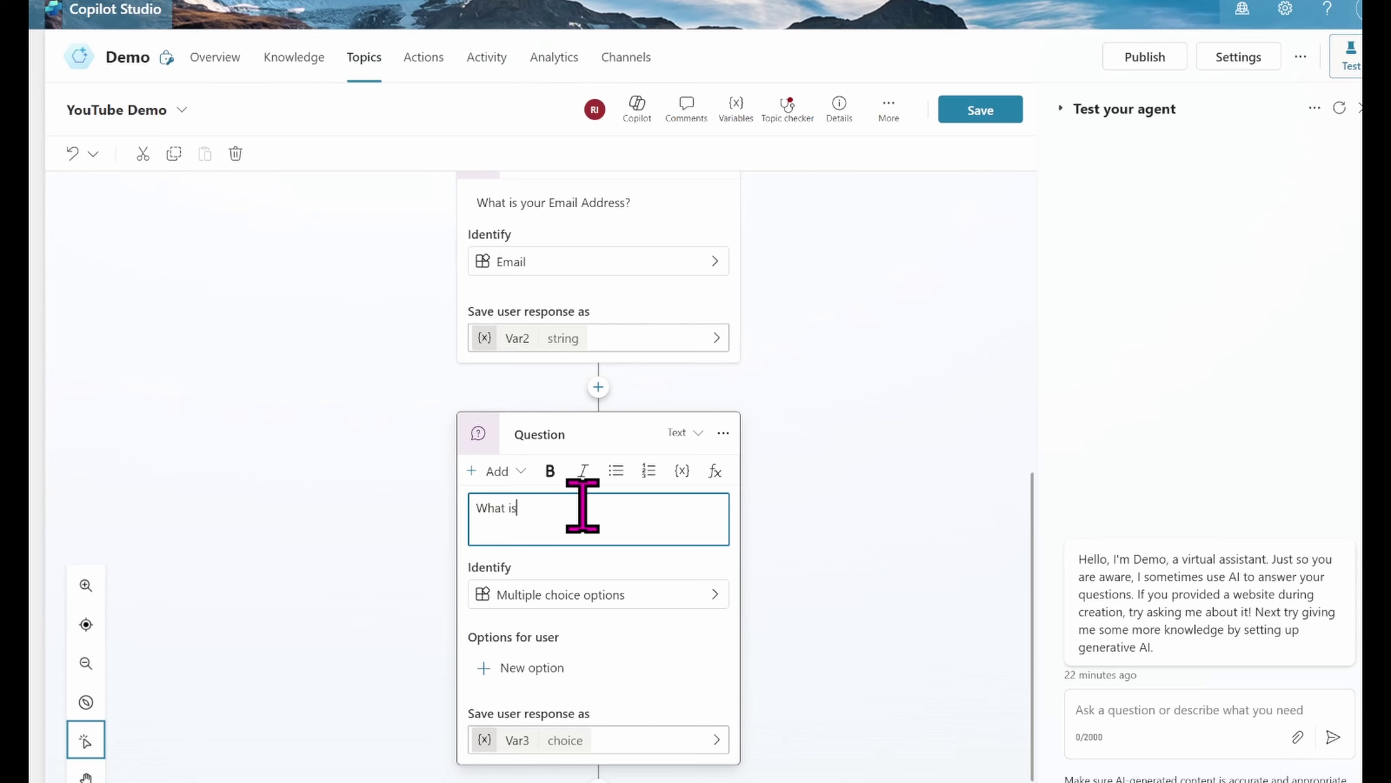
text( your Location?)
Step: Make the location question identify Country or region, found by searching 'country'
click(695, 594)
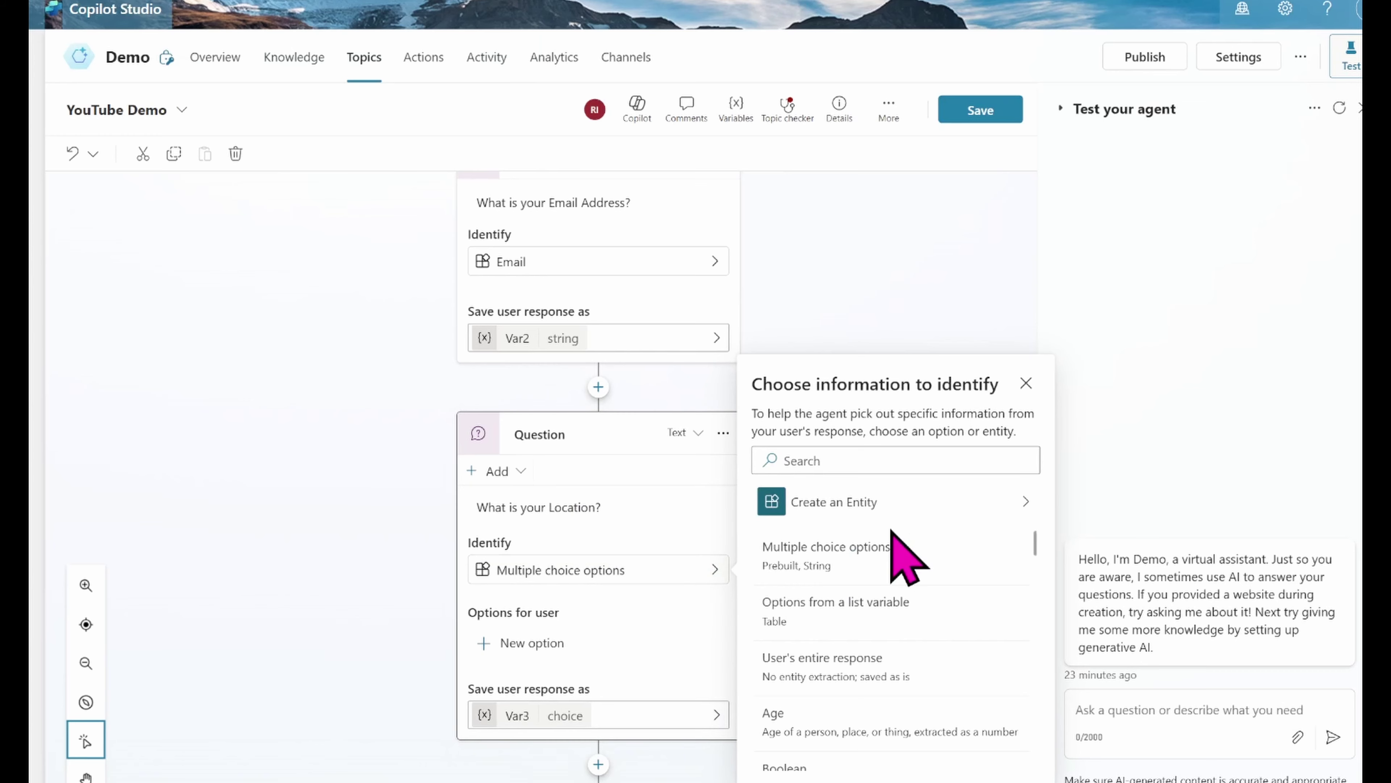
click(859, 458)
text(coun)
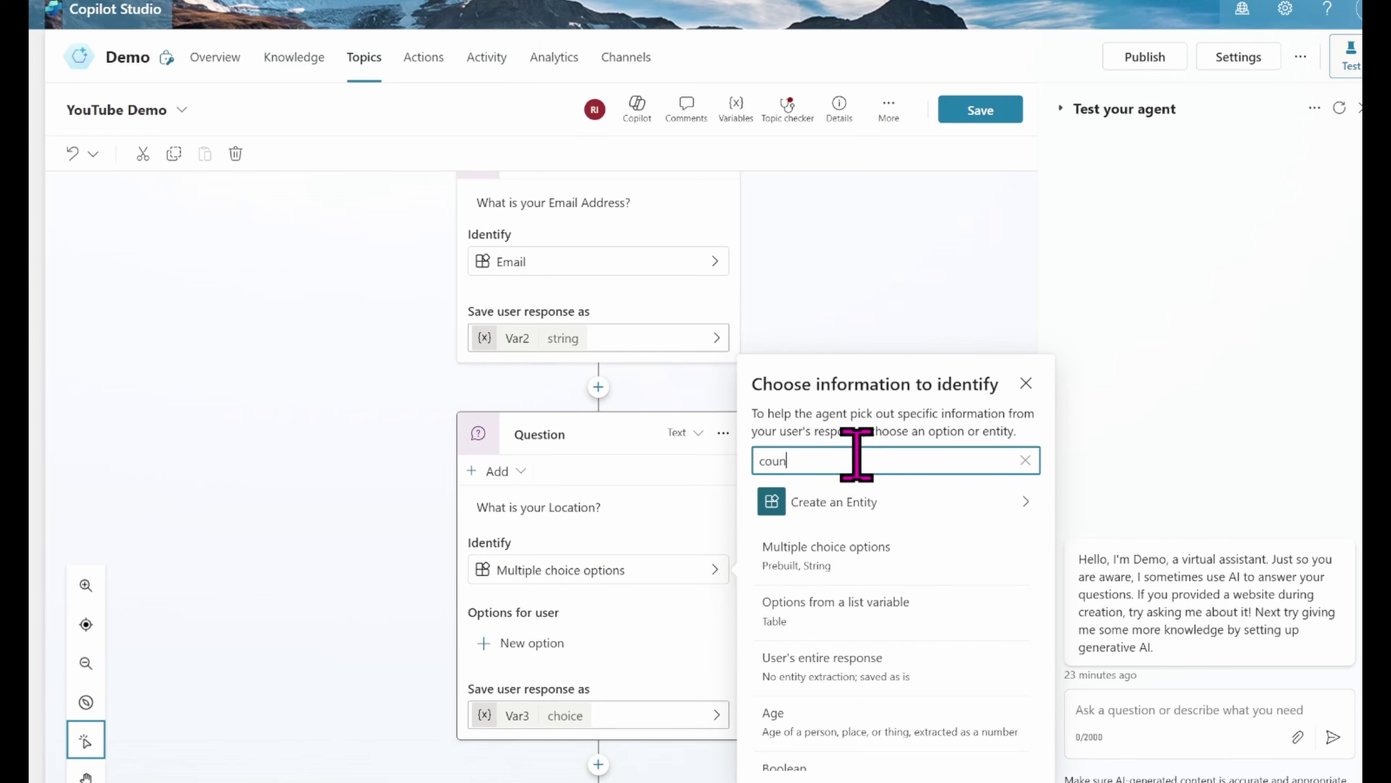
text(try)
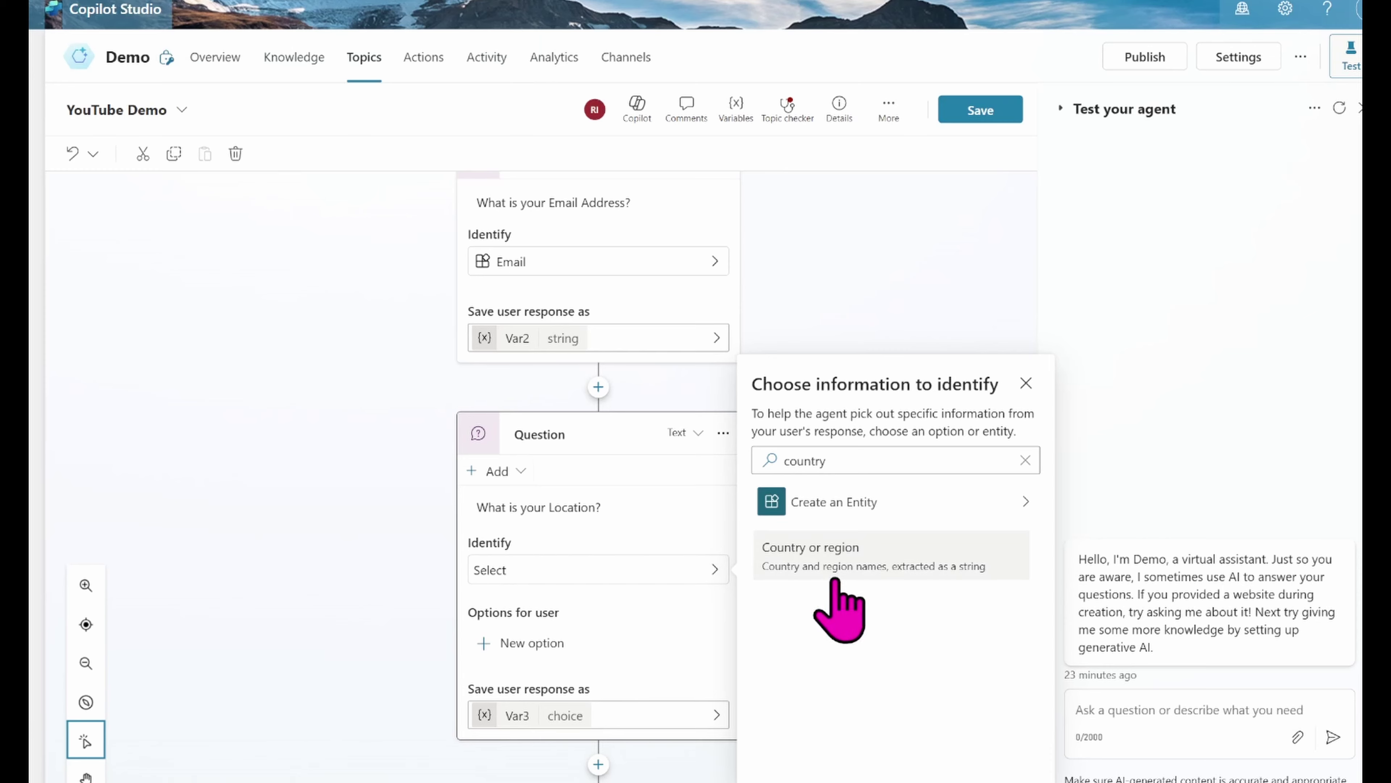
click(893, 567)
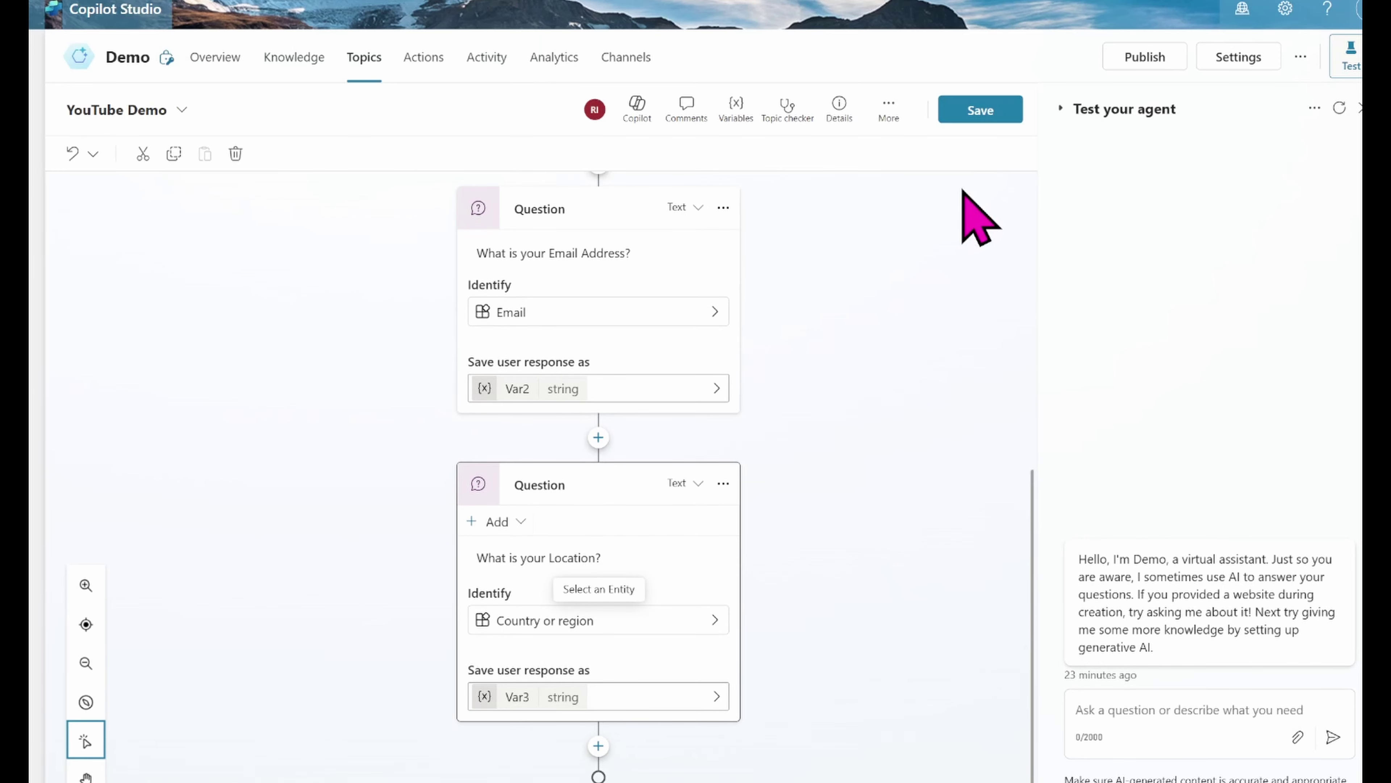
Step: Save the YouTube Demo topic and scroll the canvas to review its flow
click(979, 112)
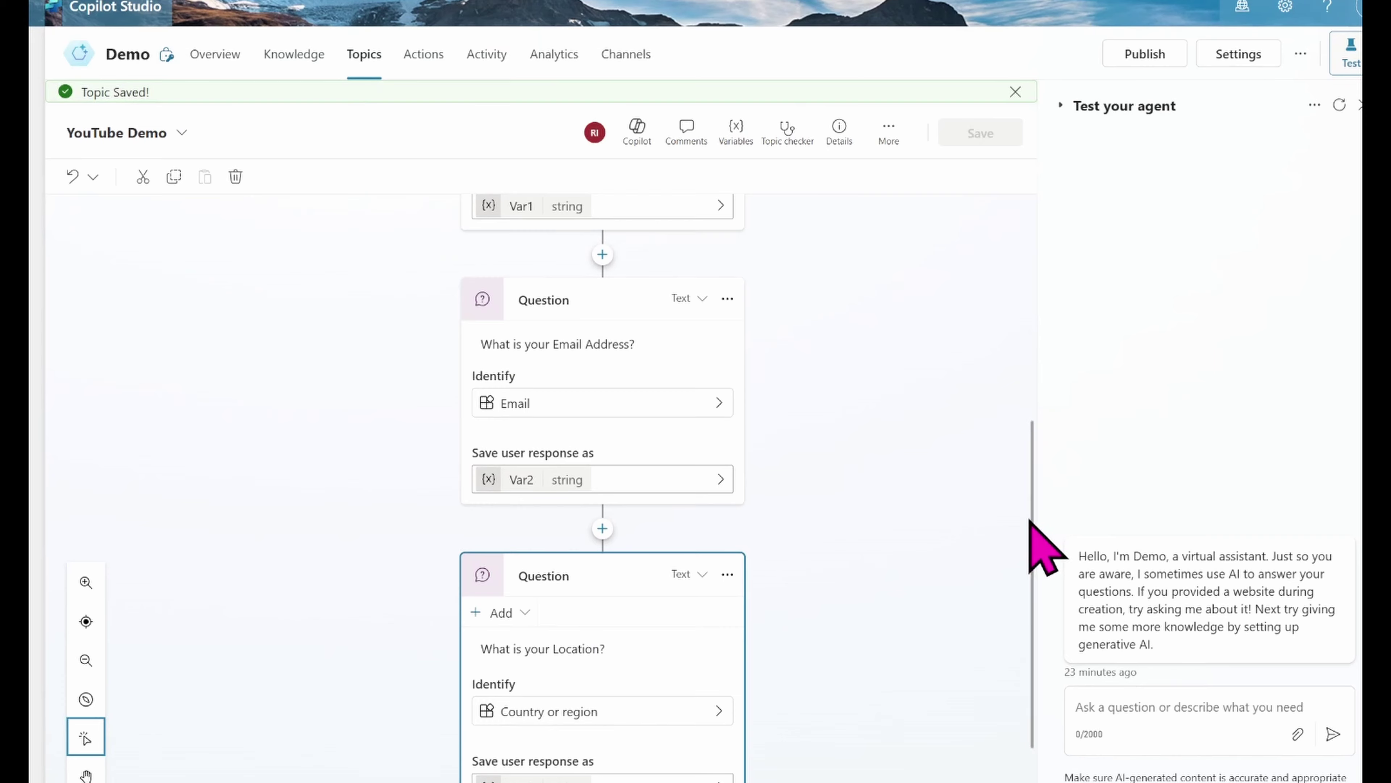
drag(1031, 522, 1039, 211)
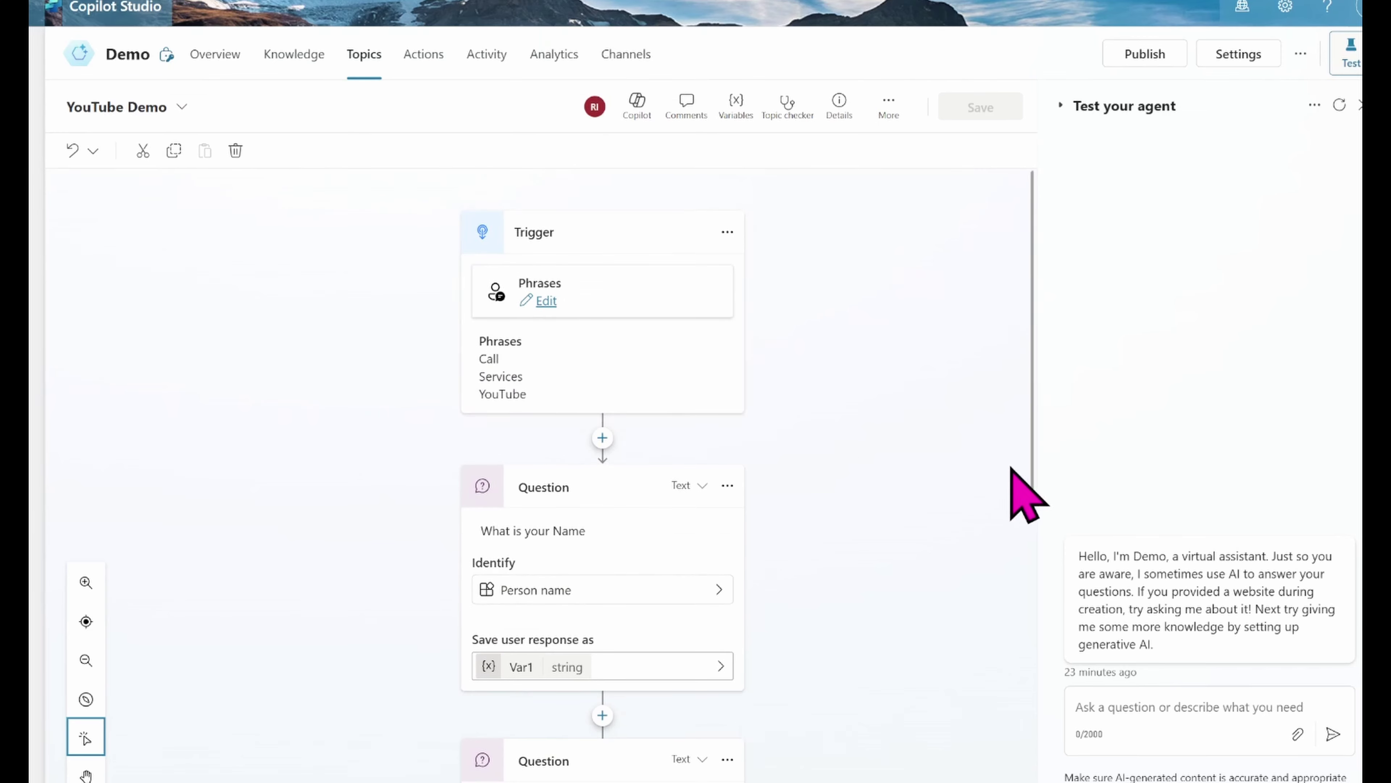
drag(1040, 482, 1040, 773)
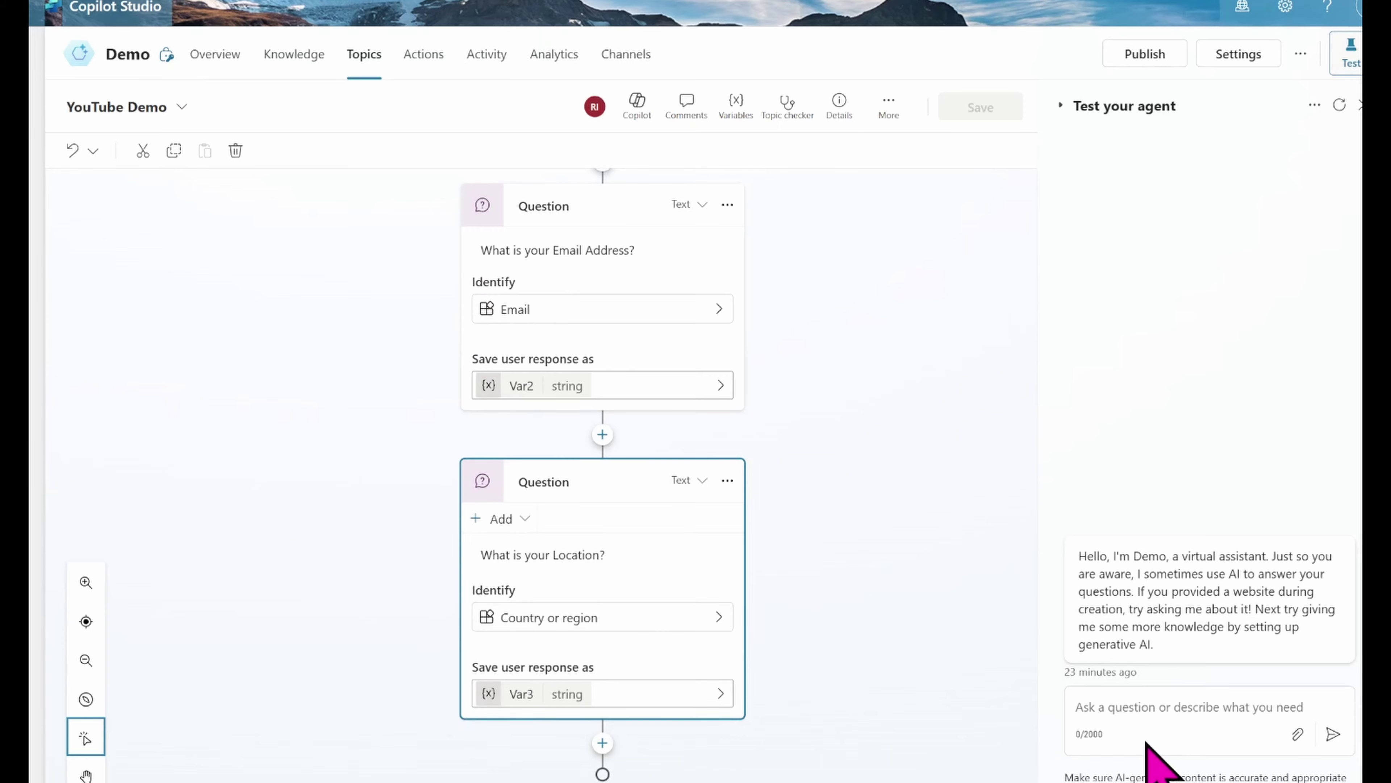
click(1138, 705)
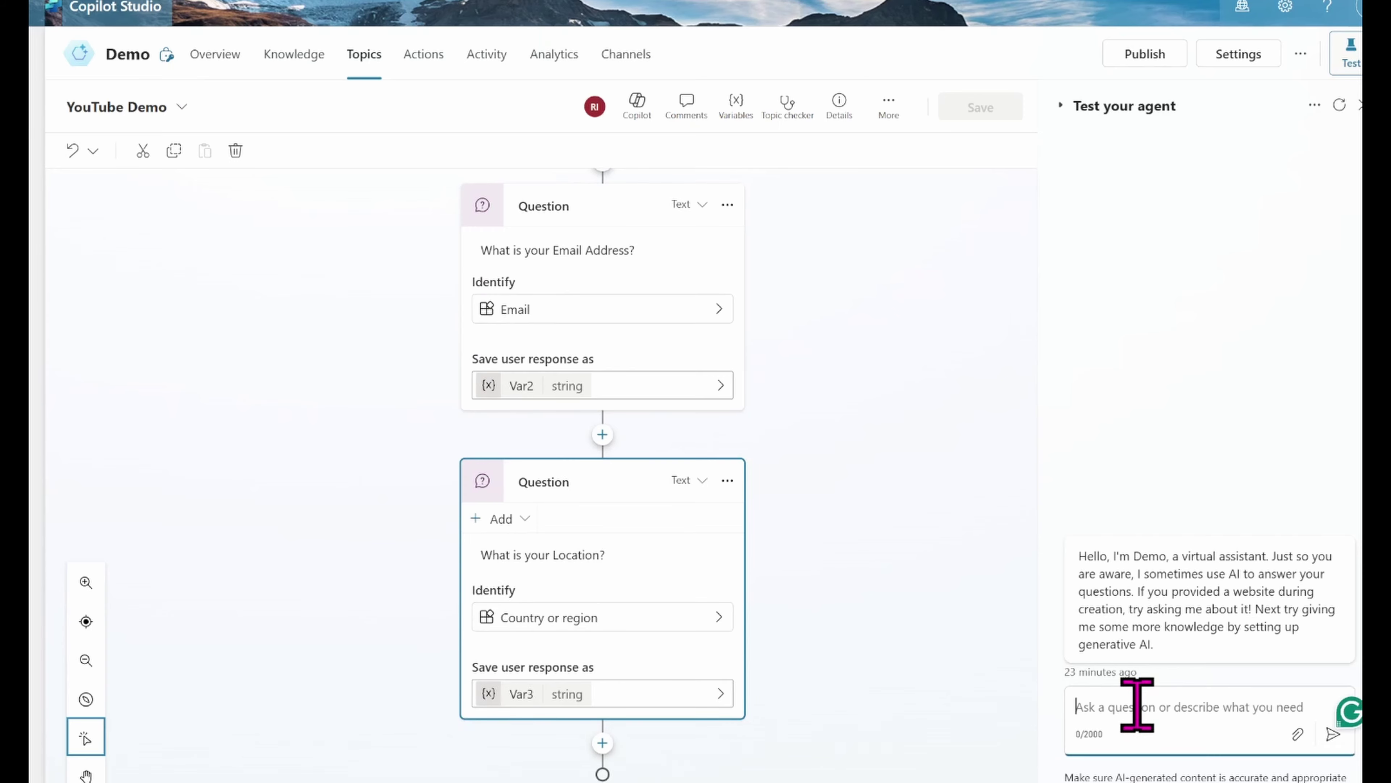
Step: Trigger the test chat with 'Services', then answer with a sample name, a sample email, and Malta
text(Services)
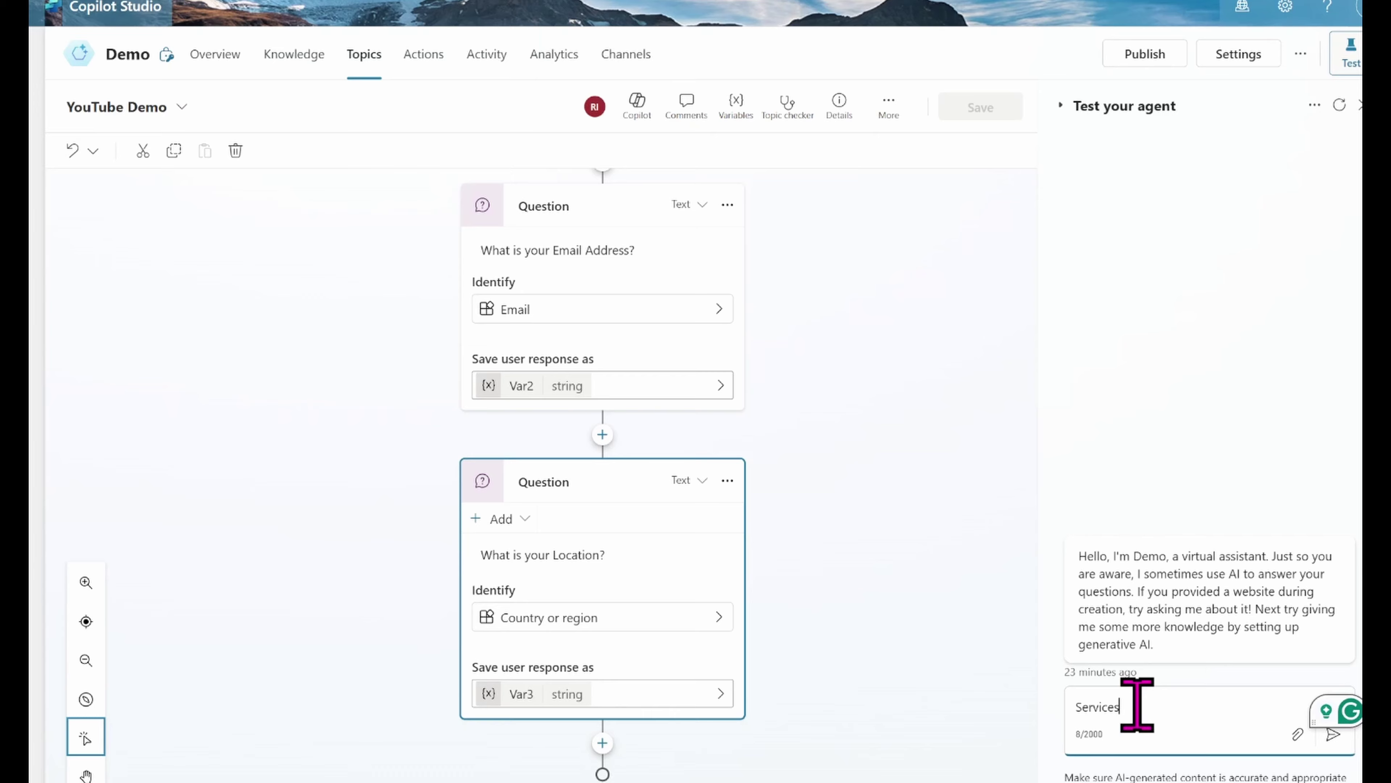
key(Return)
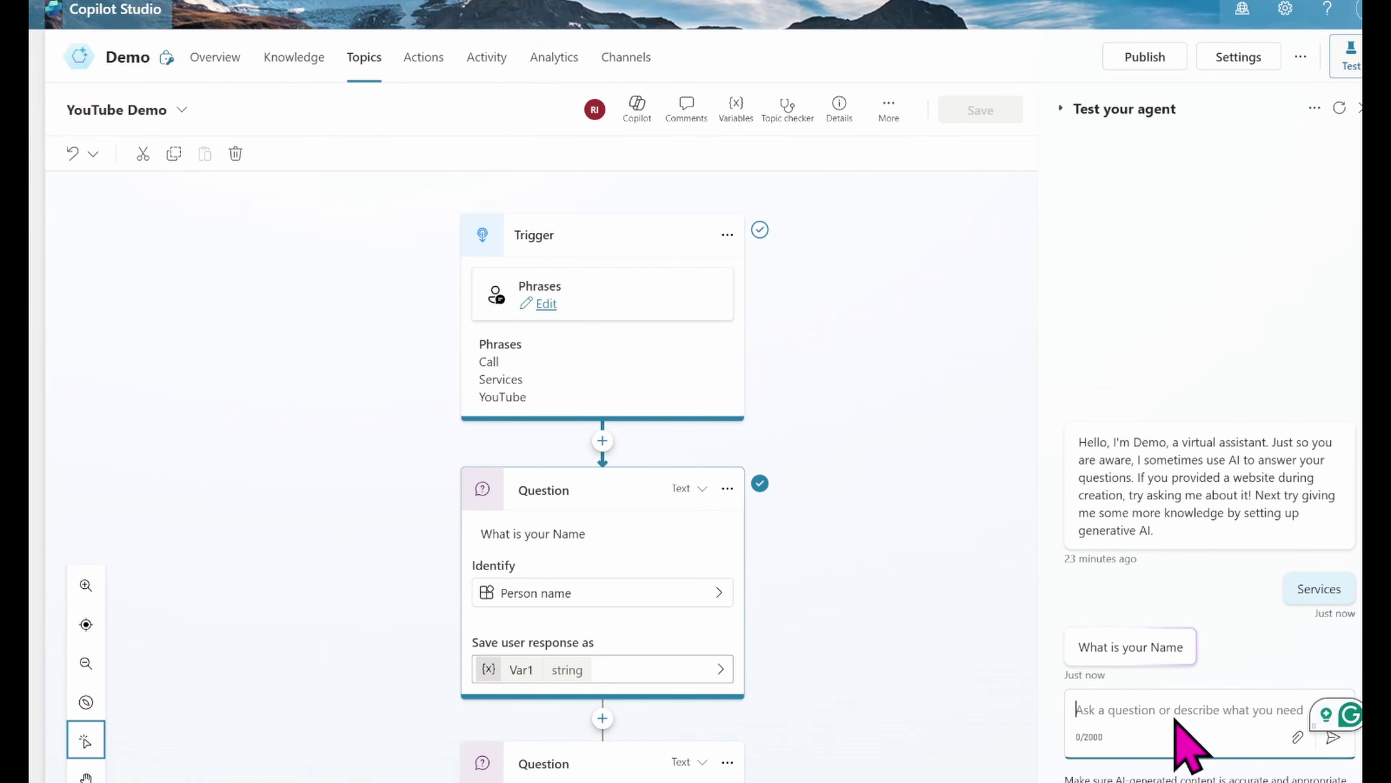
text(Rachel)
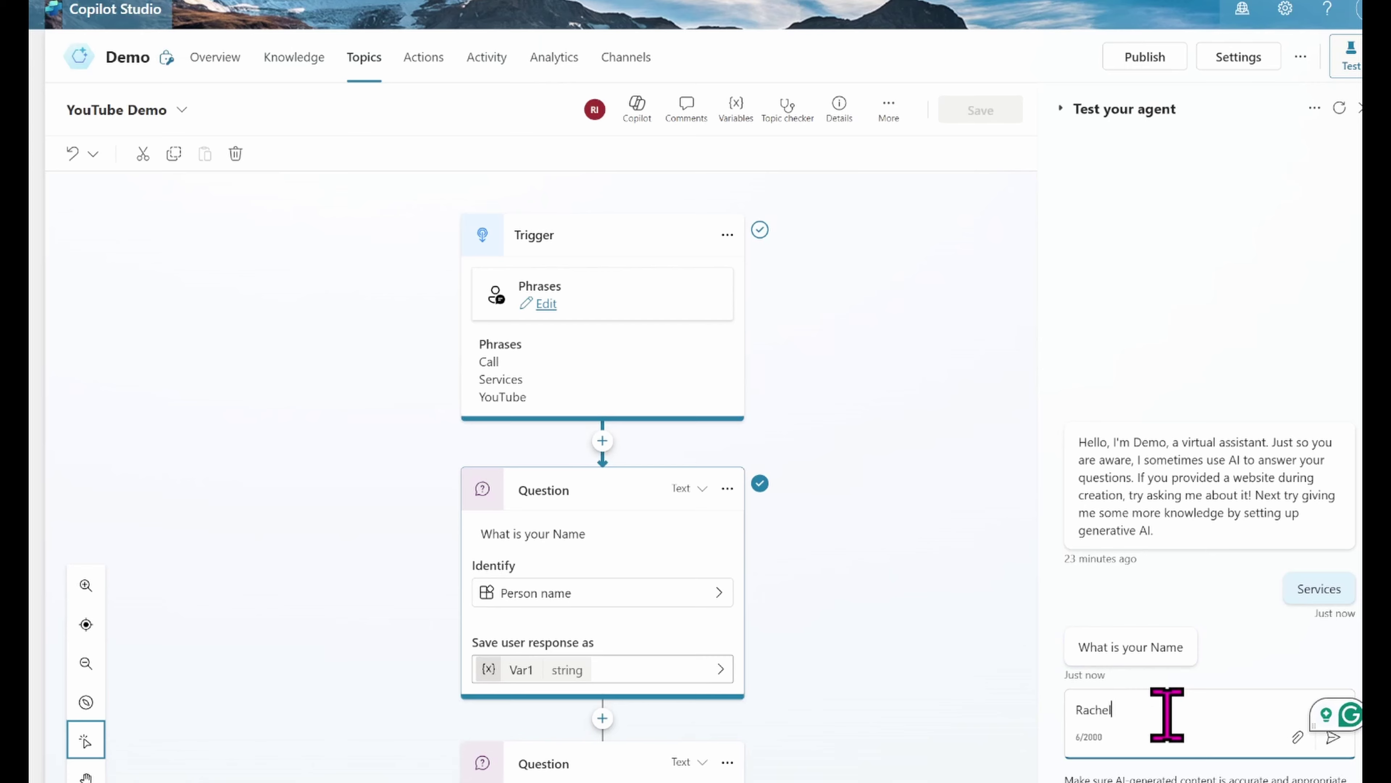
key(Return)
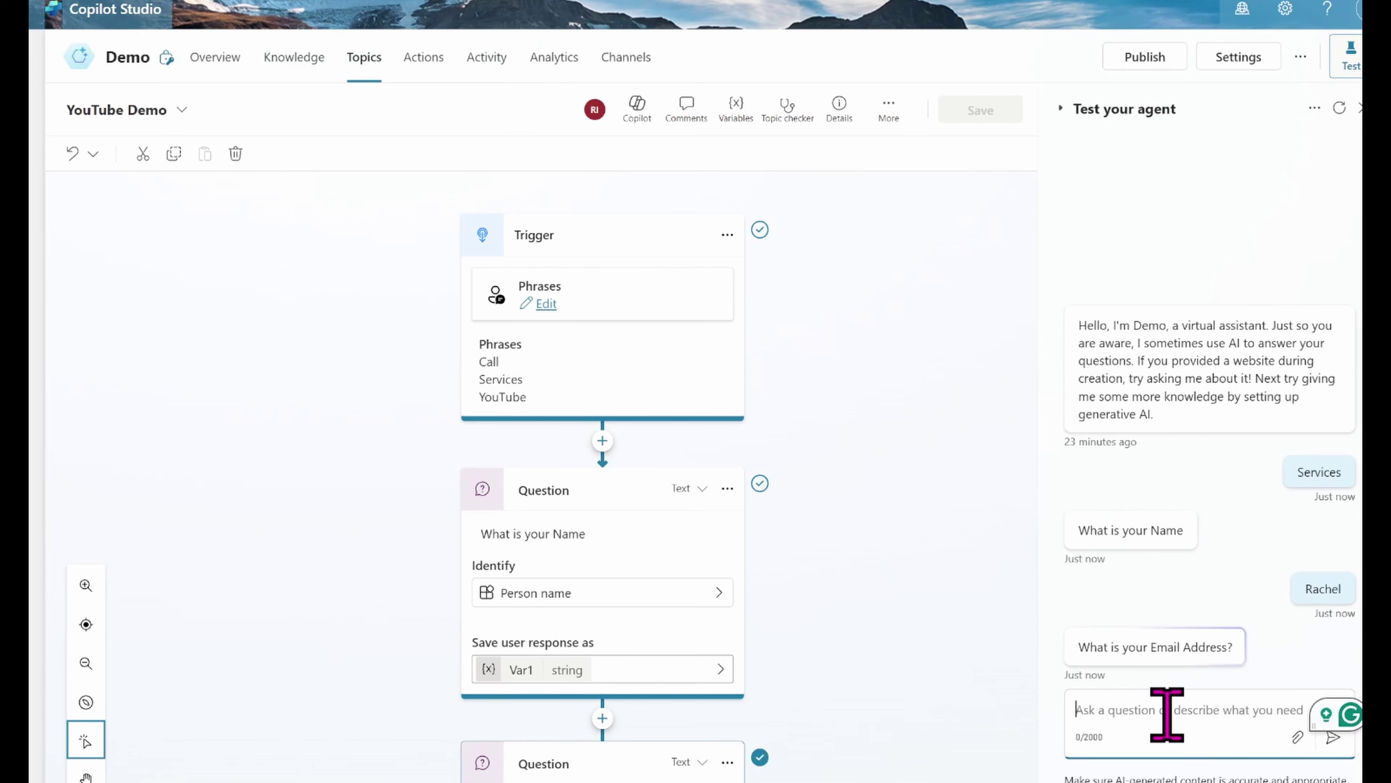
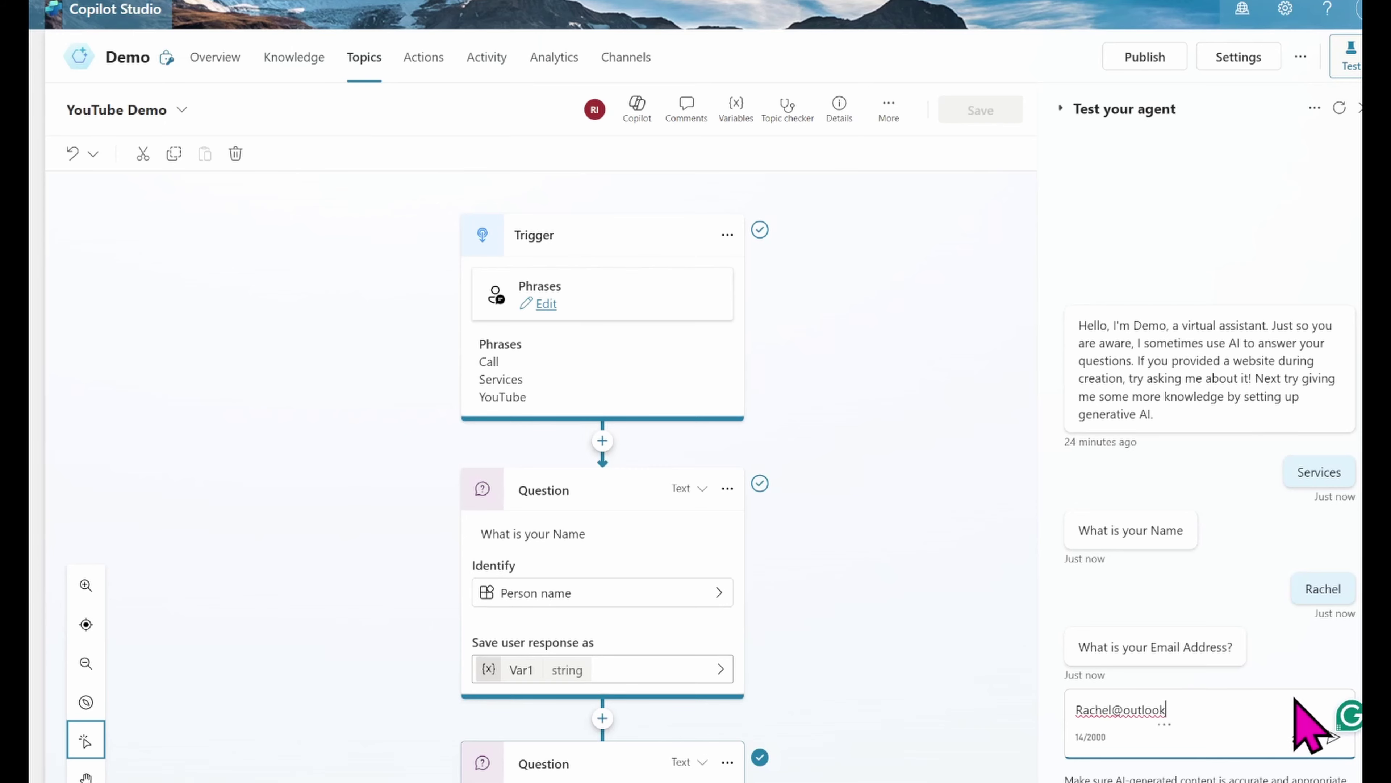
key(Return)
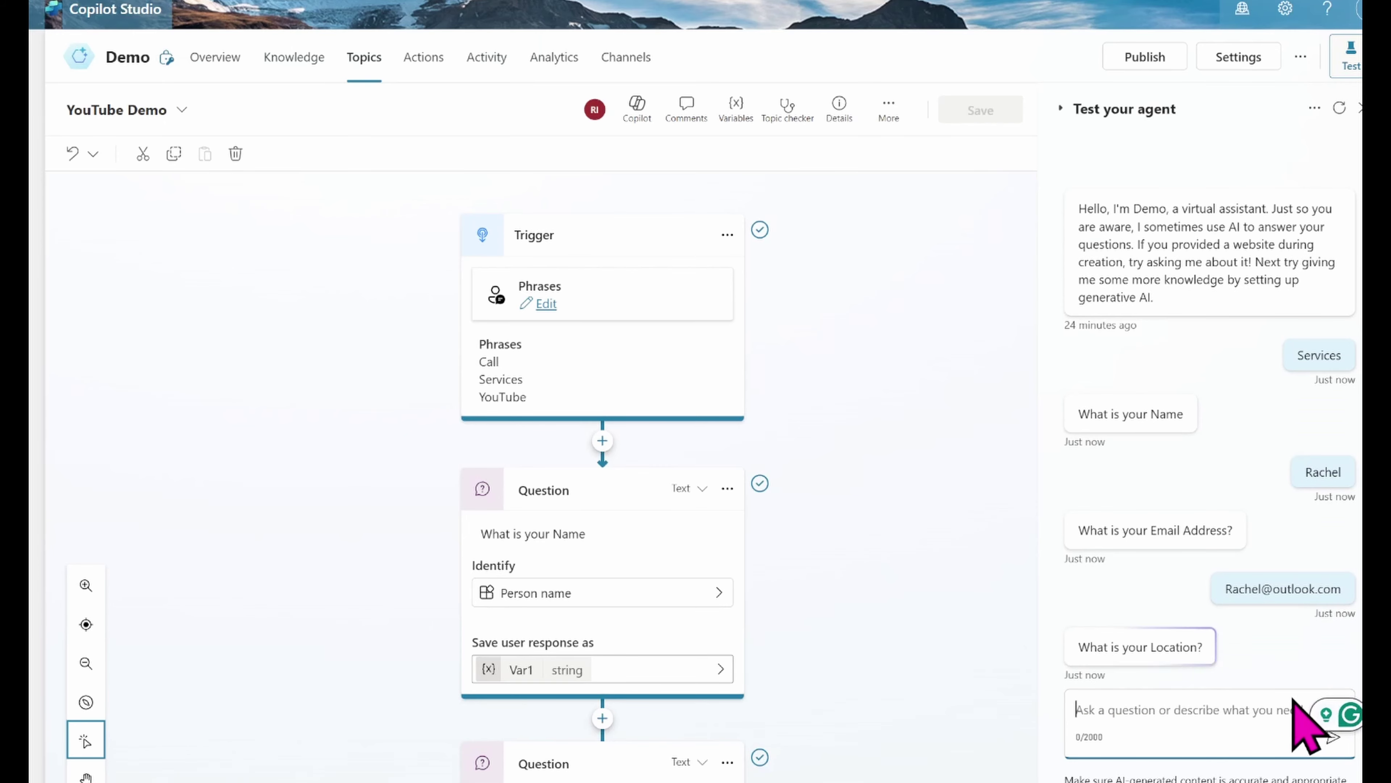
text(Malta)
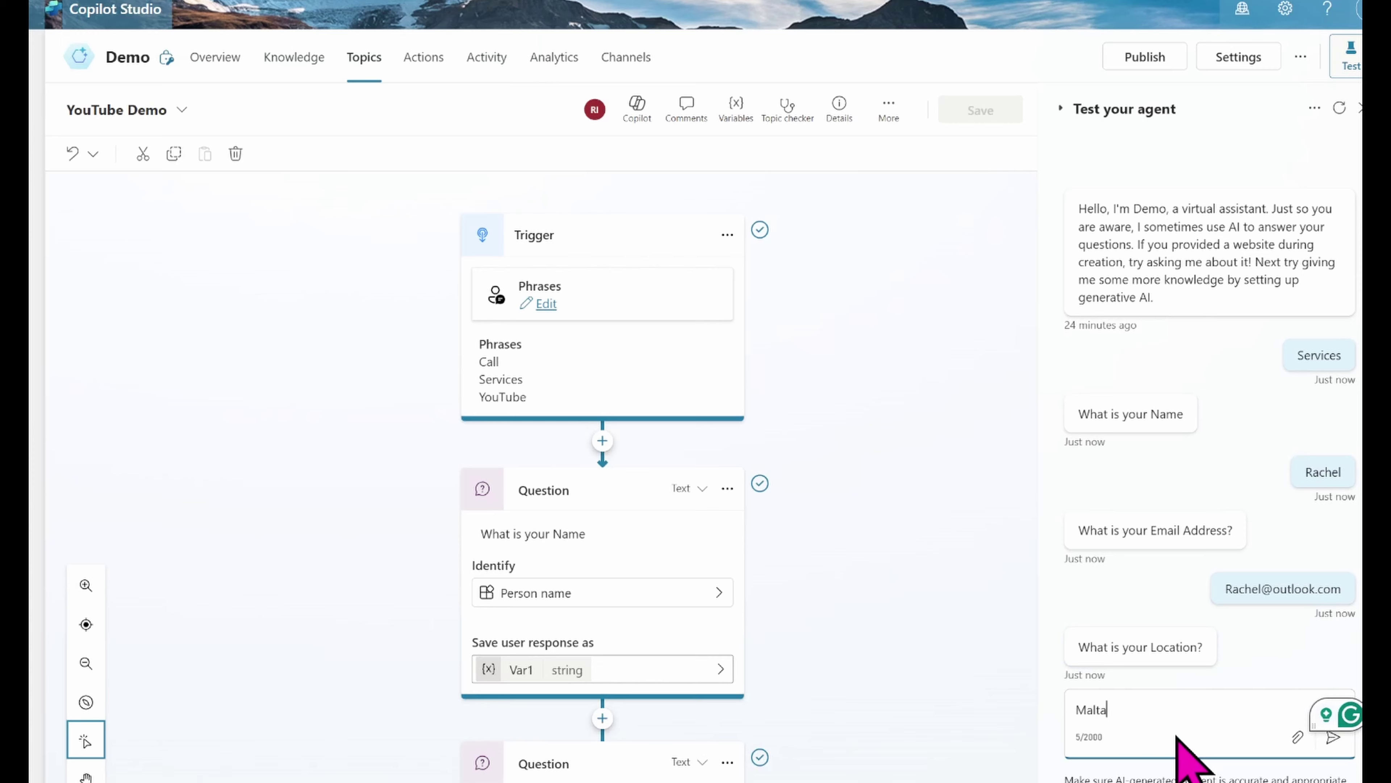
key(Return)
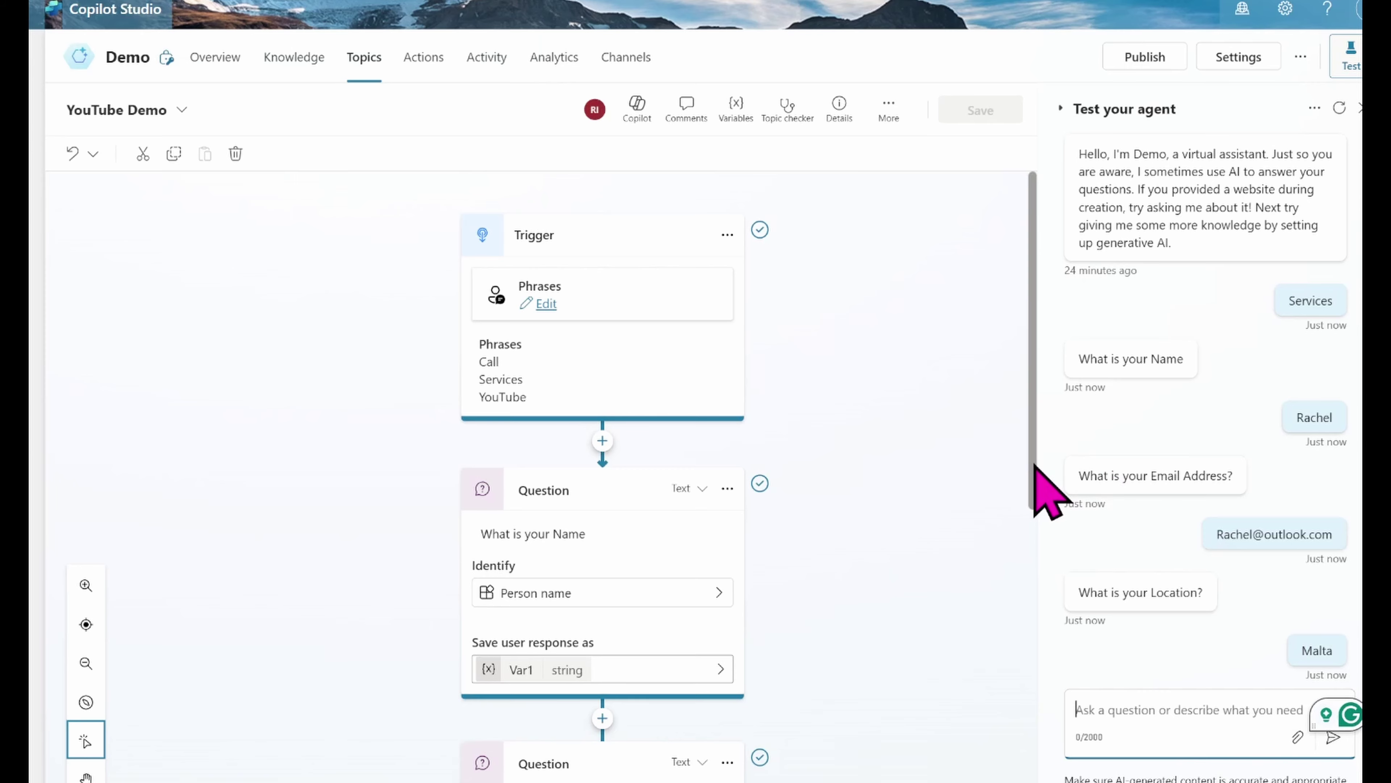
drag(1036, 465, 1037, 539)
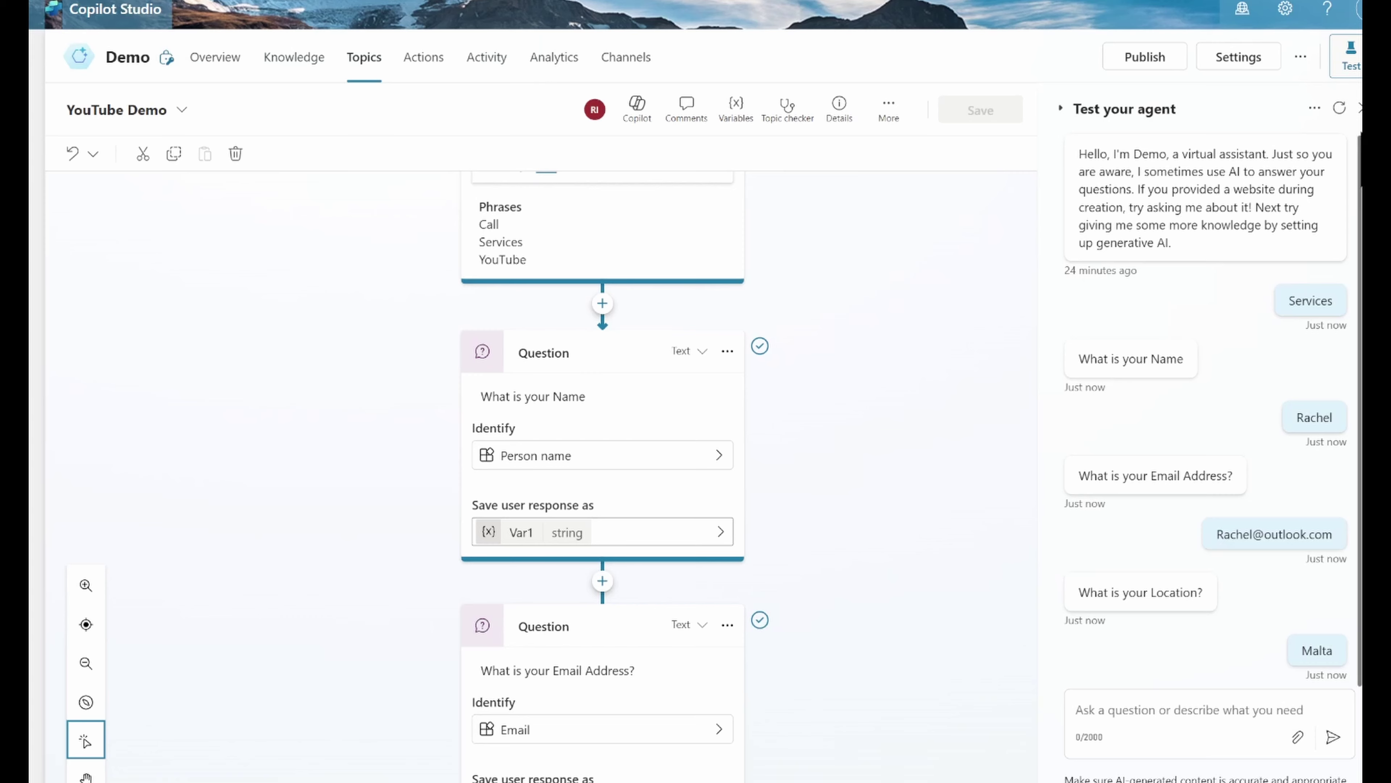
Step: Restart the test, trigger with 'Services', give a sample name, then send a non-email reply
click(1339, 107)
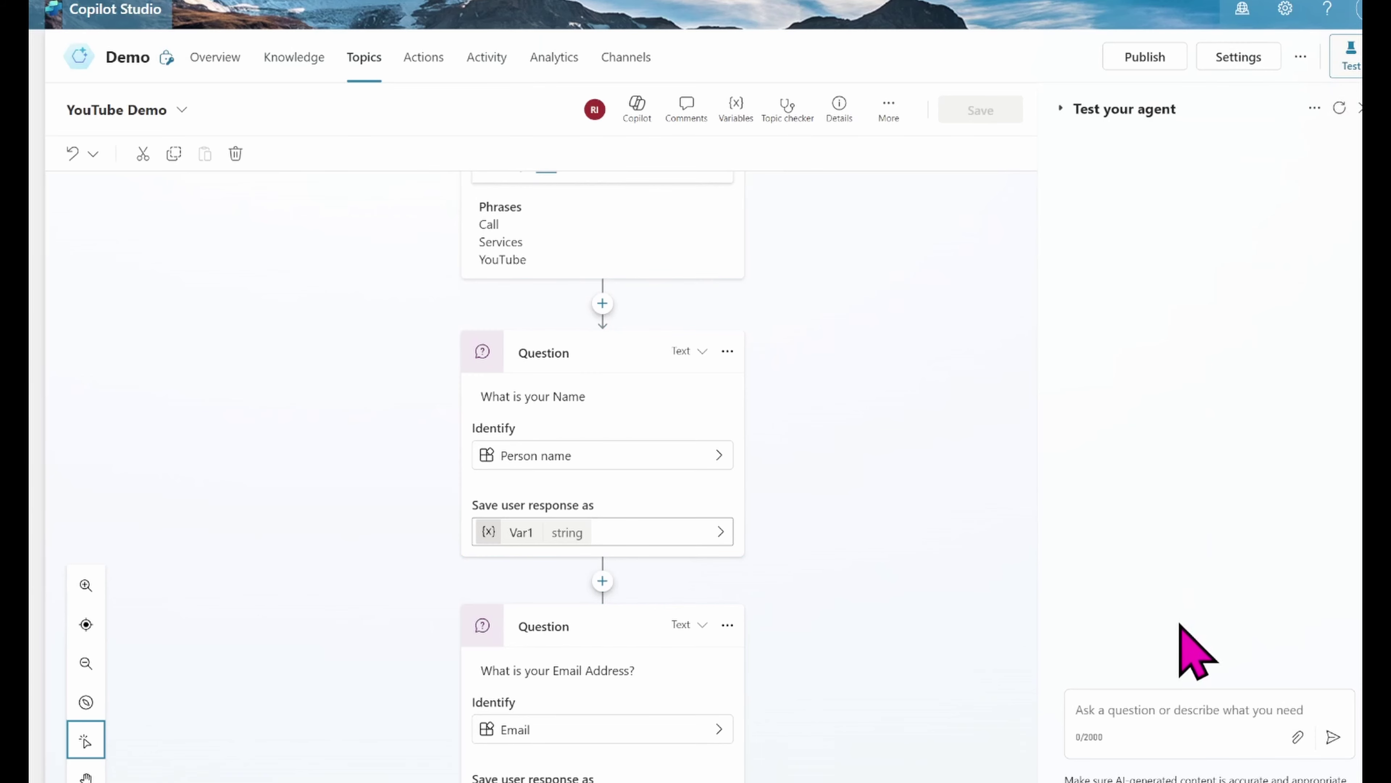
click(1126, 708)
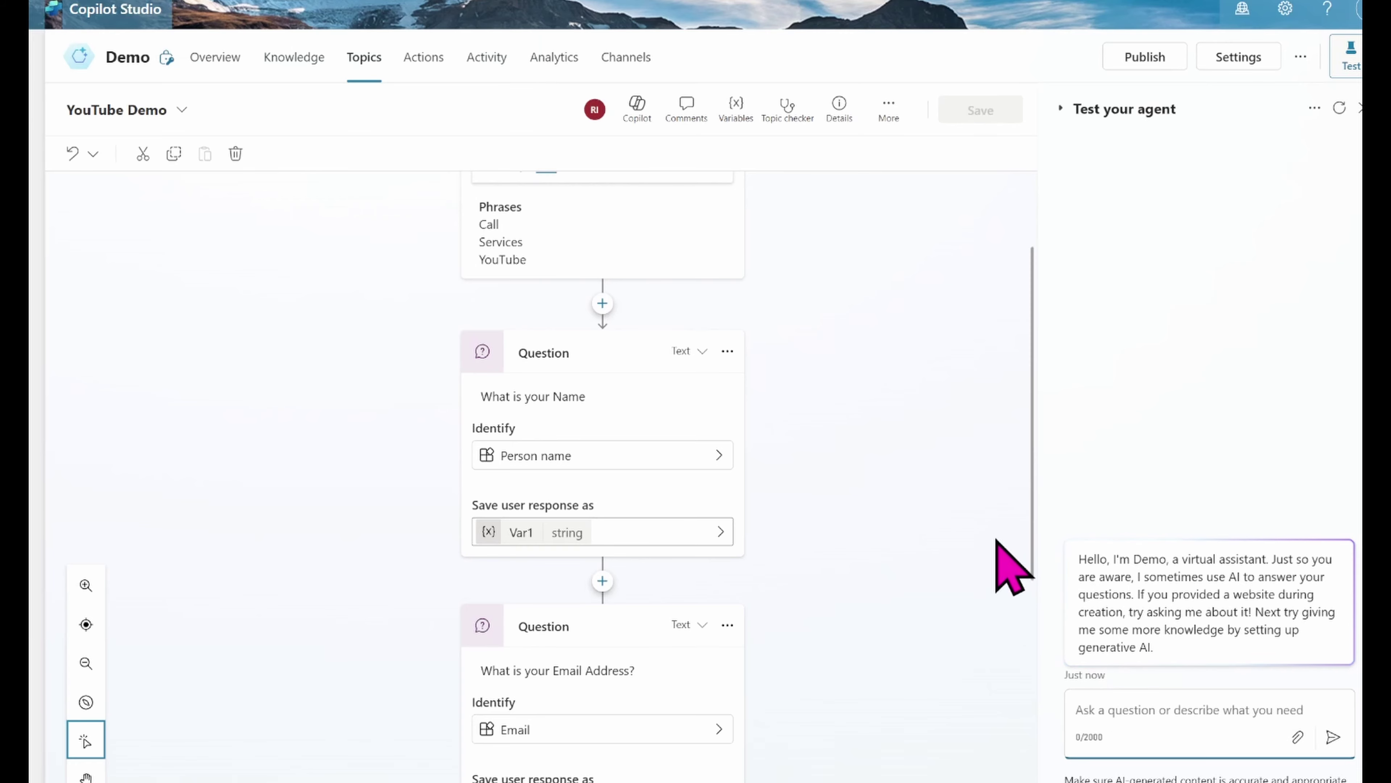
text(Services)
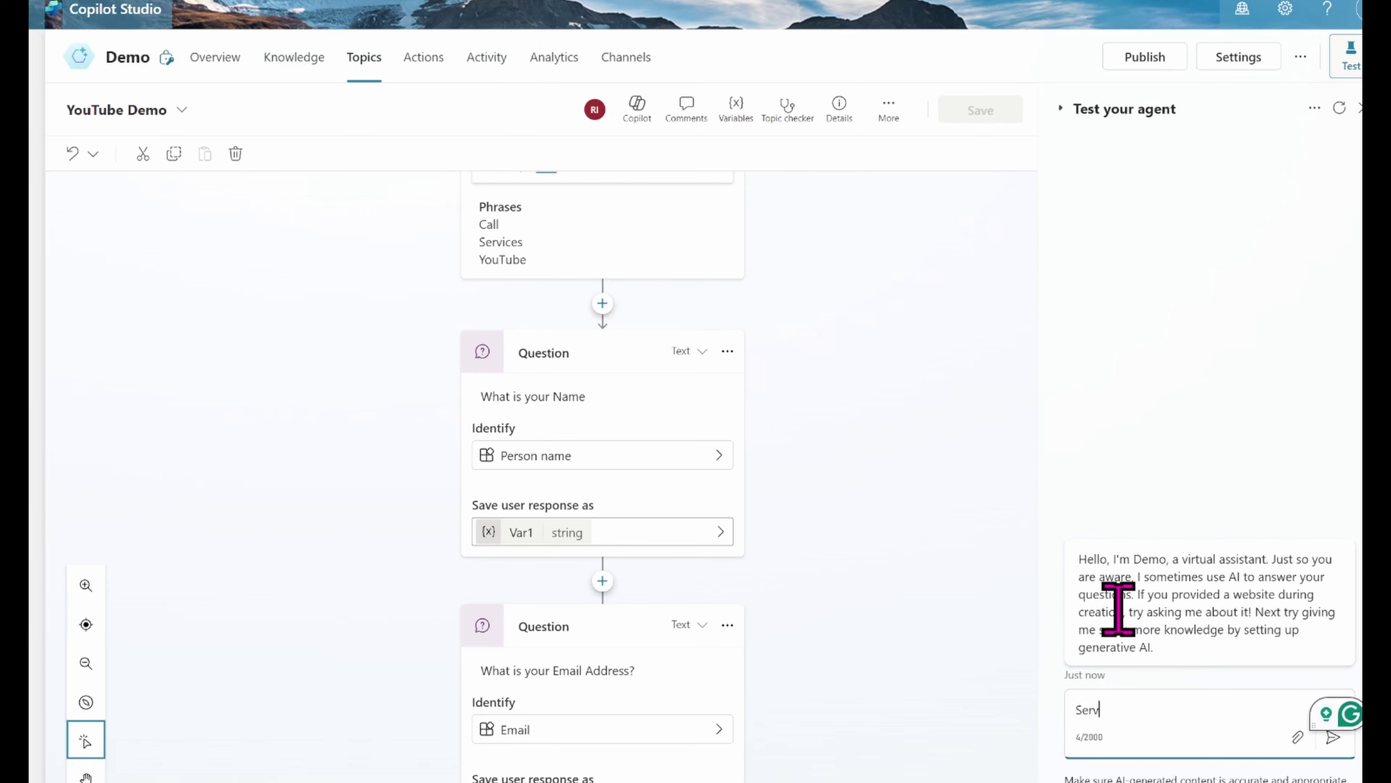
key(Return)
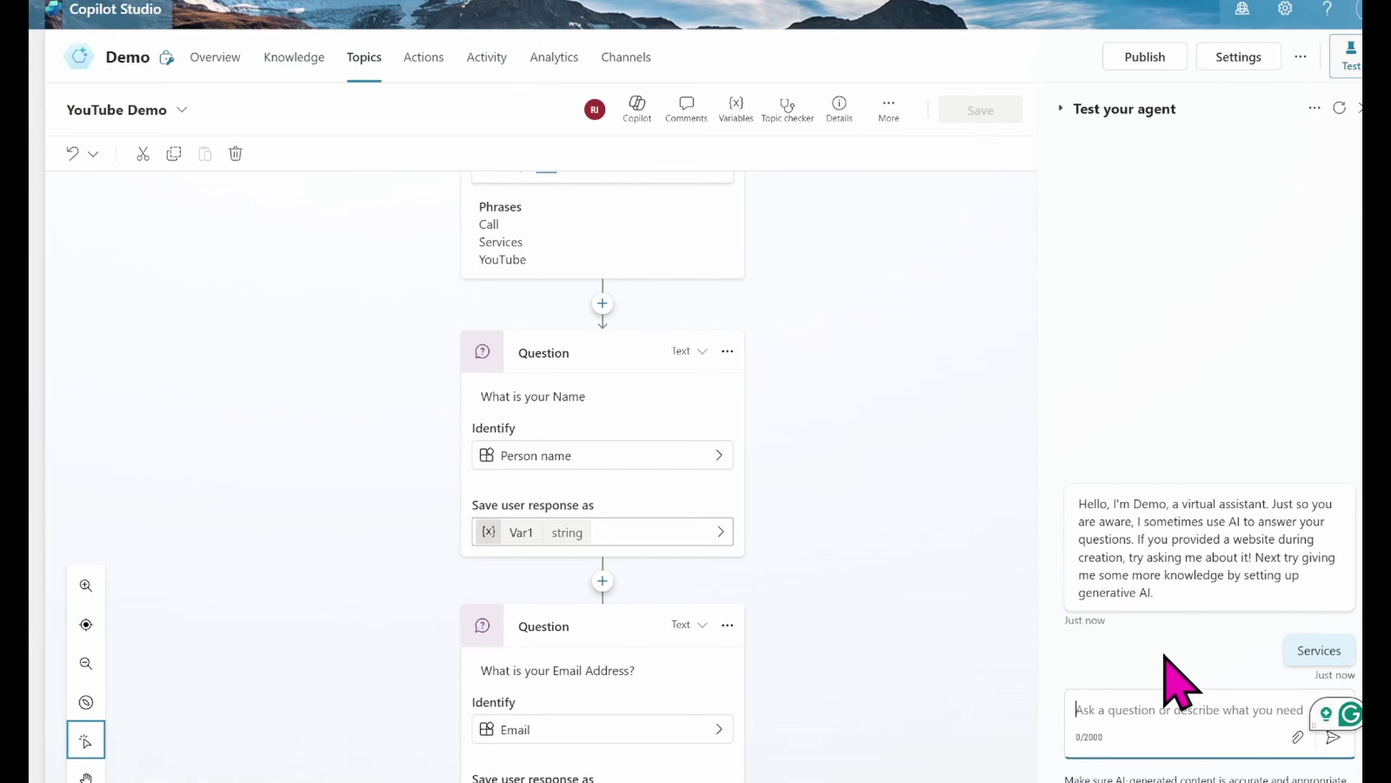
text(R)
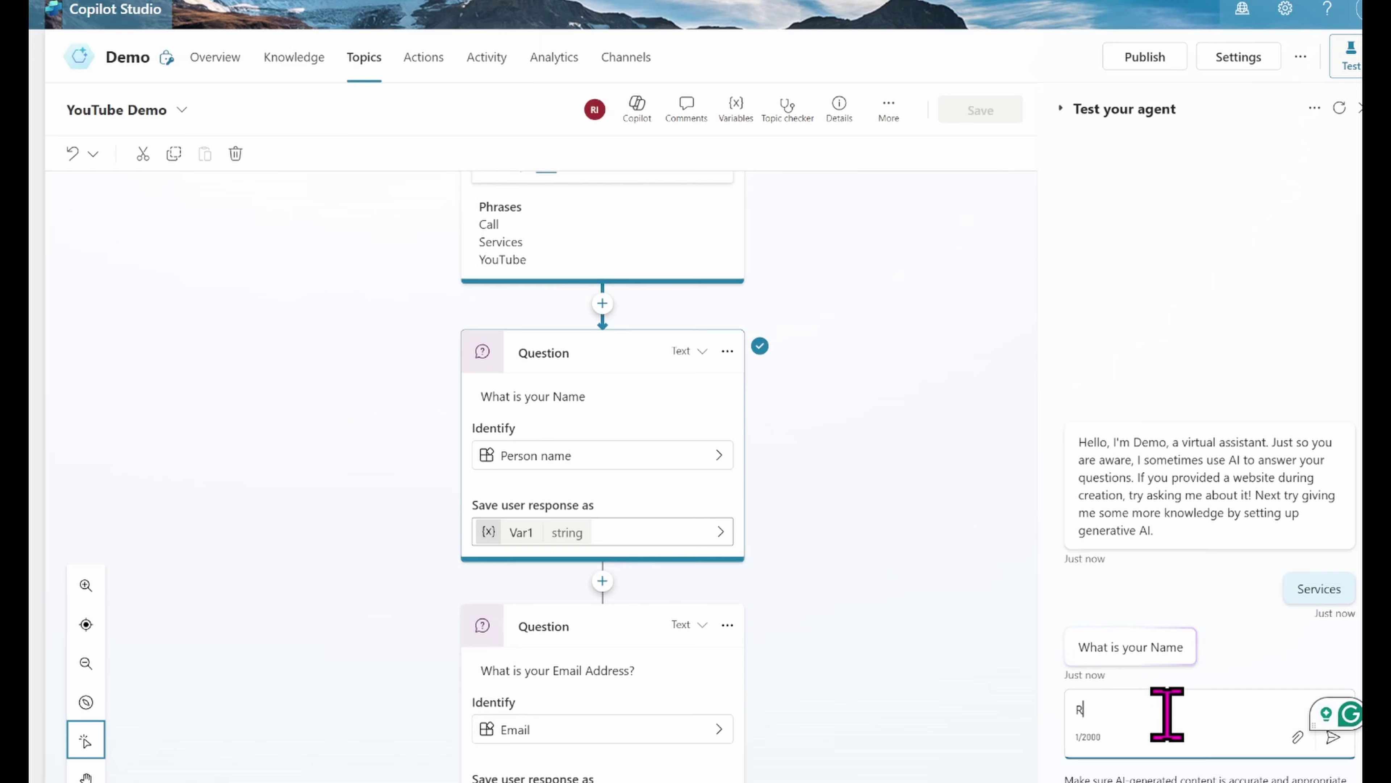
text(achel)
key(Return)
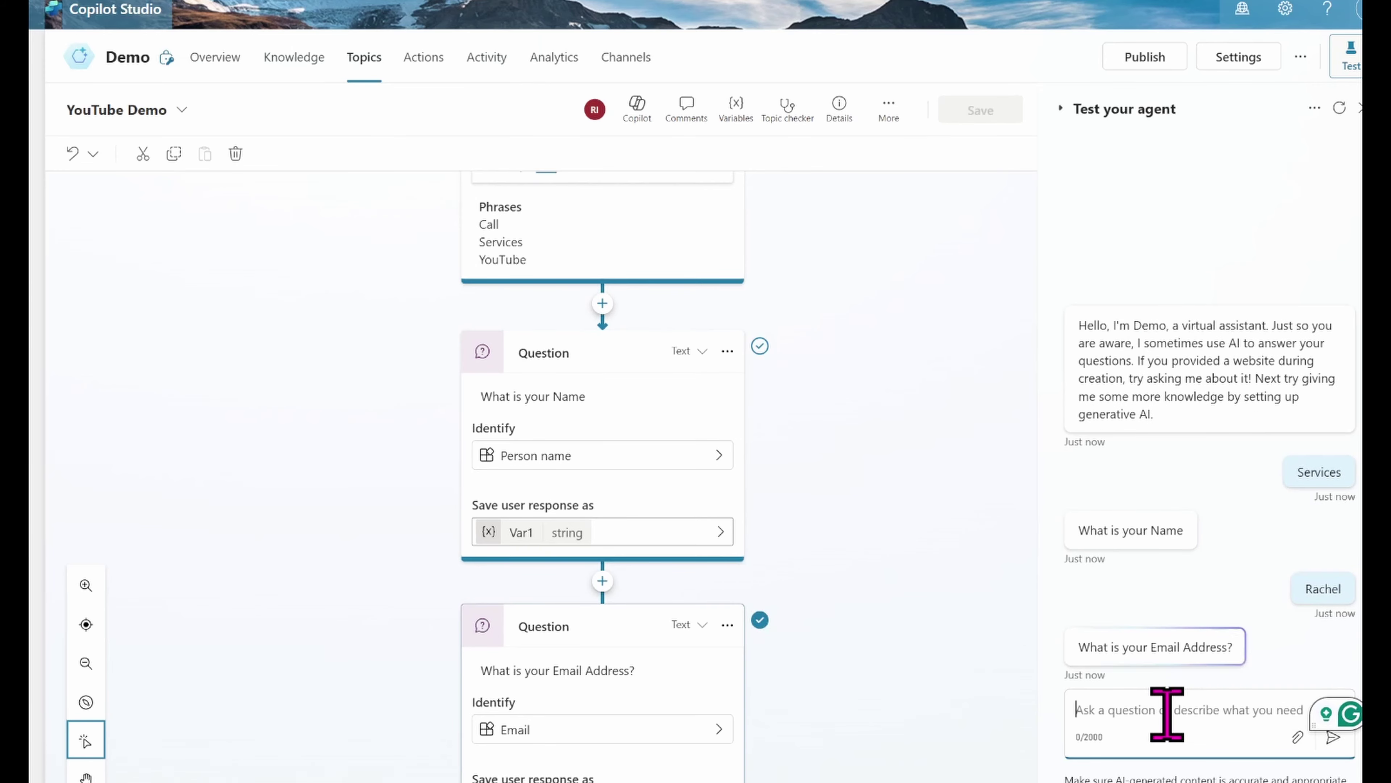
text(Rachel)
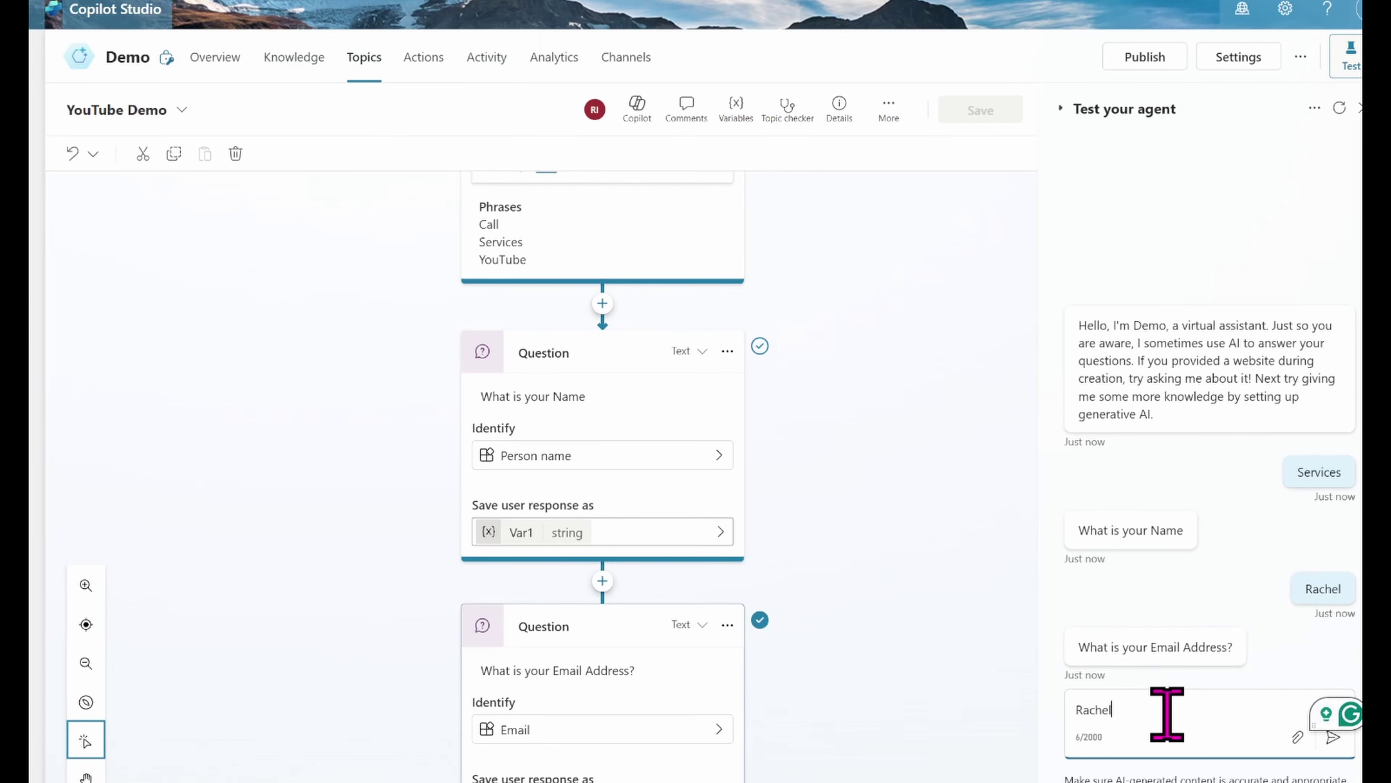
key(Return)
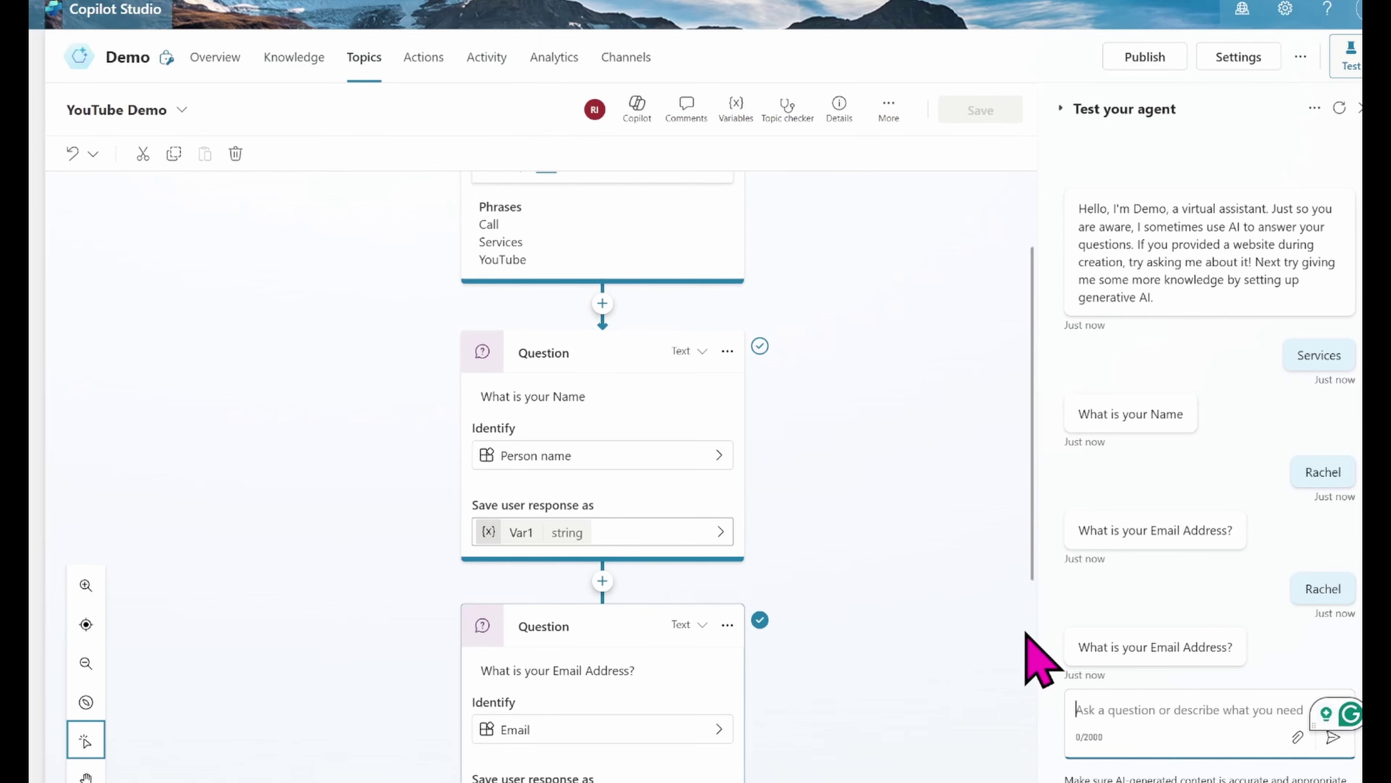
scroll(921, 526, down, 5)
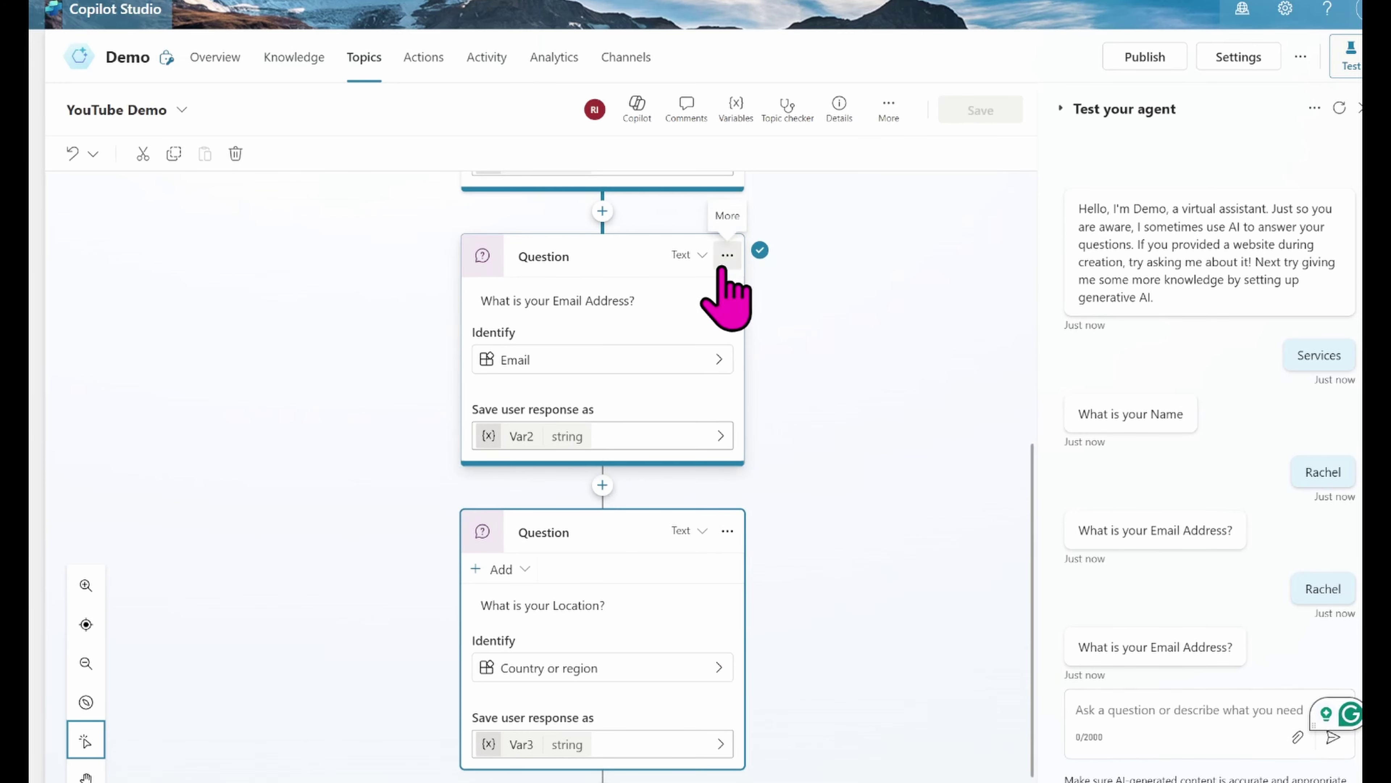
Step: In the Email question's behavior properties, keep reprompting at Repeat up to 2 times
click(727, 267)
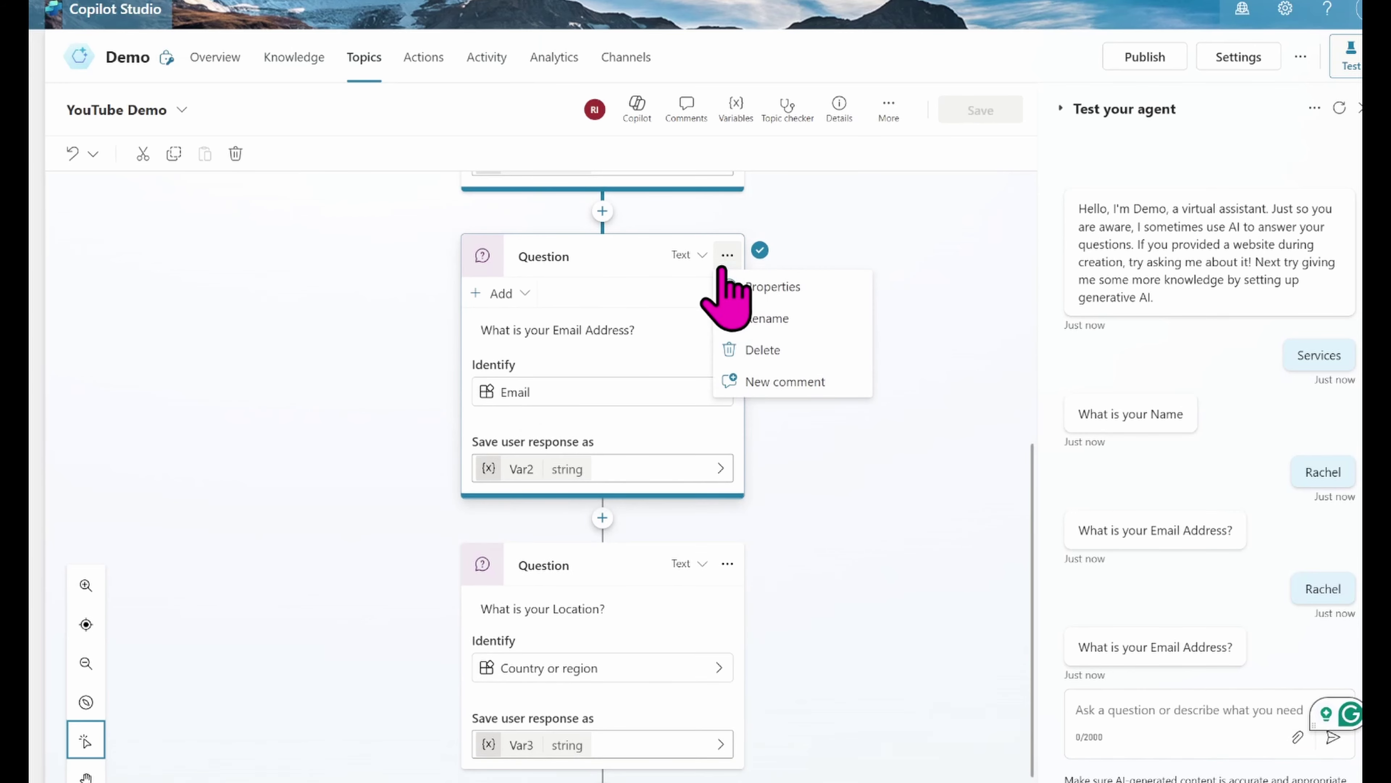
click(786, 298)
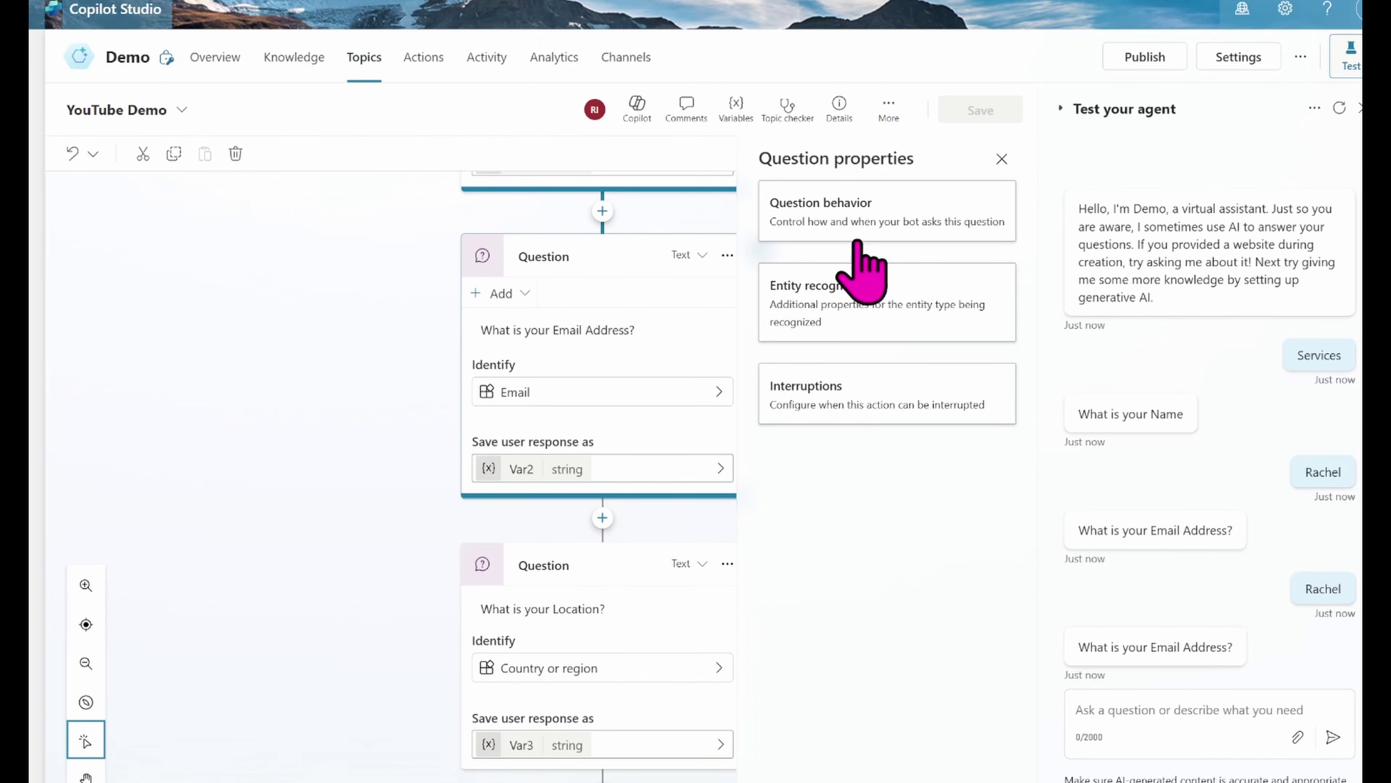
click(848, 224)
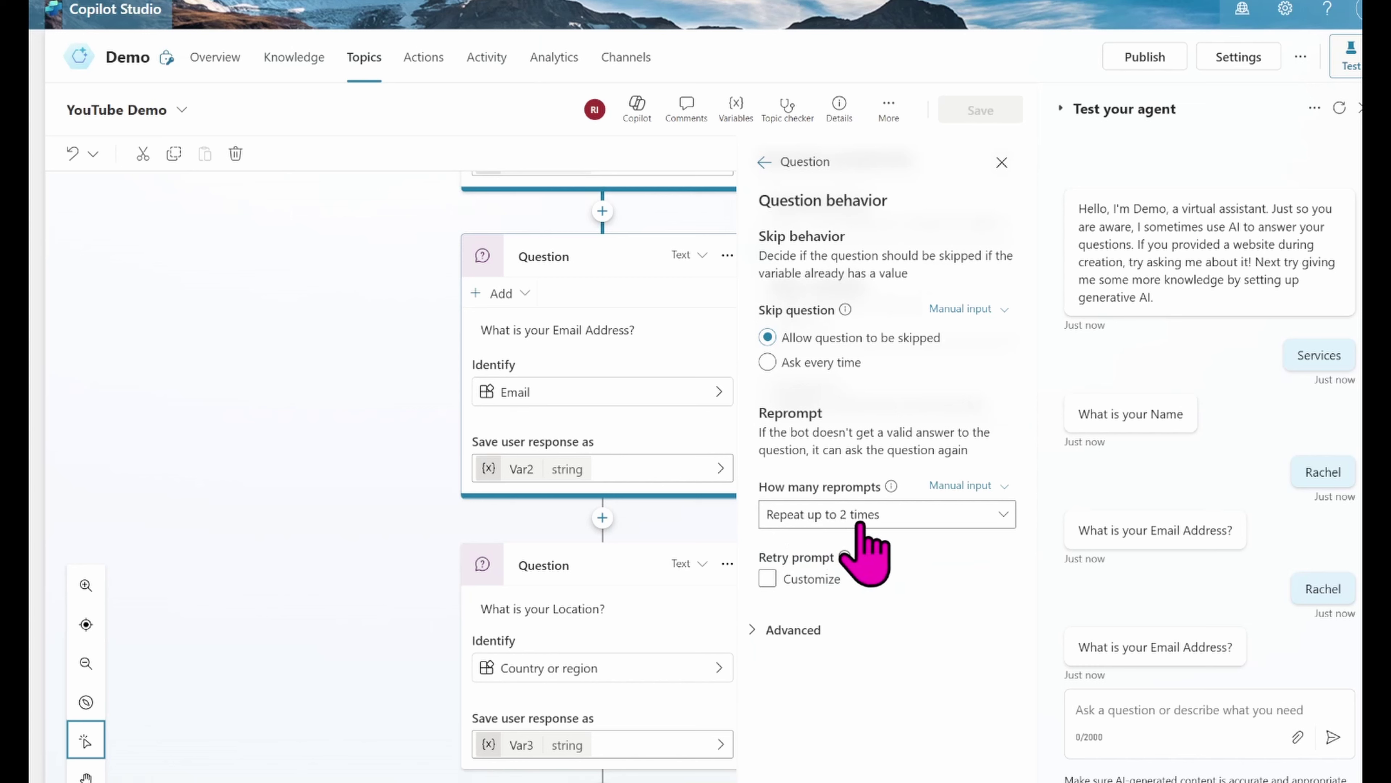
click(812, 521)
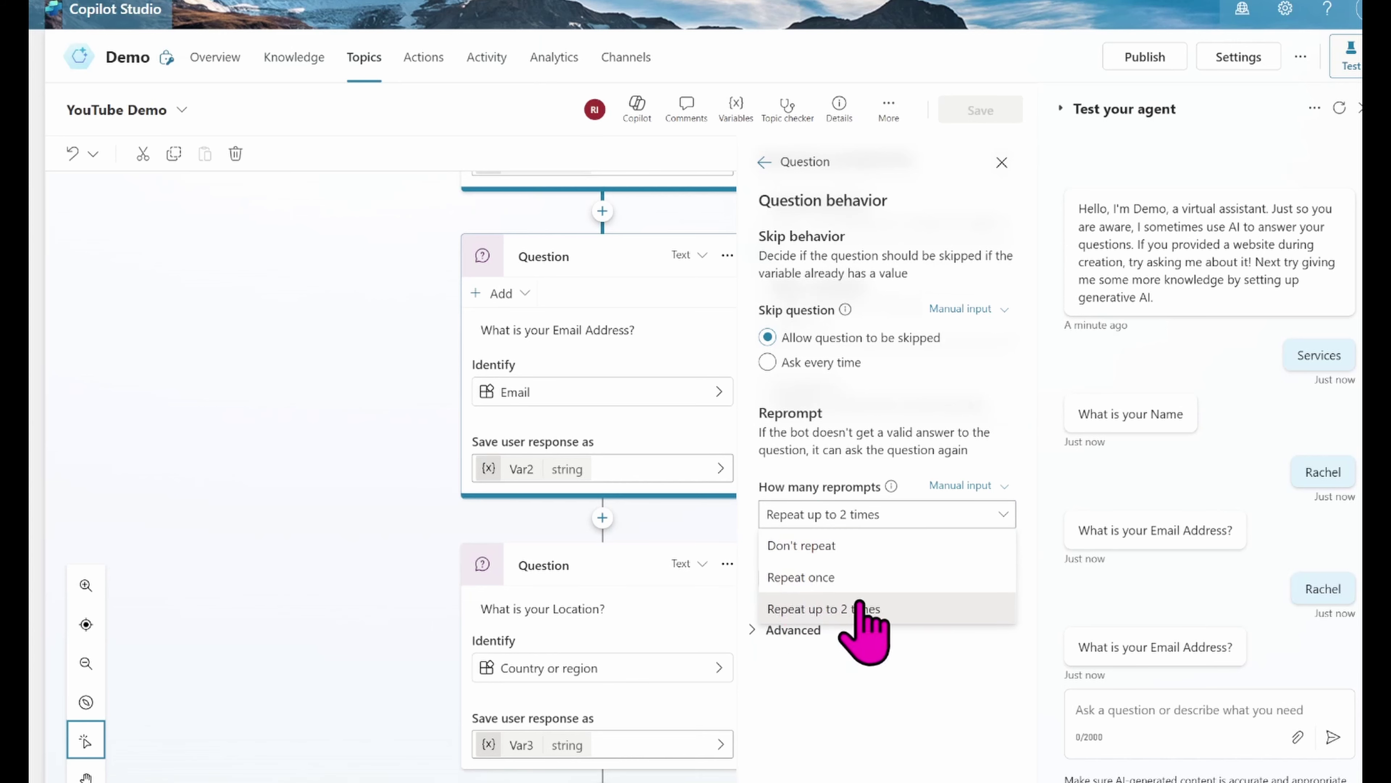
click(916, 702)
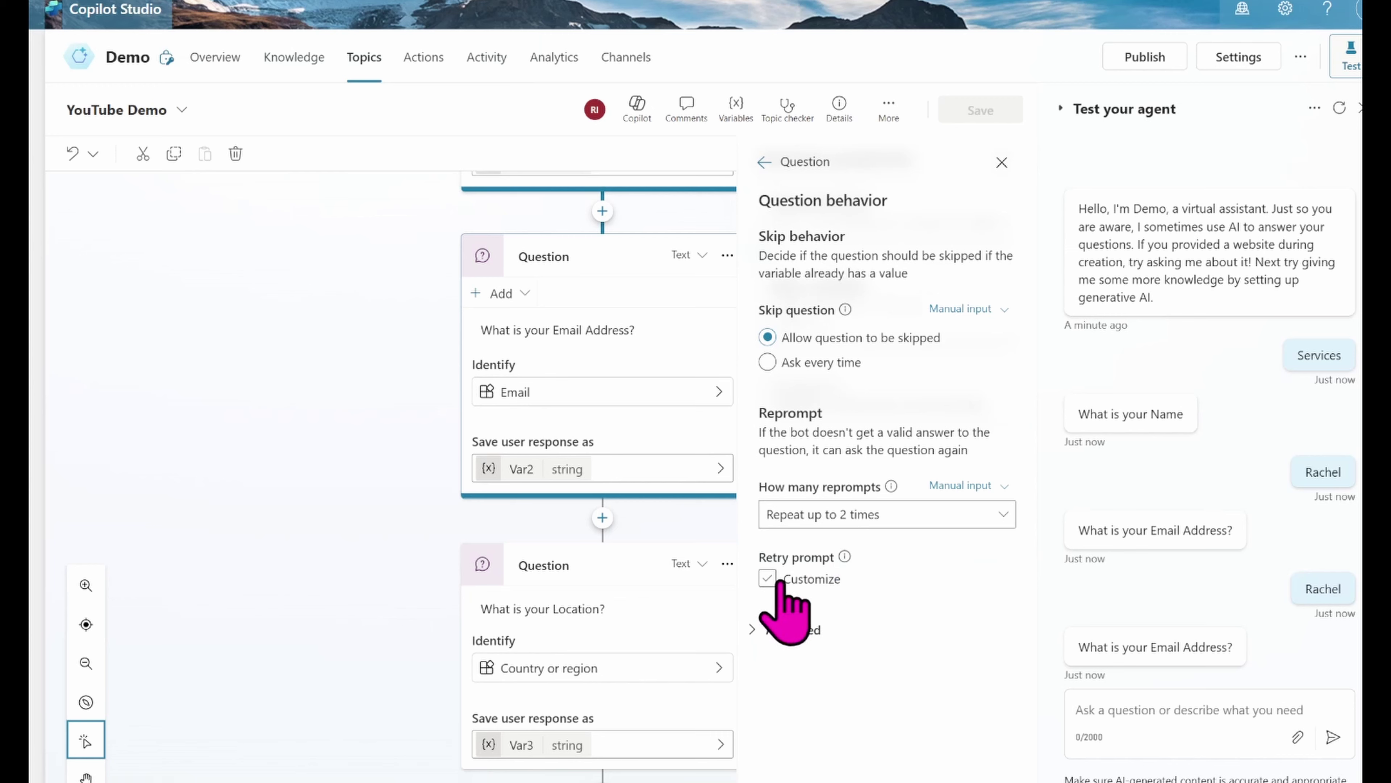
Step: Enable a customized retry prompt reading 'This is an incorrect value.' and close the properties panel
click(767, 579)
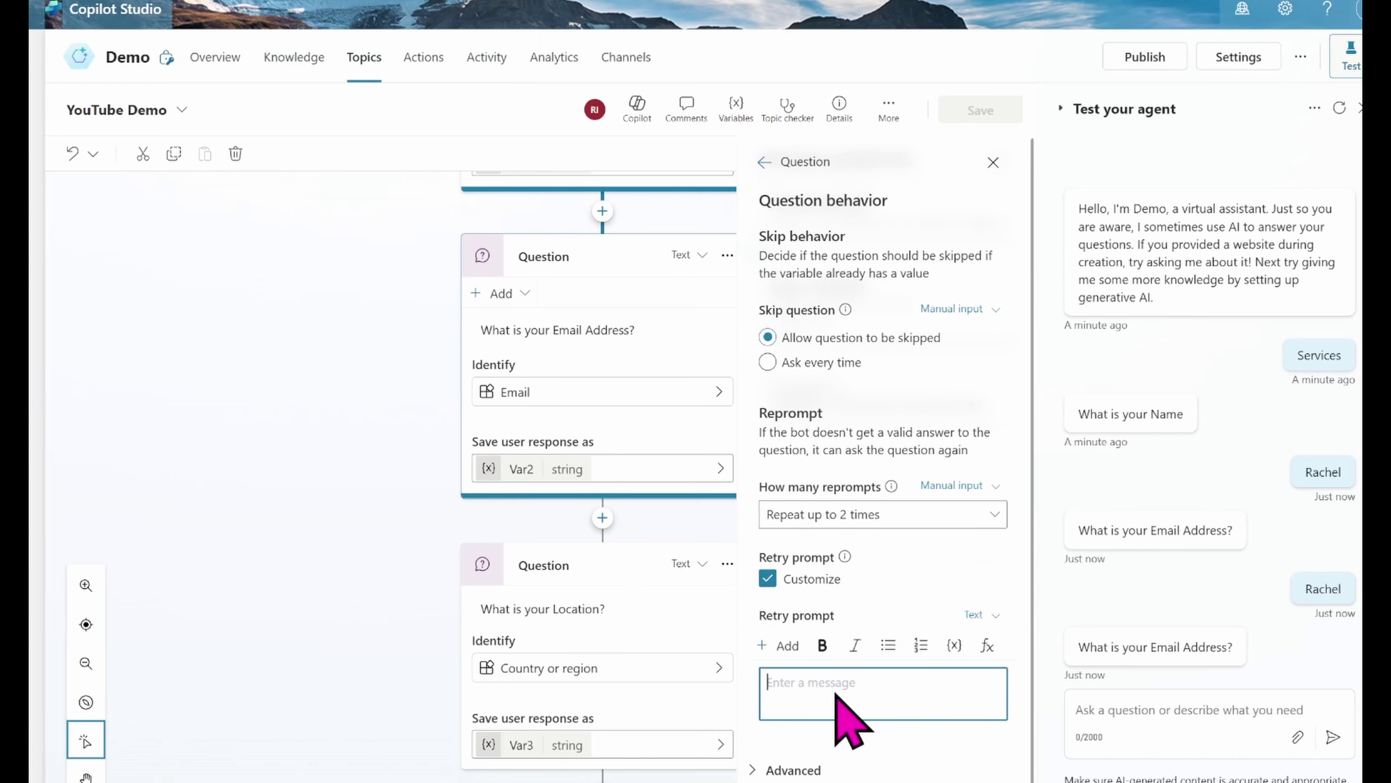
click(823, 680)
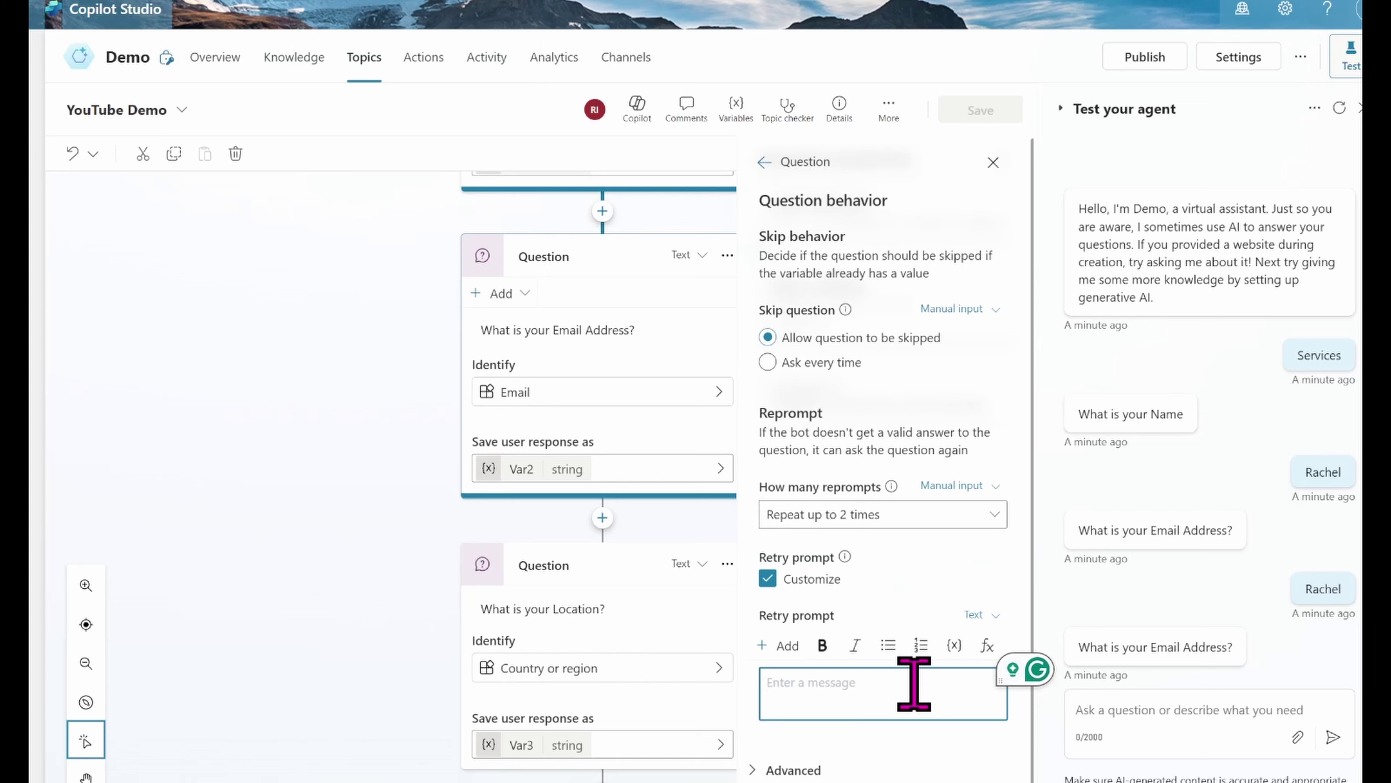
click(986, 614)
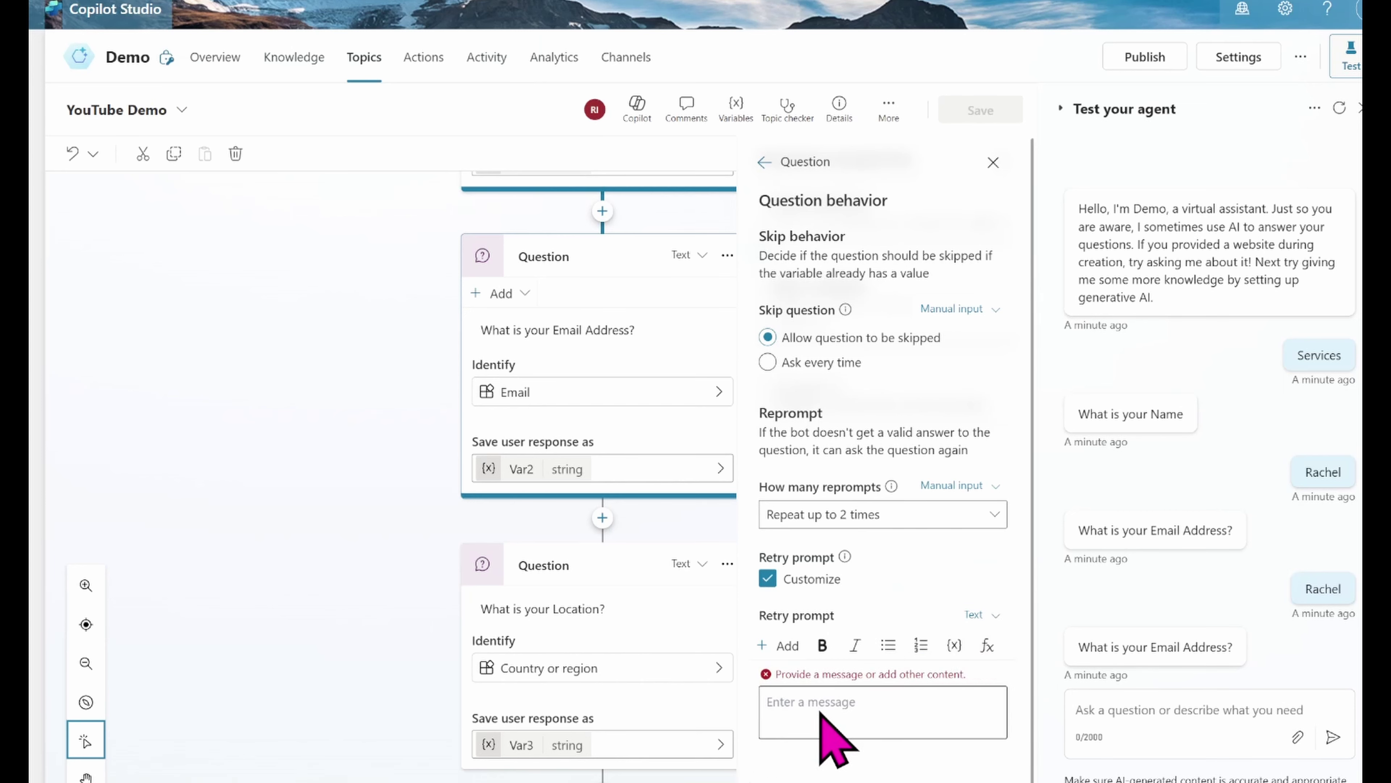
click(813, 693)
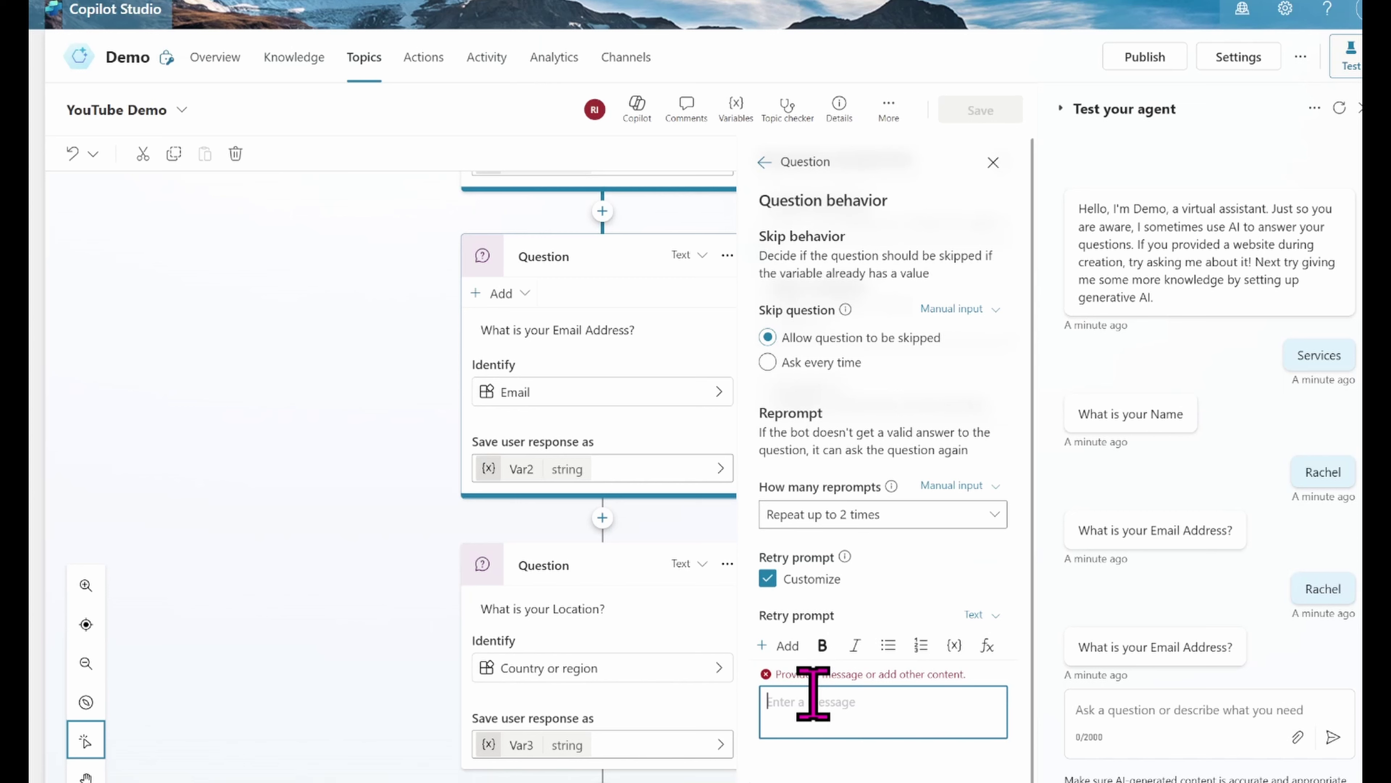
text(T)
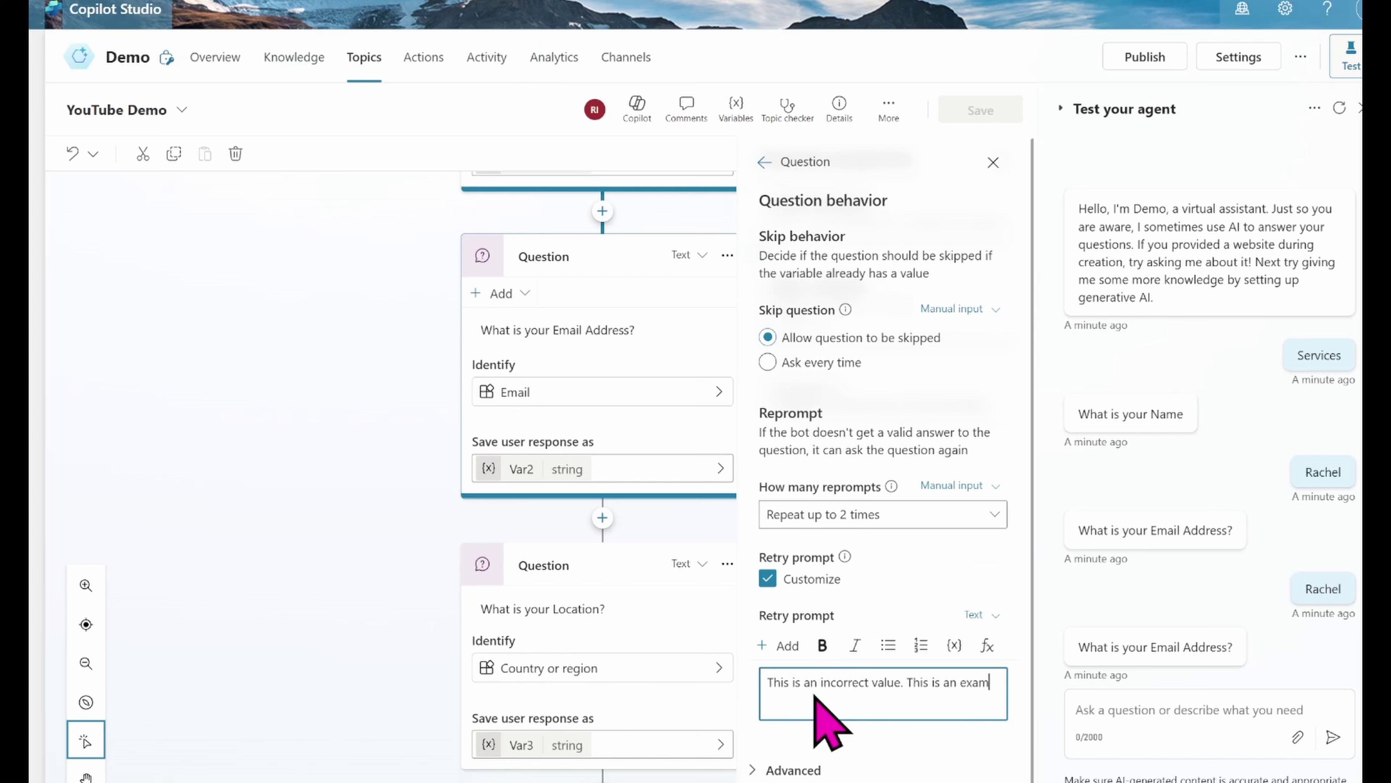
key(BackSpace)
key(BackSpace)
key(BackSpace)
key(BackSpace)
key(BackSpace)
key(BackSpace)
key(BackSpace)
key(BackSpace)
key(BackSpace)
key(BackSpace)
key(BackSpace)
key(BackSpace)
click(996, 165)
Step: Save the topic and restart the test chat, triggering it with 'Services'
click(986, 115)
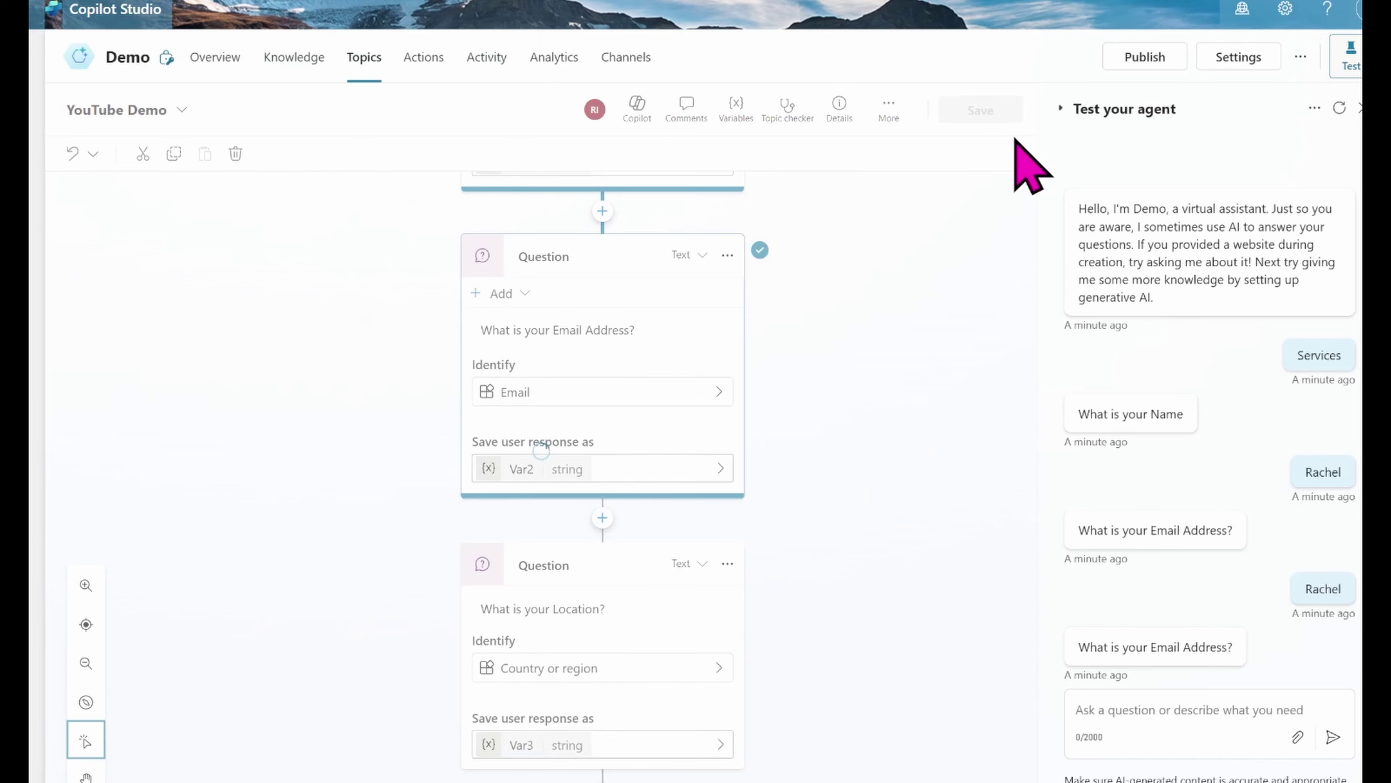
click(1339, 107)
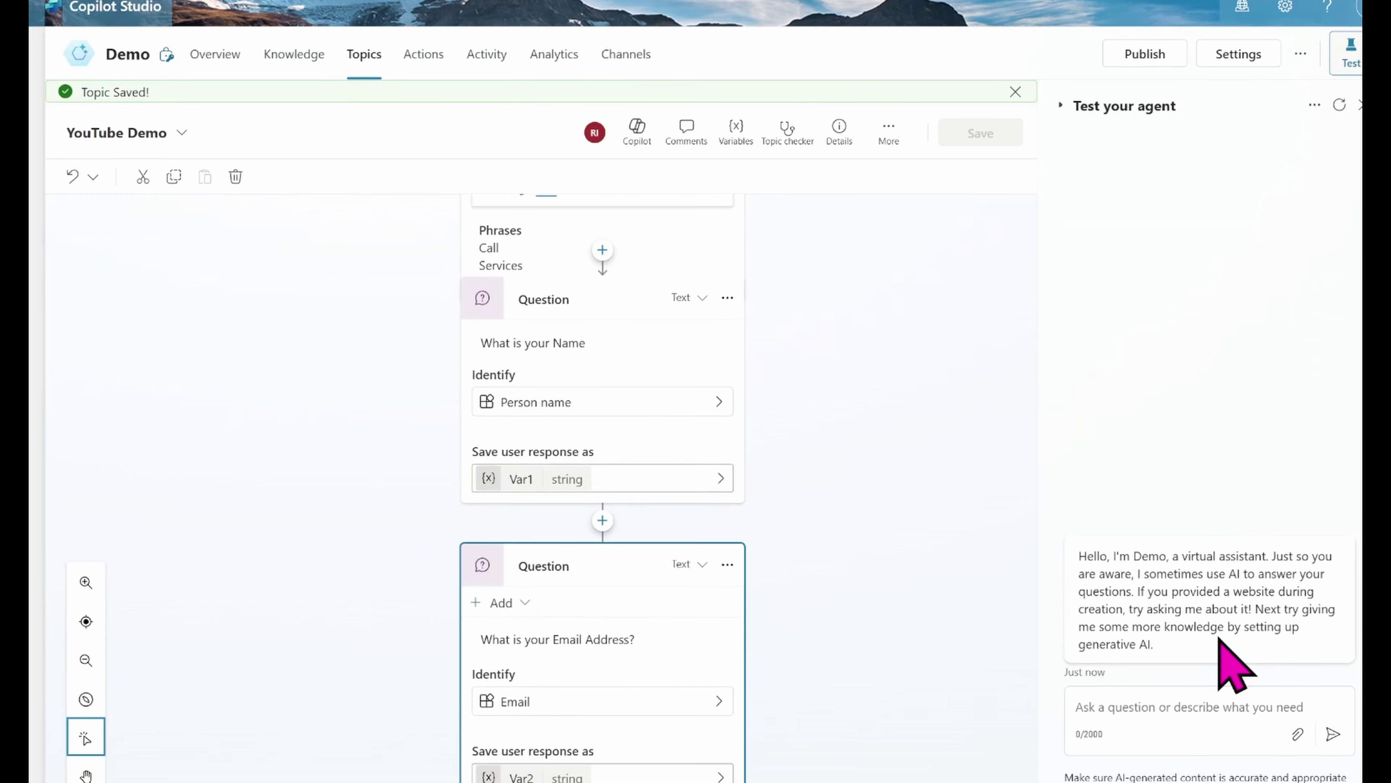
click(1134, 713)
text(Servuce)
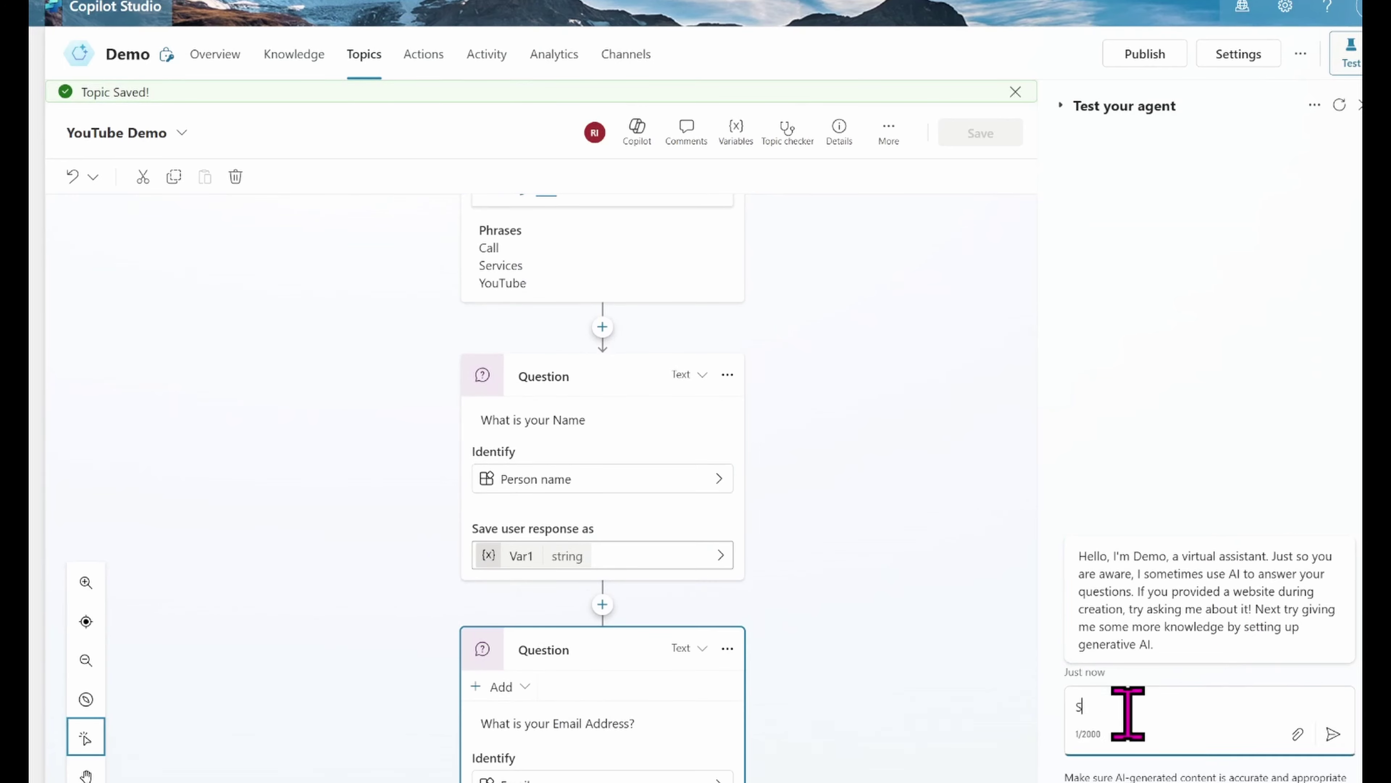
key(BackSpace)
key(BackSpace)
key(BackSpace)
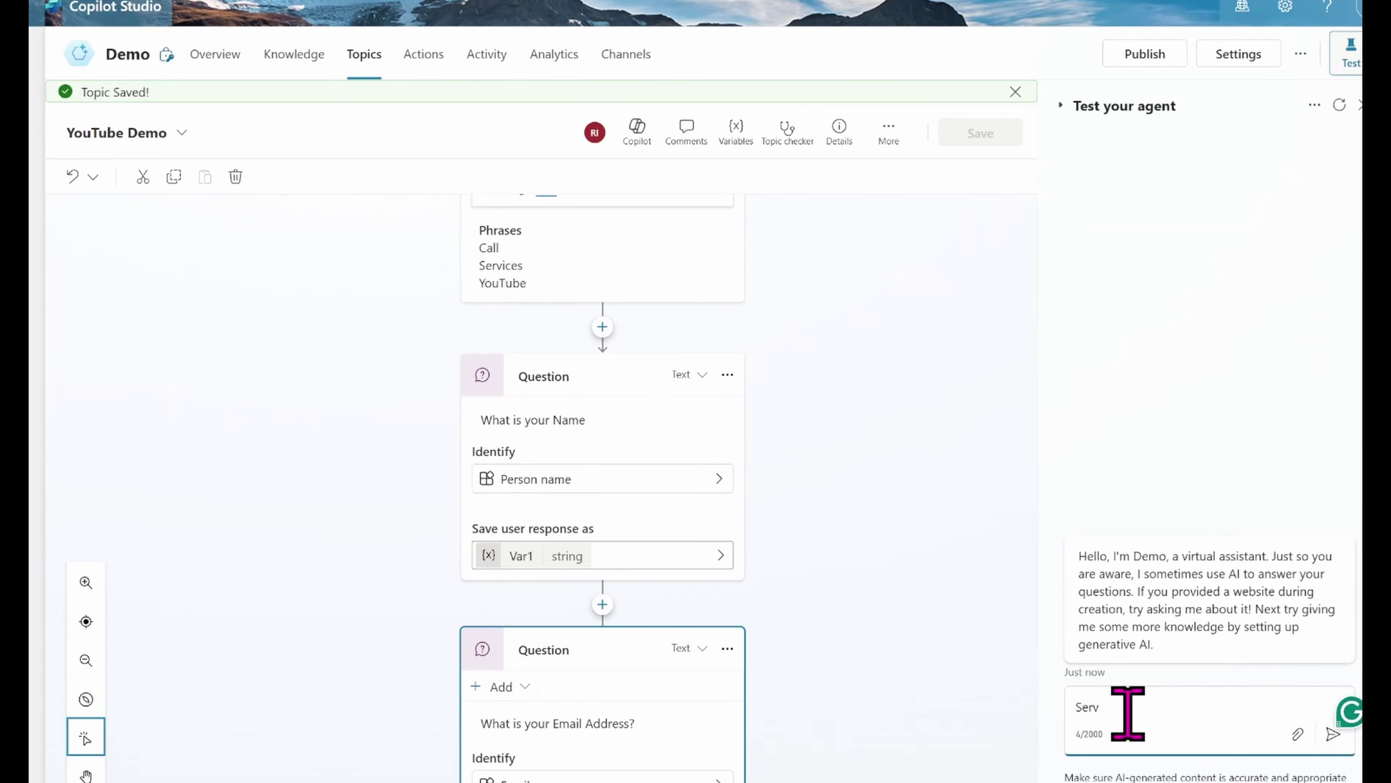
text(ices)
key(Return)
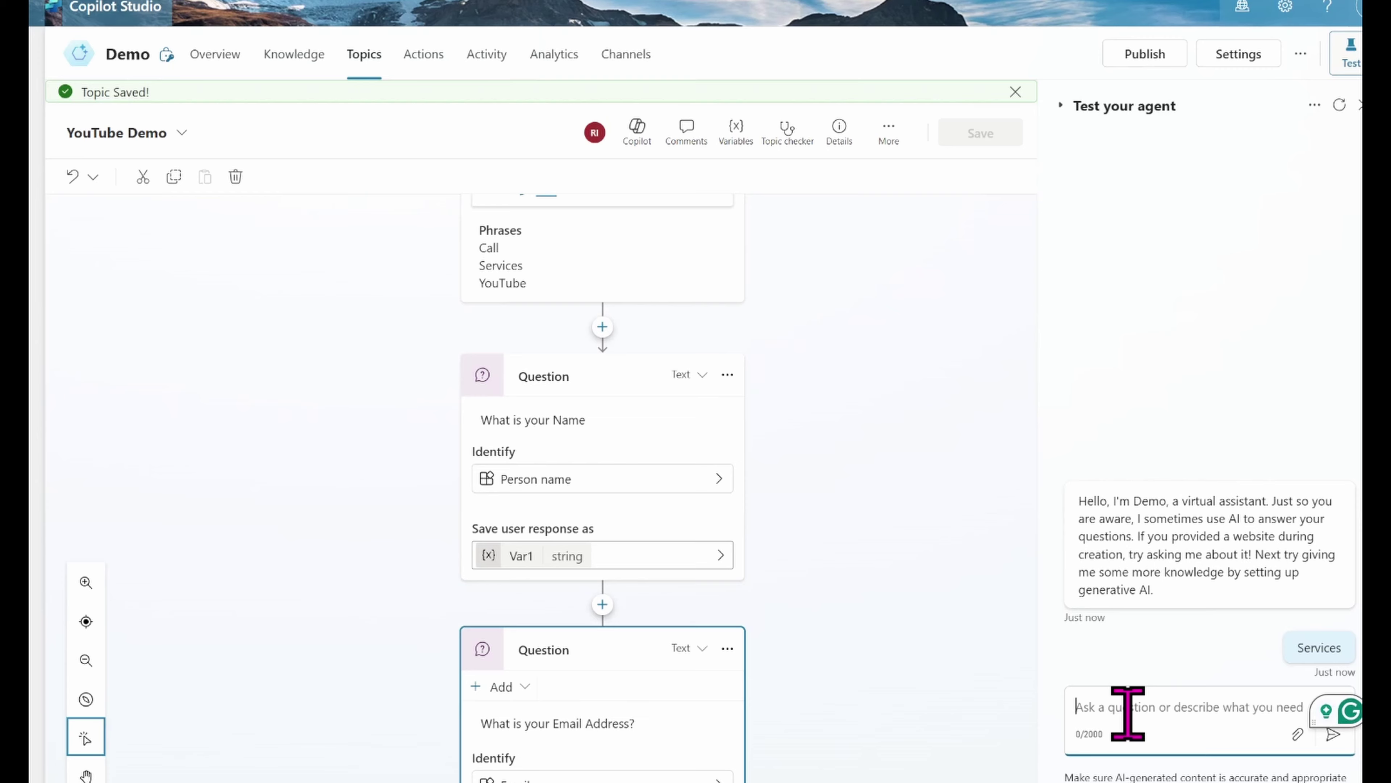
Step: Give a sample name, send a non-email answer to get the retry prompt, then a valid email
text(Ra)
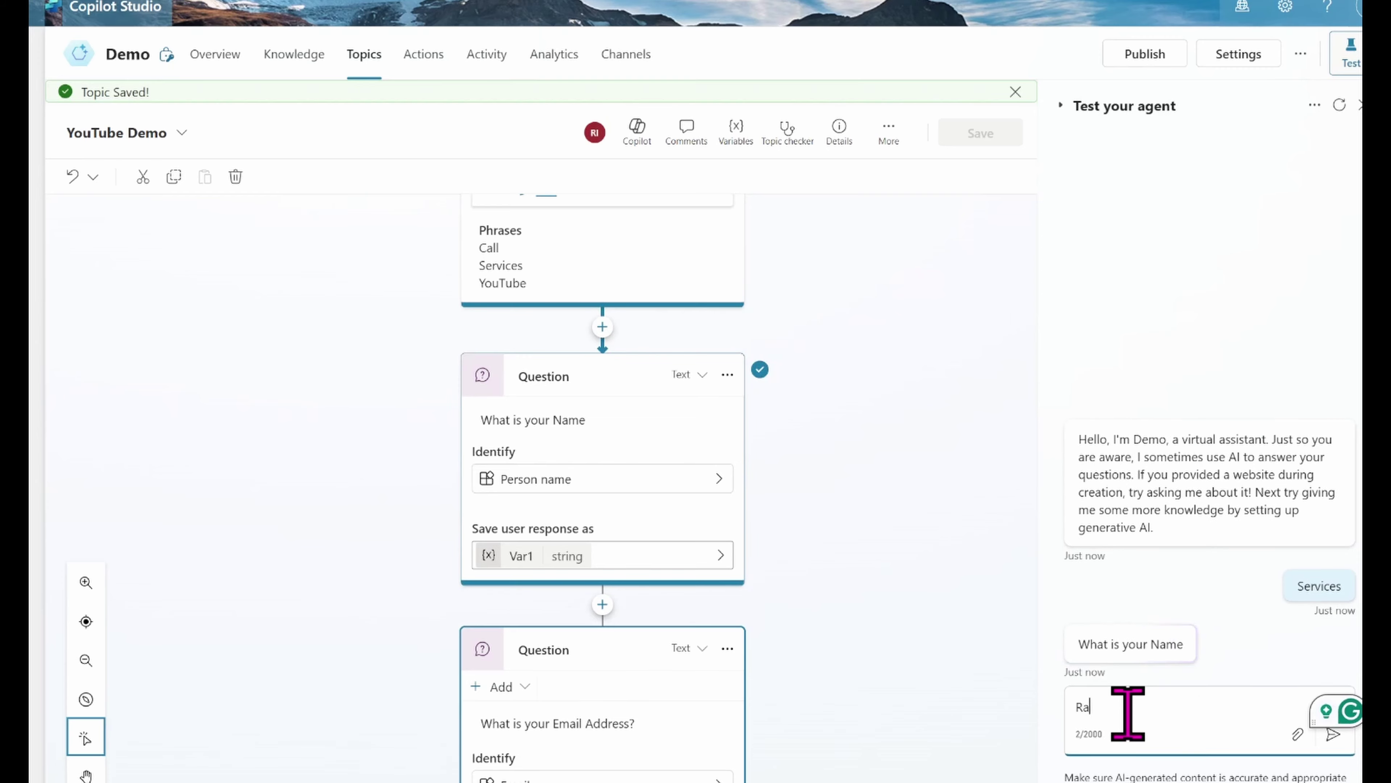
text(chel)
key(Return)
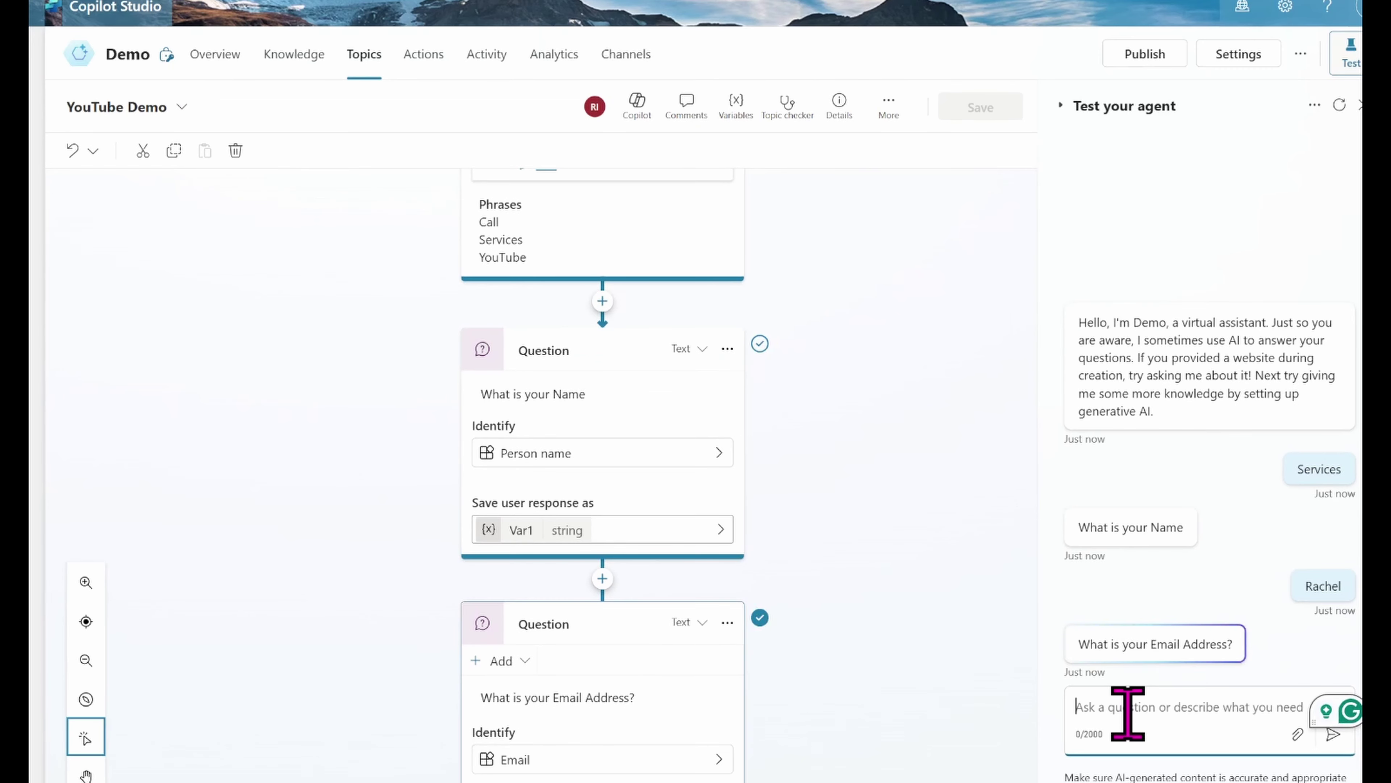
text(Rache)
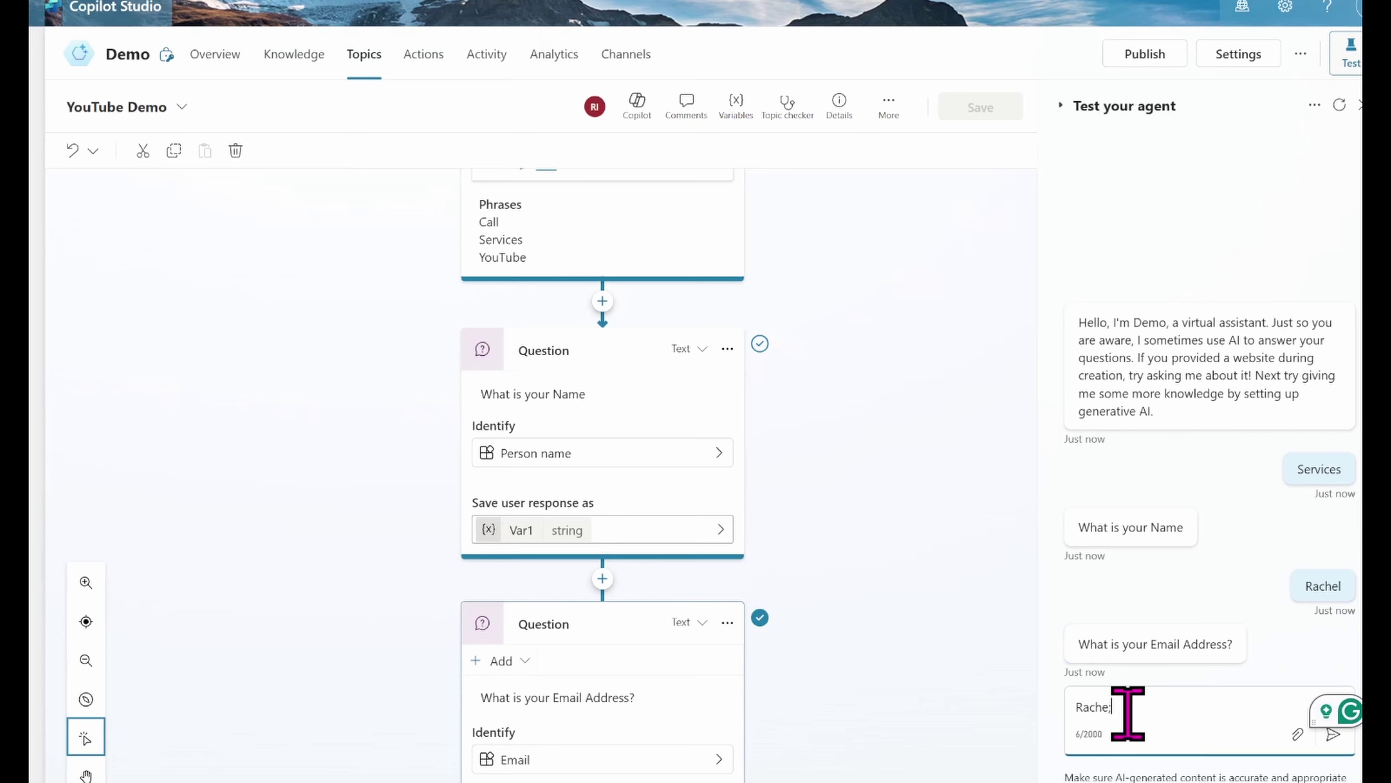
text(l)
key(Return)
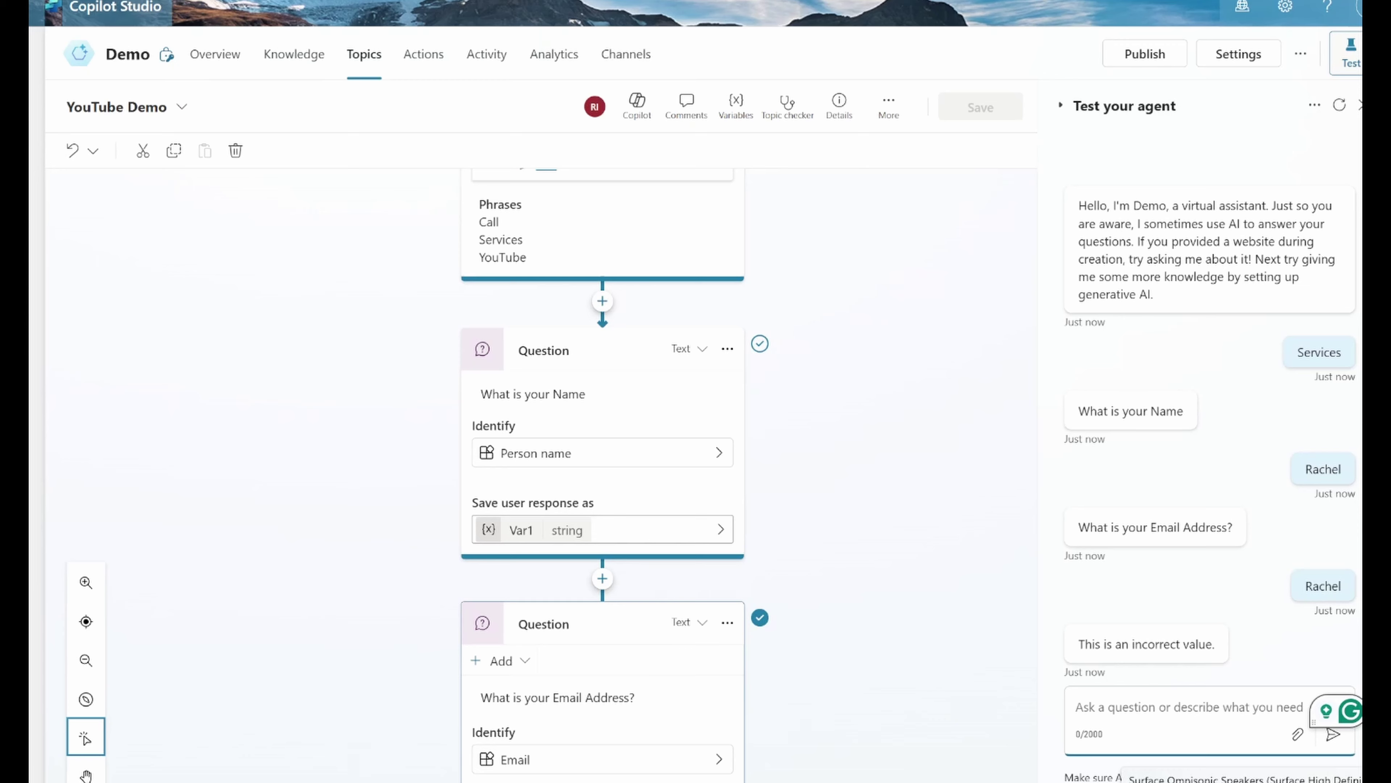
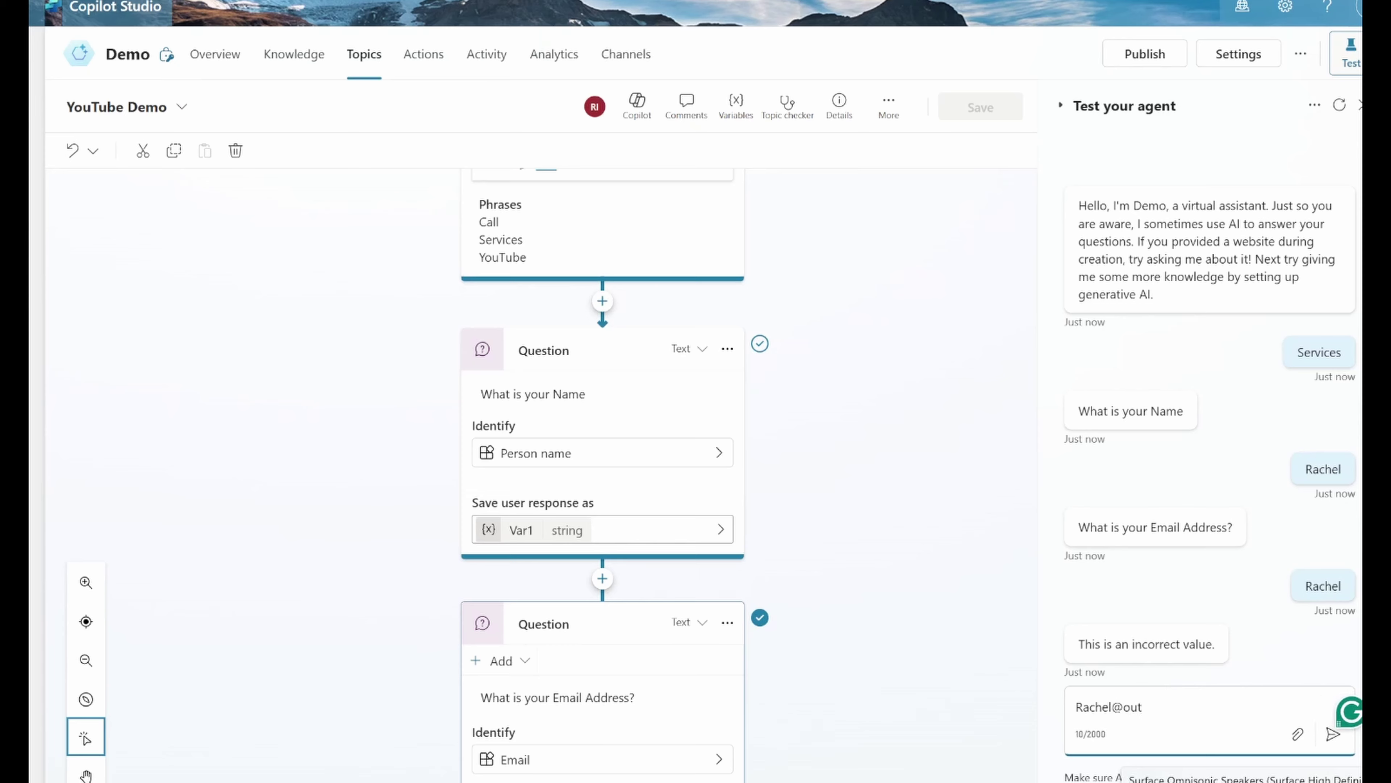
key(Return)
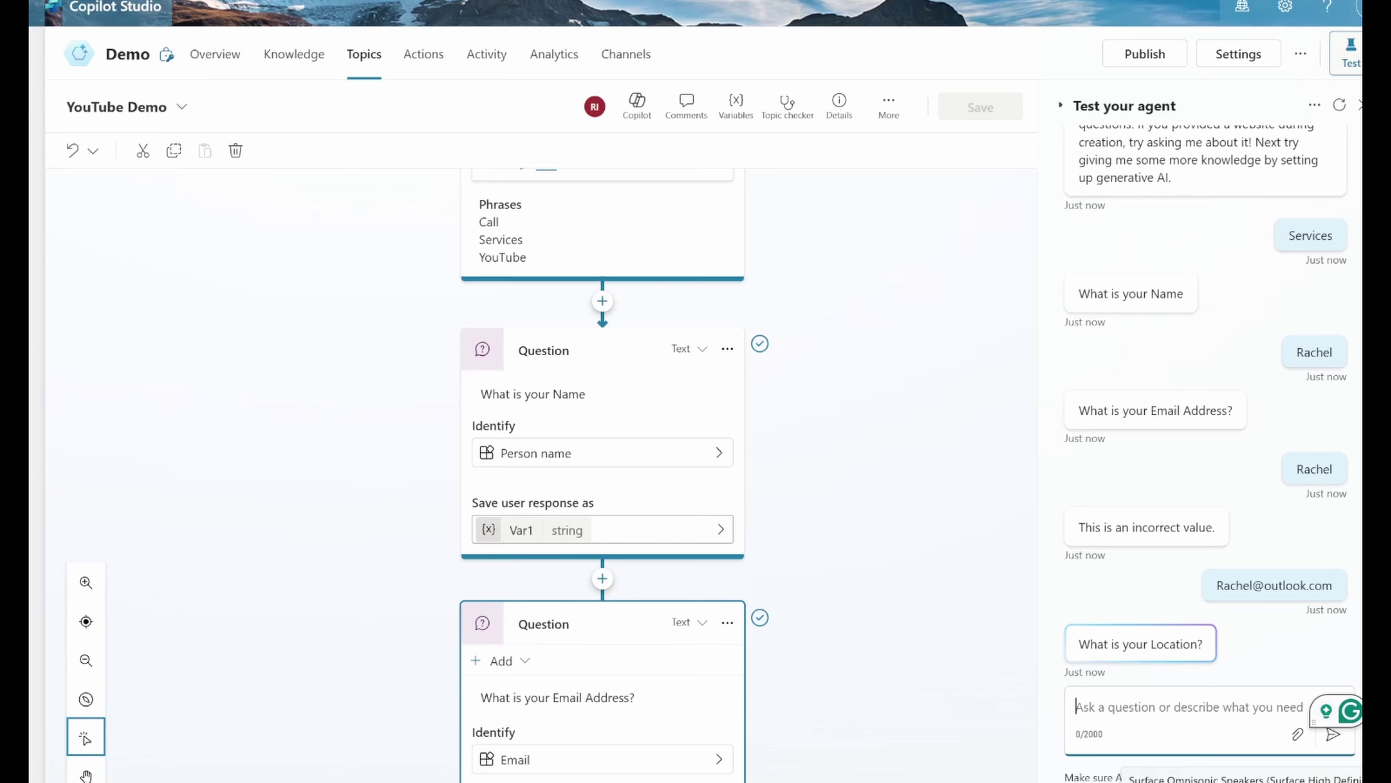
Step: Answer the location question with 'Malta' and scroll to review the conversation
text(Ma)
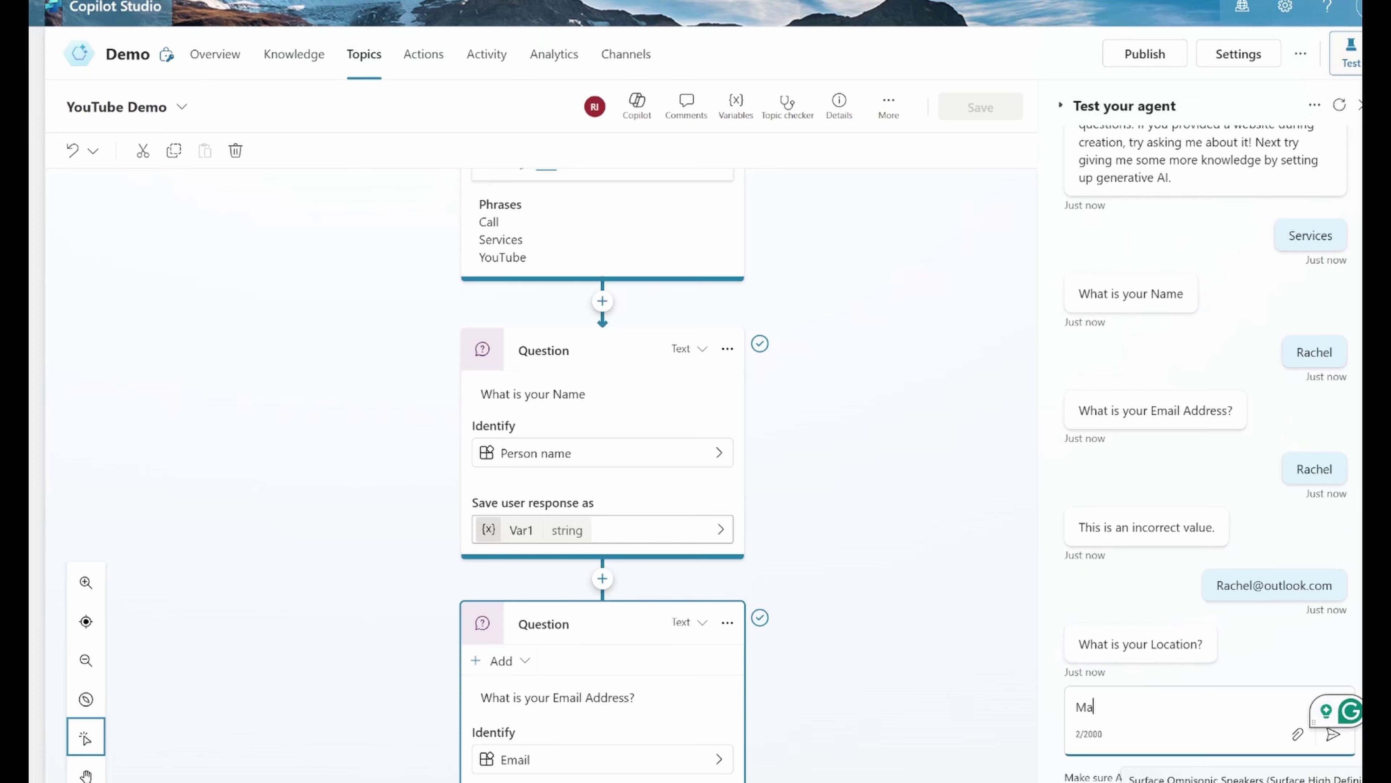
text(ly)
key(BackSpace)
key(BackSpace)
text(lta)
key(Return)
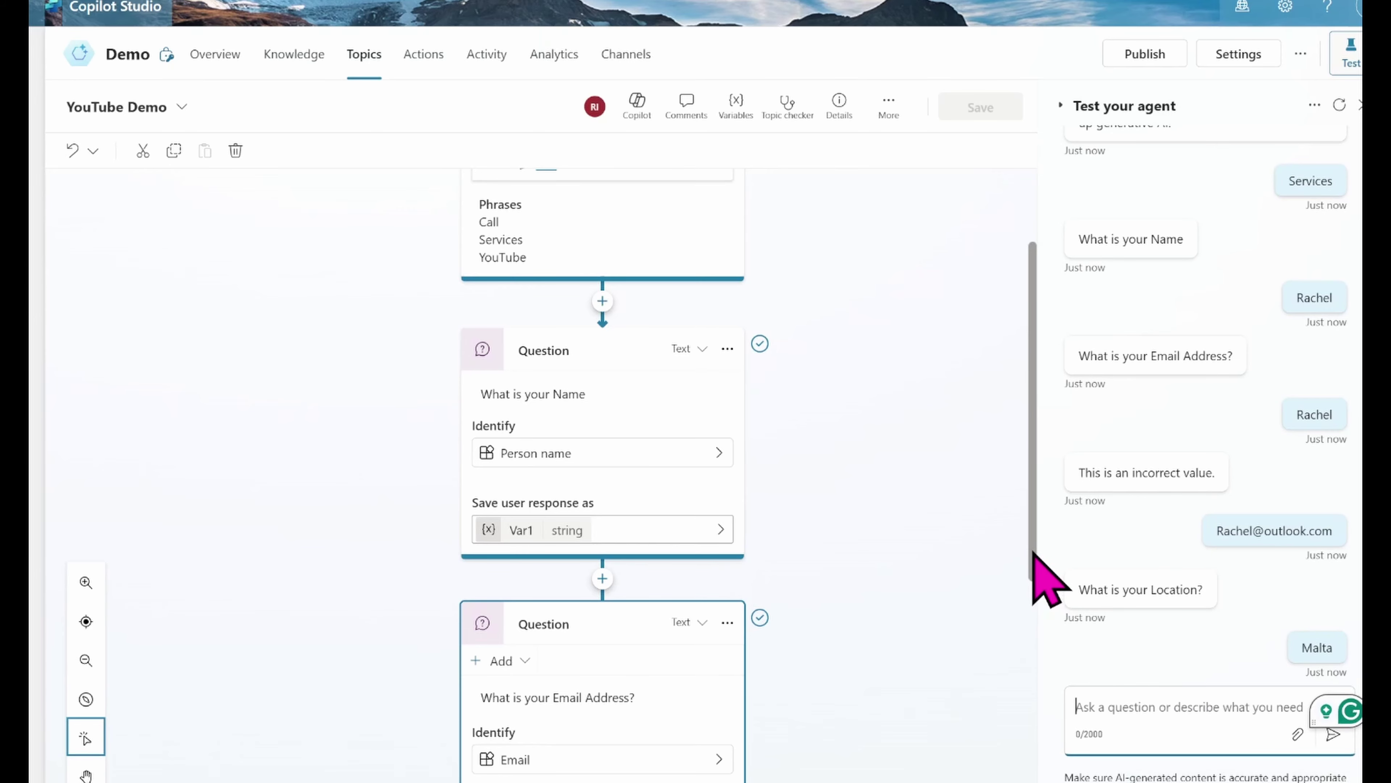
scroll(1034, 661, down, 3)
drag(1034, 661, 1059, 779)
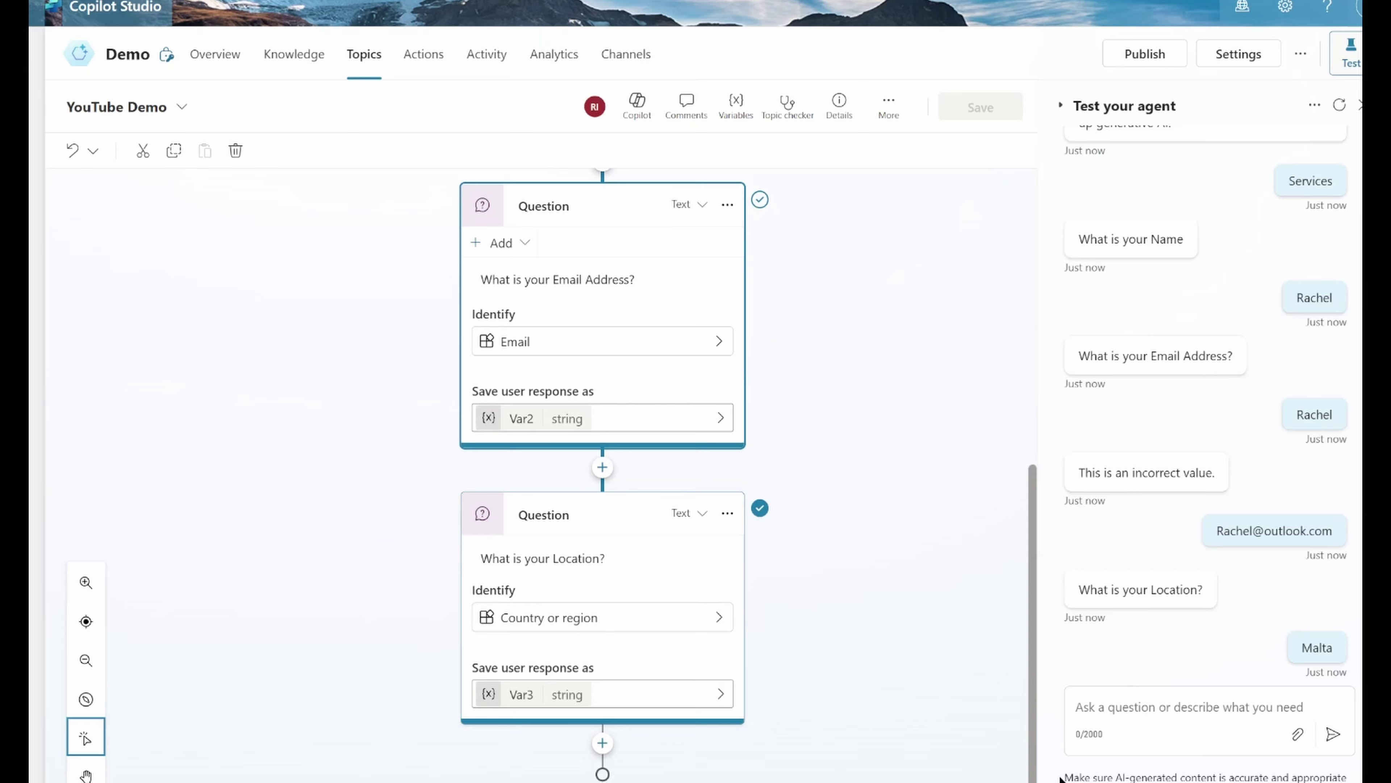
drag(1060, 779, 1034, 500)
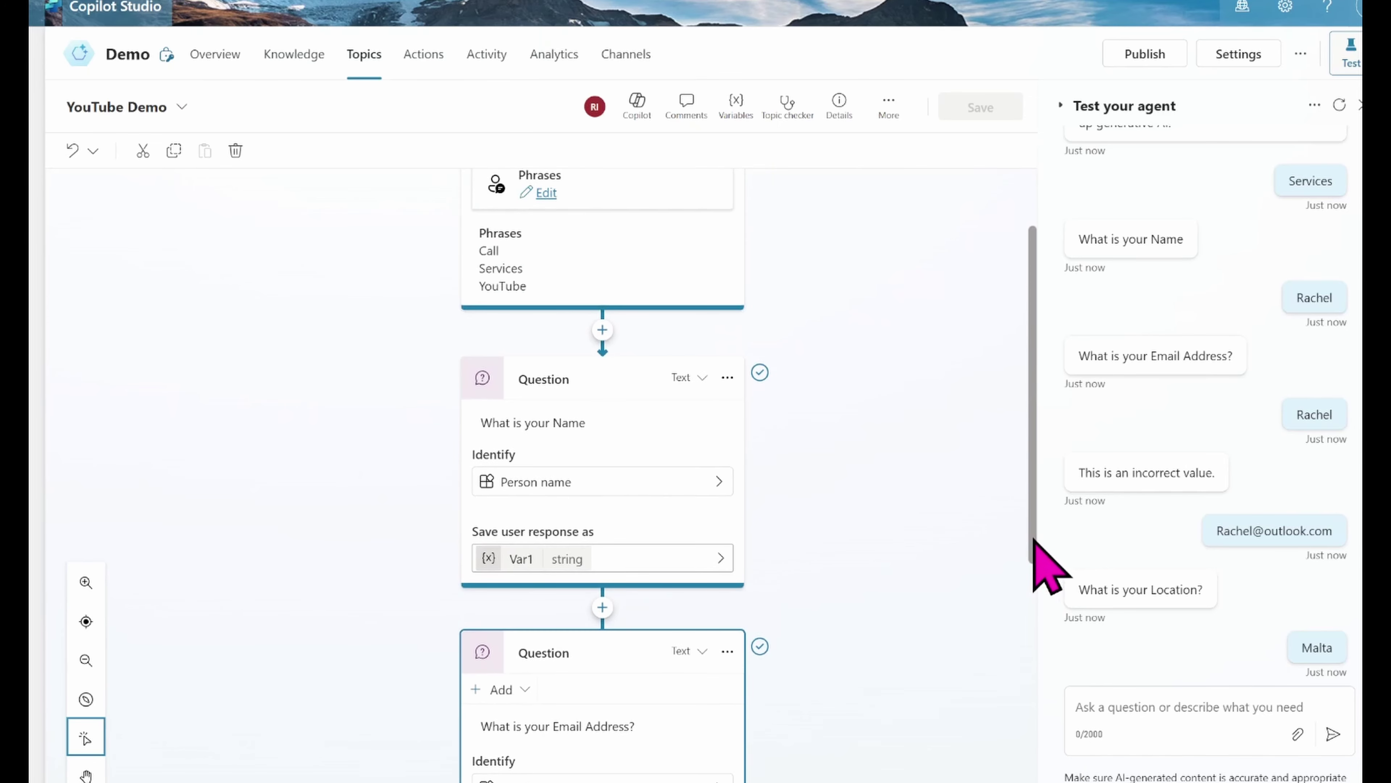
Step: Change the Name question's text to 'What is your Name?'
click(596, 424)
text(?)
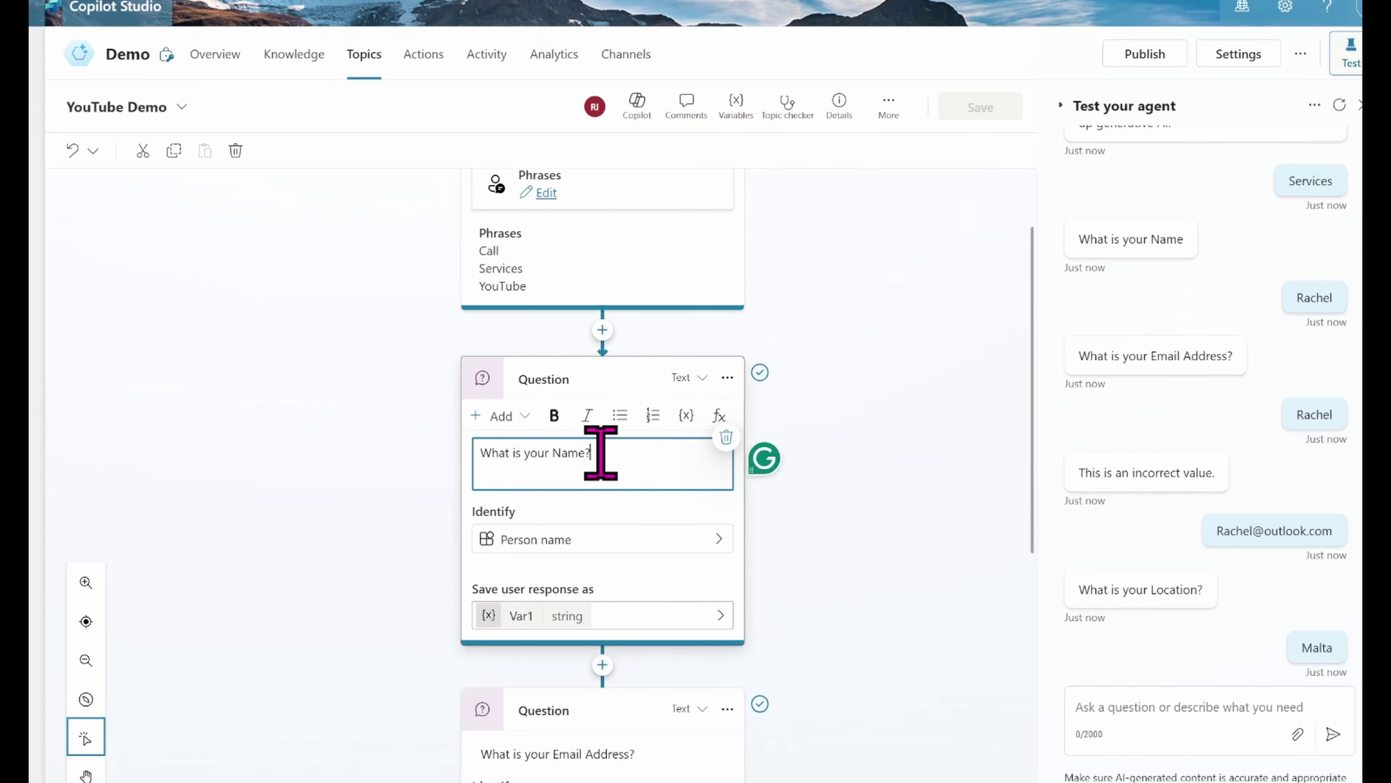
click(850, 600)
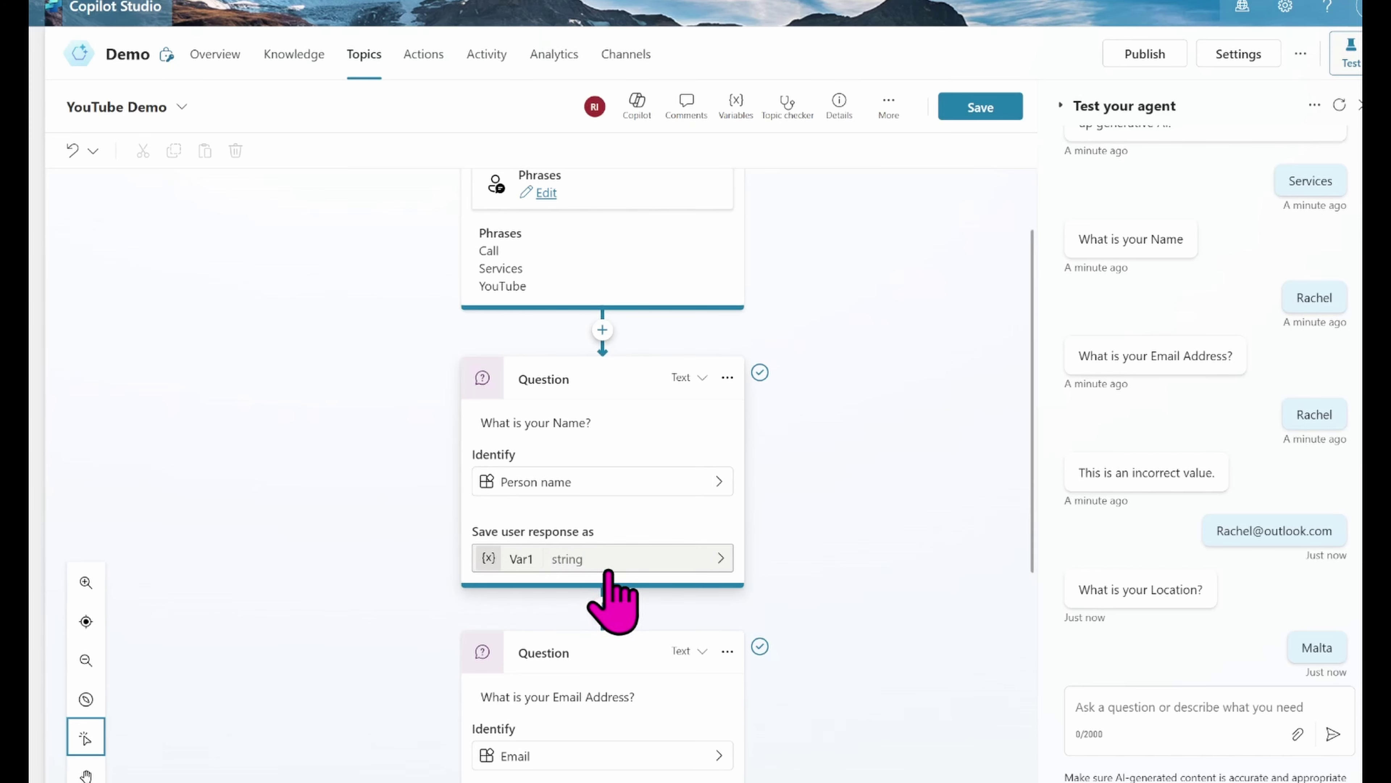
Step: Inspect the Name answer's Var1 variable properties and close them without changes
click(518, 556)
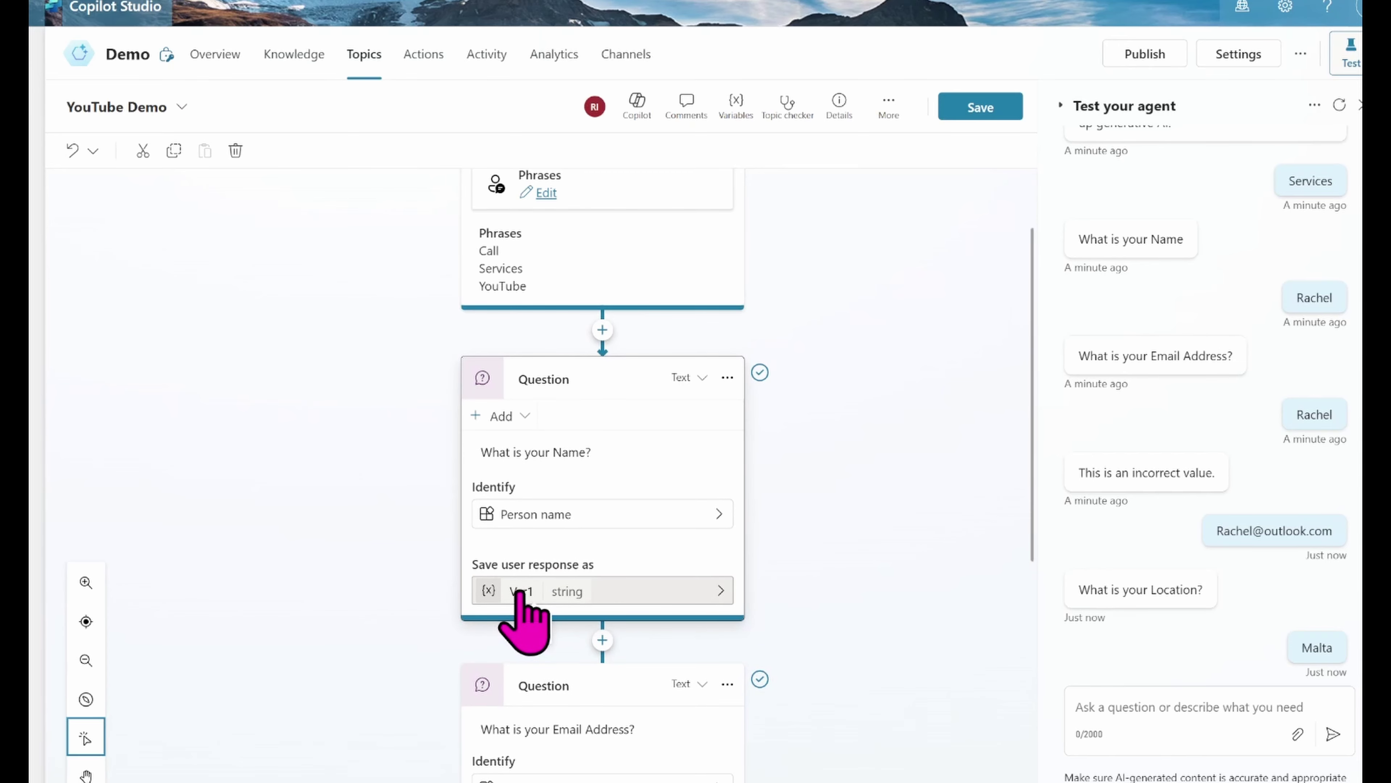
click(519, 592)
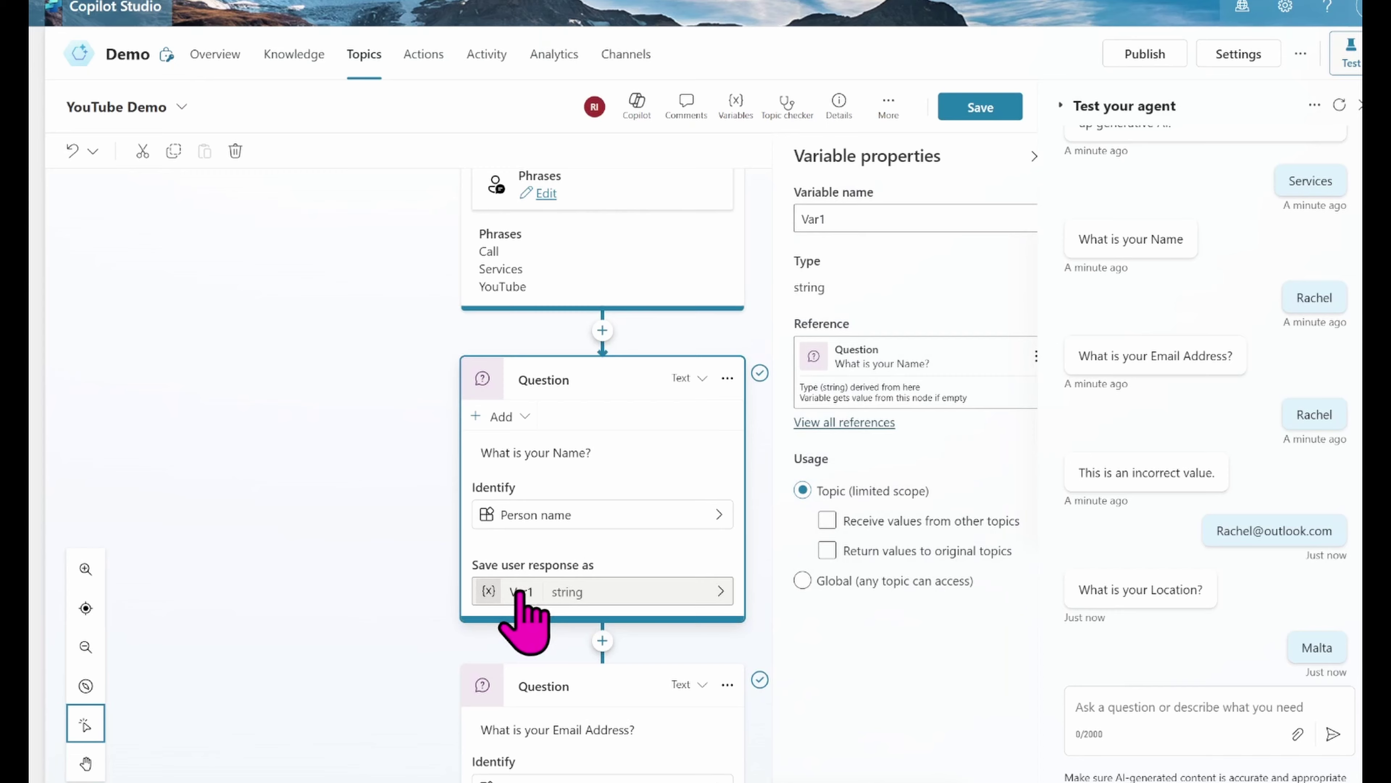
click(852, 210)
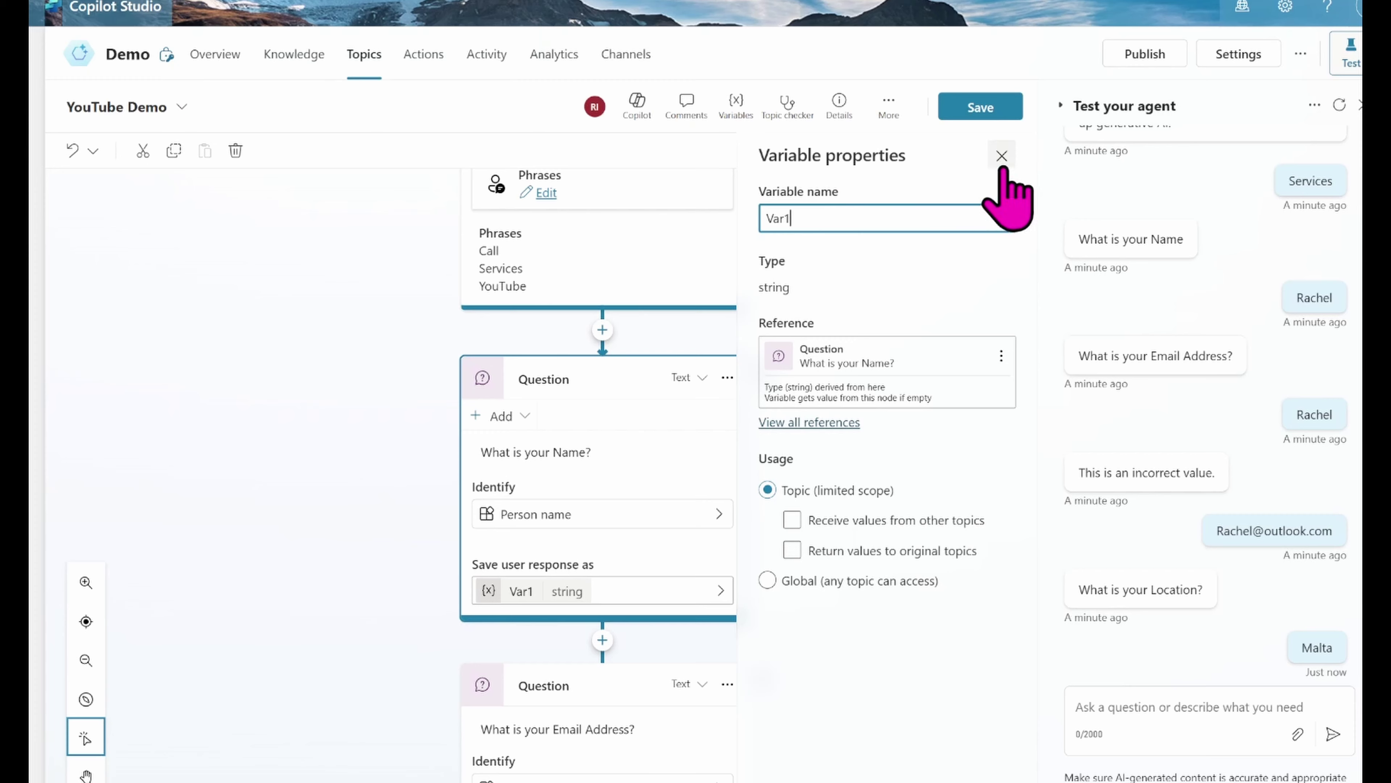
click(1001, 156)
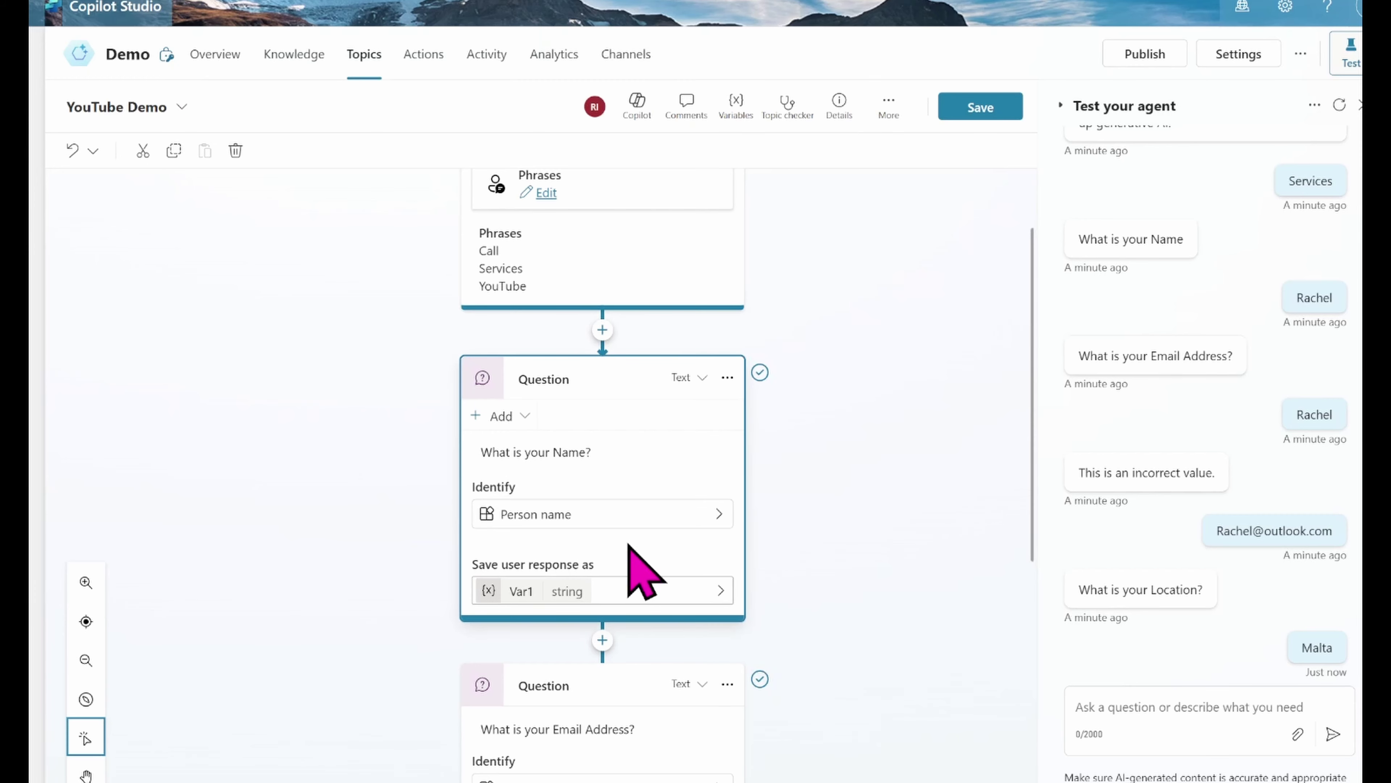
click(631, 586)
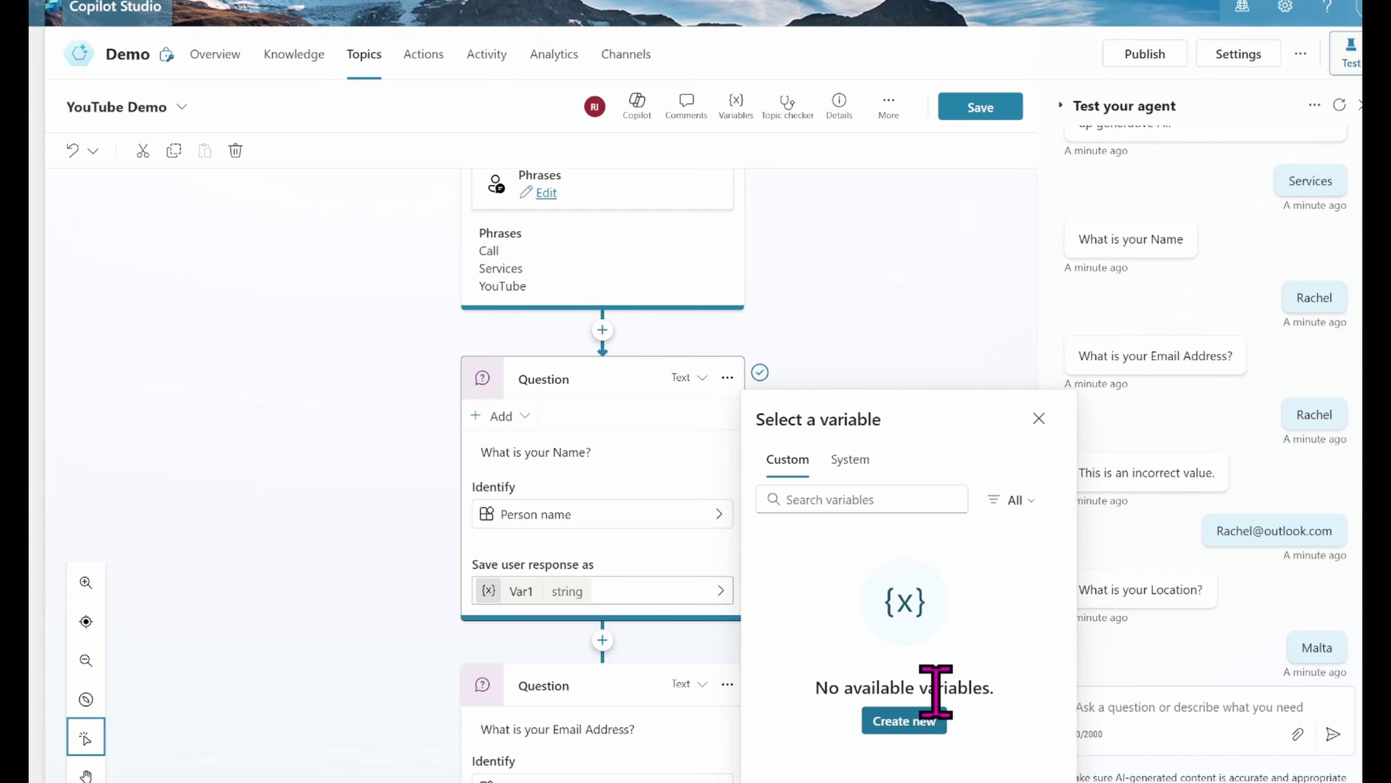
click(1038, 419)
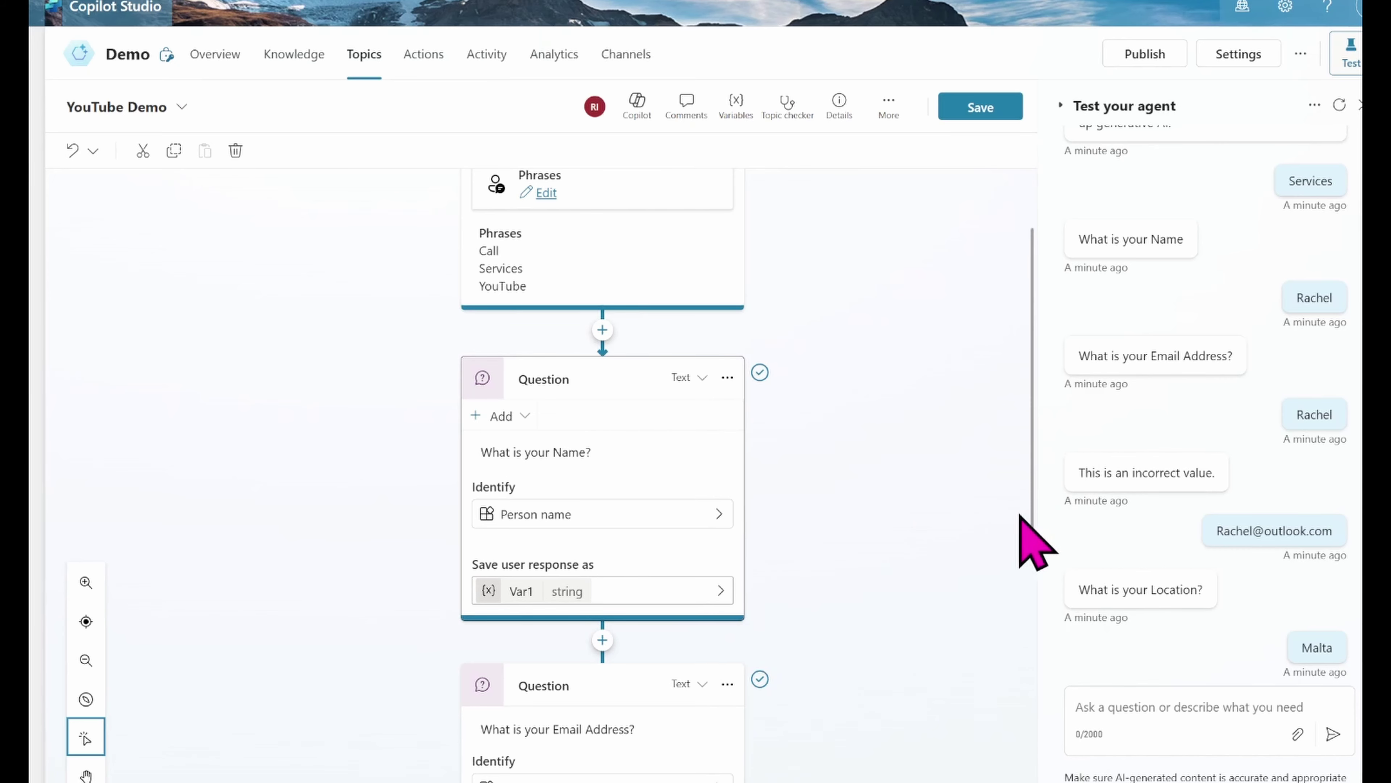
Step: Save the YouTube Demo topic and scroll down the canvas
scroll(1038, 548, down, 1)
drag(1037, 573, 1028, 701)
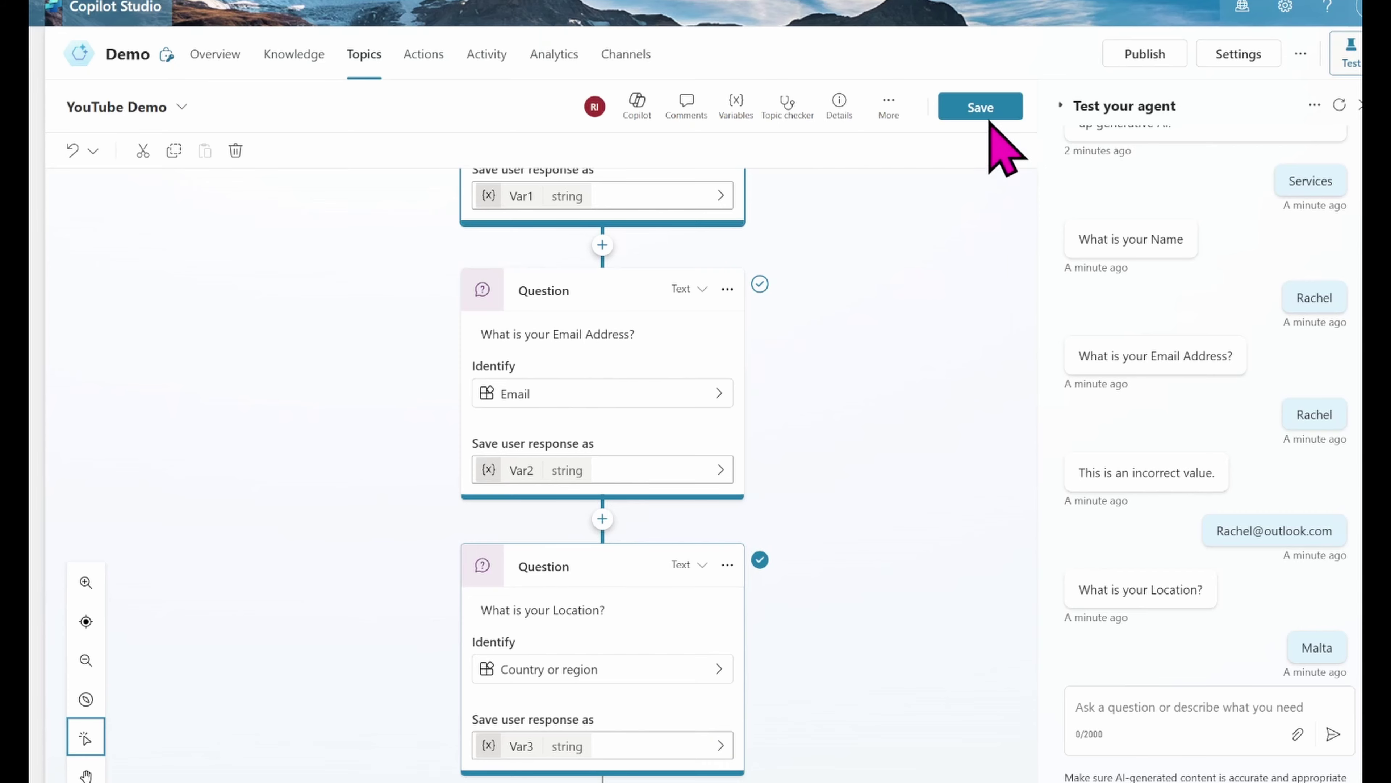
click(981, 108)
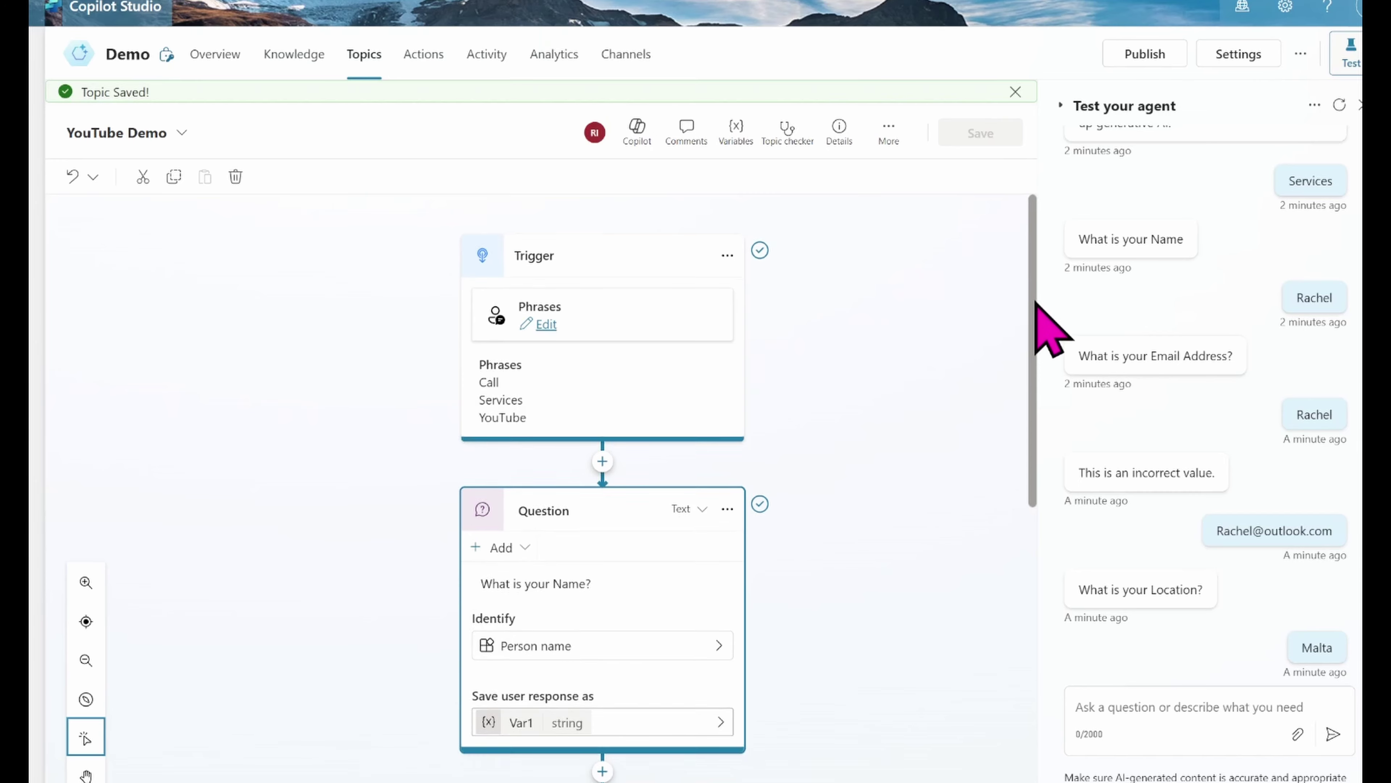
scroll(1037, 540, down, 5)
scroll(1039, 573, down, 3)
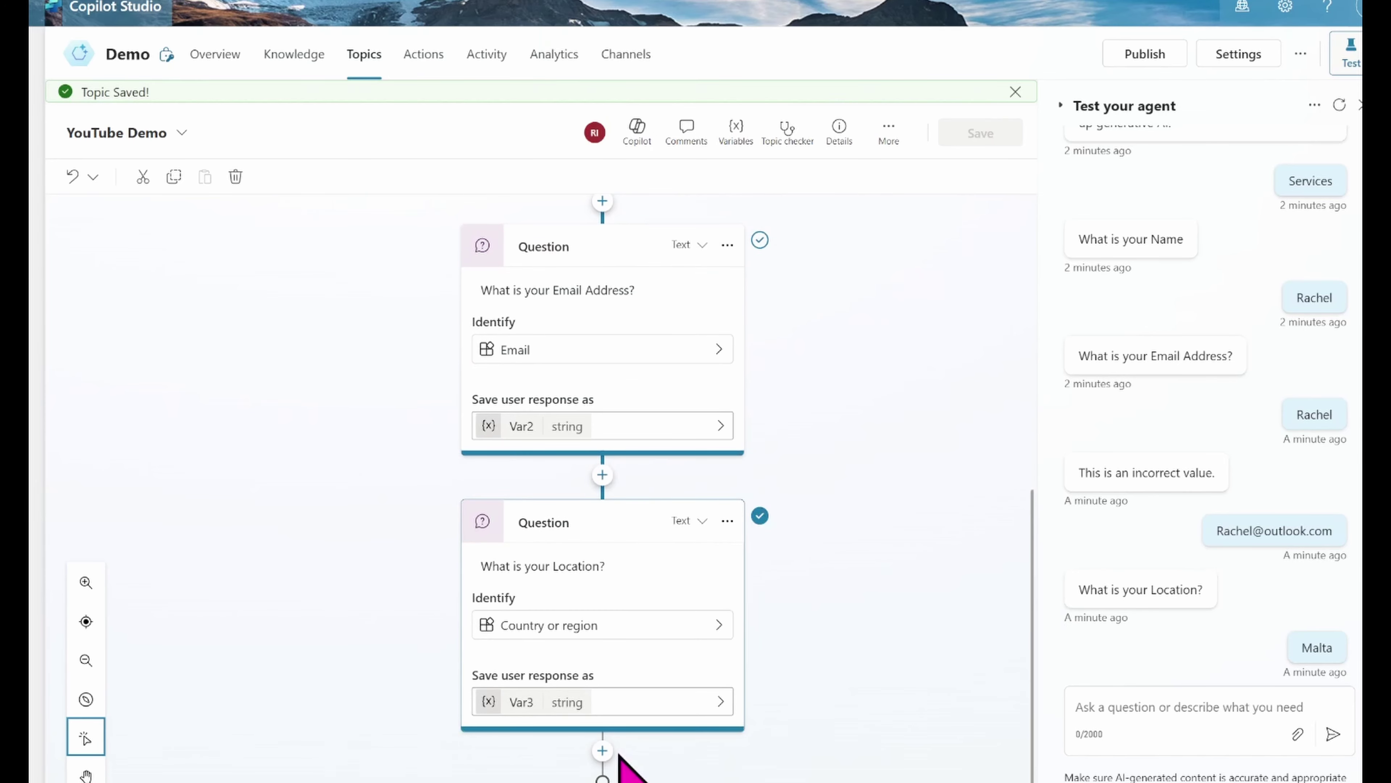
Step: Add a Send a message node after the Location question and type its summary heading line
click(603, 751)
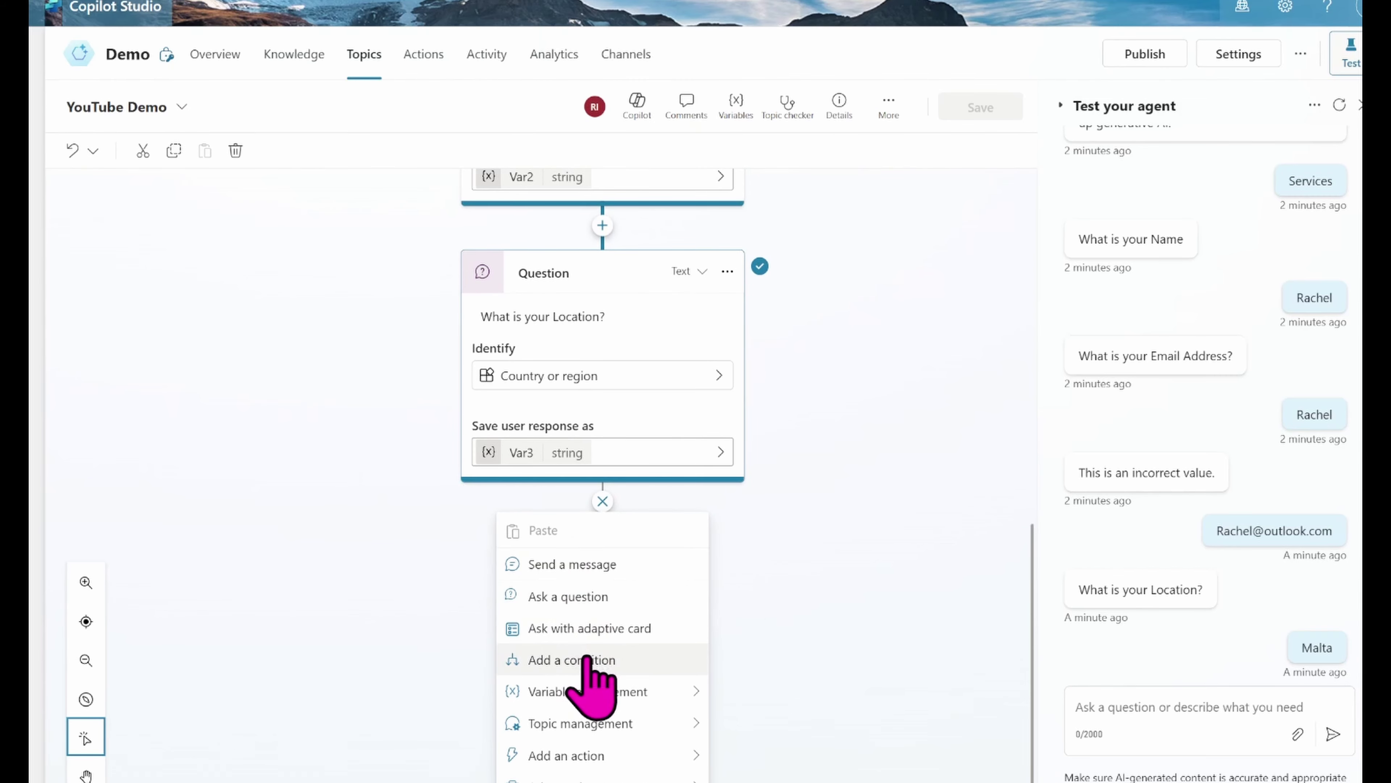
click(566, 571)
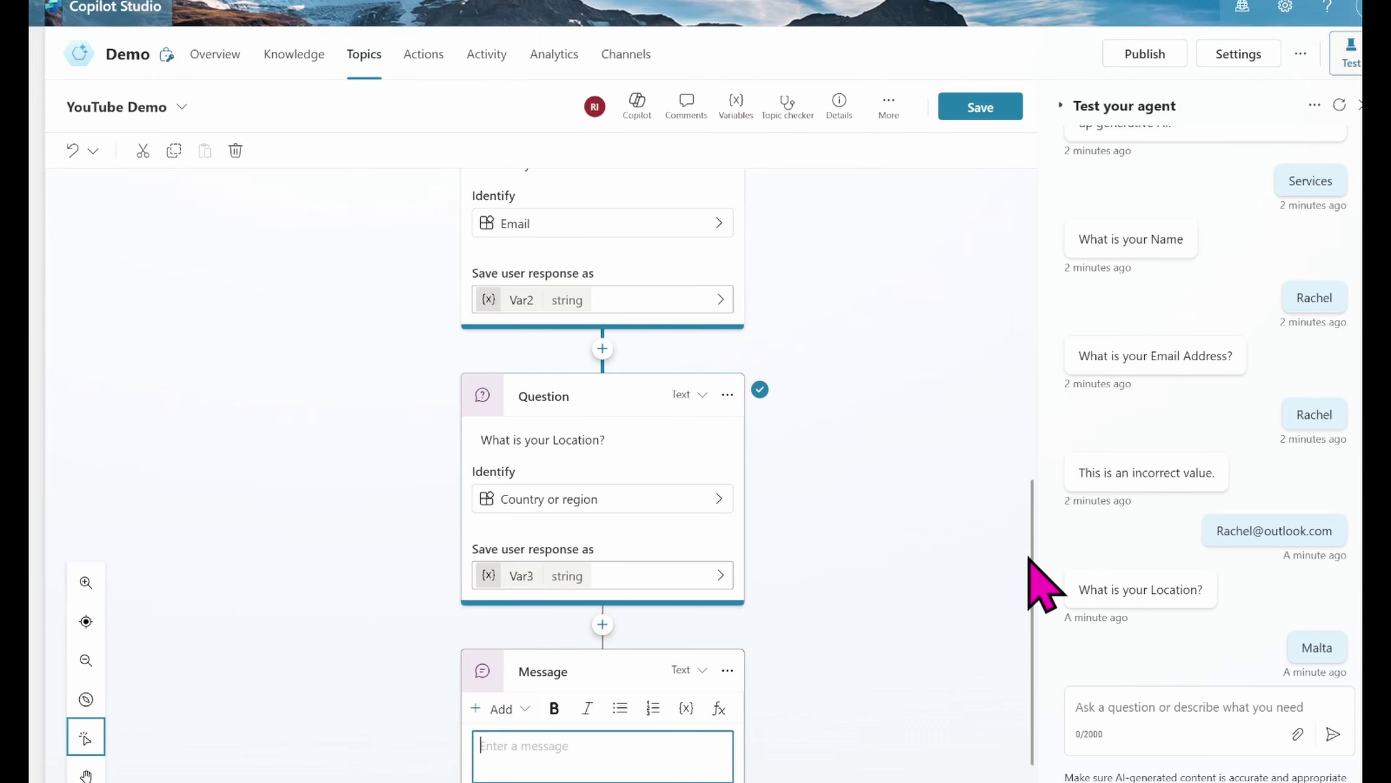
drag(1041, 540, 1030, 585)
click(461, 669)
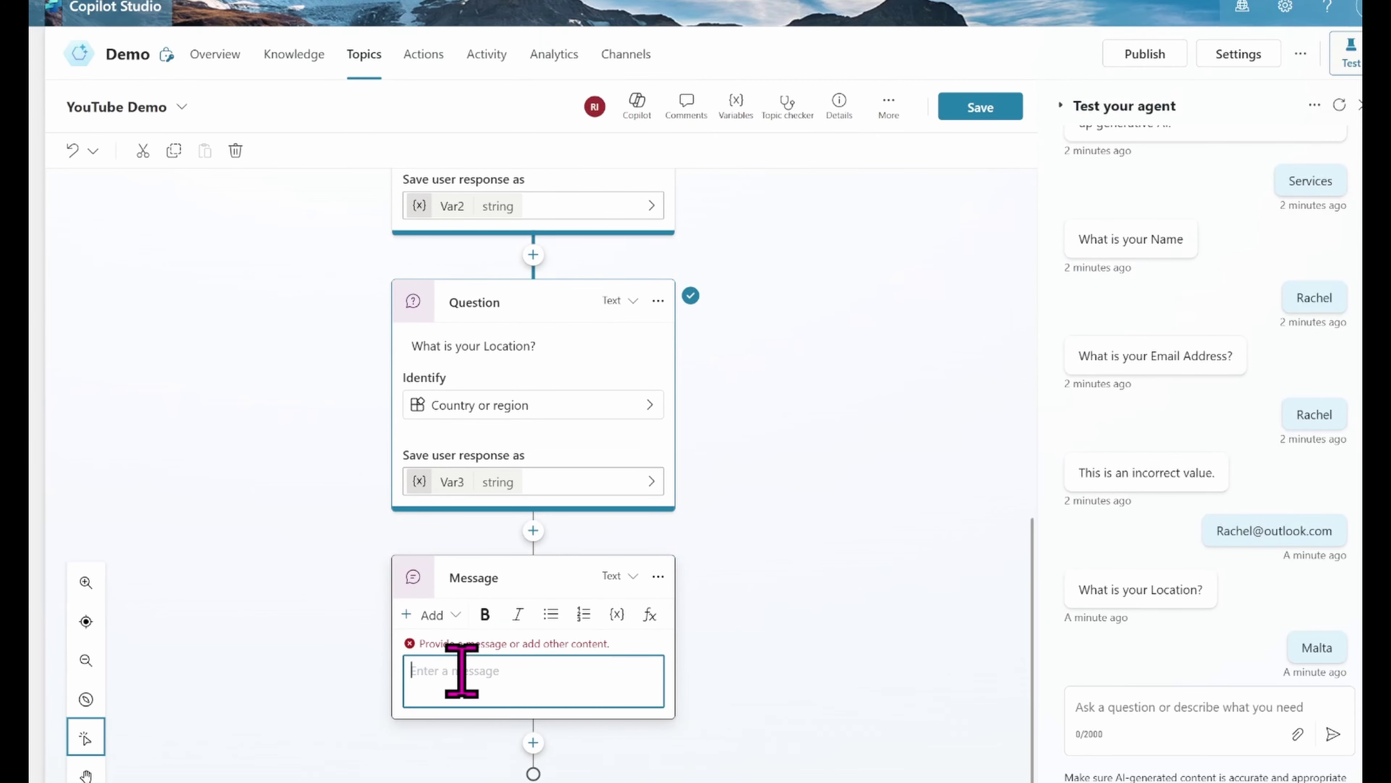
text(Here's a)
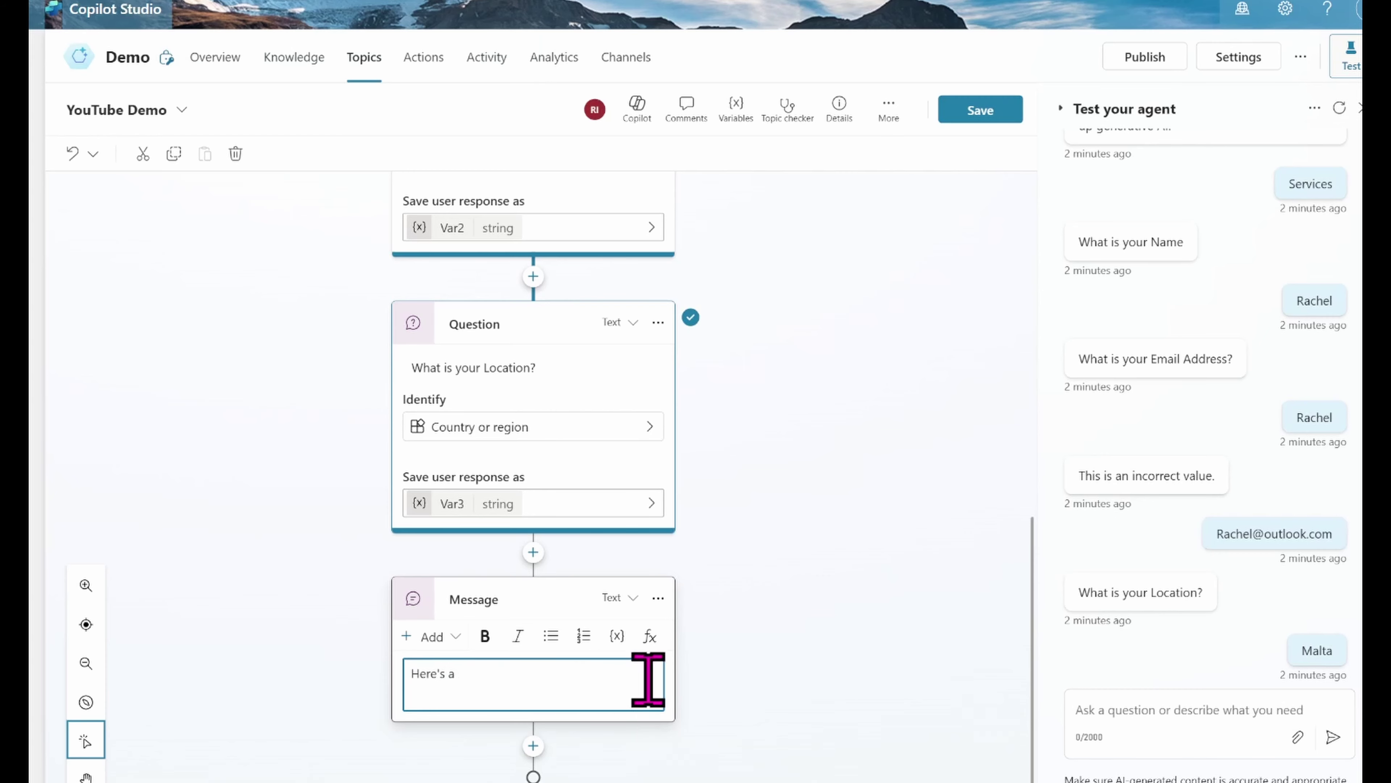
text(ummary of your Information:)
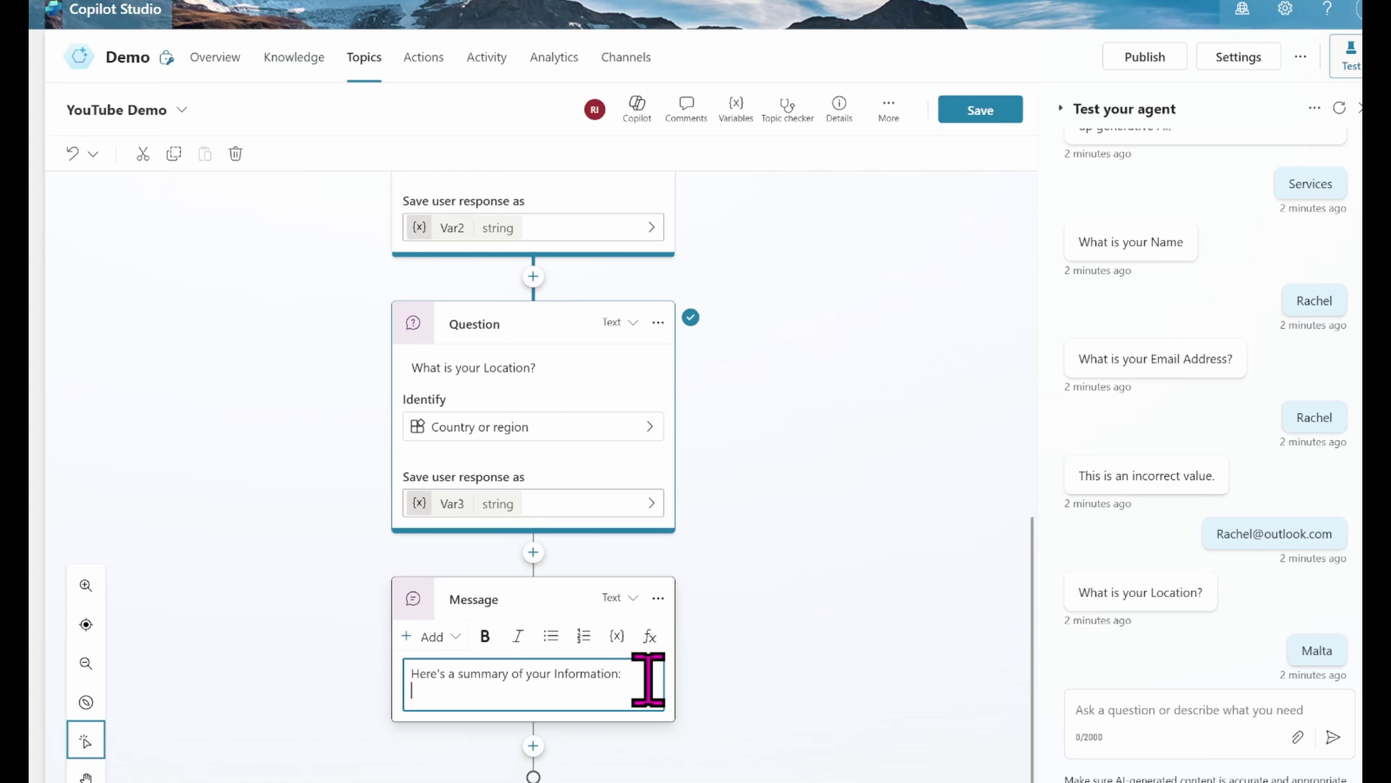
key(Return)
Step: Write the Name:, Email Address: and Location: lines, removing the stray question mark
text(Name:)
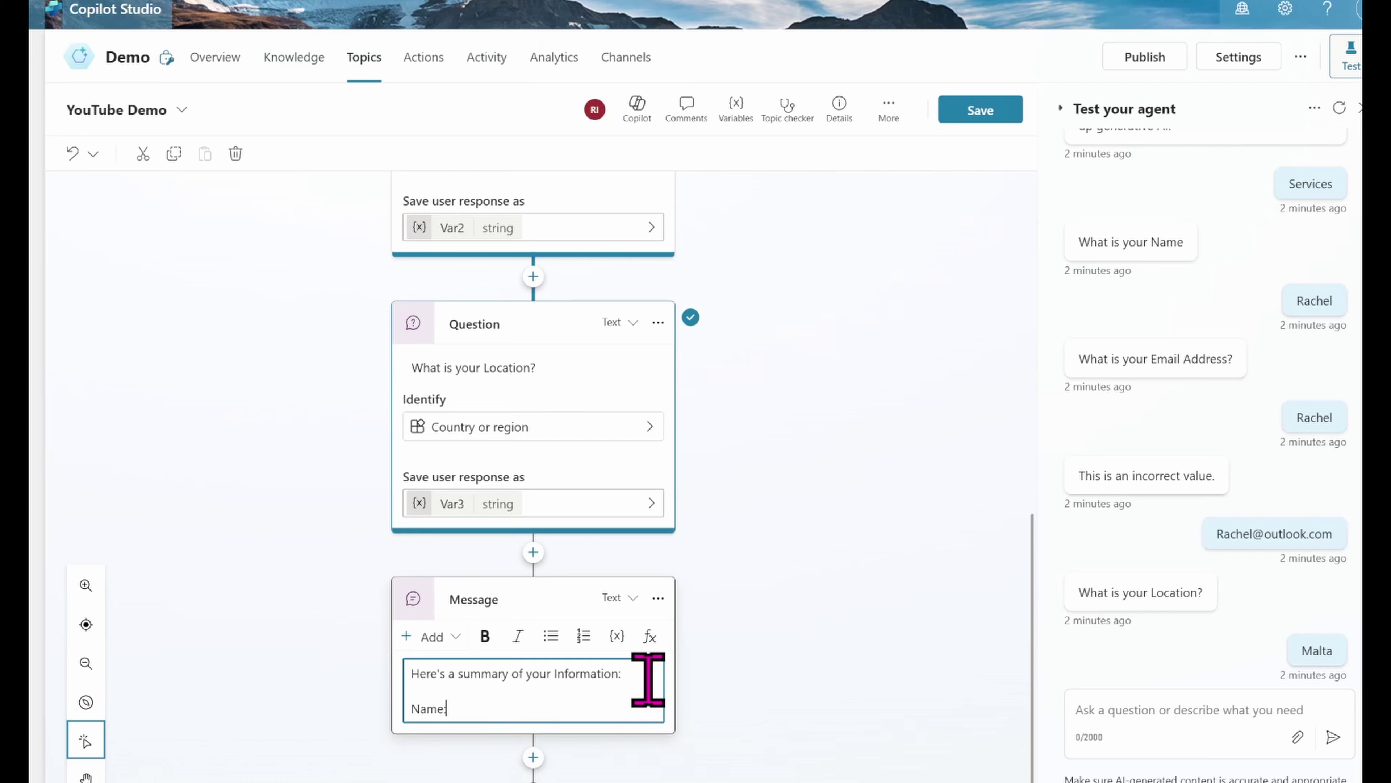
key(Return)
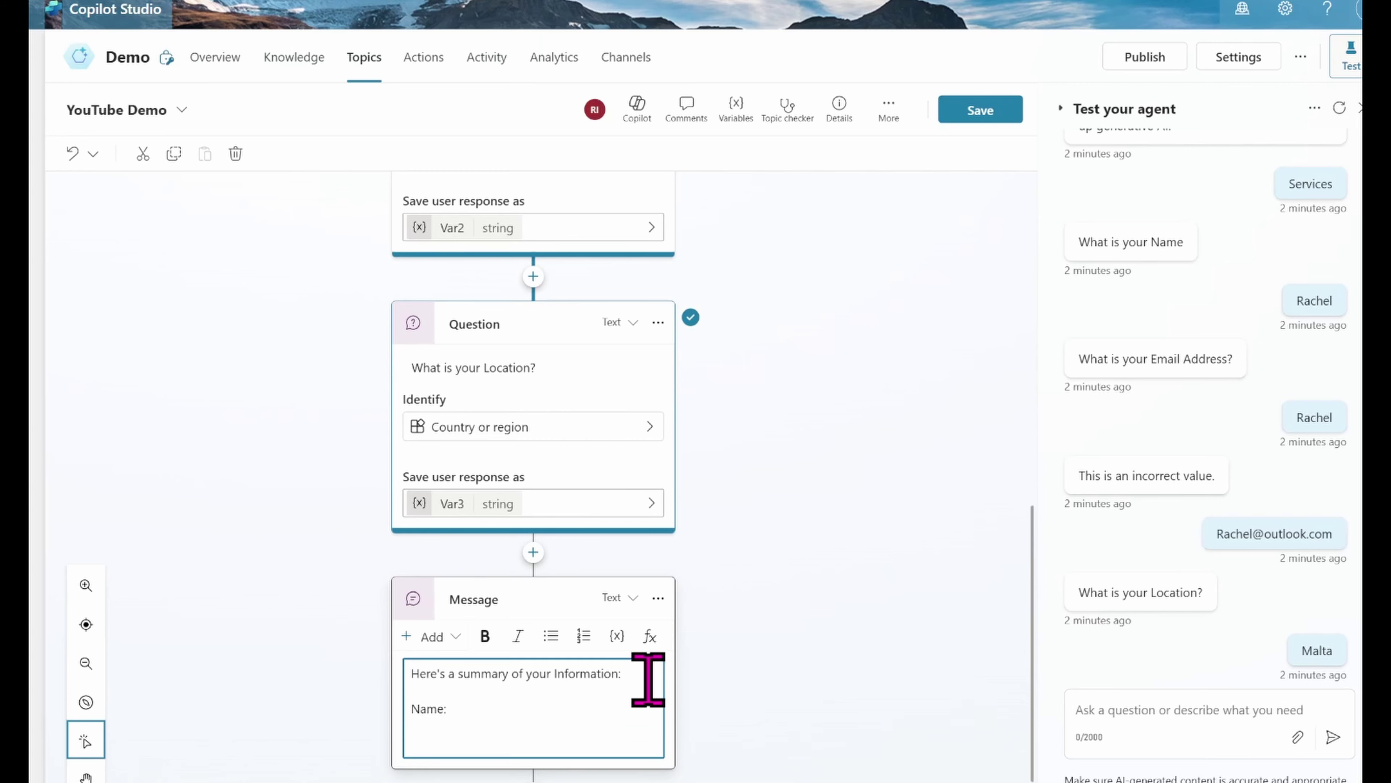
text(Email Address?)
key(Return)
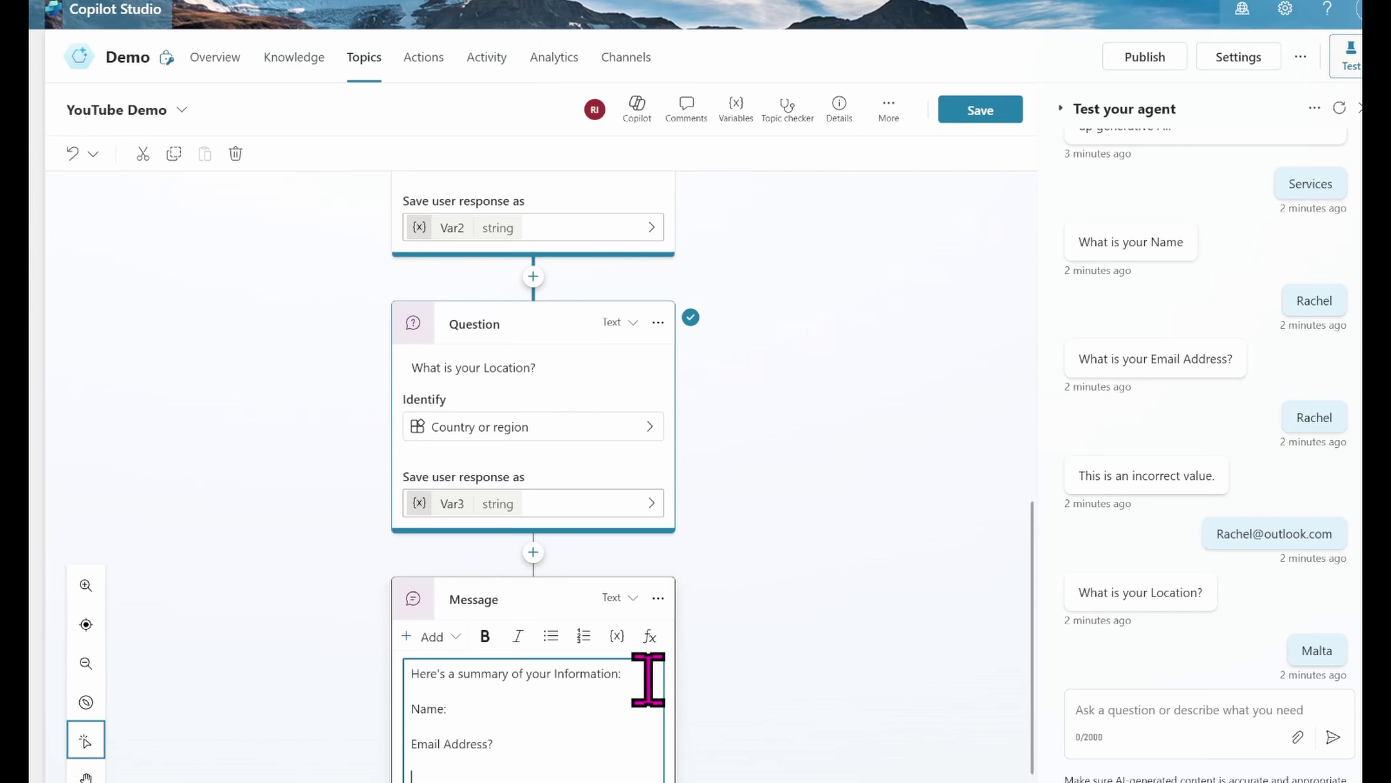
text(Location:)
click(509, 743)
key(BackSpace)
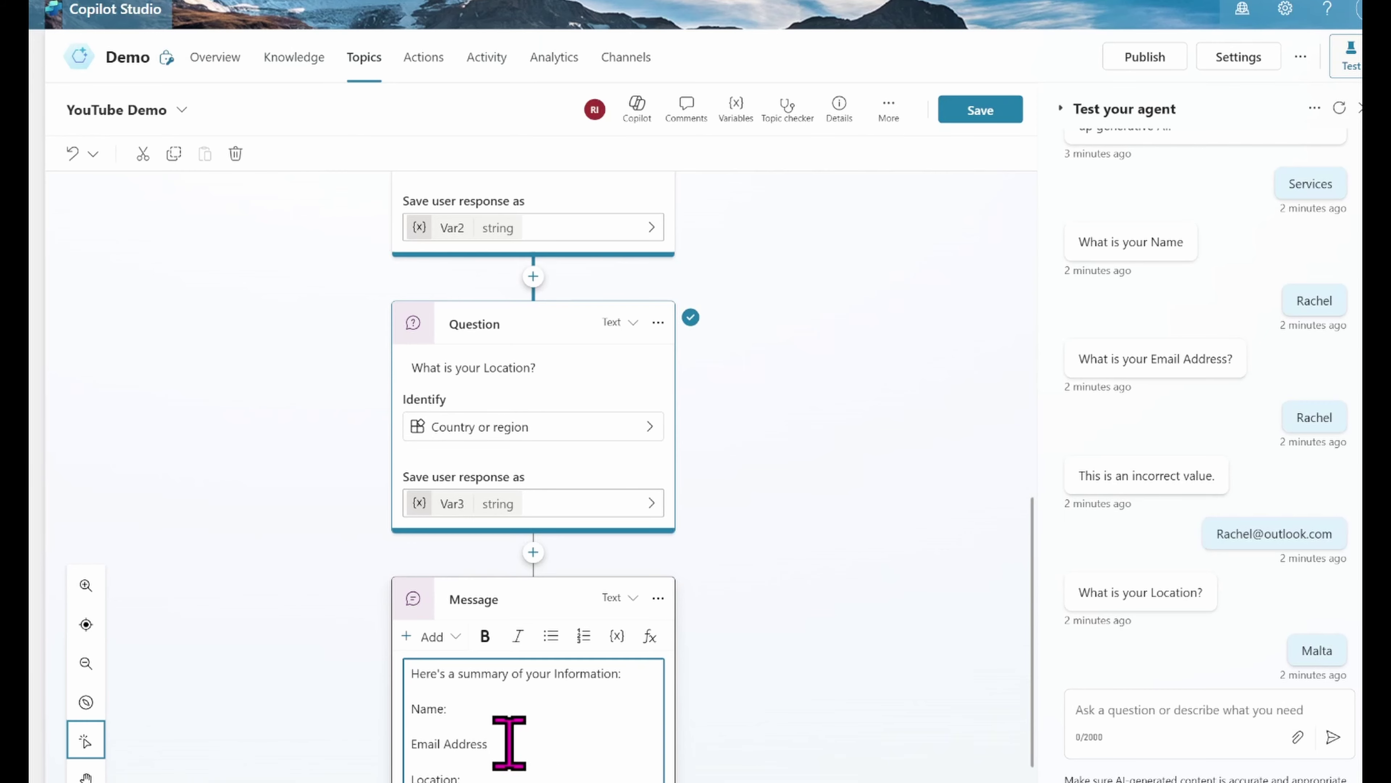
click(465, 710)
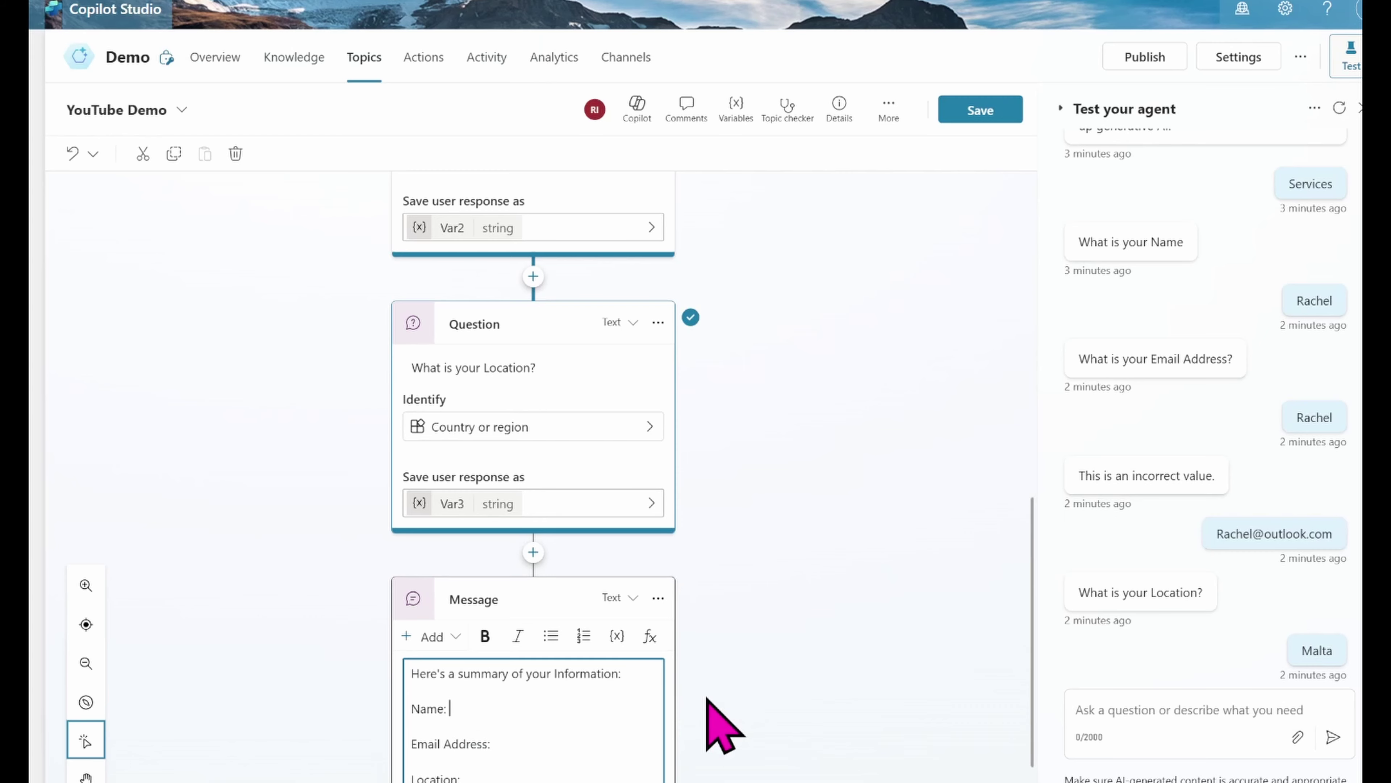
Step: Insert the Var1 variable after Name: in the summary message
click(617, 636)
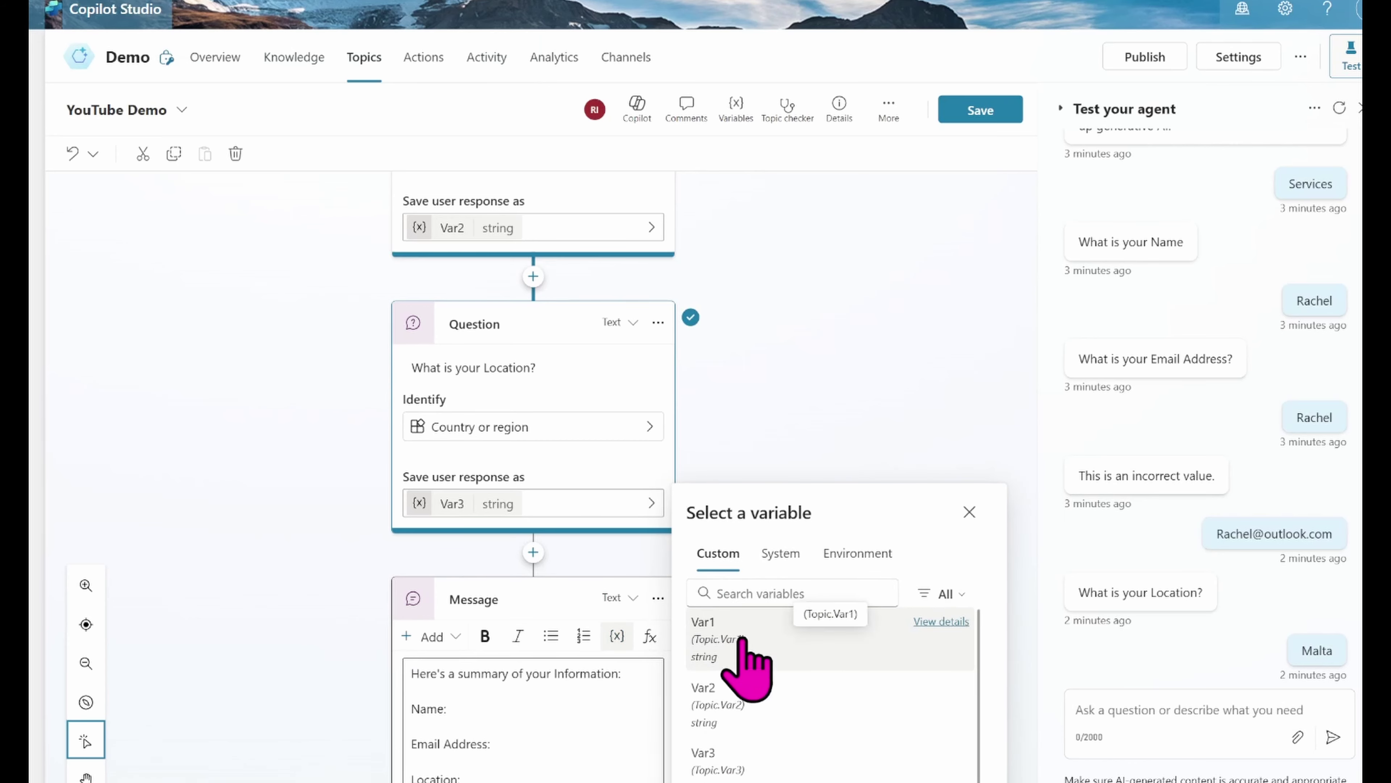
click(743, 640)
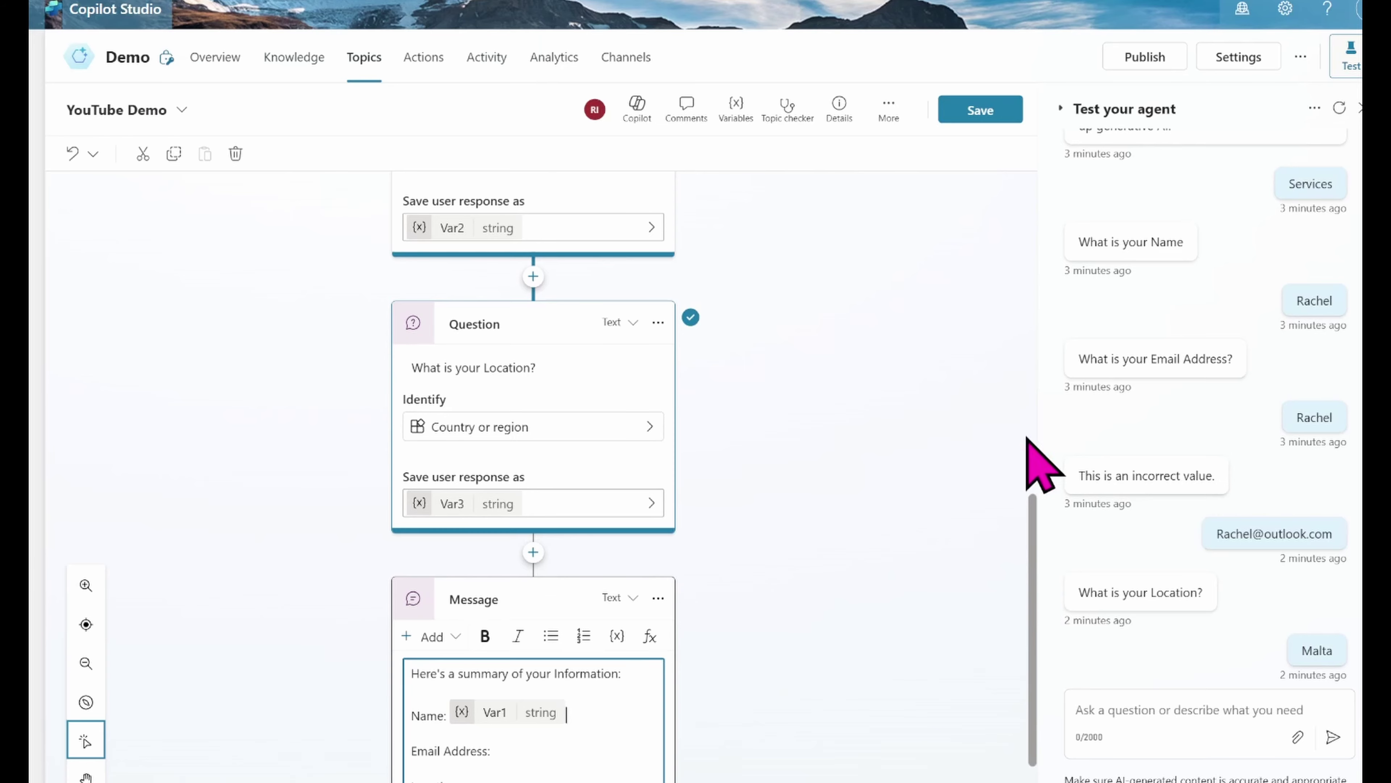
scroll(1026, 437, up, 10)
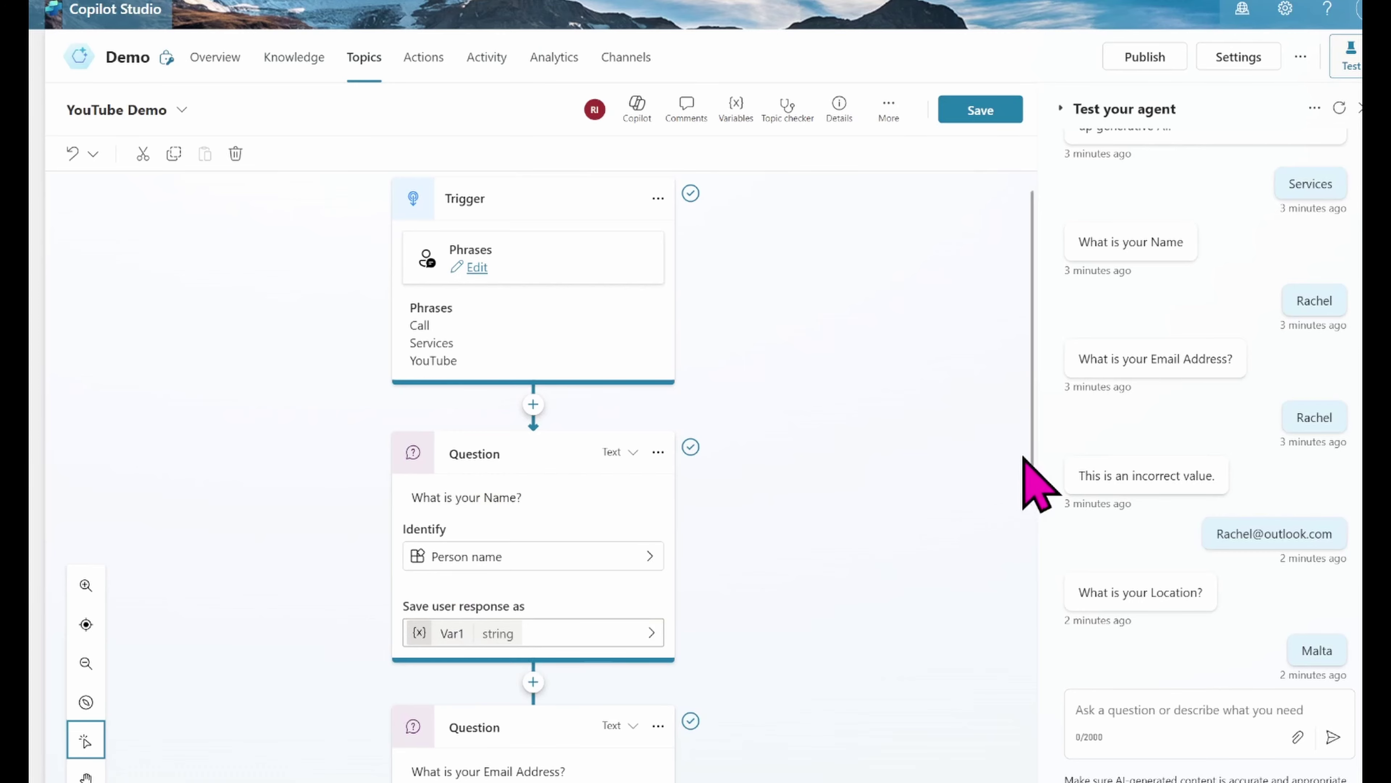
drag(1028, 466, 1031, 773)
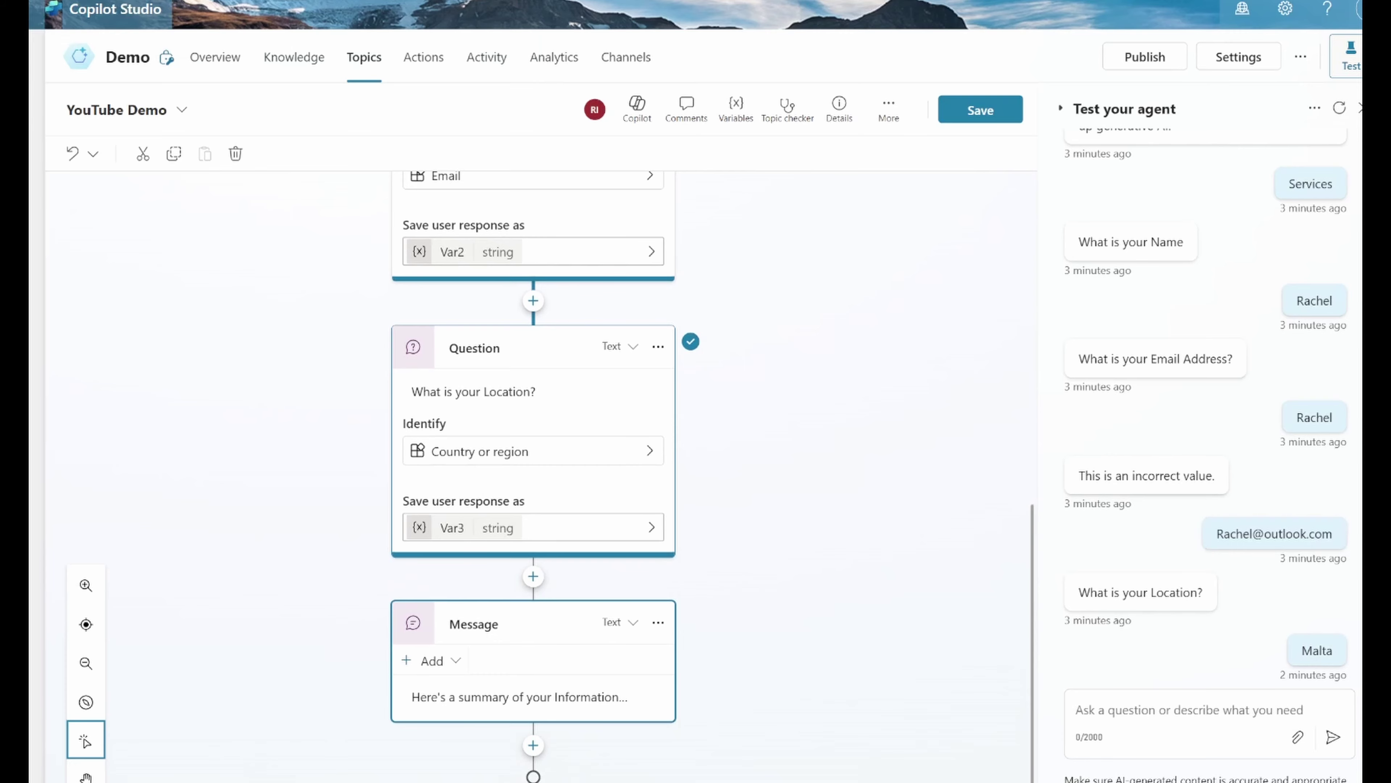
click(502, 696)
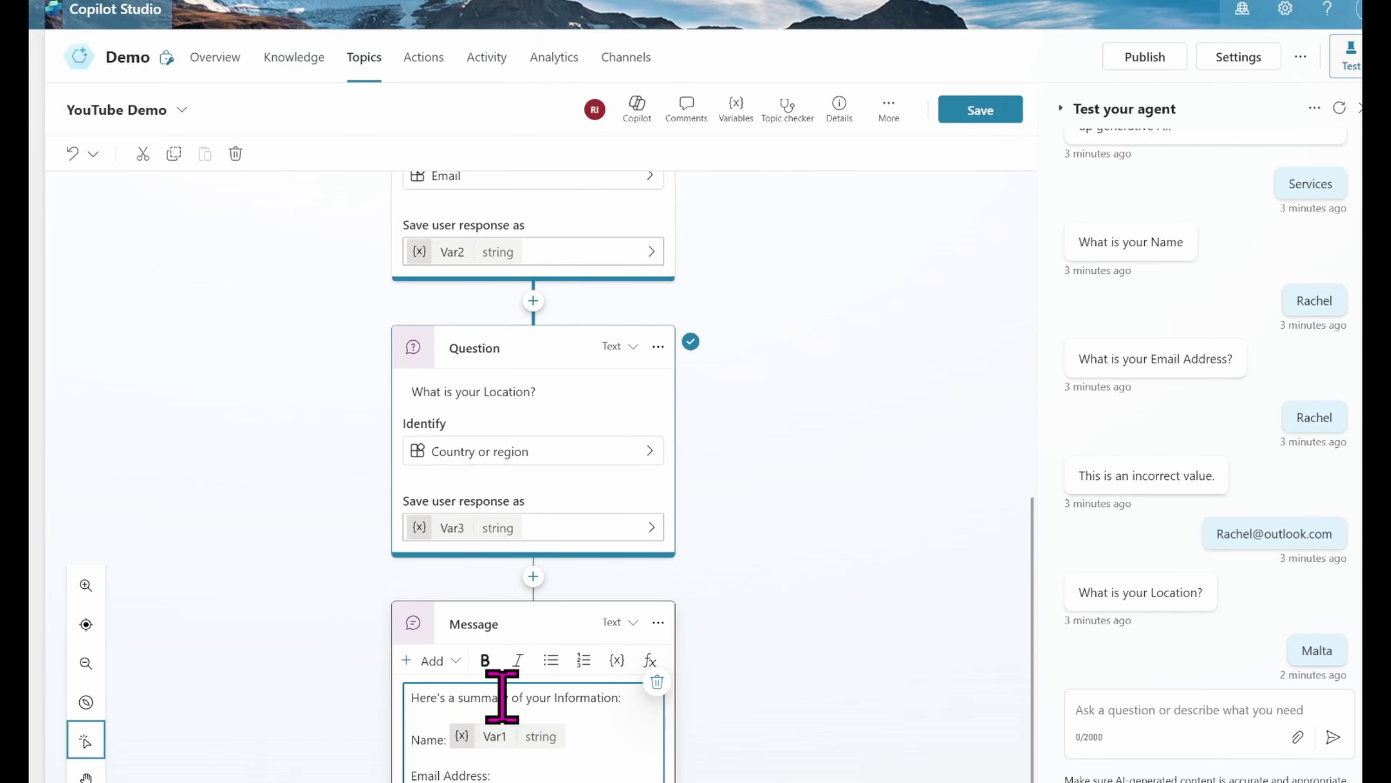
drag(1032, 602, 890, 776)
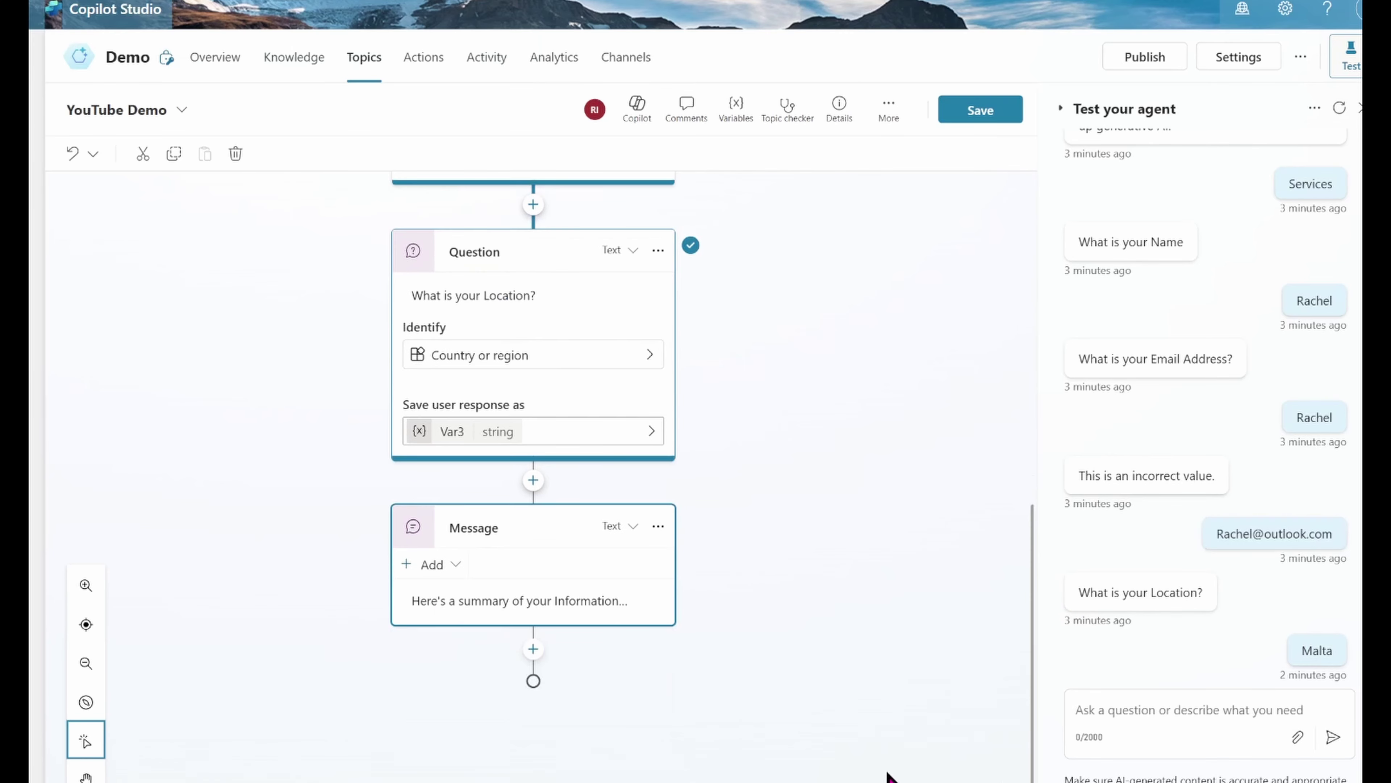
scroll(552, 708, up, 2)
click(526, 699)
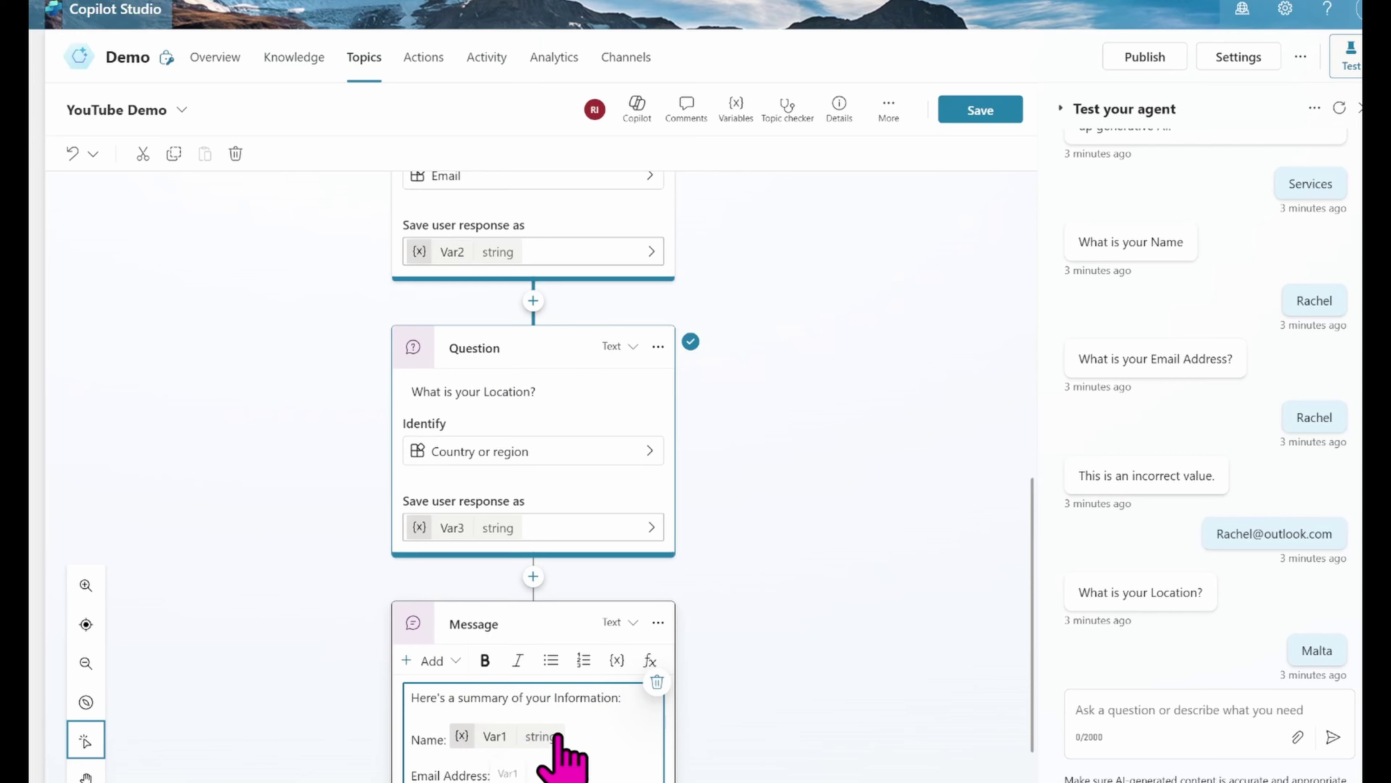
scroll(556, 734, down, 2)
Step: Insert Var2 after Email Address: and Var3 after Location:, then save the topic
click(532, 665)
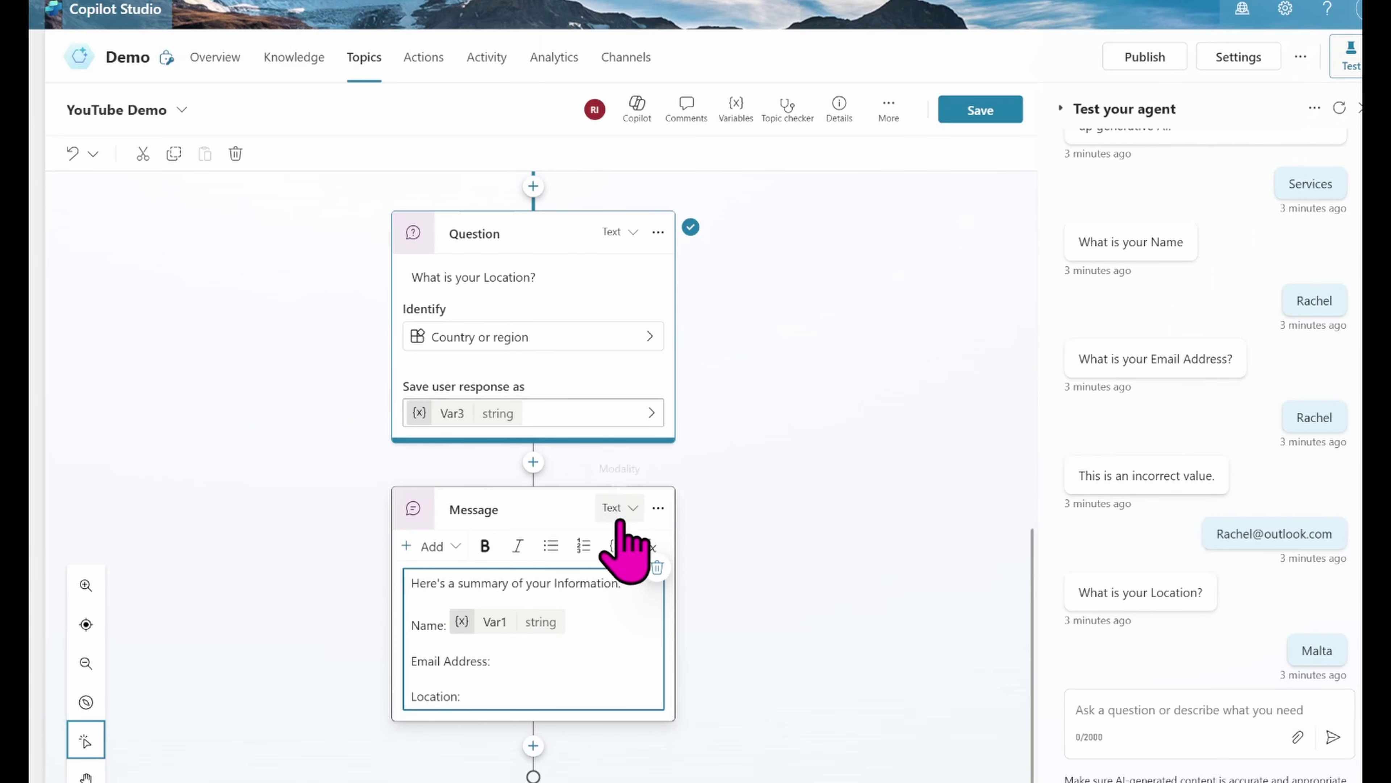
click(617, 546)
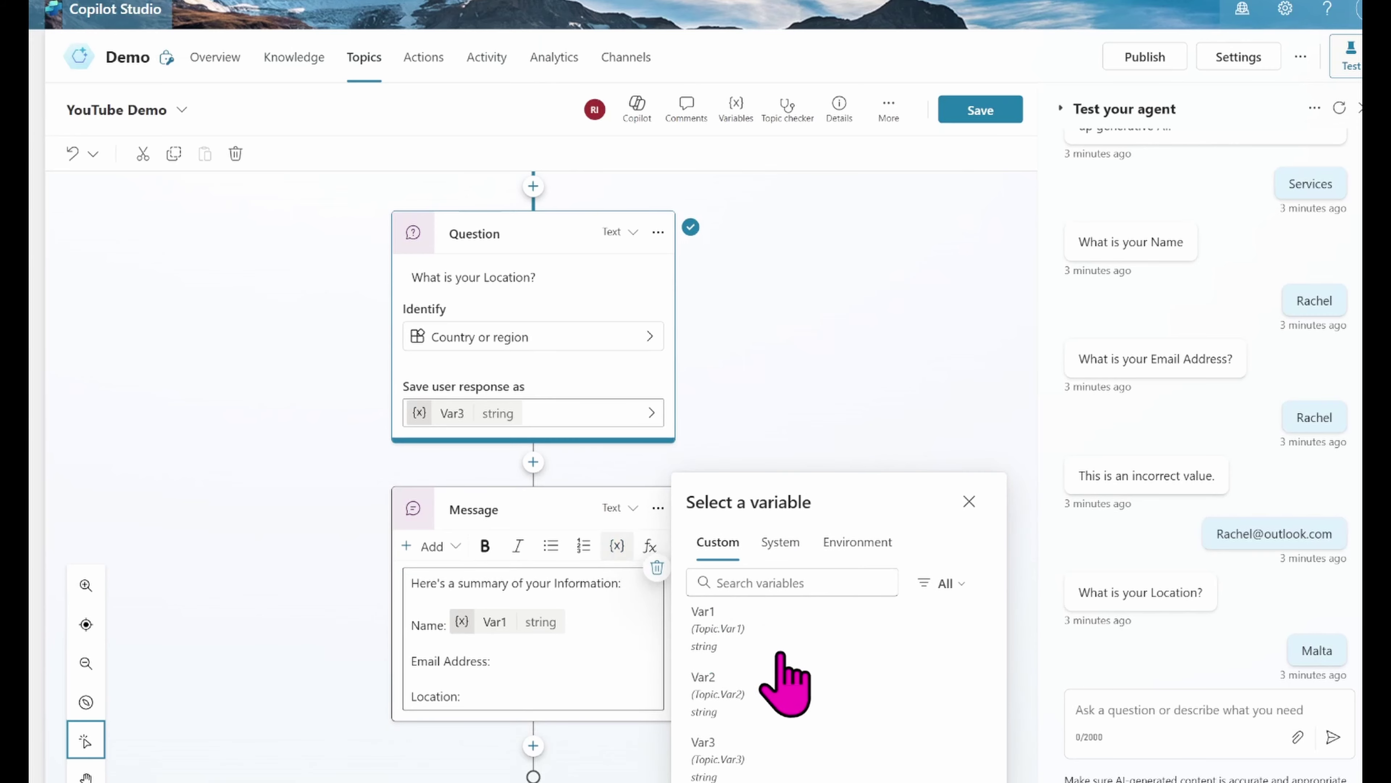
click(746, 712)
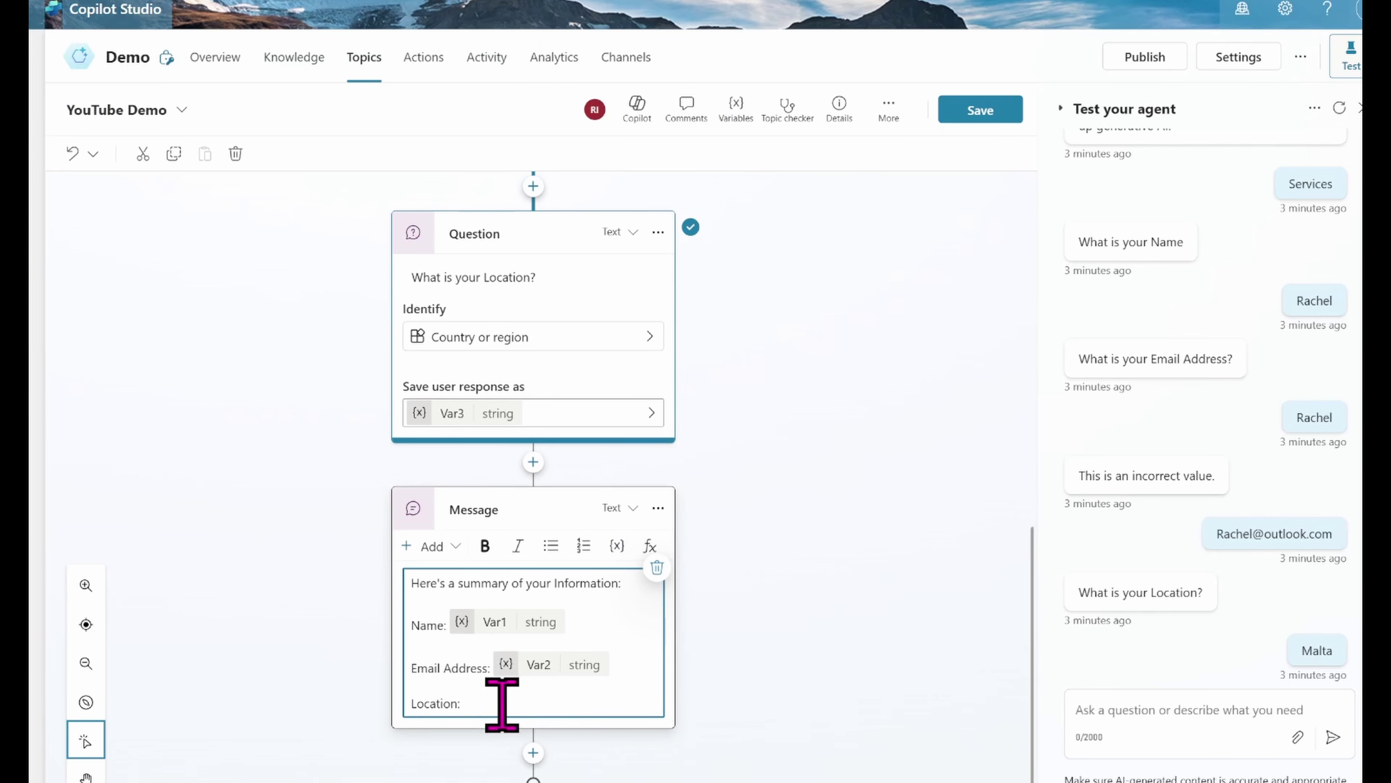
click(486, 706)
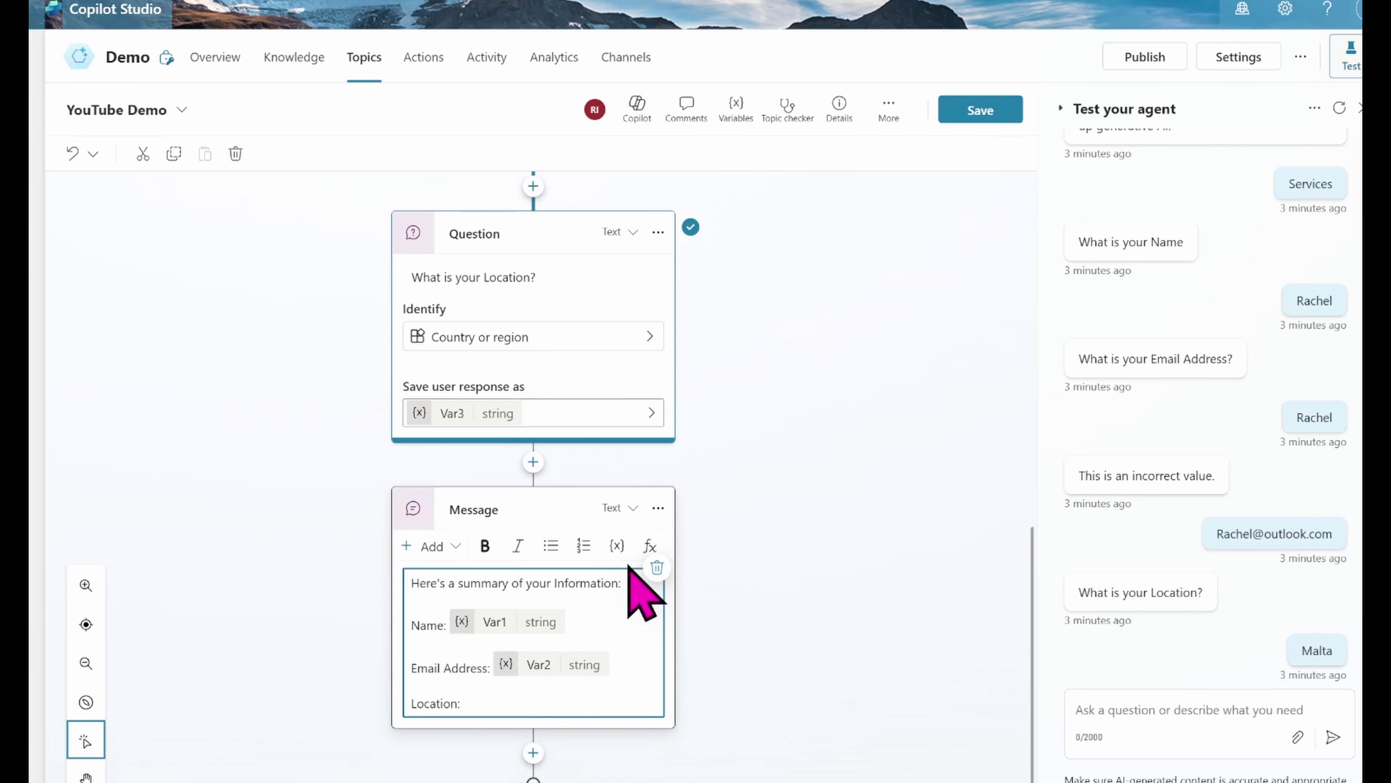
click(615, 547)
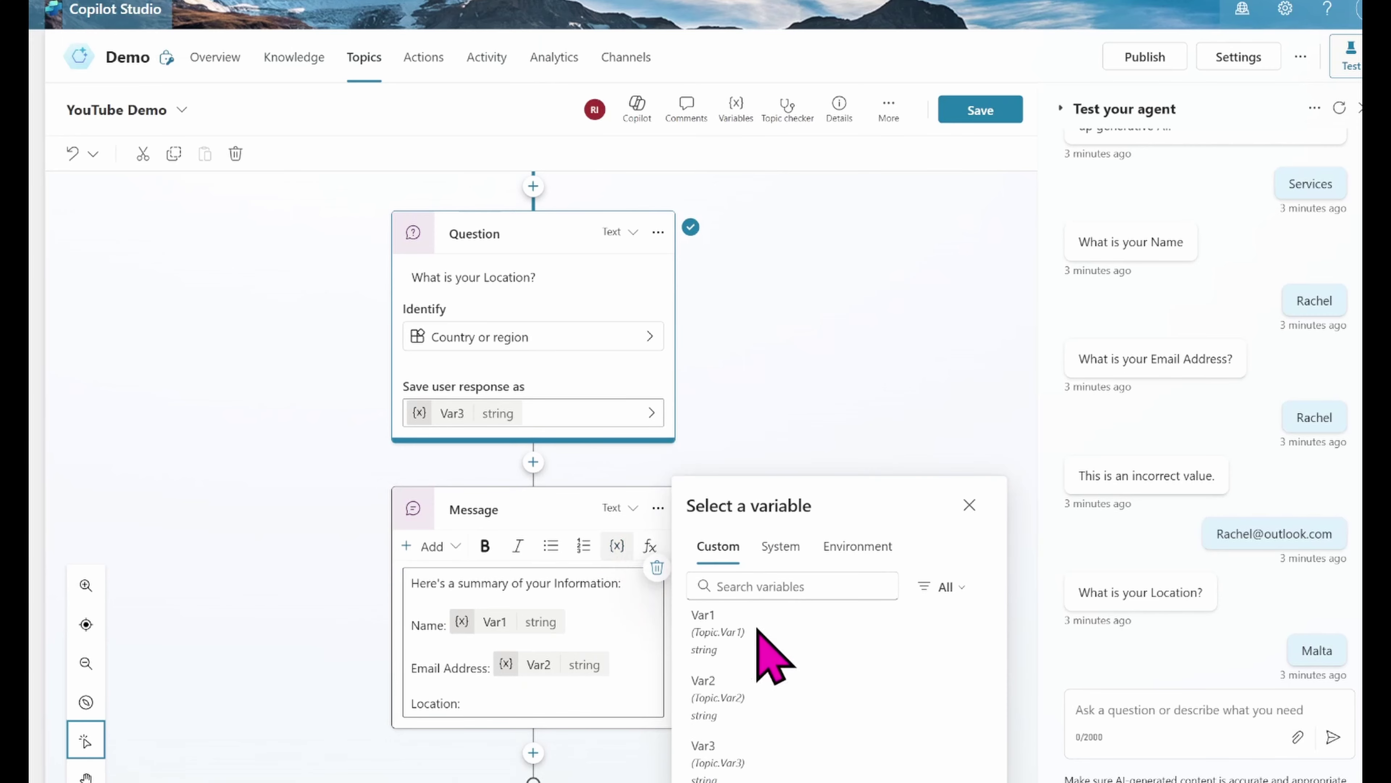
click(775, 760)
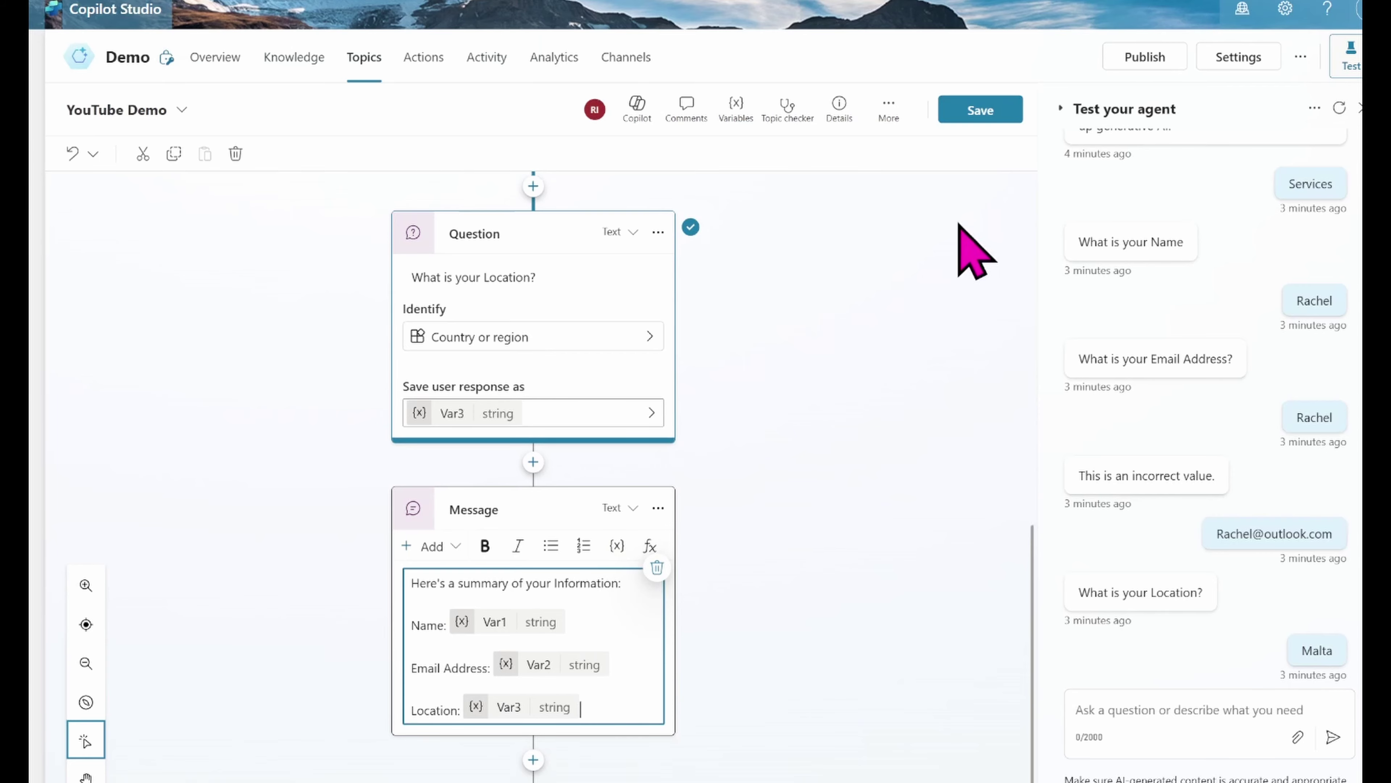
click(980, 112)
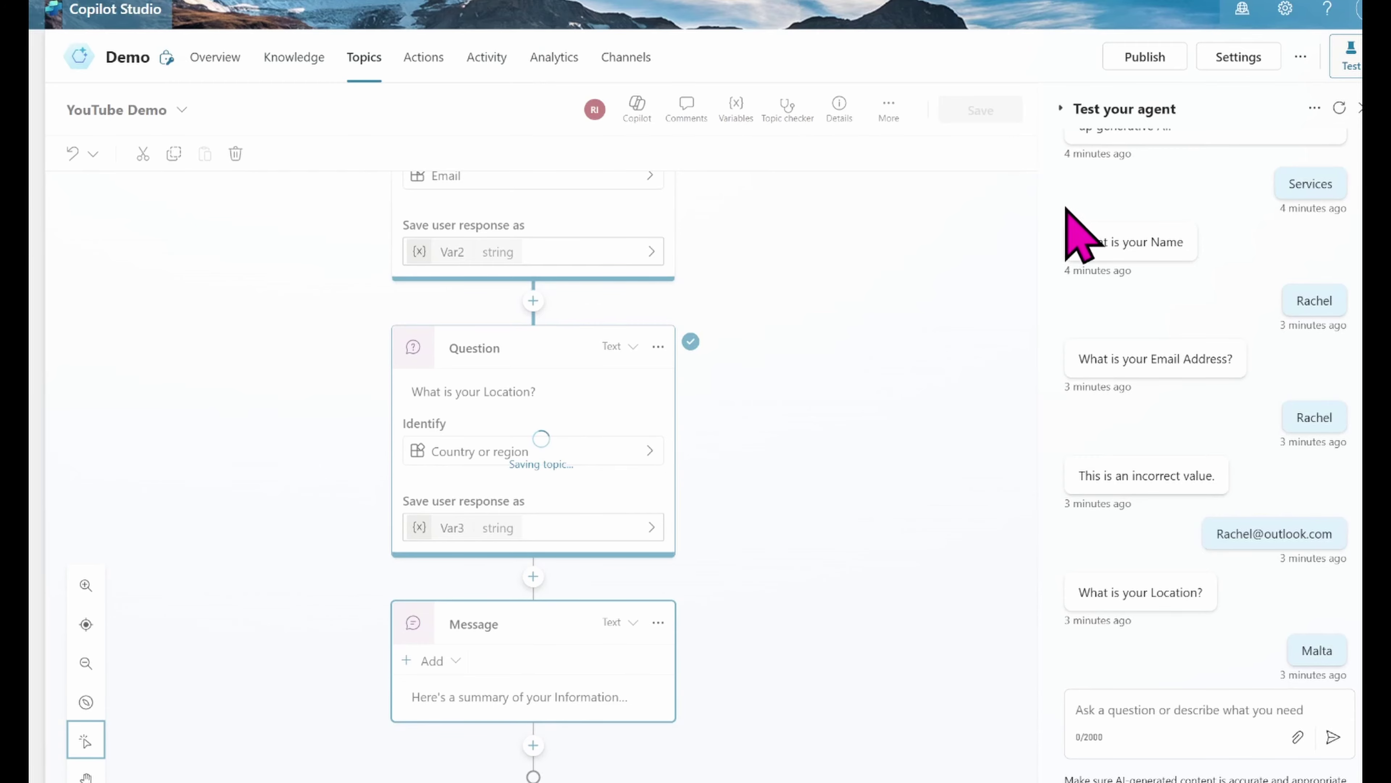
Step: Restart the test conversation and send the trigger phrase 'Services'
click(1340, 104)
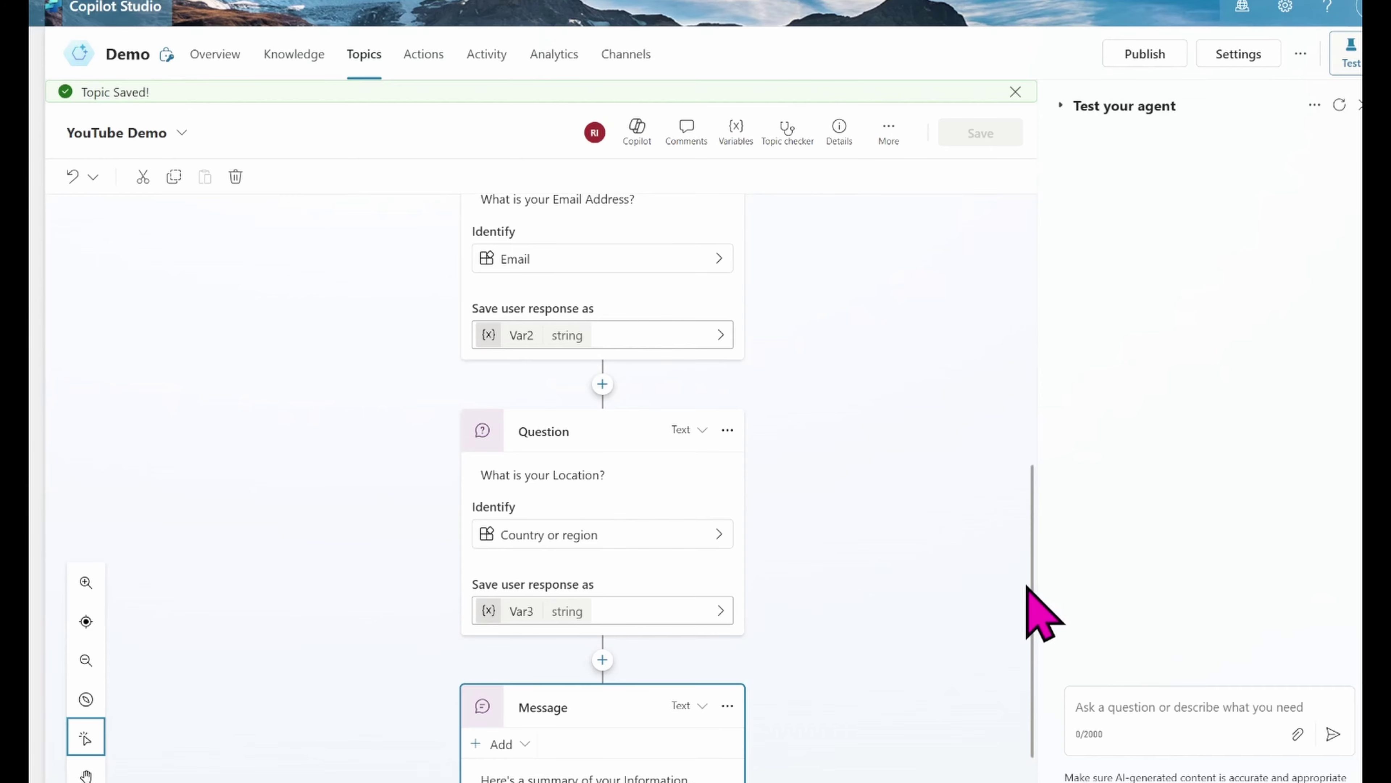
scroll(1010, 438, up, 10)
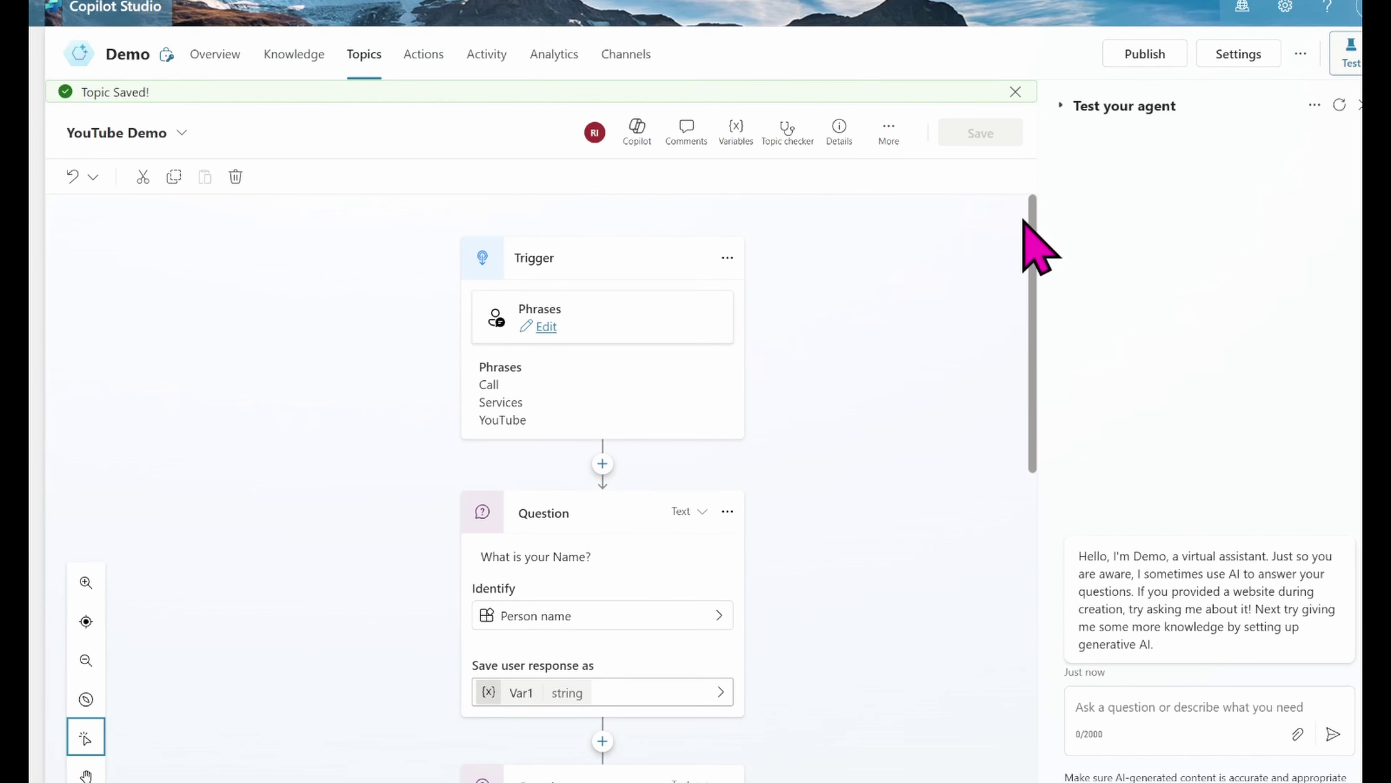
drag(1028, 233, 1058, 756)
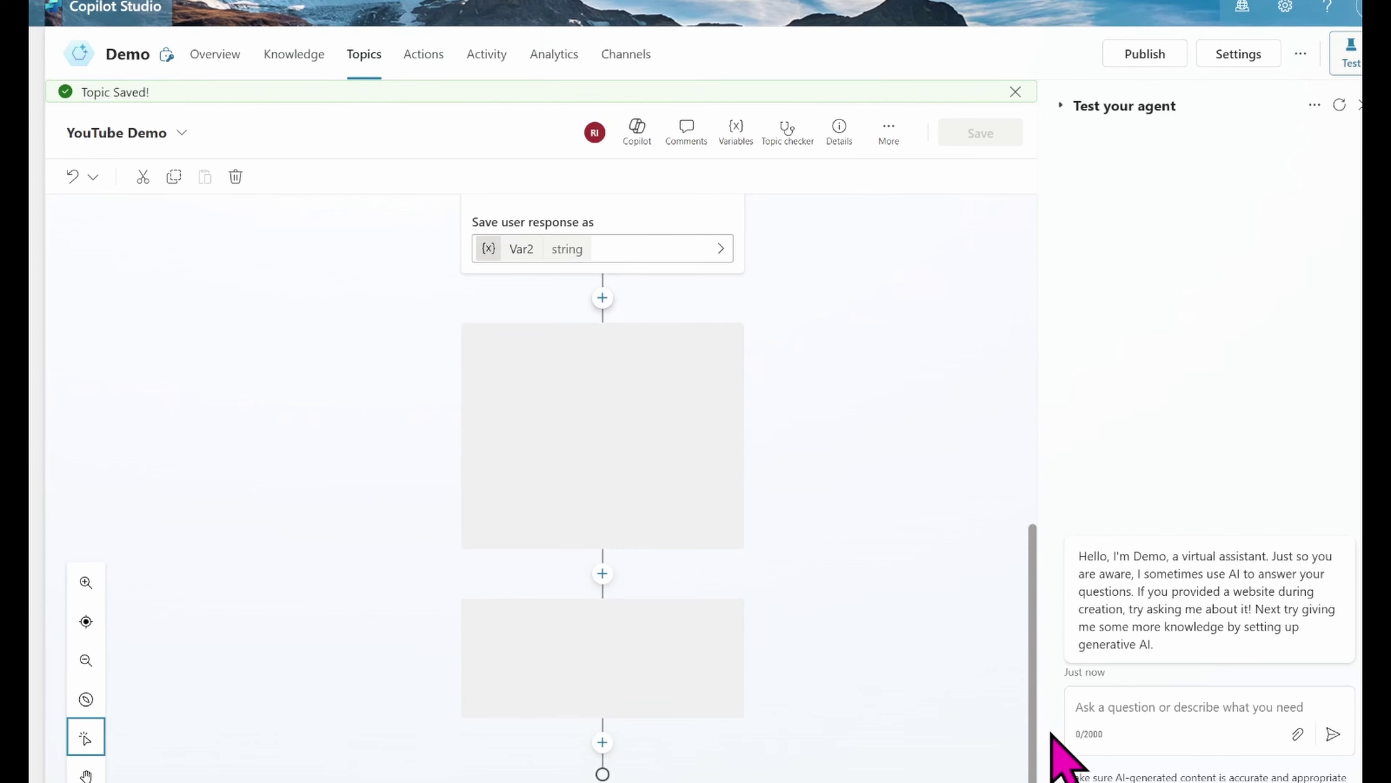
click(1098, 707)
text(Services)
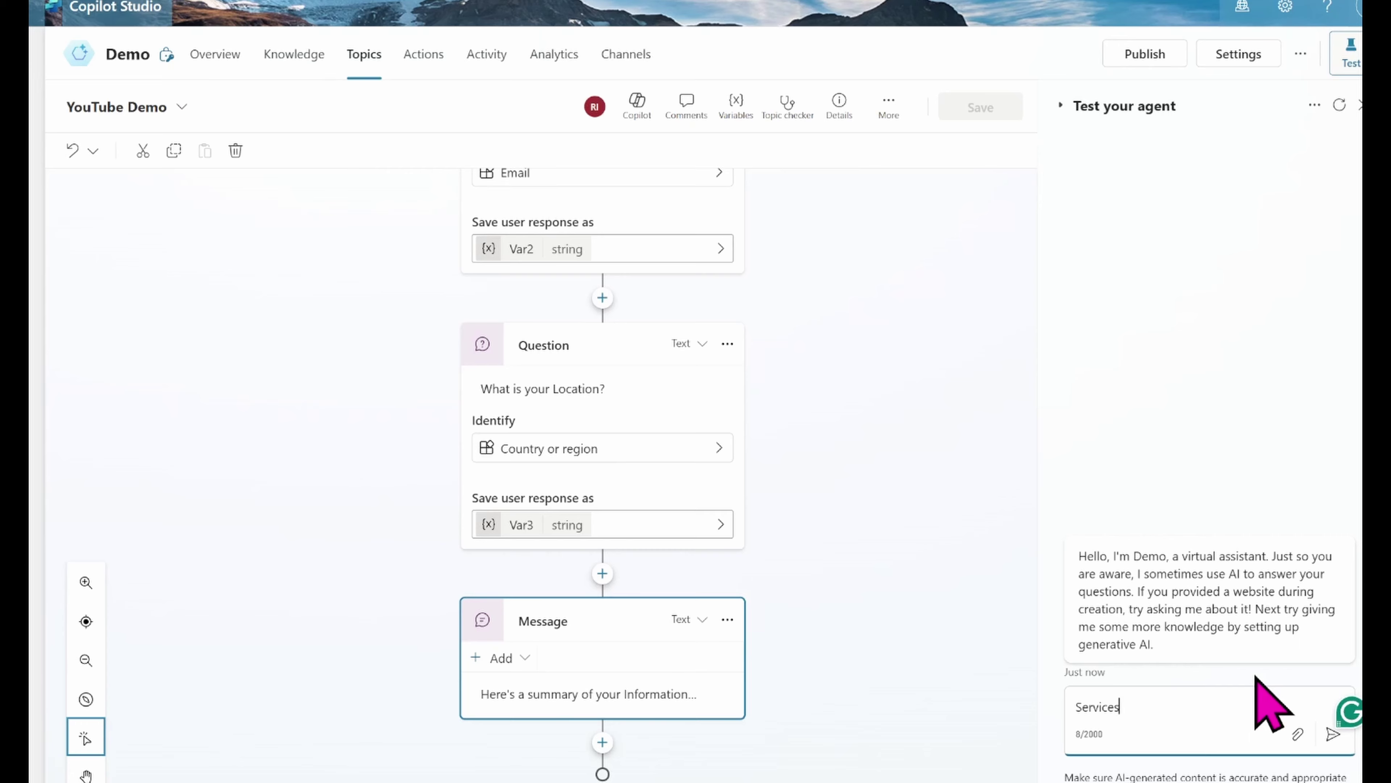
key(Return)
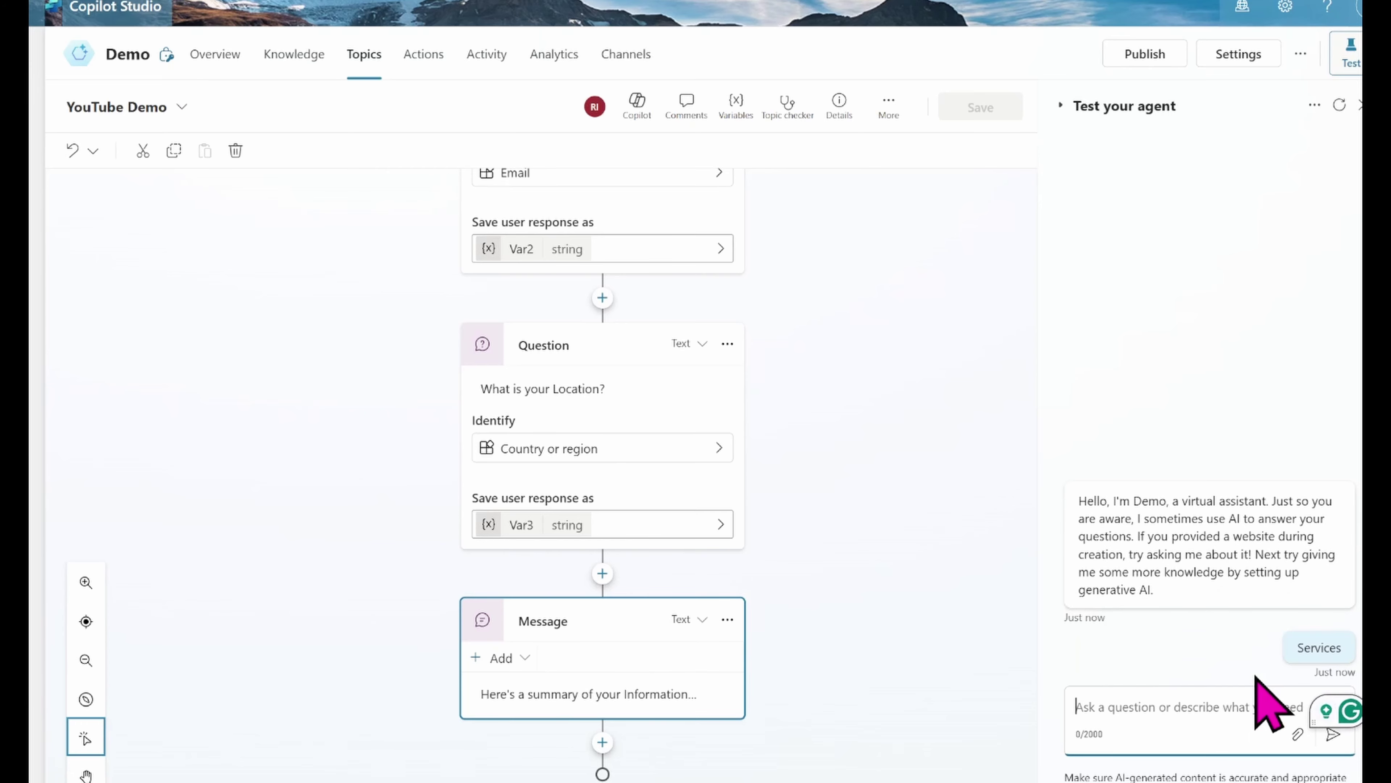
Step: Answer with a name, an email address and the location Malta
text(Rach)
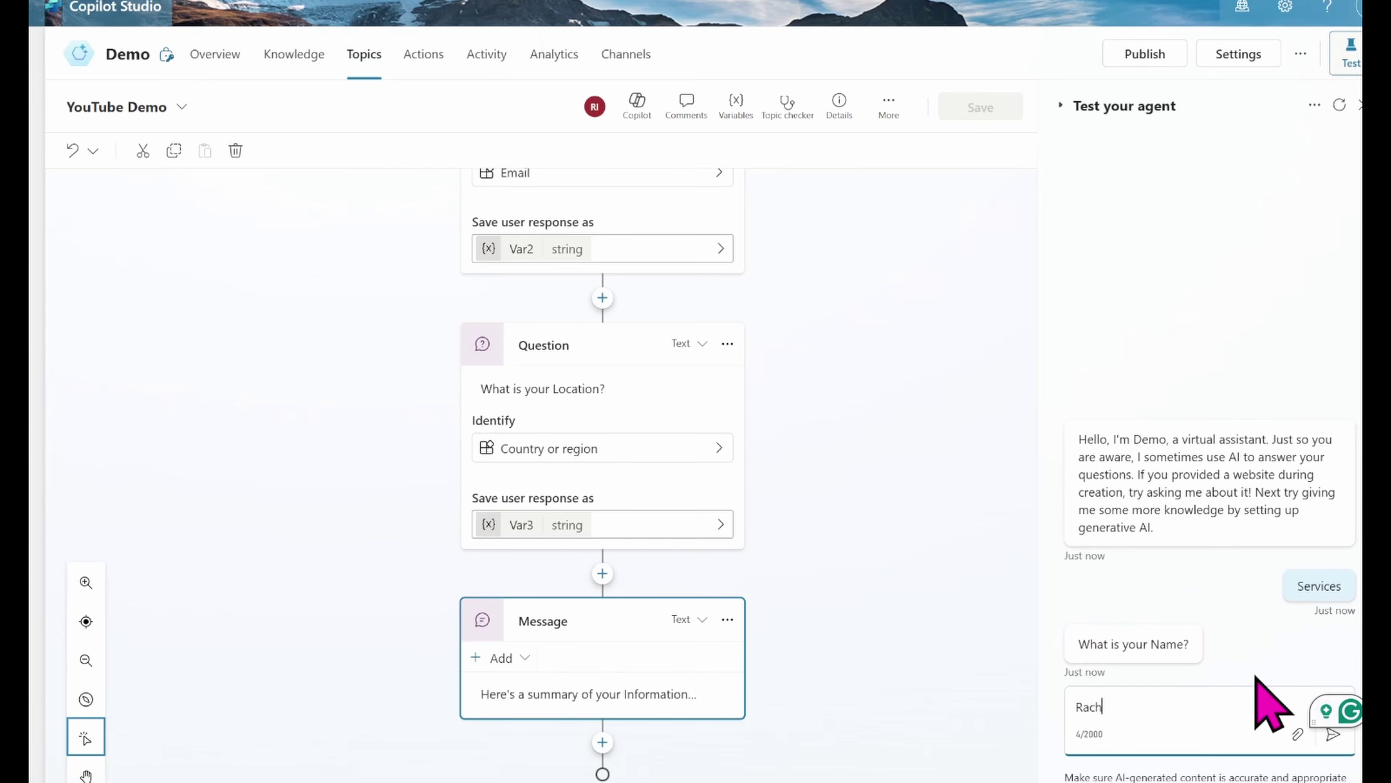
text(el)
key(Return)
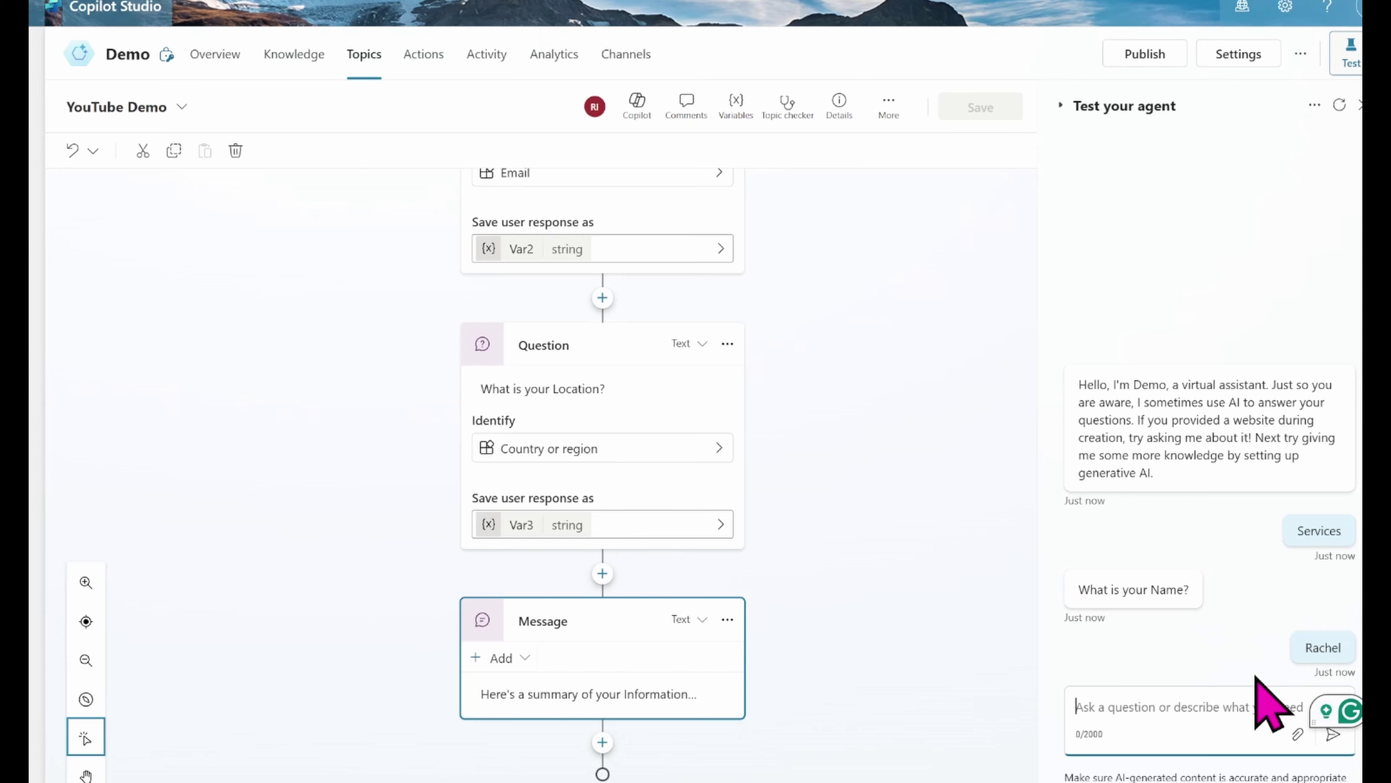
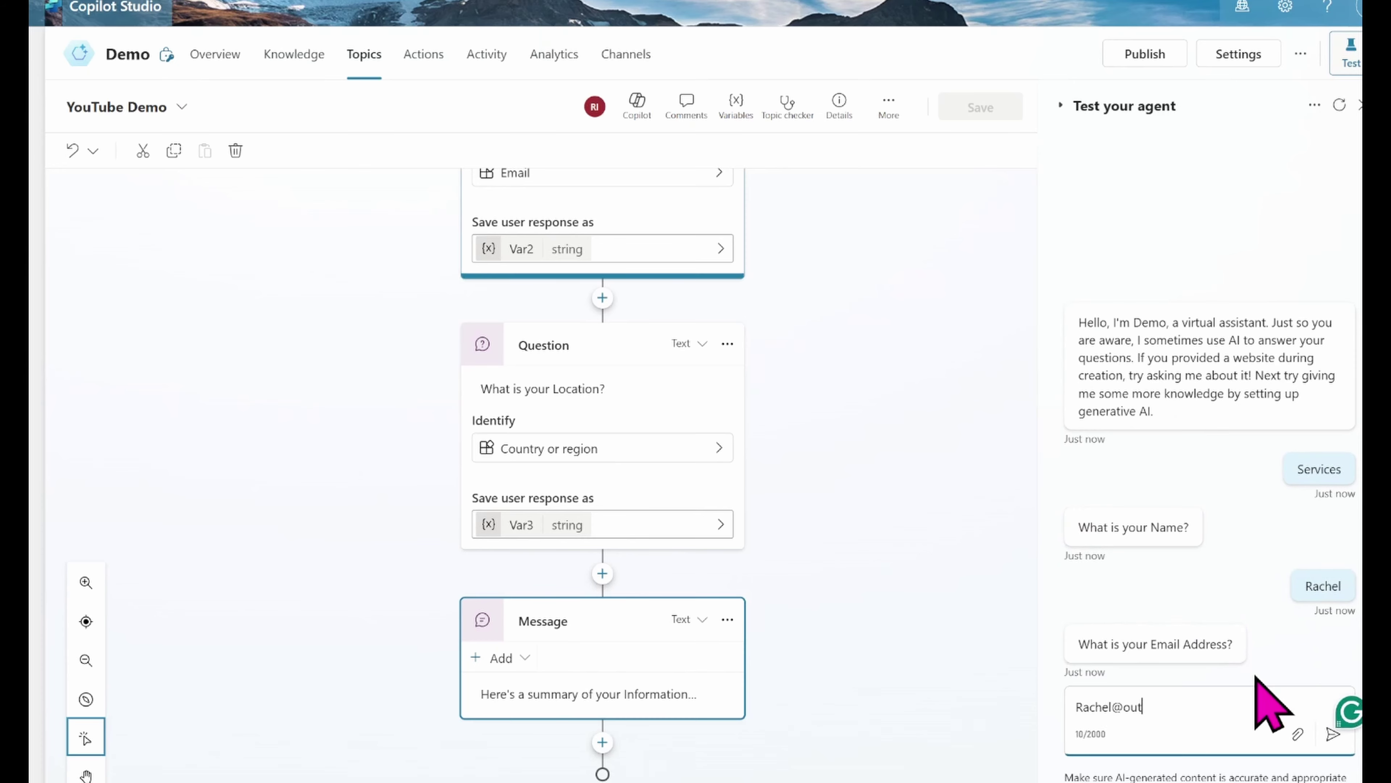
key(Return)
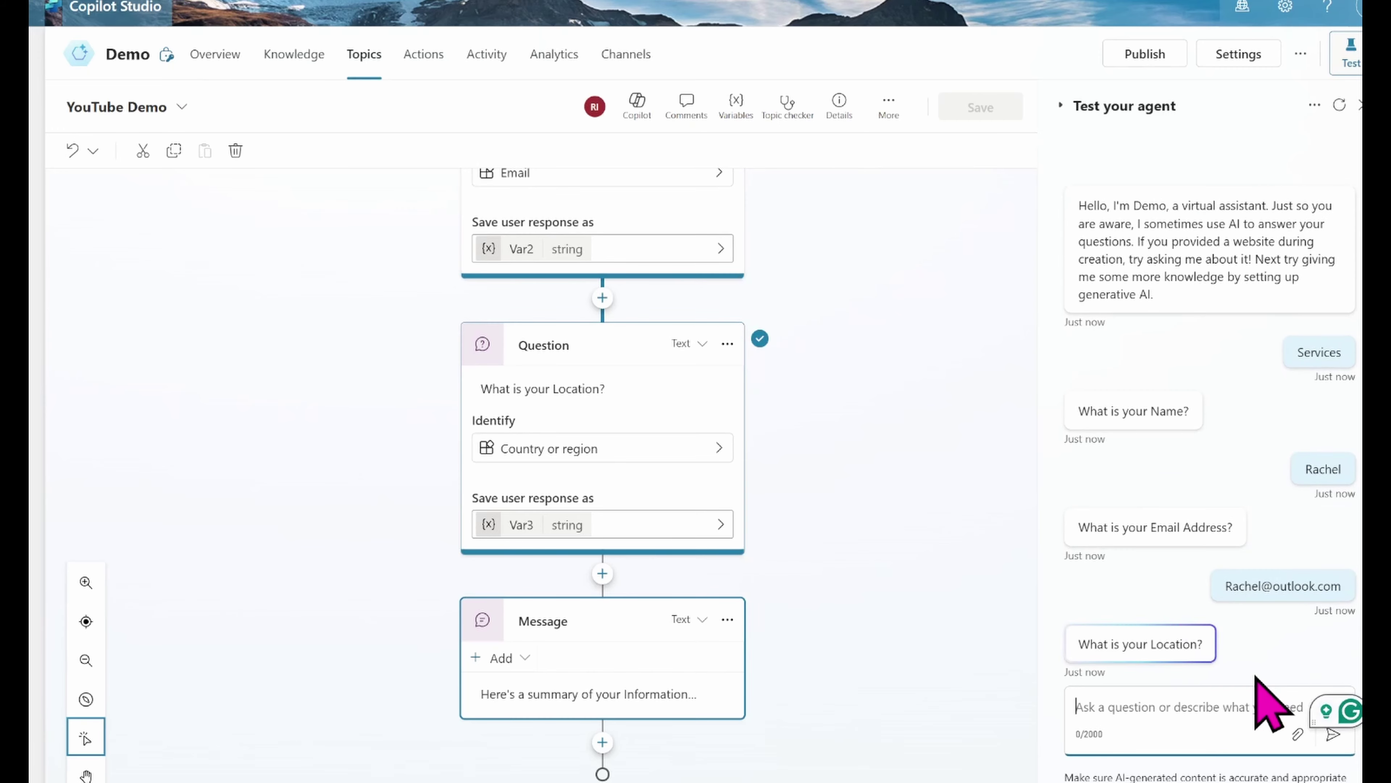
text(Malta)
key(Return)
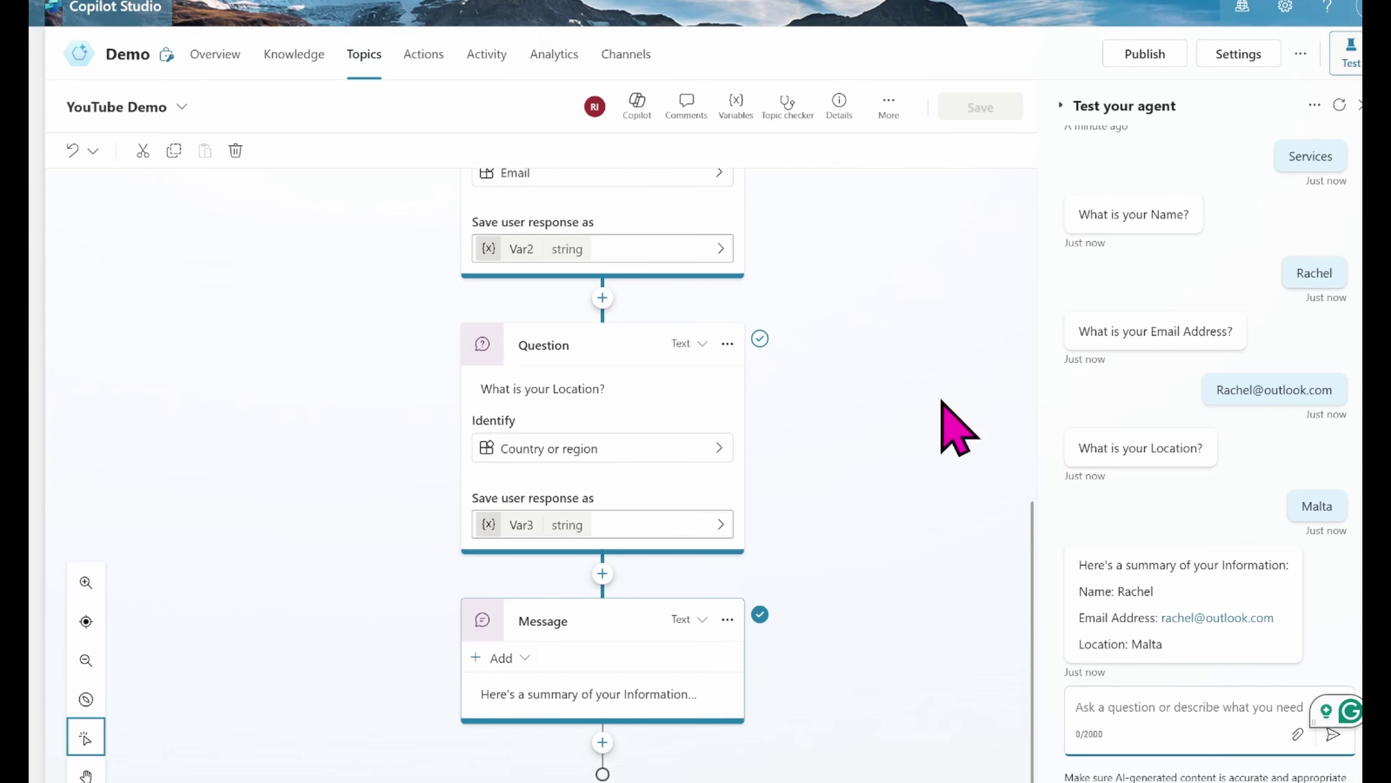
Step: Add a Quick reply section to the summary Message node, showing its properties
click(600, 695)
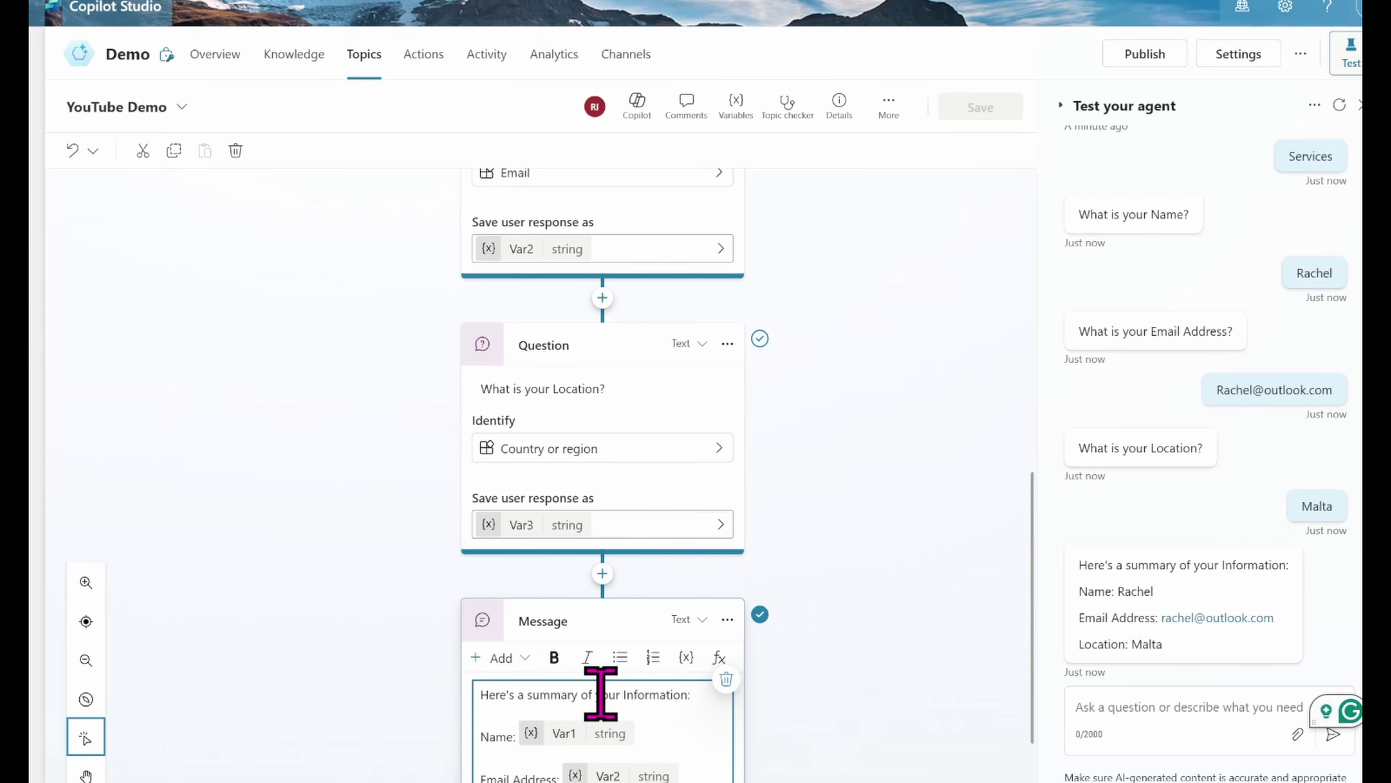
click(1037, 592)
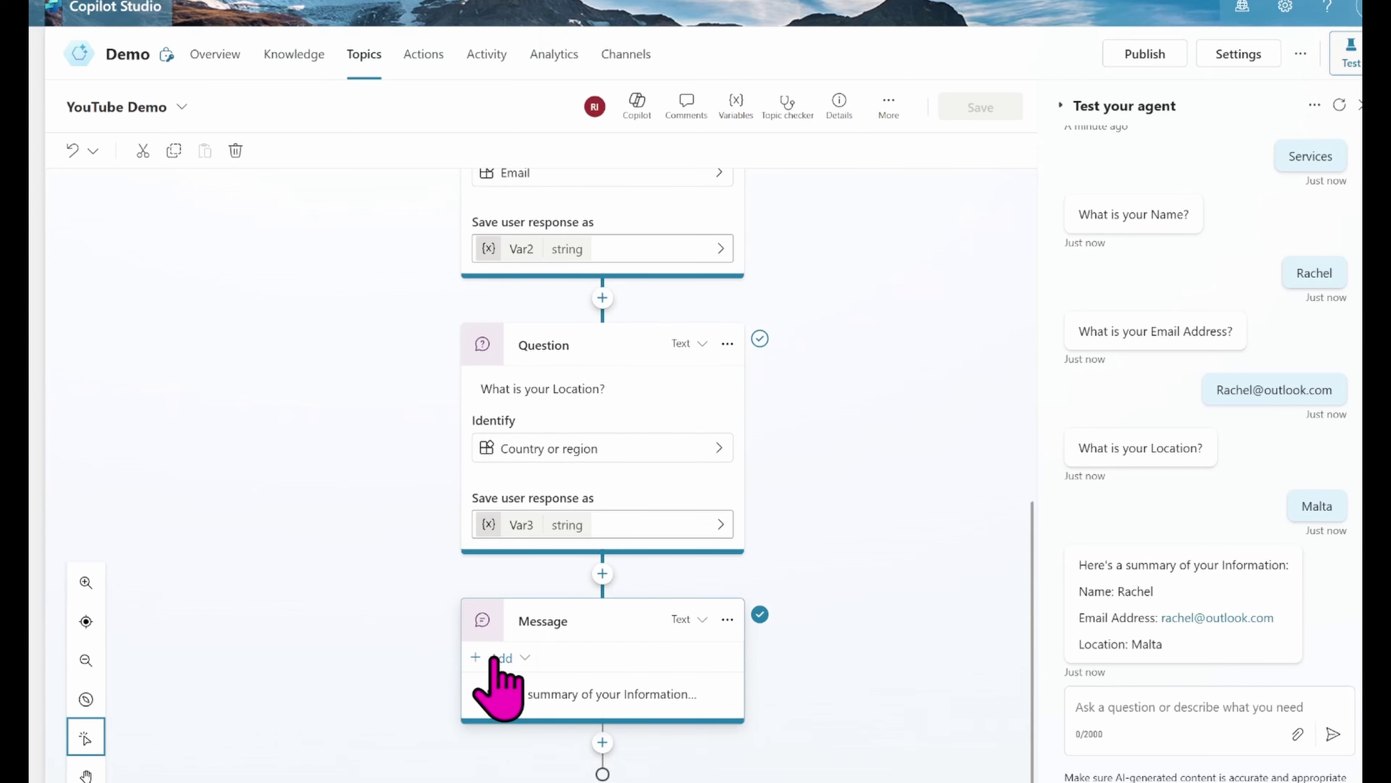
click(494, 658)
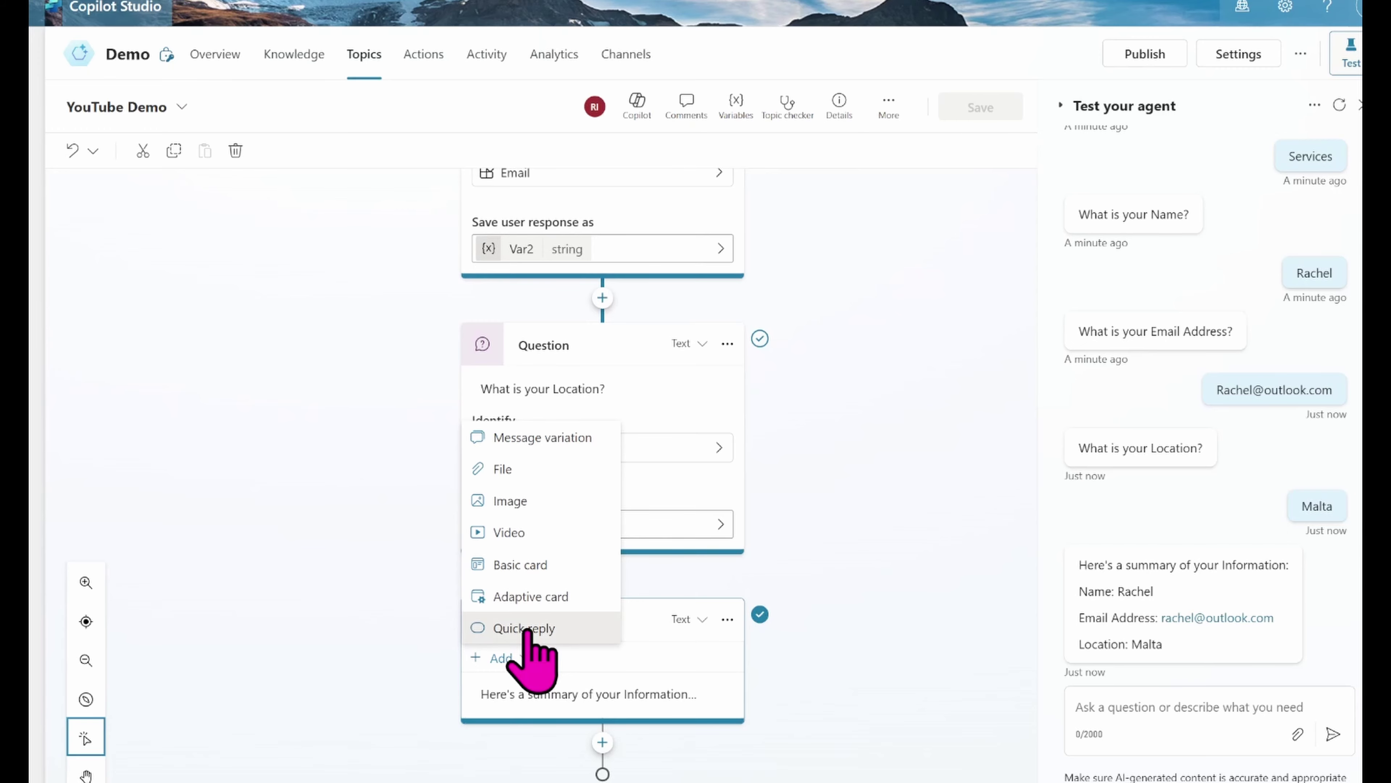
click(526, 628)
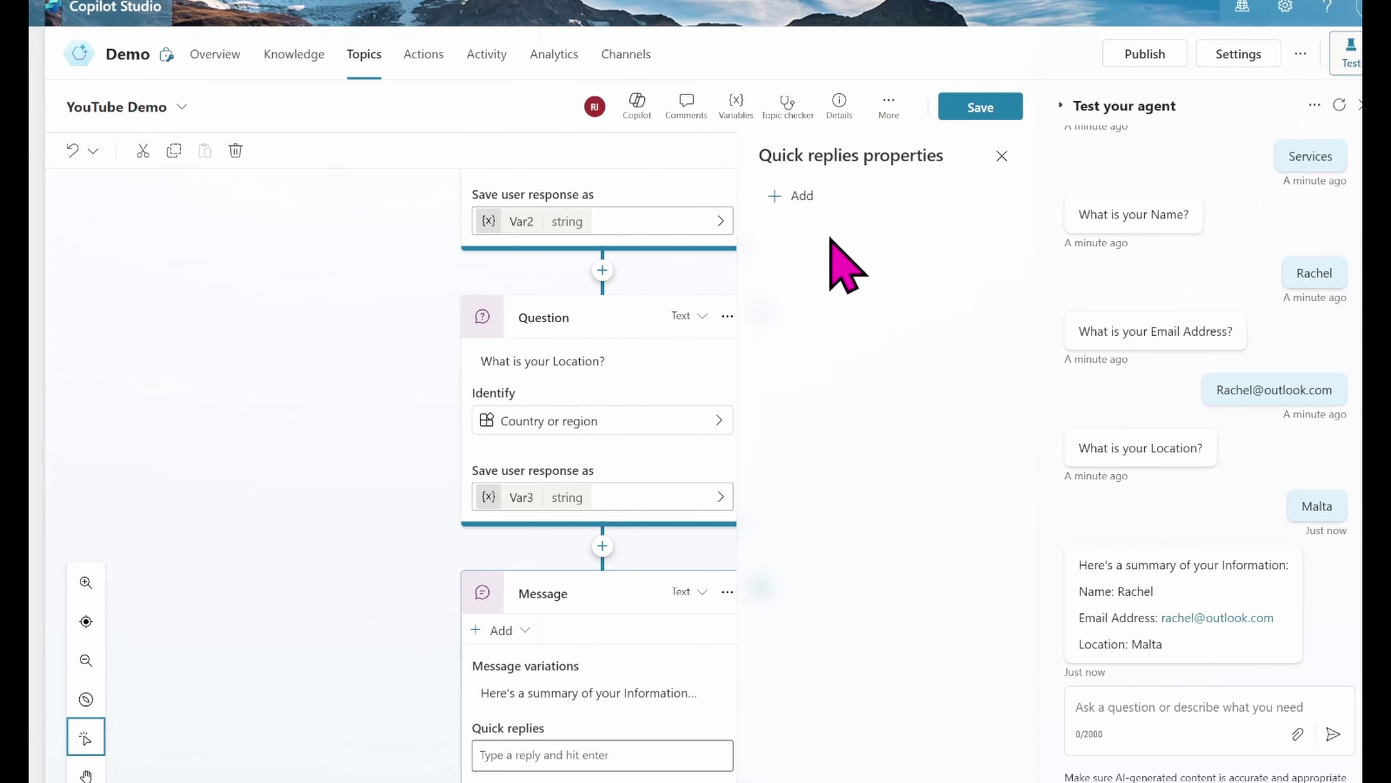
Step: Set up the first quick reply to send Yes with the title Continue
click(804, 198)
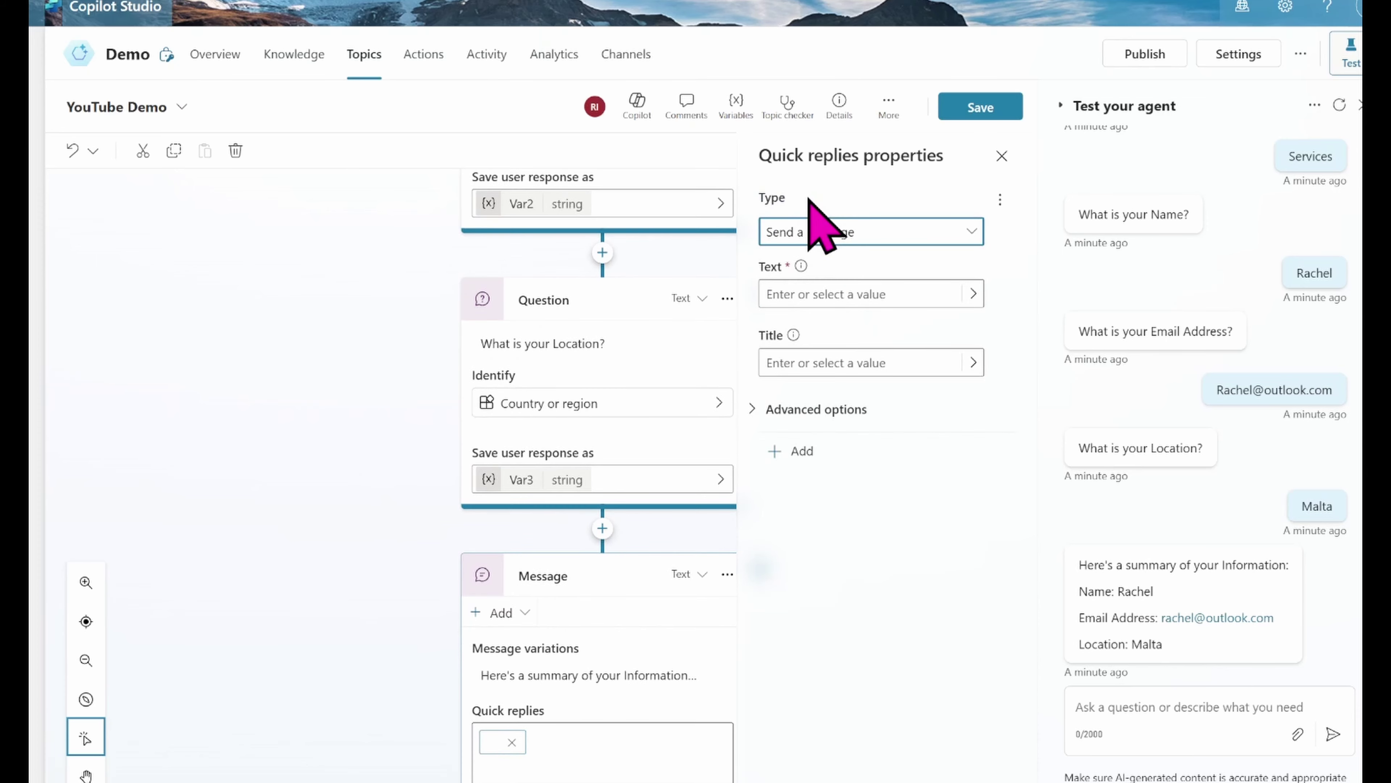
click(796, 296)
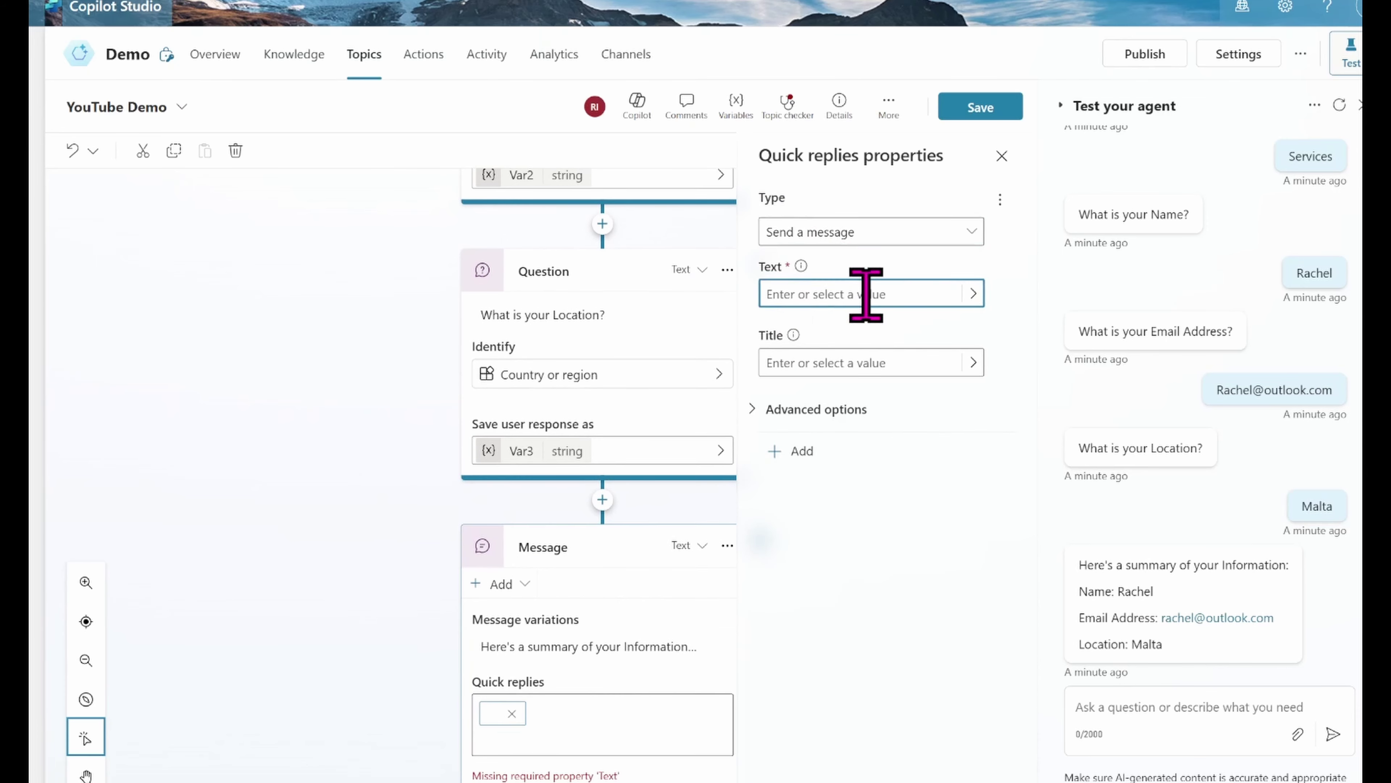
text(Yes)
click(811, 370)
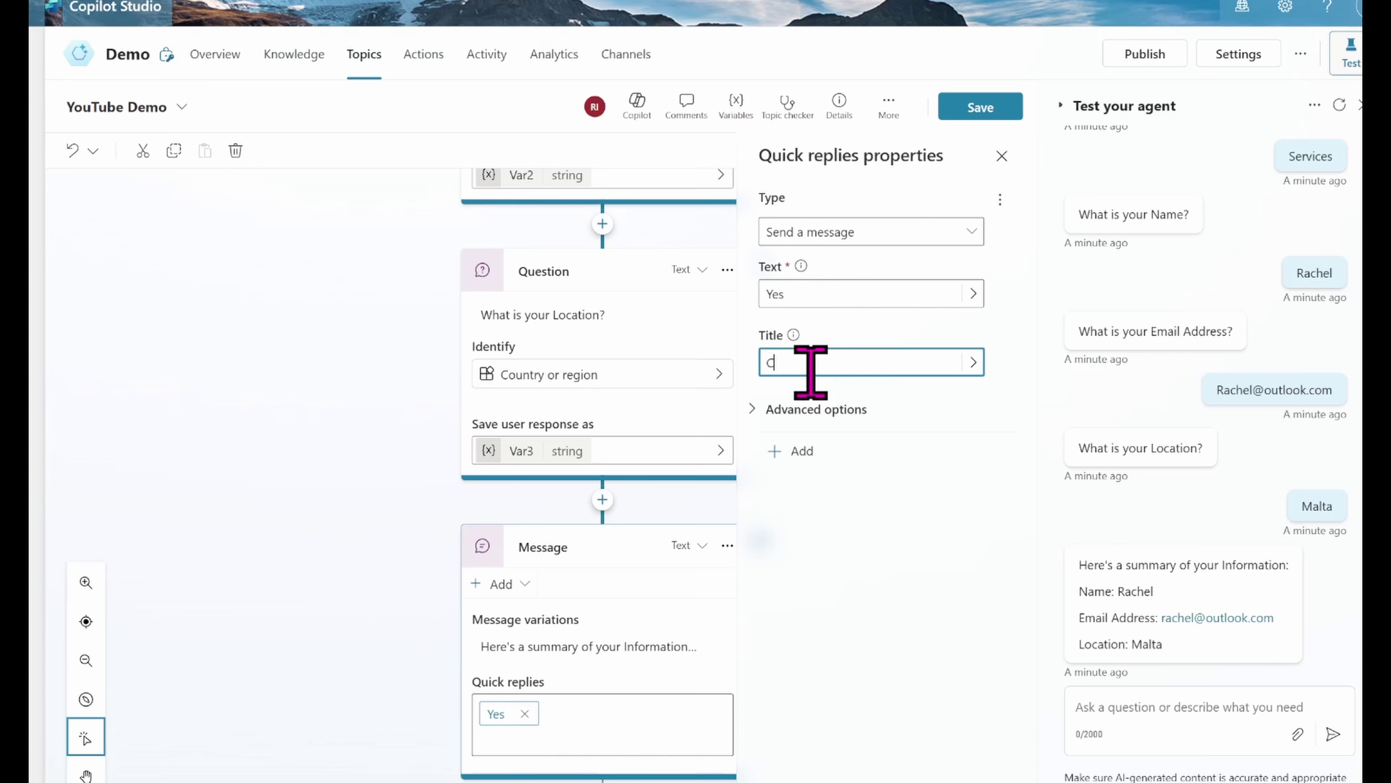
text(Corr)
text(ob)
text(tinu)
text(e)
click(933, 524)
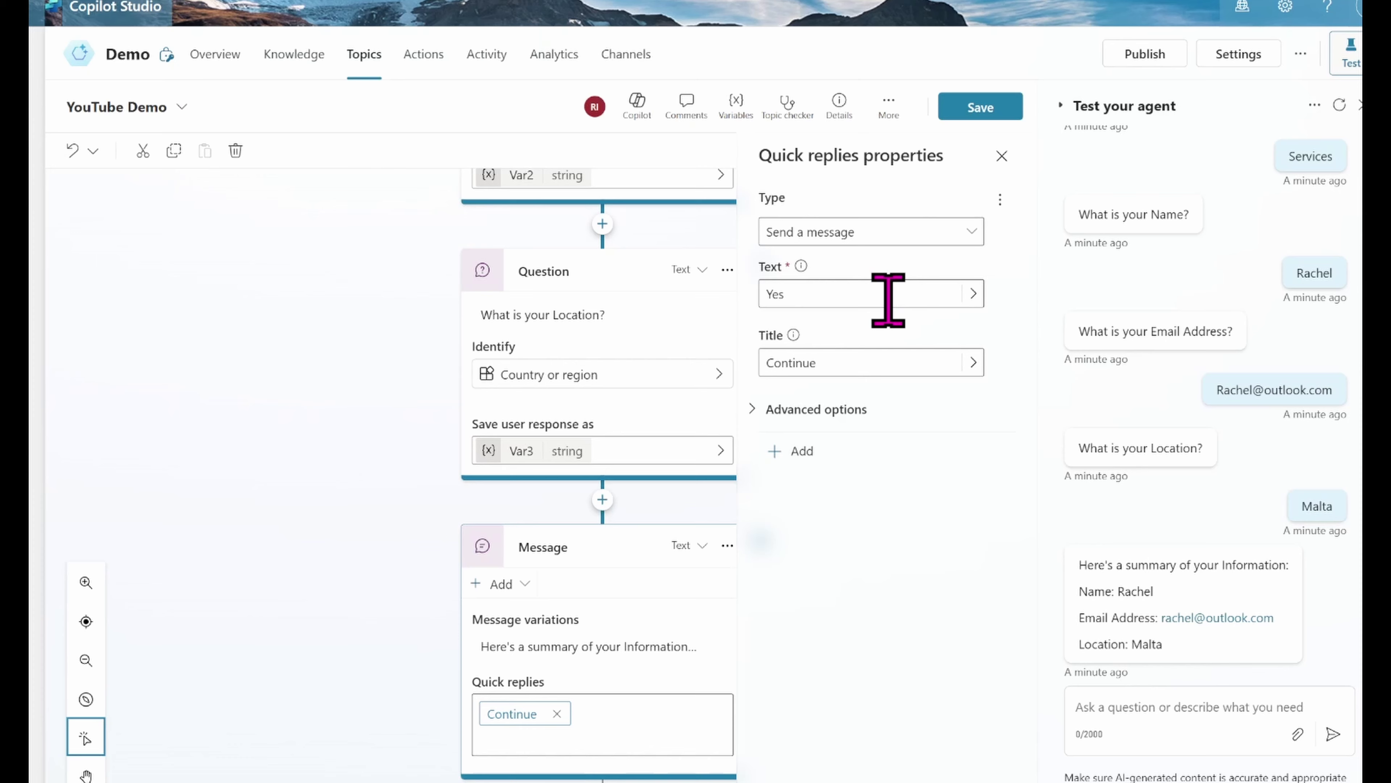
double_click(843, 362)
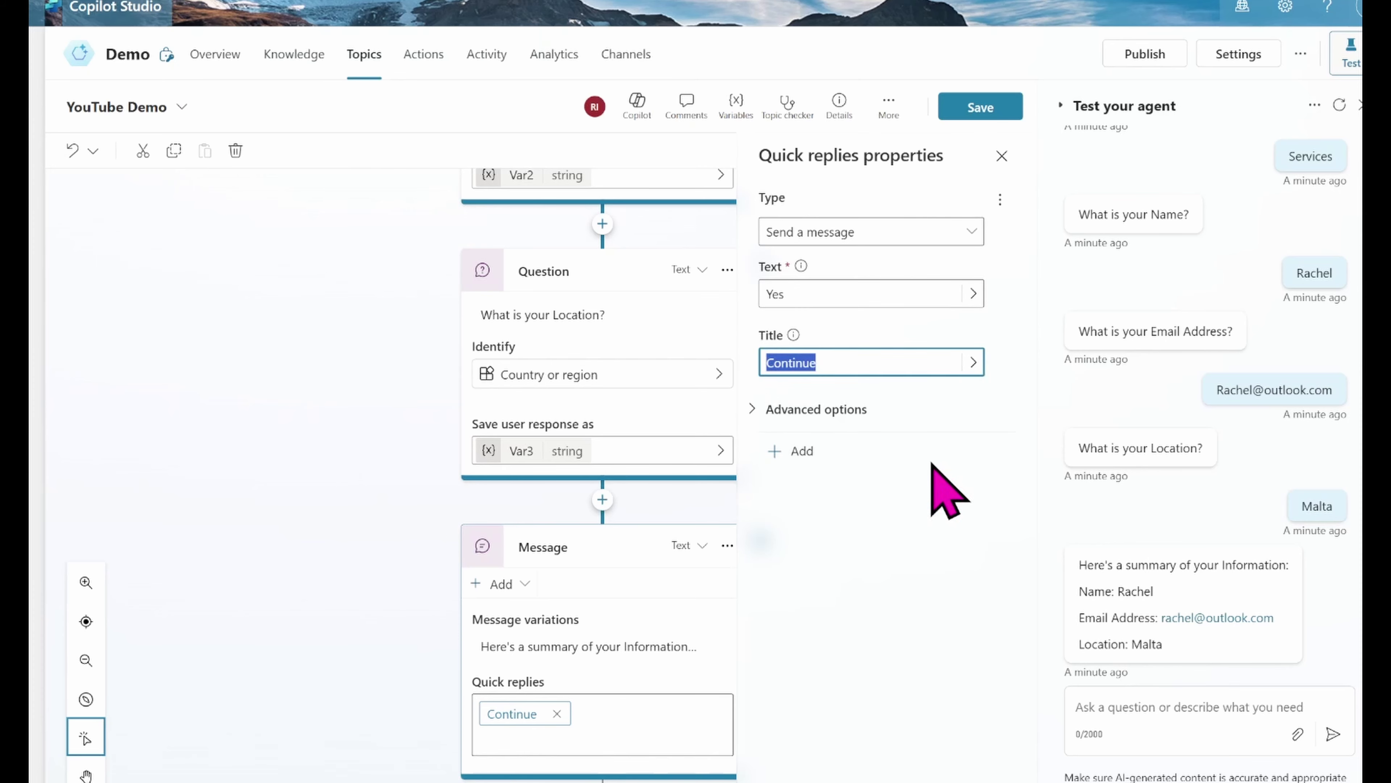
click(824, 294)
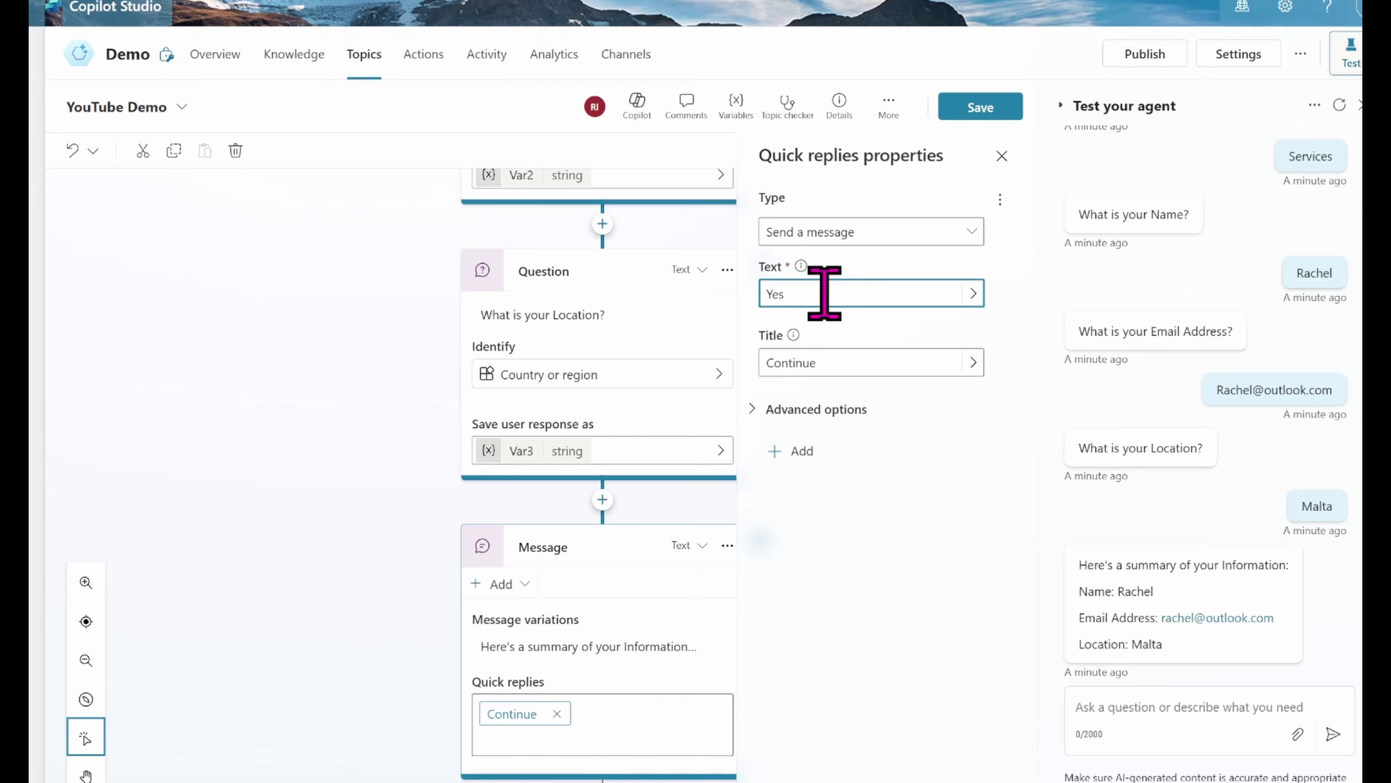
Step: Add a second quick reply sending No titled Incorrect Information, then save the topic
click(793, 452)
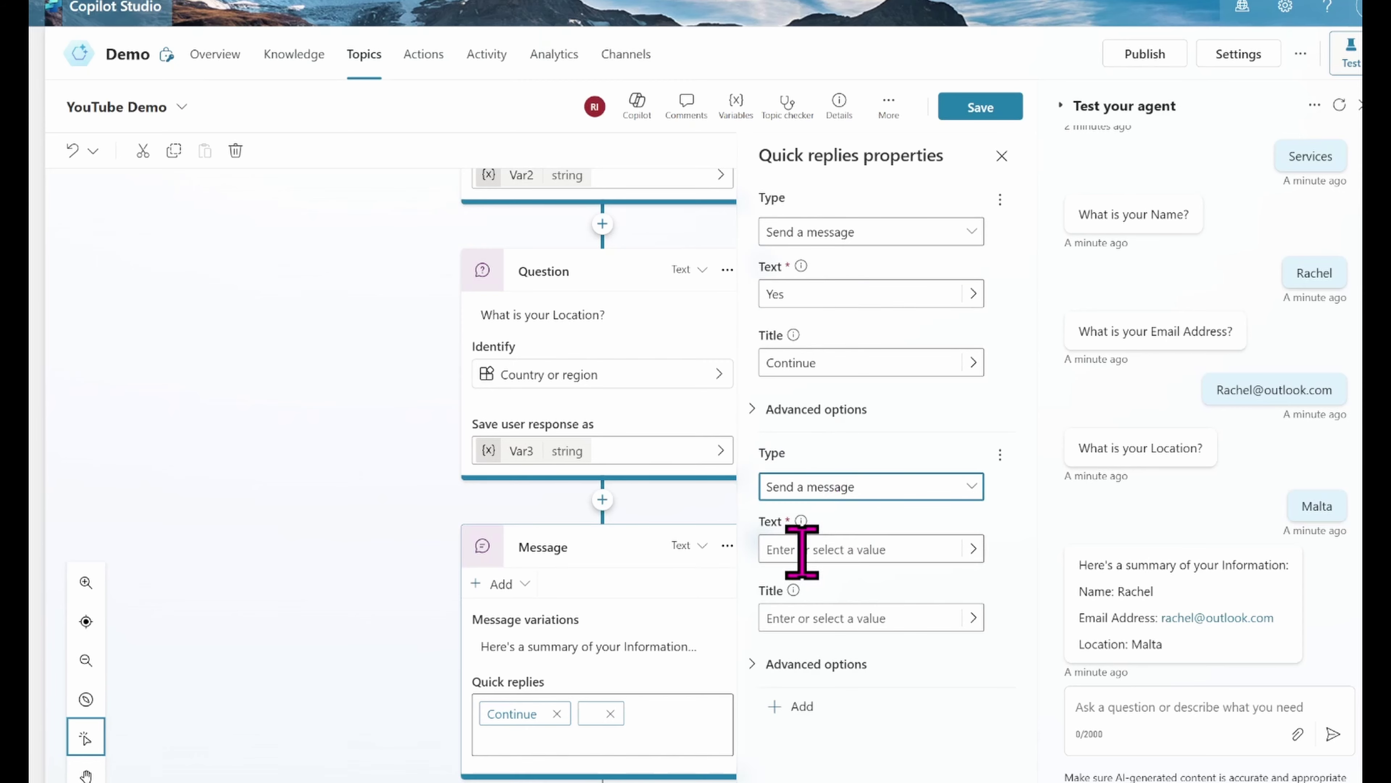
click(833, 550)
text(No)
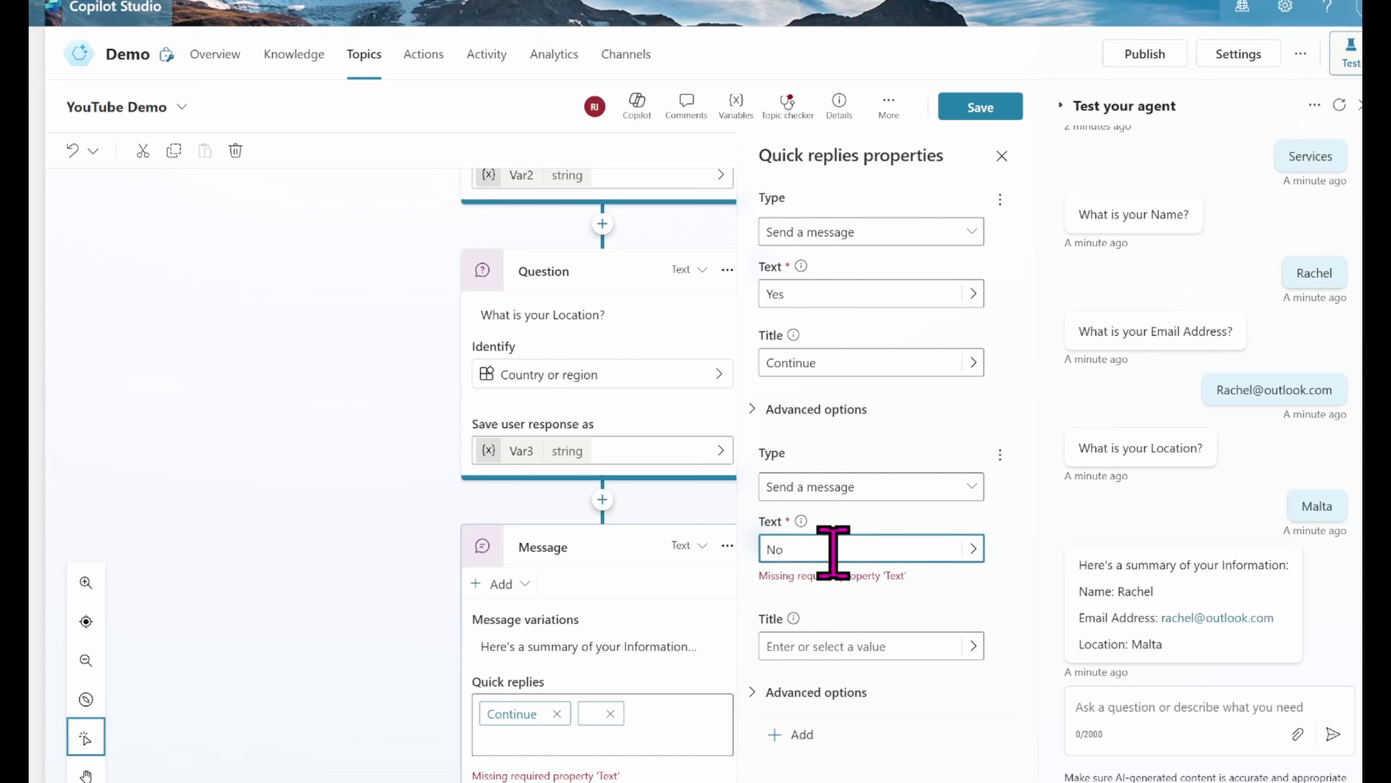
click(829, 647)
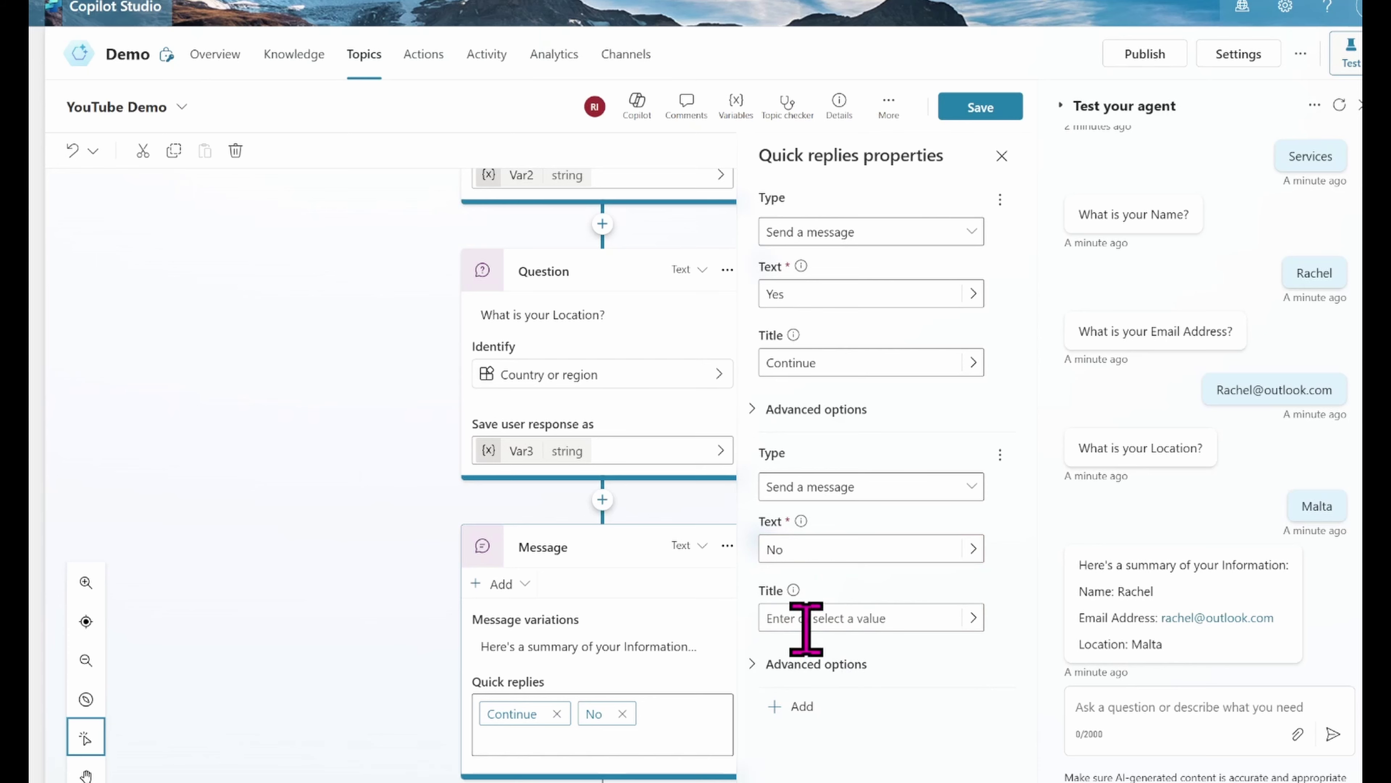
click(789, 615)
text(Incorr)
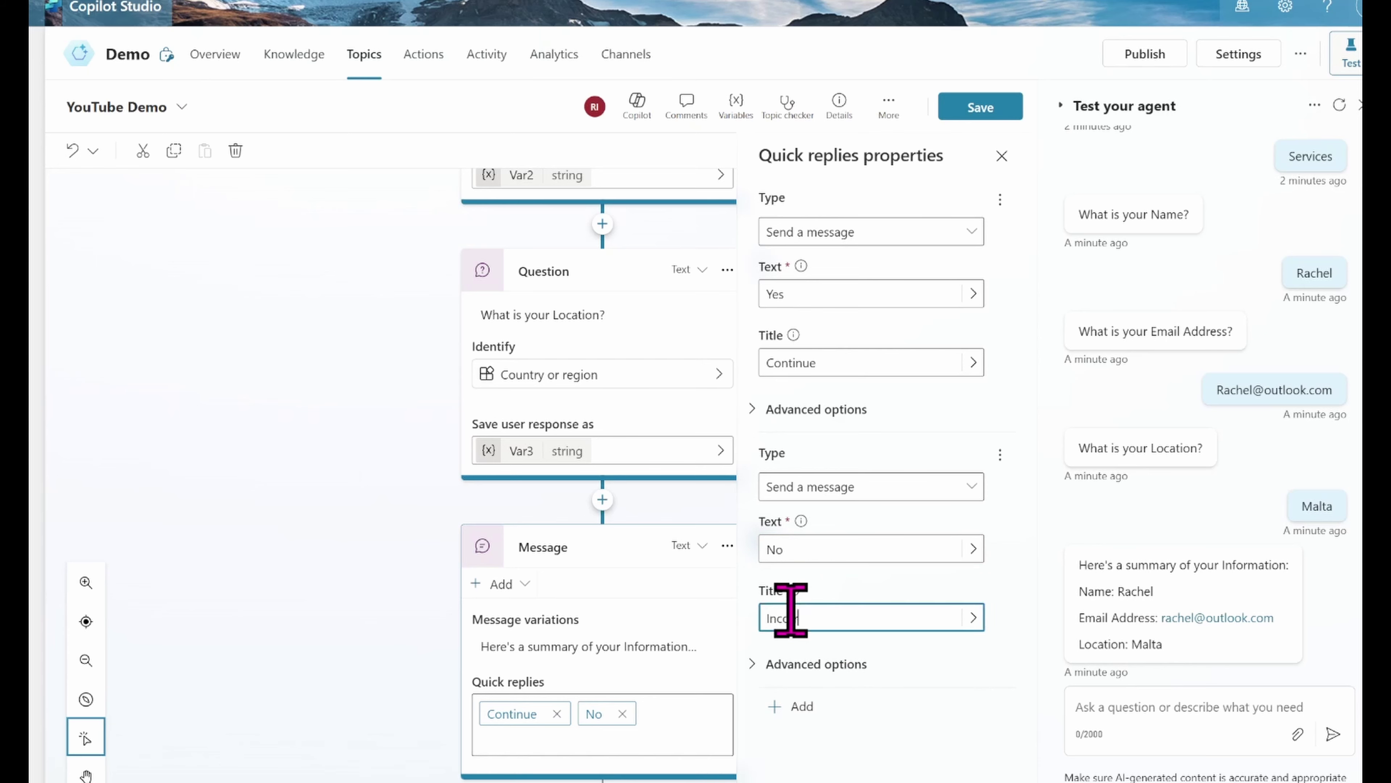
text(ect)
click(952, 707)
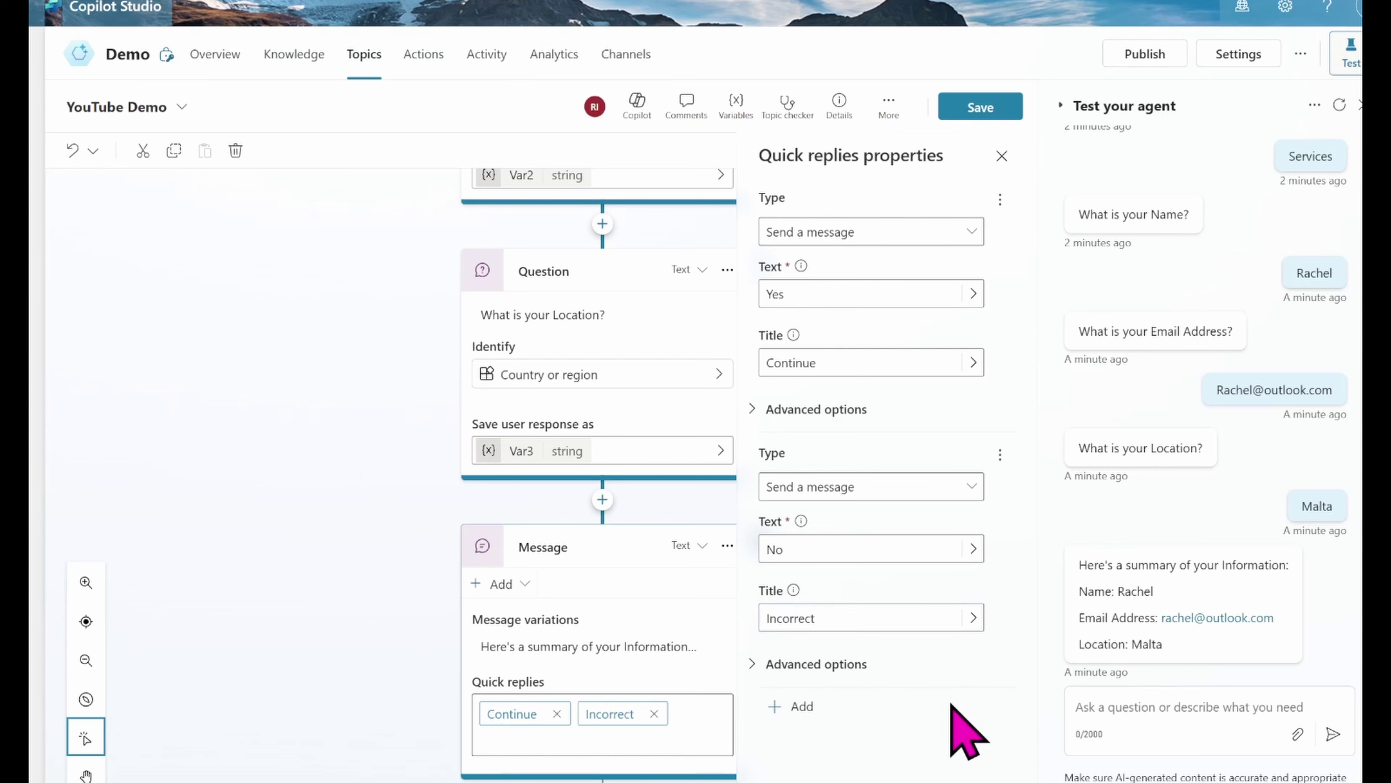
click(845, 615)
text(Information)
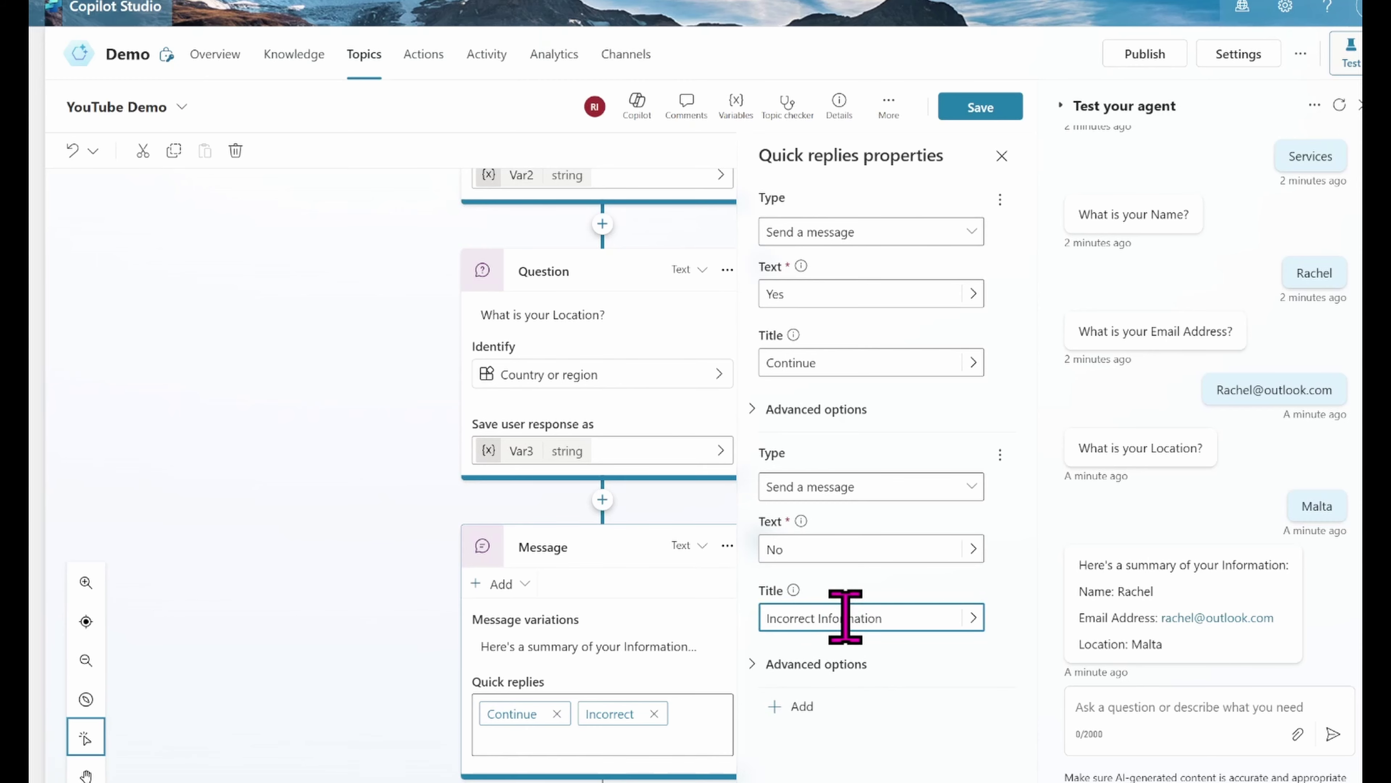
click(969, 718)
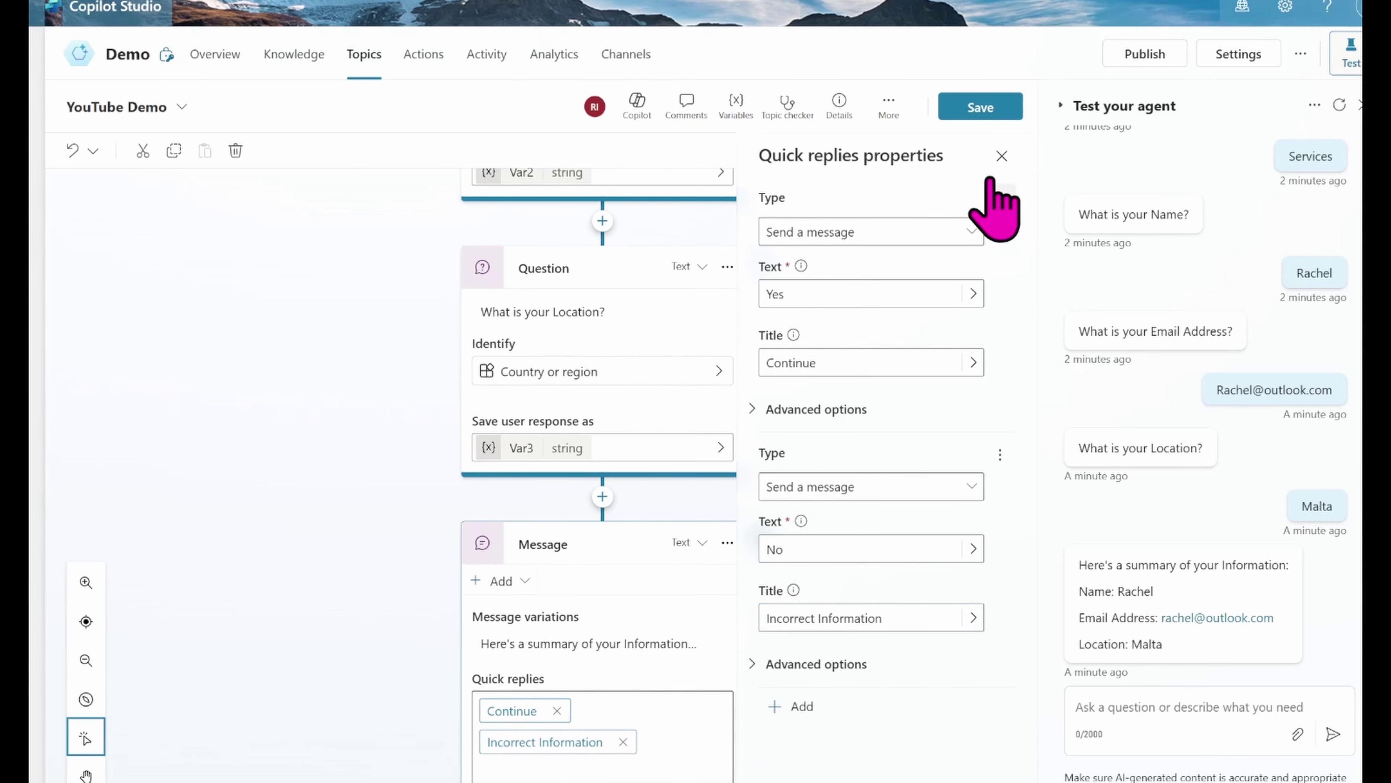
click(980, 108)
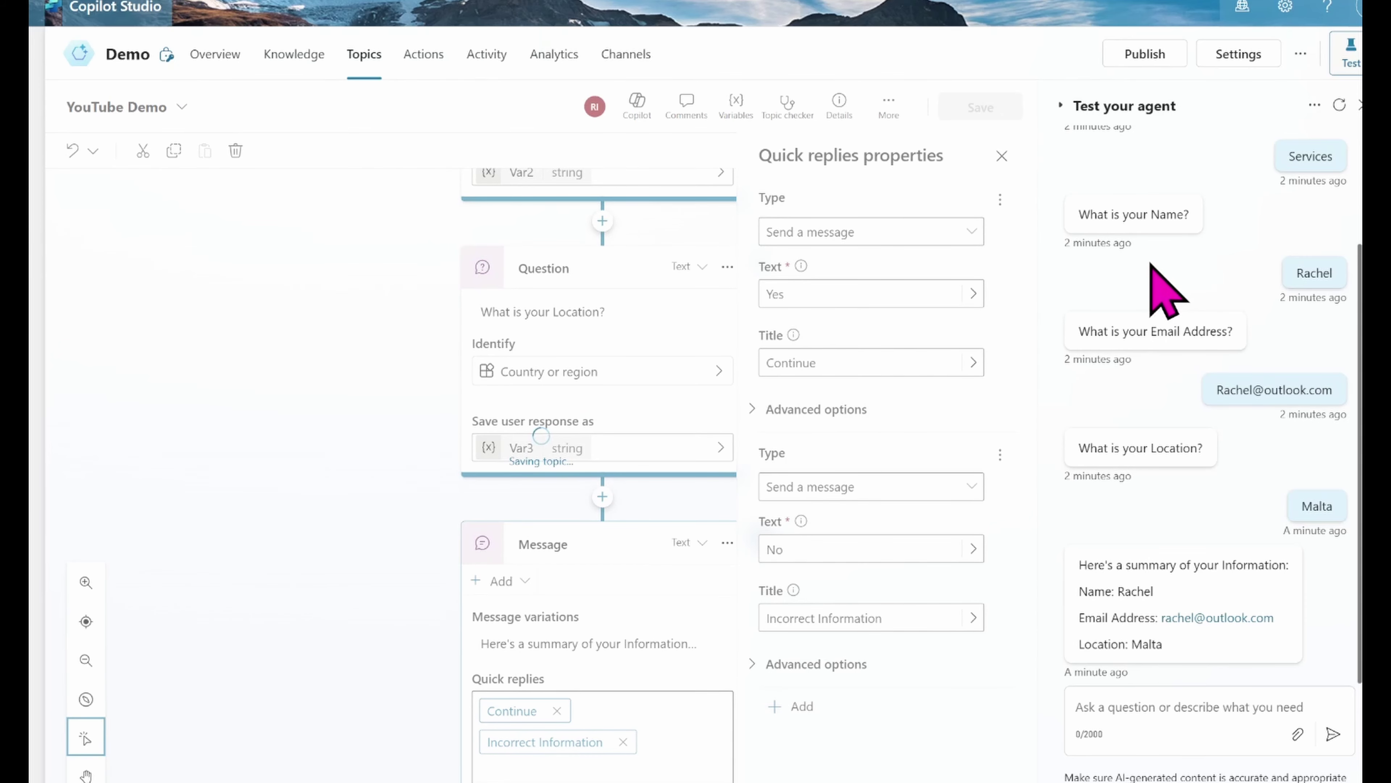
Step: Refresh the test chat and send 'Services' to trigger the topic
click(1339, 105)
click(1133, 703)
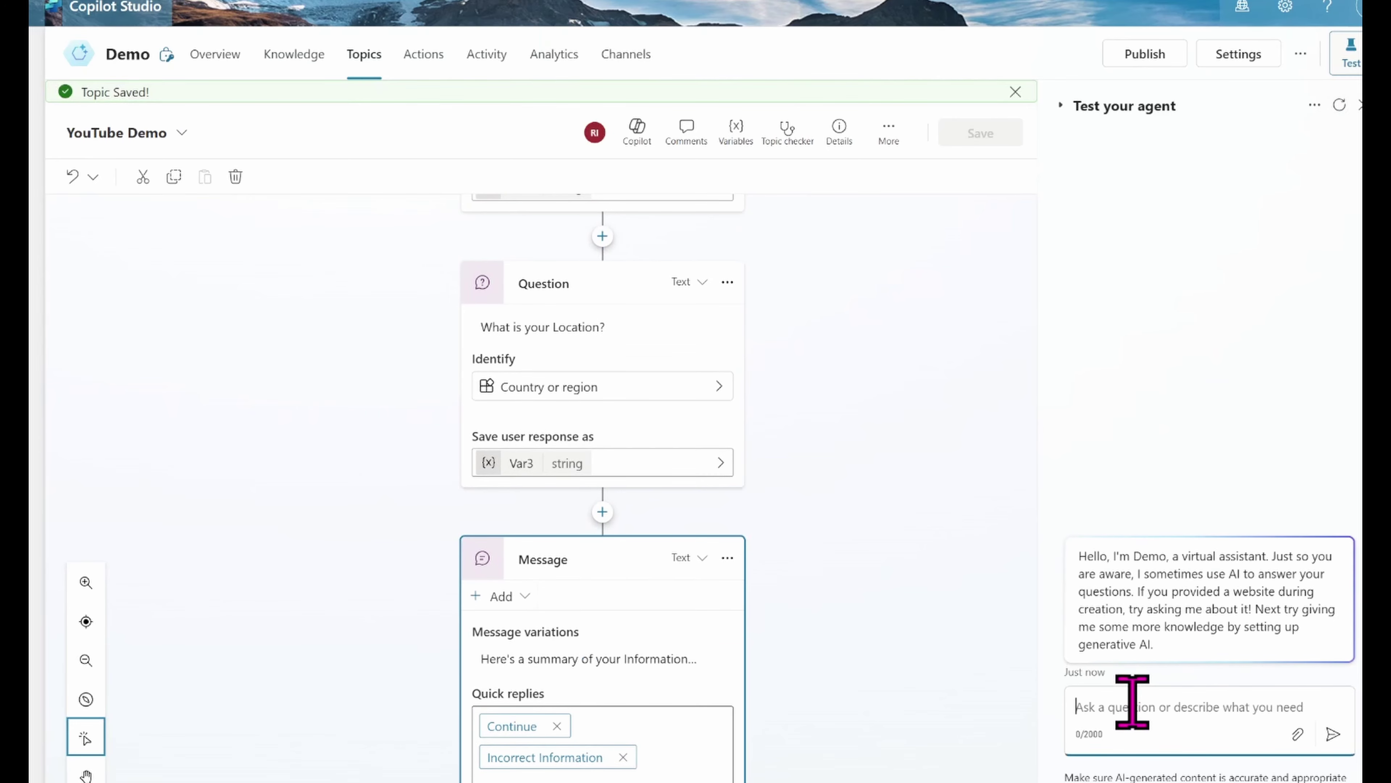
text(Services)
key(Return)
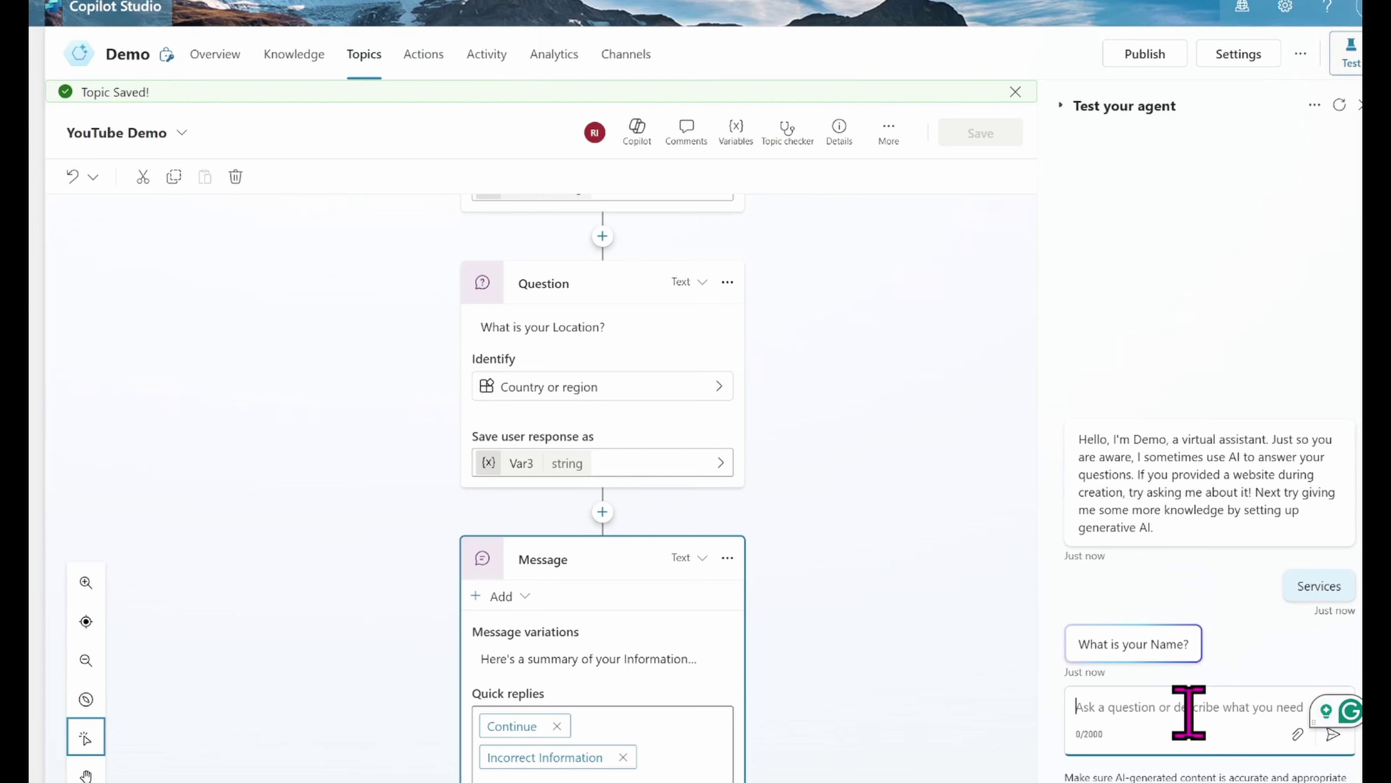
Step: Reply with a name, an email address and Malta as the location
text(Rachel)
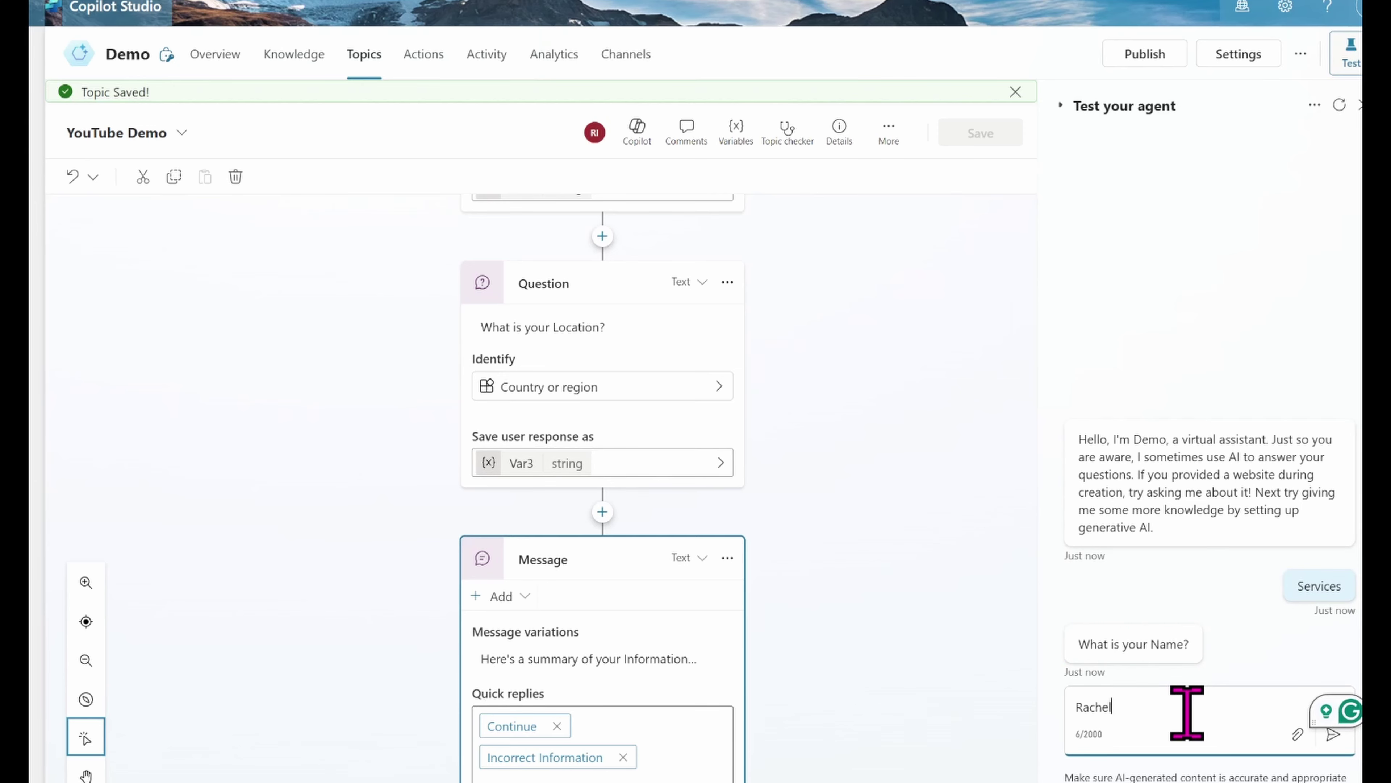
key(Return)
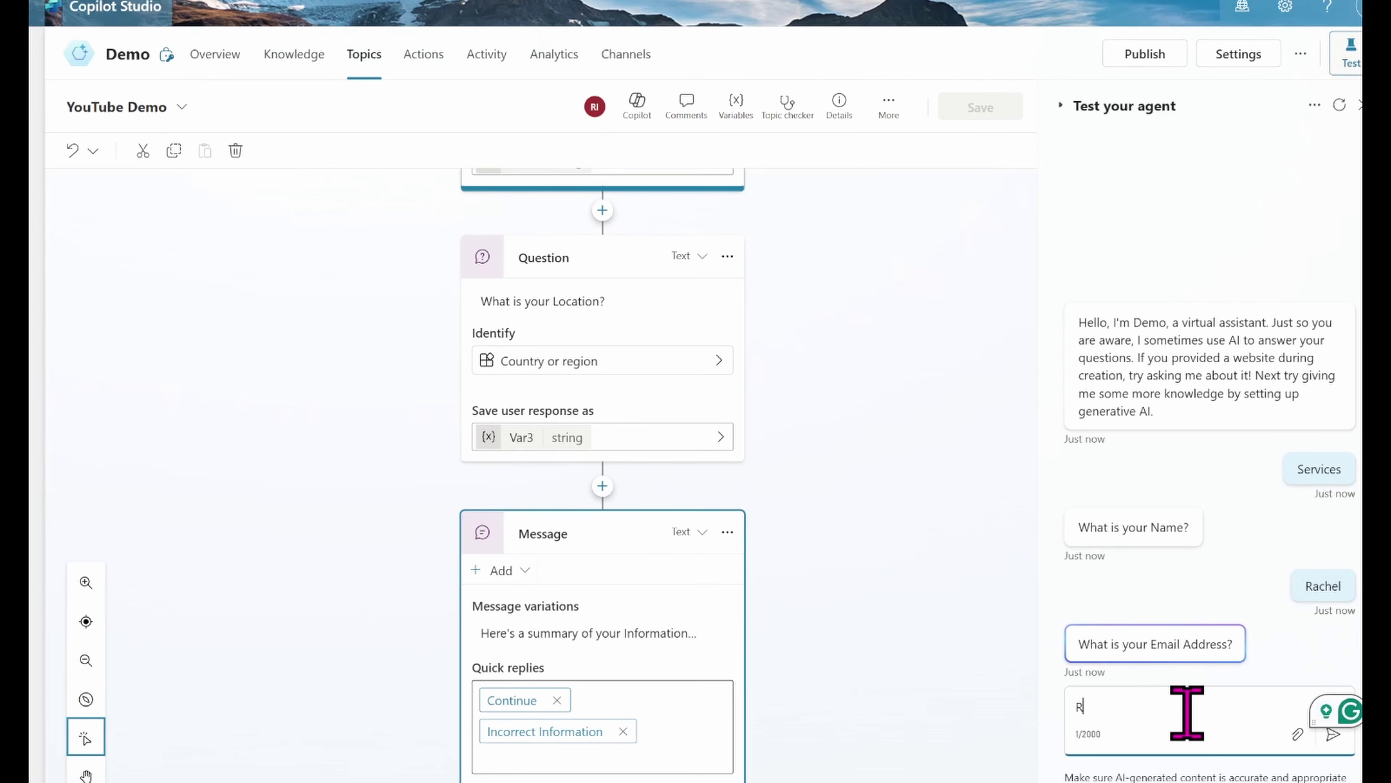
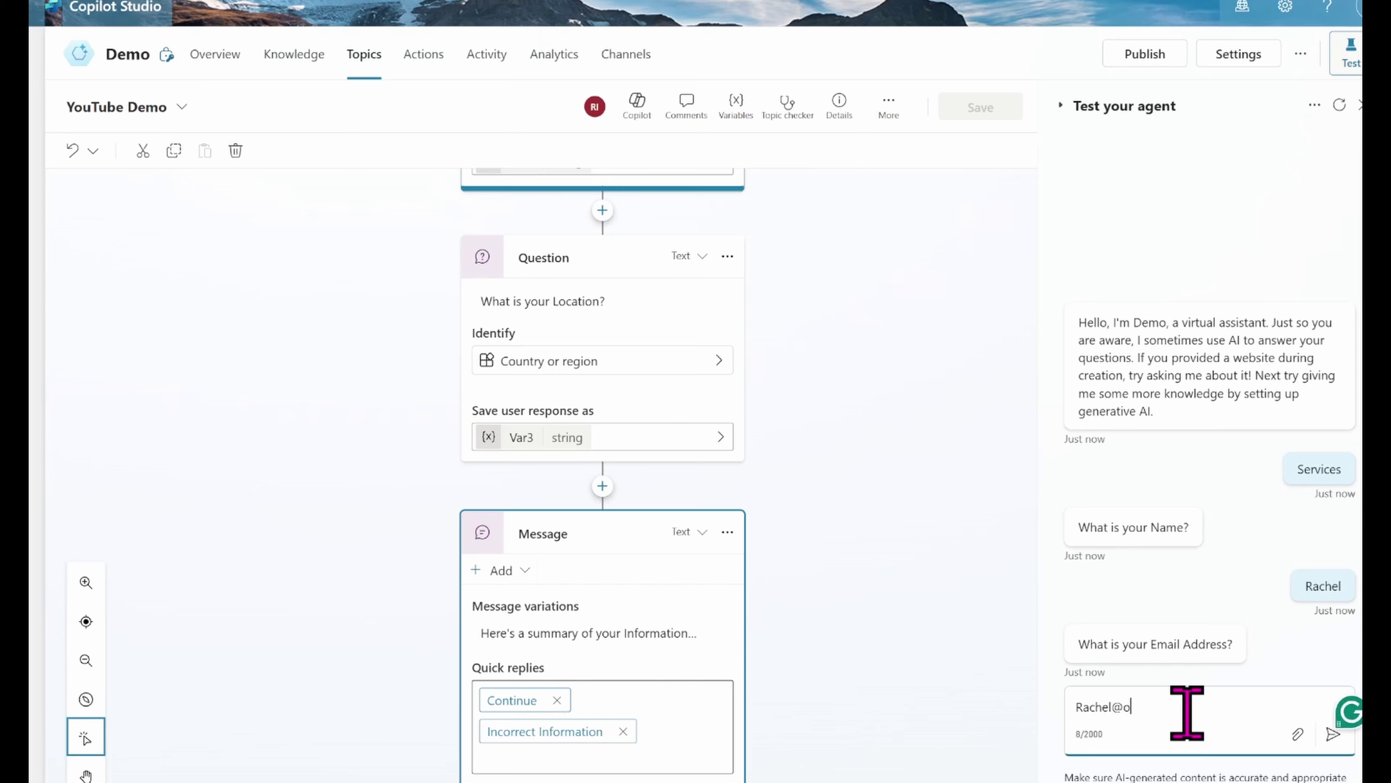
key(Return)
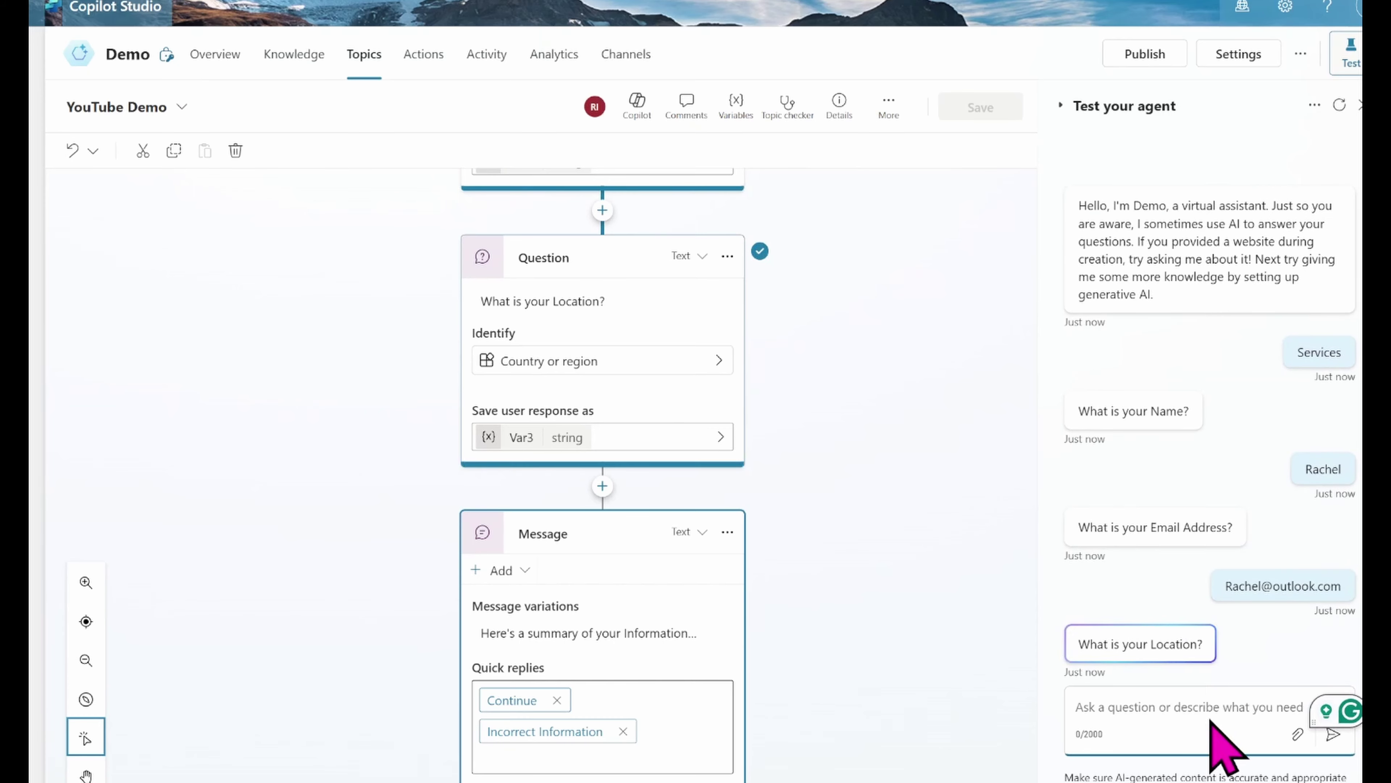
text(Malta)
key(Return)
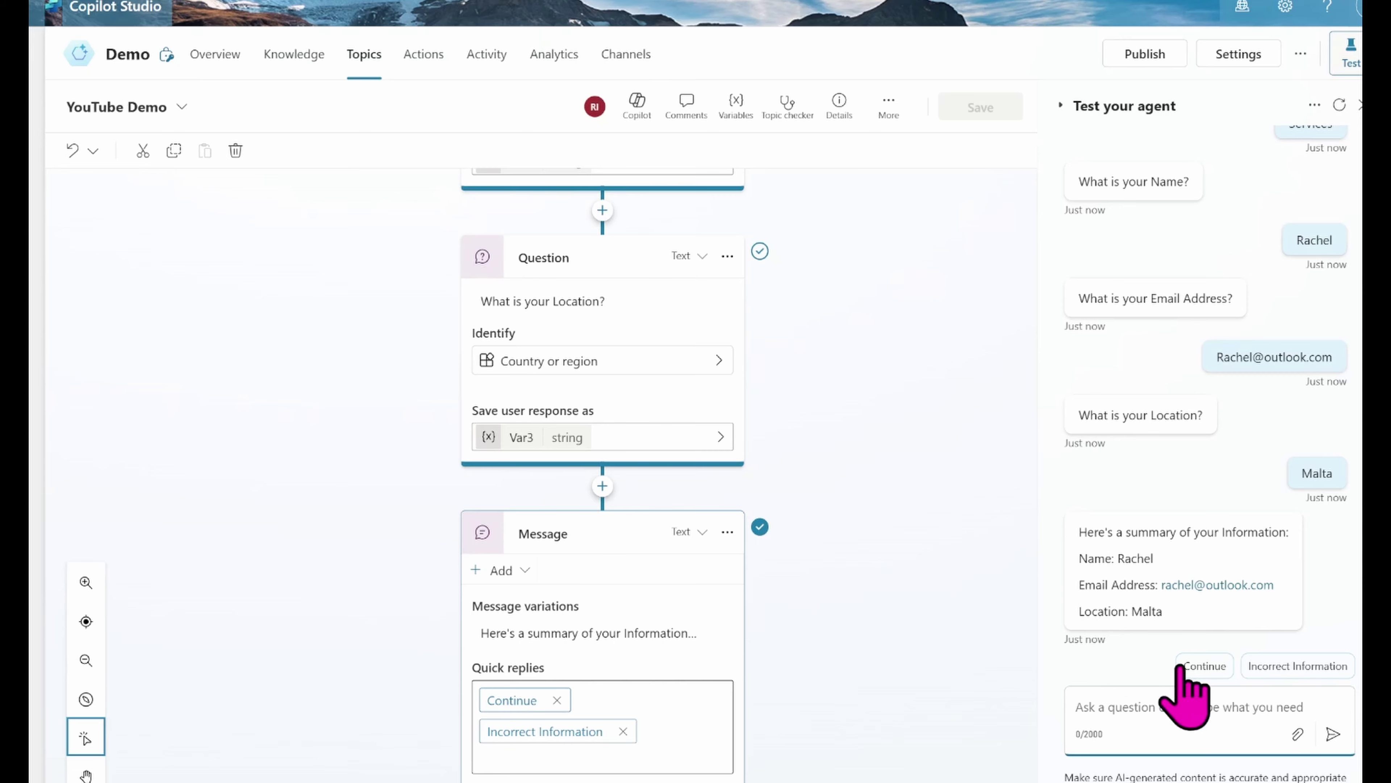
Step: Choose Continue on the summary, answer Yes, and select the agent's recap reply
click(1200, 665)
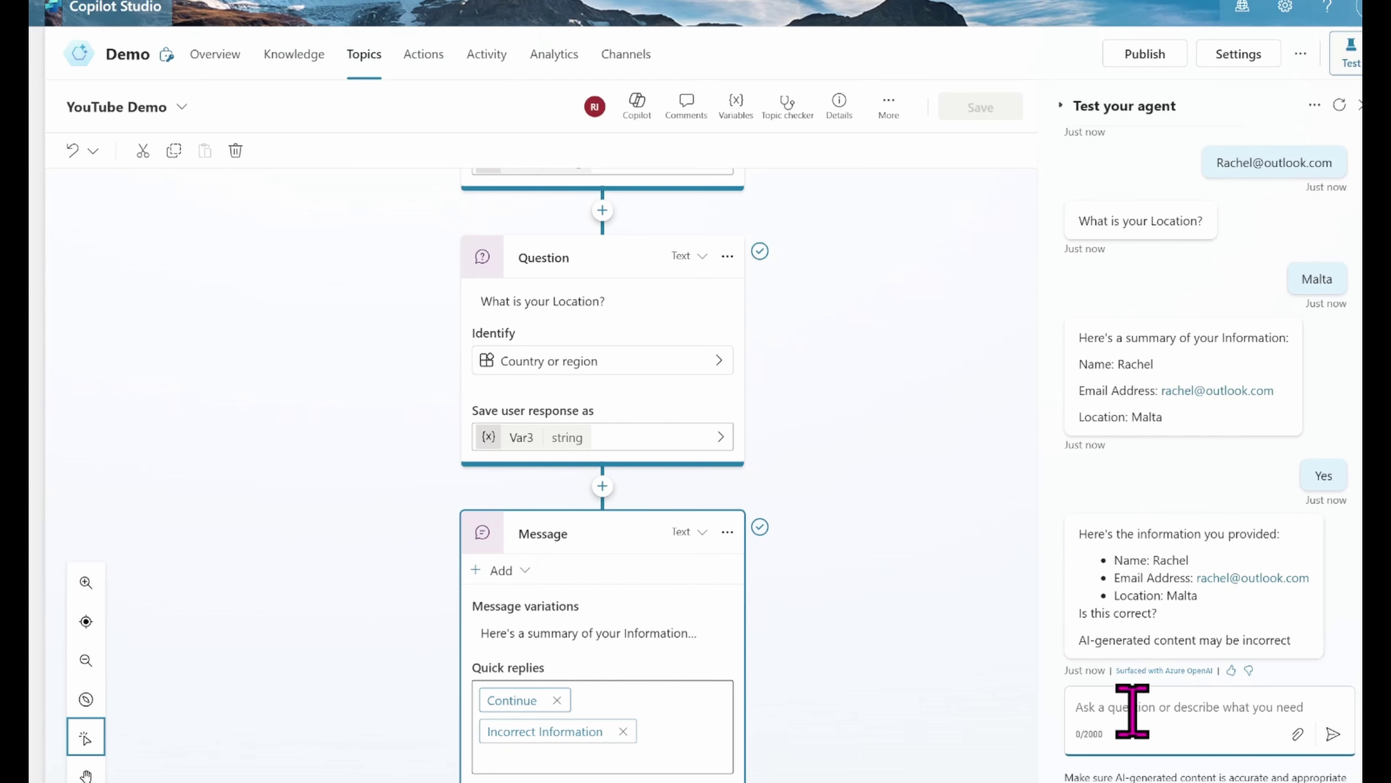
text(Ye)
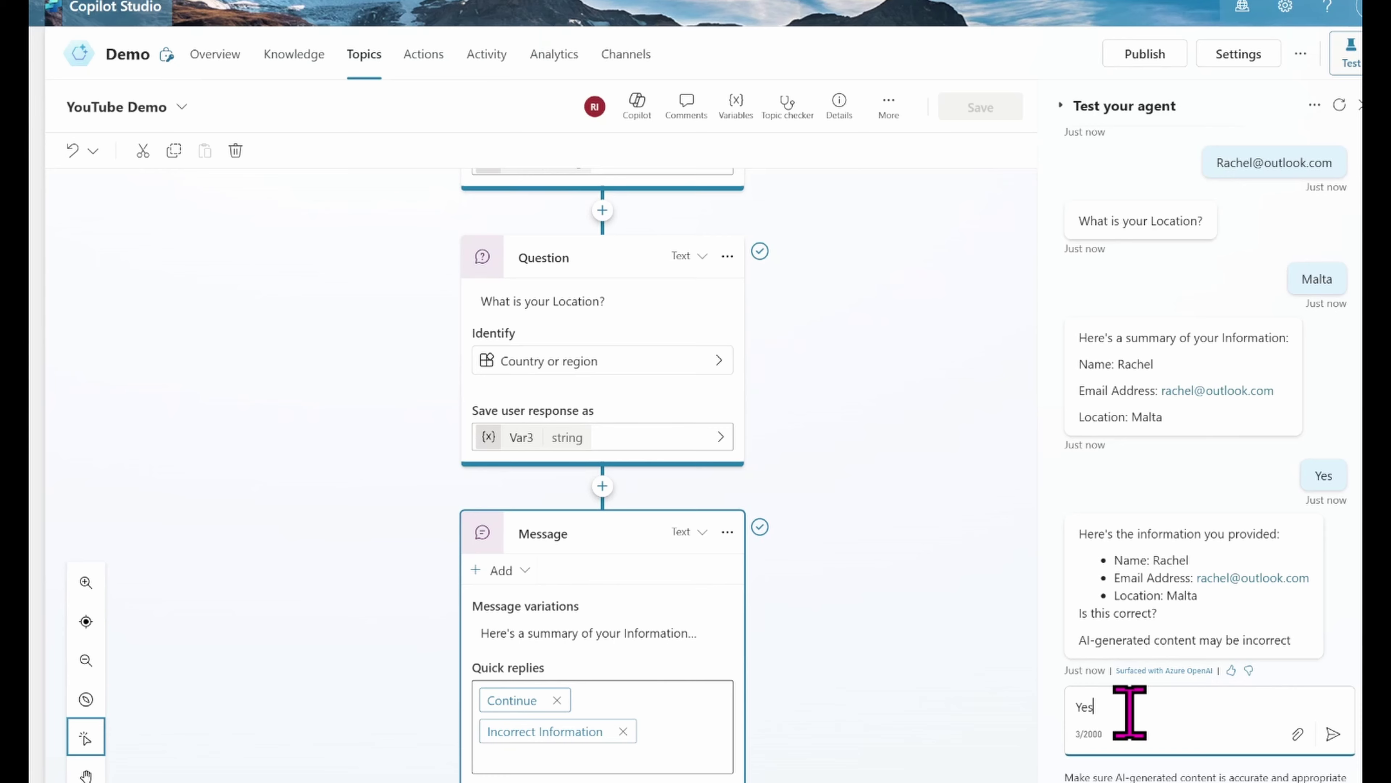
text(s)
key(Return)
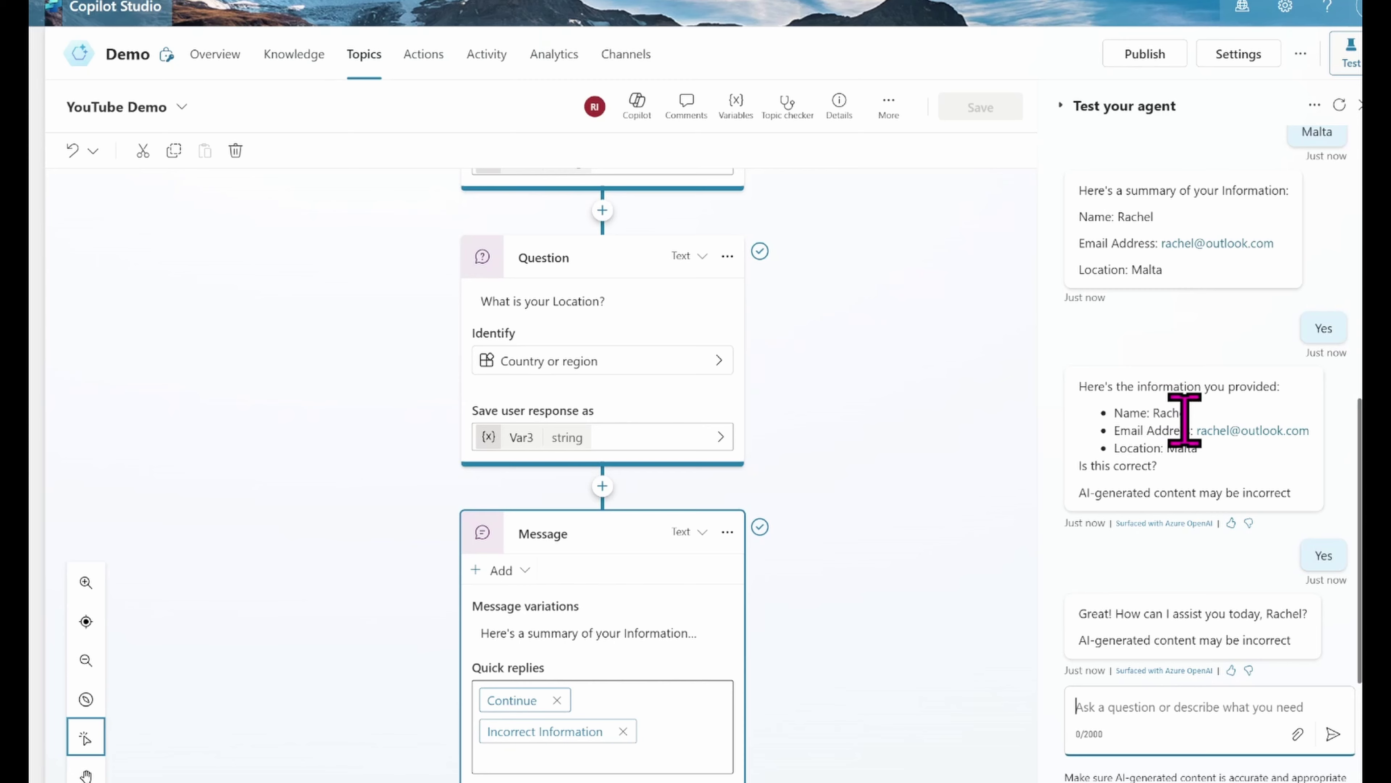
drag(1076, 384, 1306, 493)
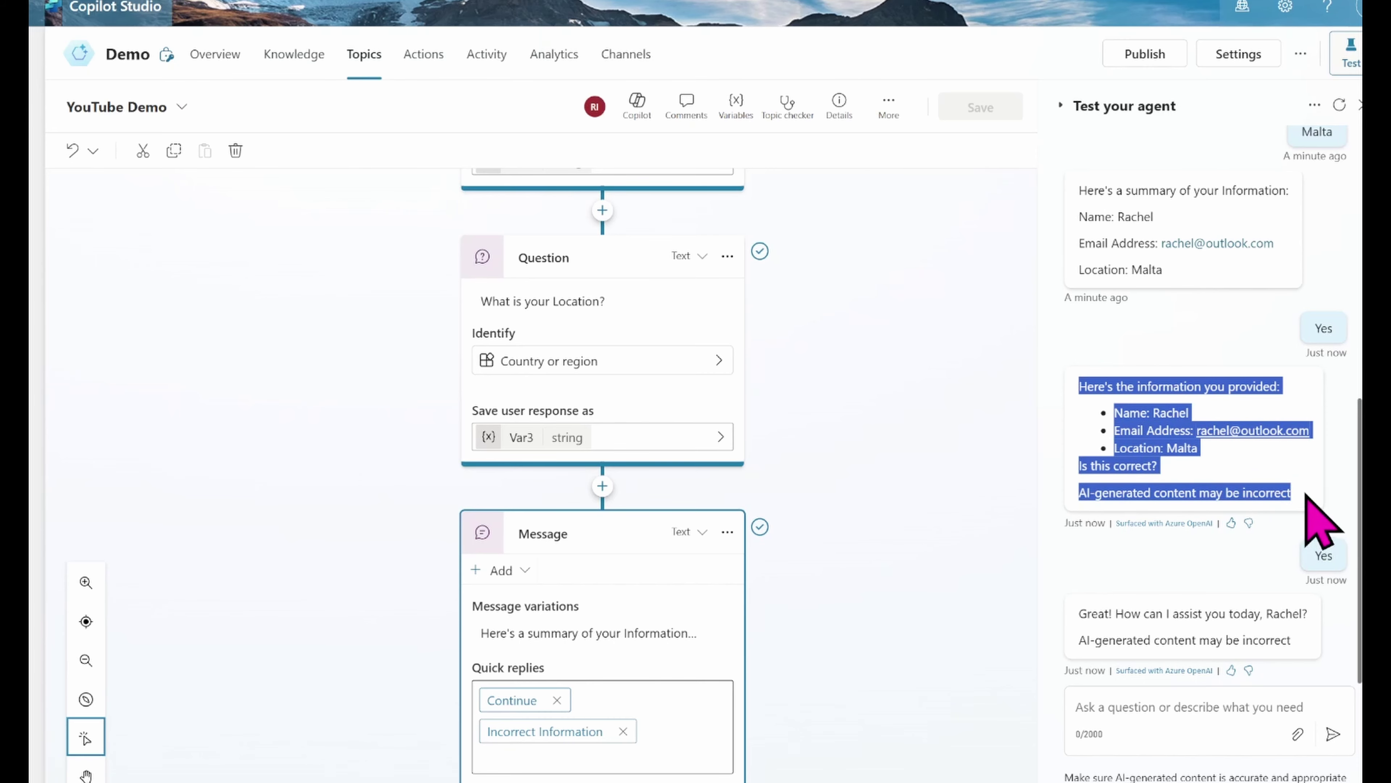
Step: Restart the test chat, open the YouTube Demo topic, and send 'Services'
click(1340, 104)
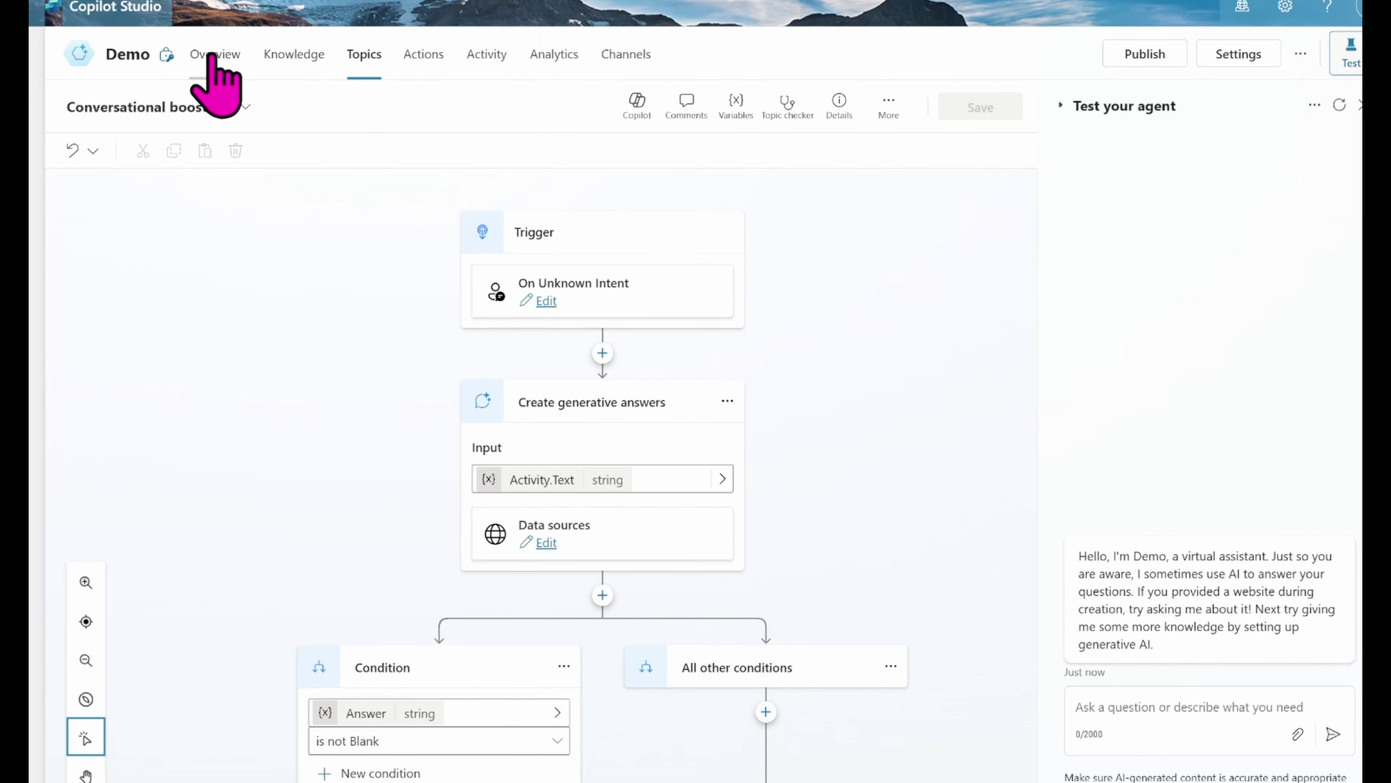
click(363, 60)
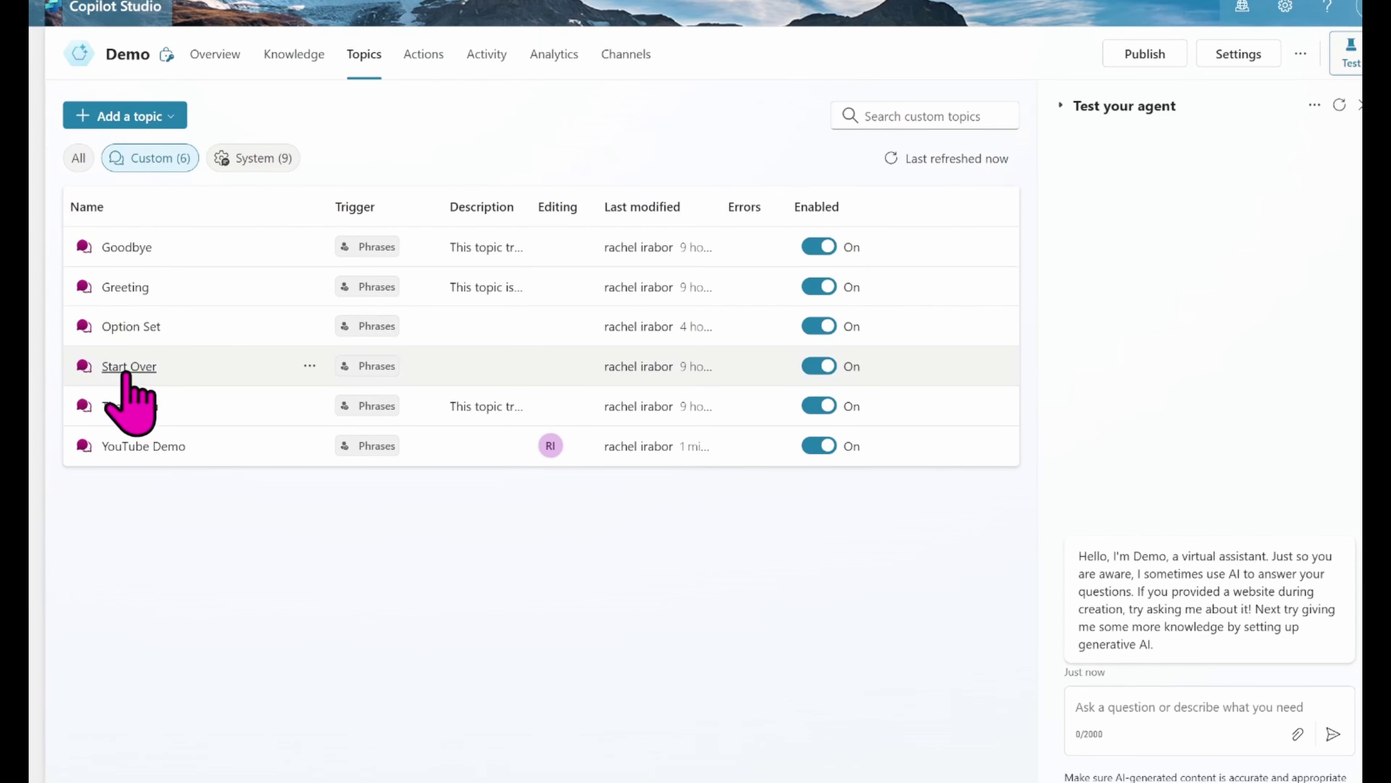
click(137, 446)
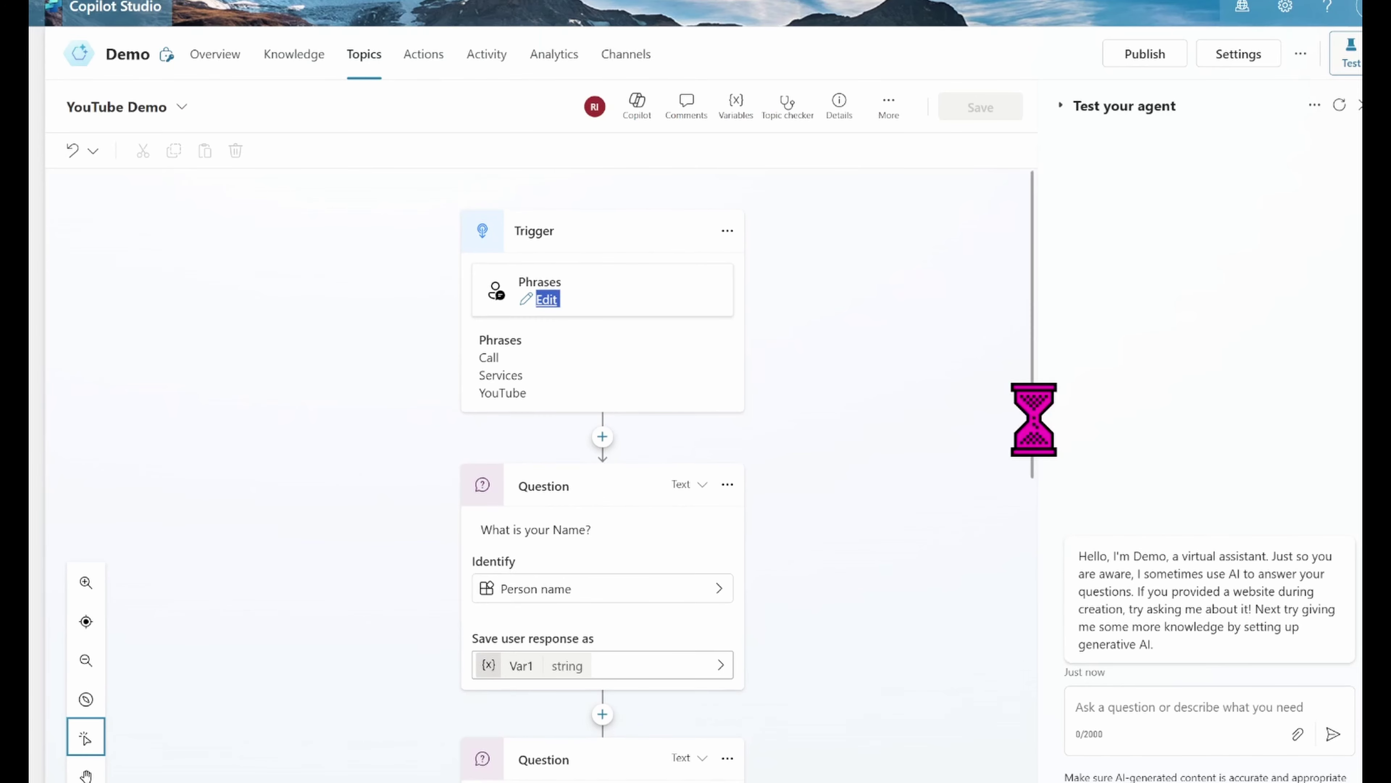
drag(1034, 419, 1056, 279)
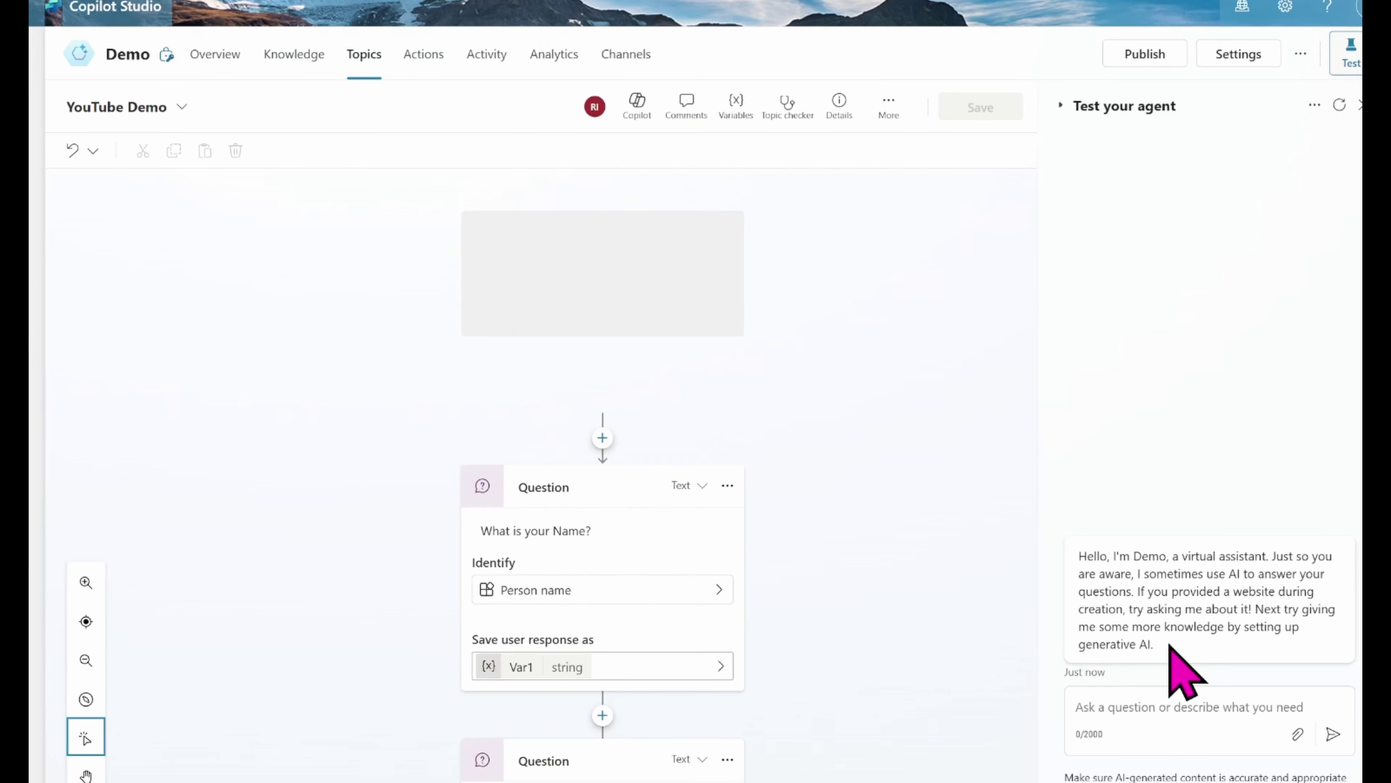
click(1104, 723)
text(S)
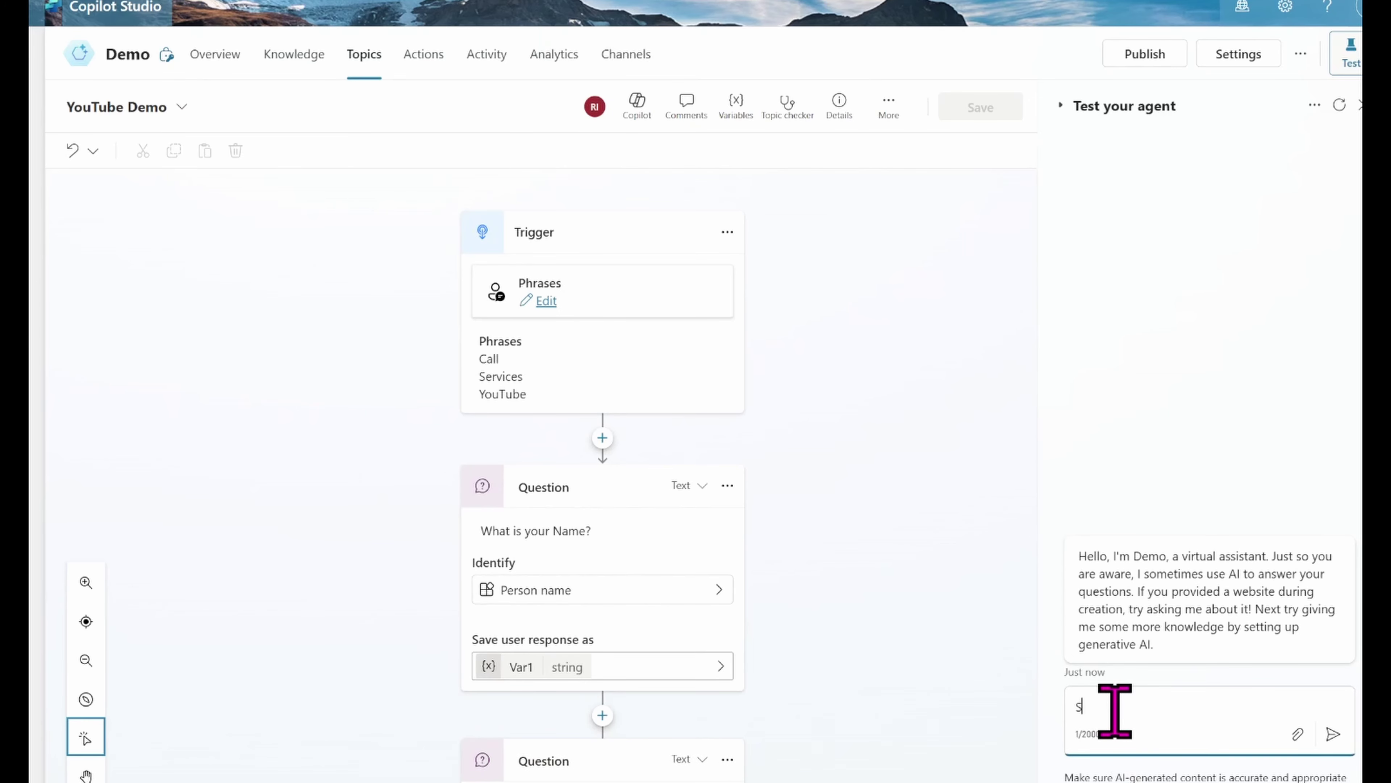
text(ervice)
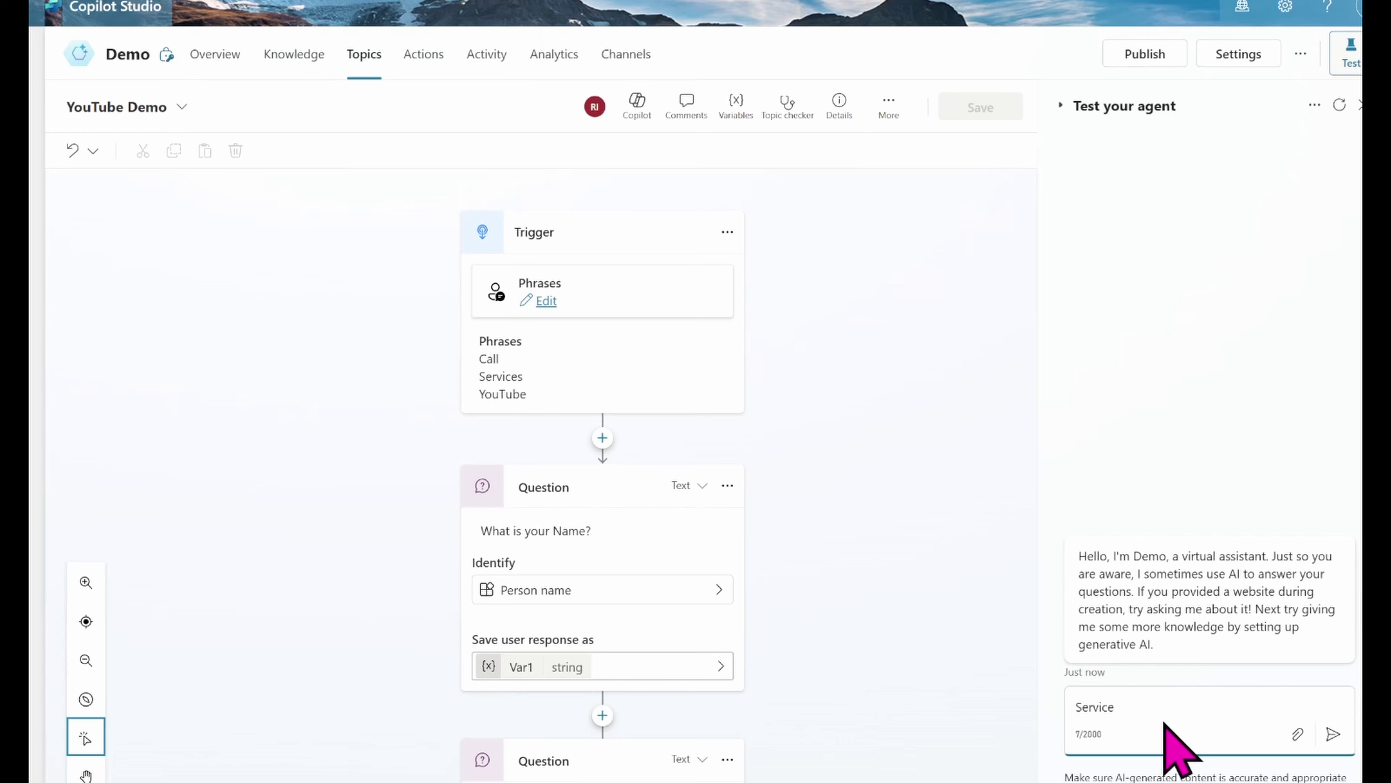
text(s)
key(Return)
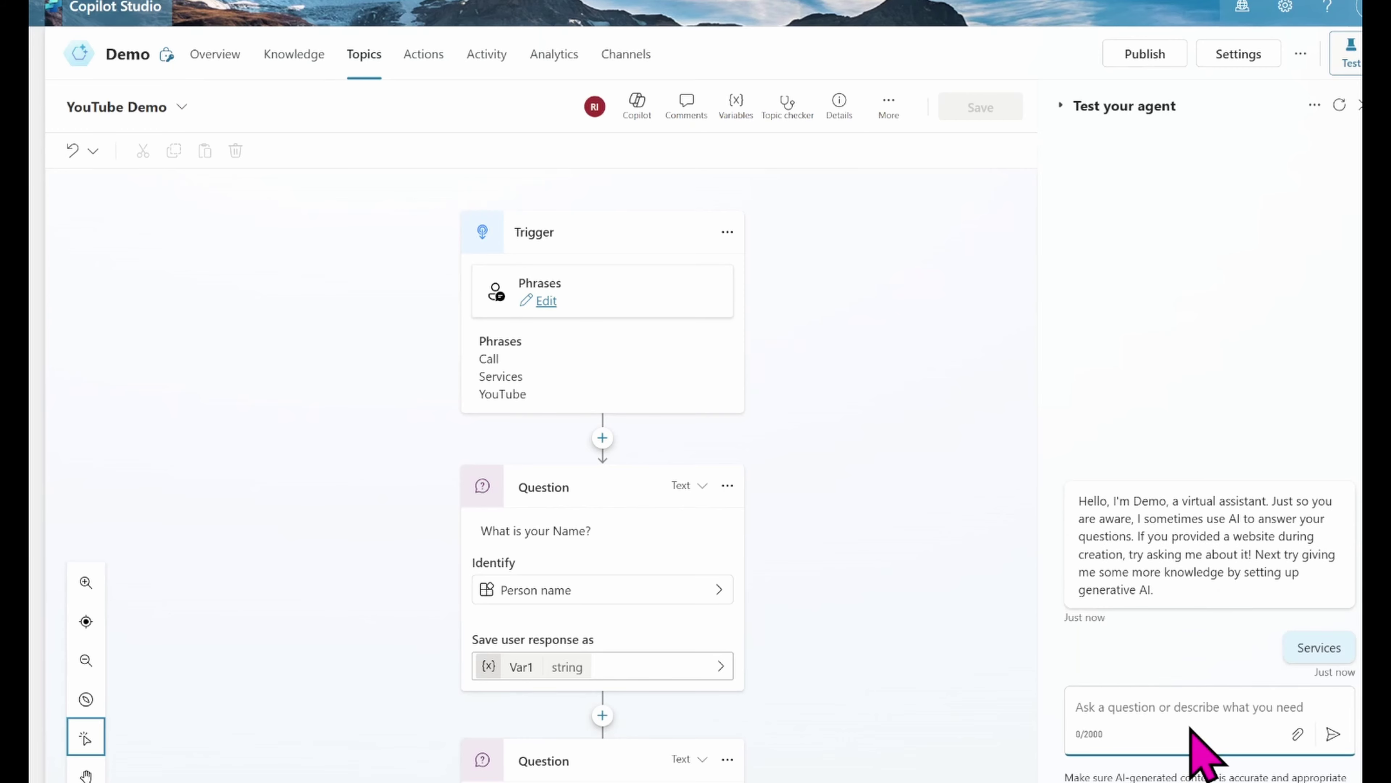
Step: Give a name, an email address and Malta, then choose Incorrect Information
text(R)
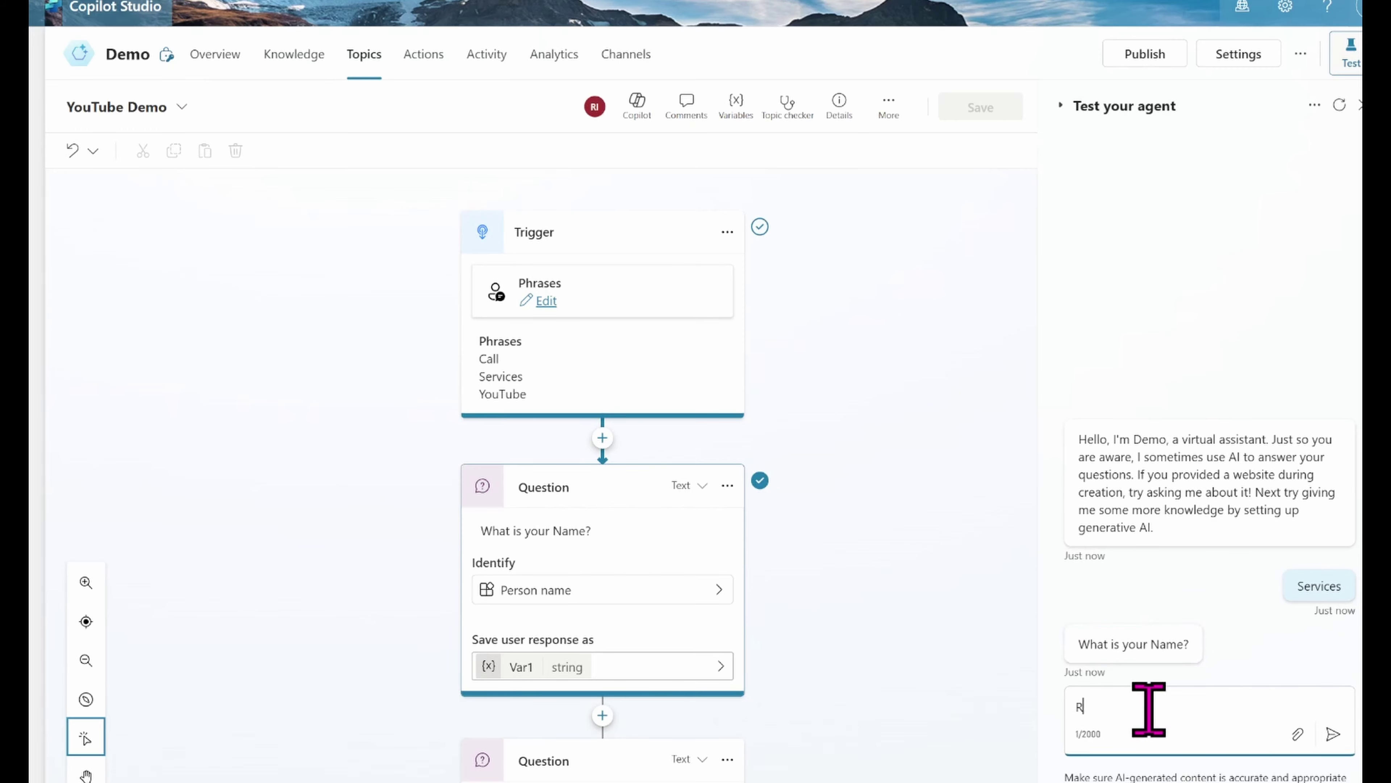
text(achel)
key(Return)
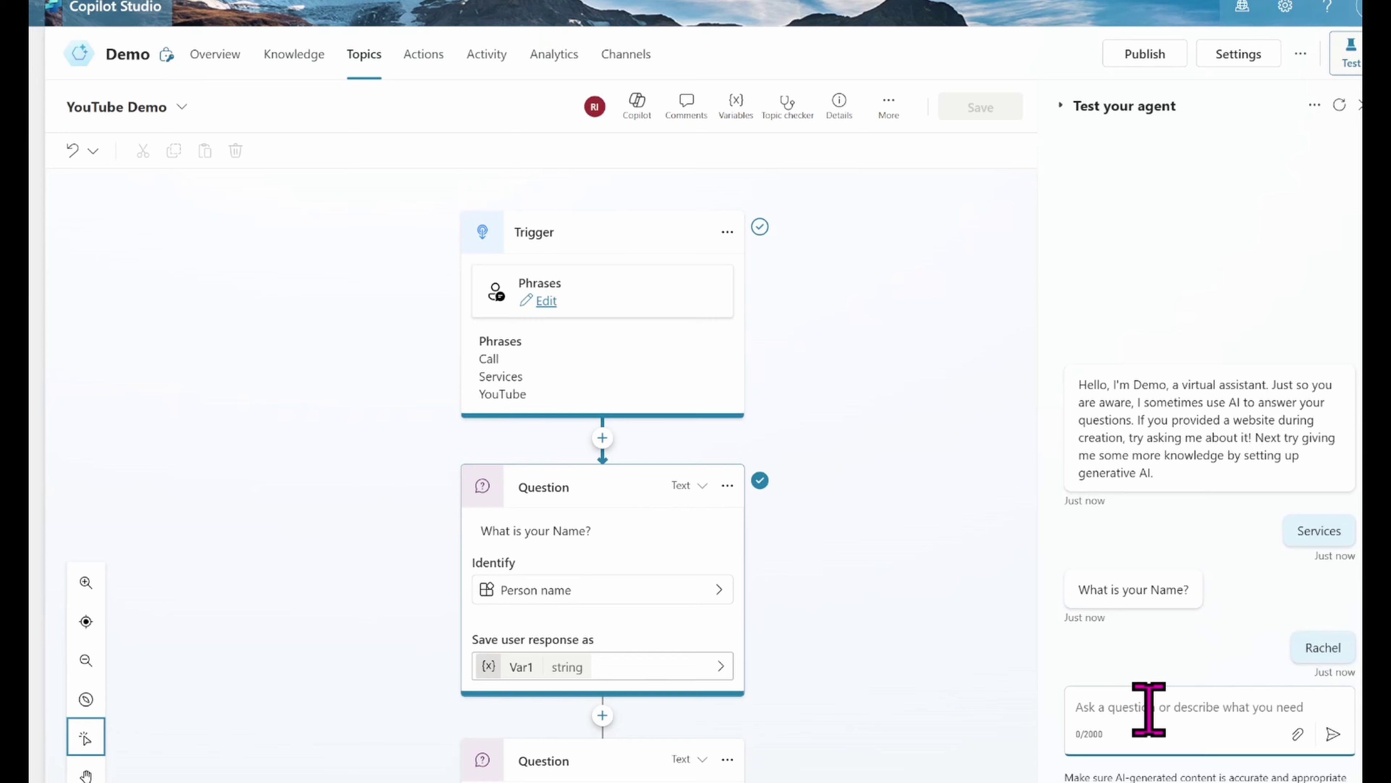
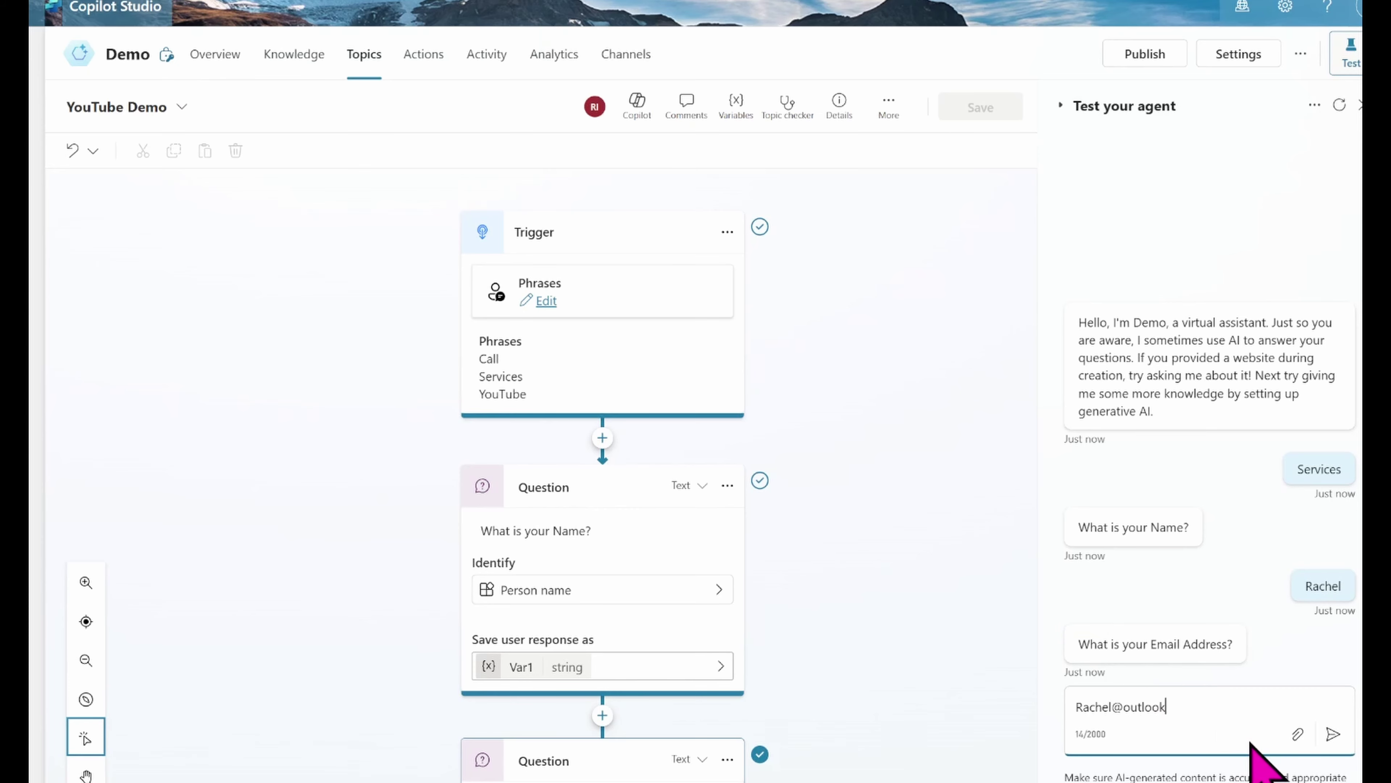
key(Return)
text(M)
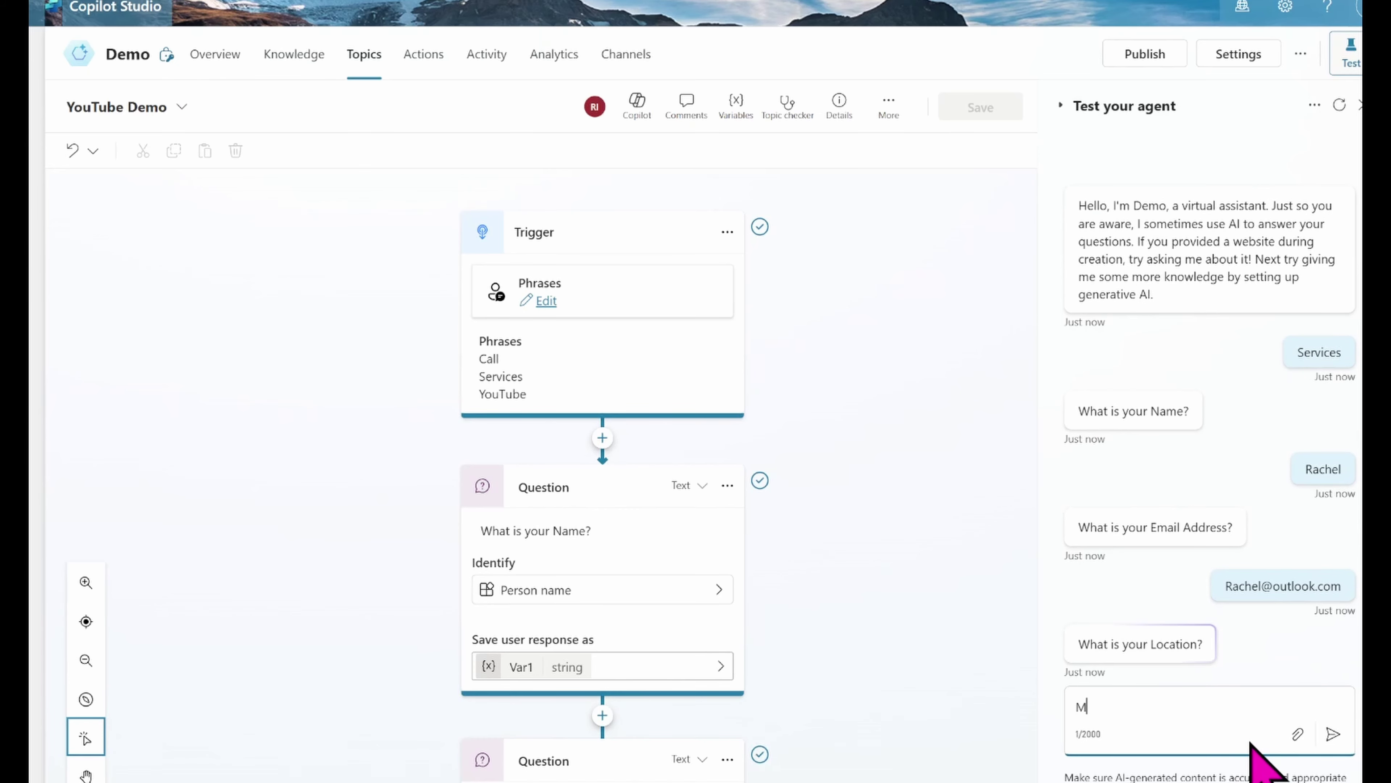
text(alta)
key(Return)
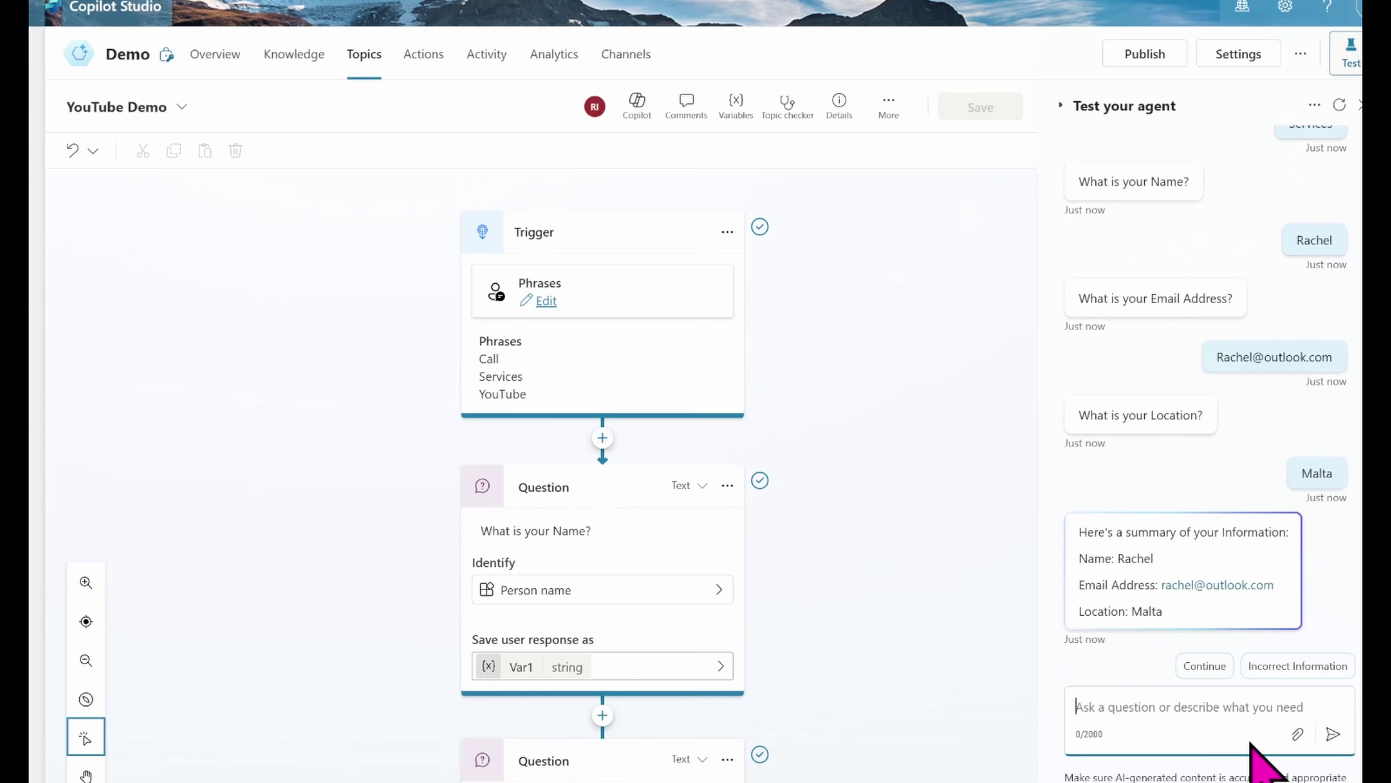
click(1282, 666)
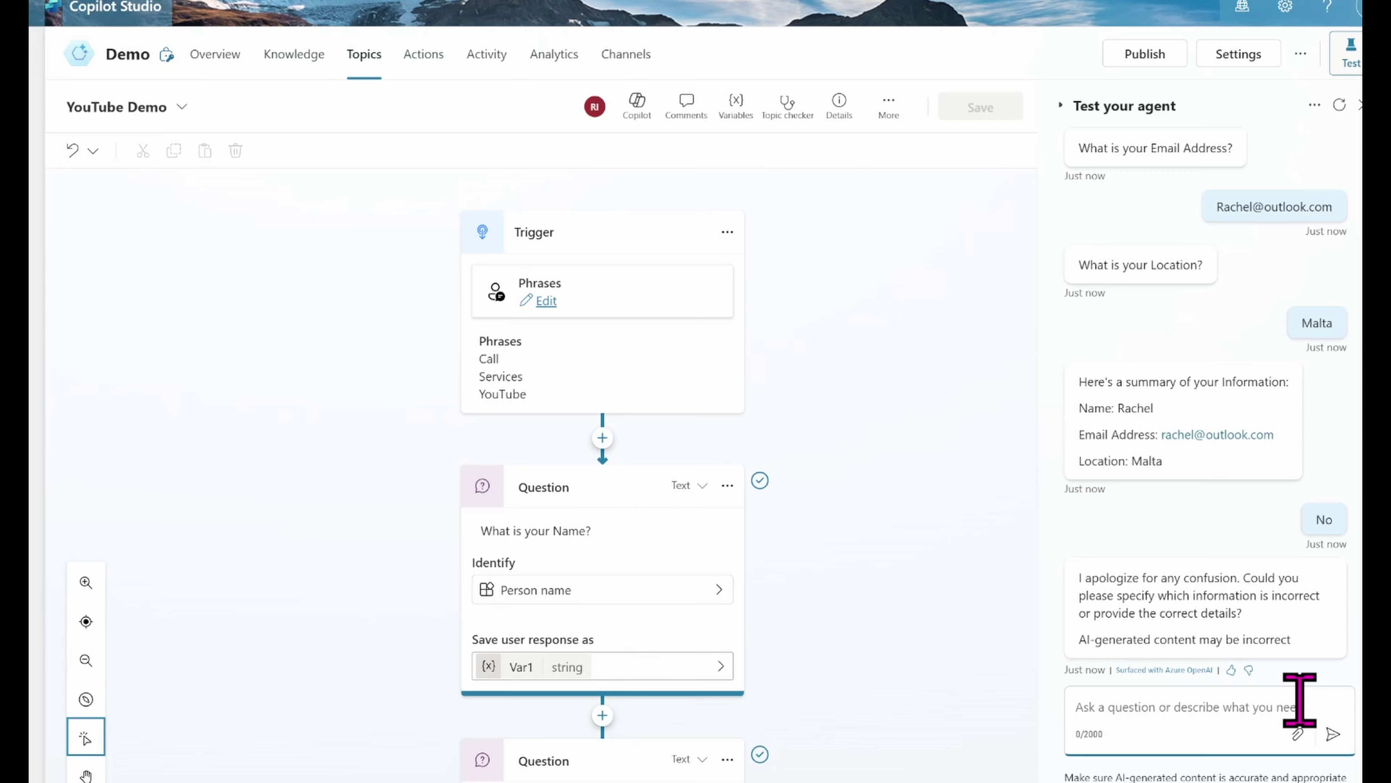
Step: Inspect the Continue (Yes) and Incorrect Information (No) quick replies, close the properties panel, and save
scroll(1040, 518, down, 2)
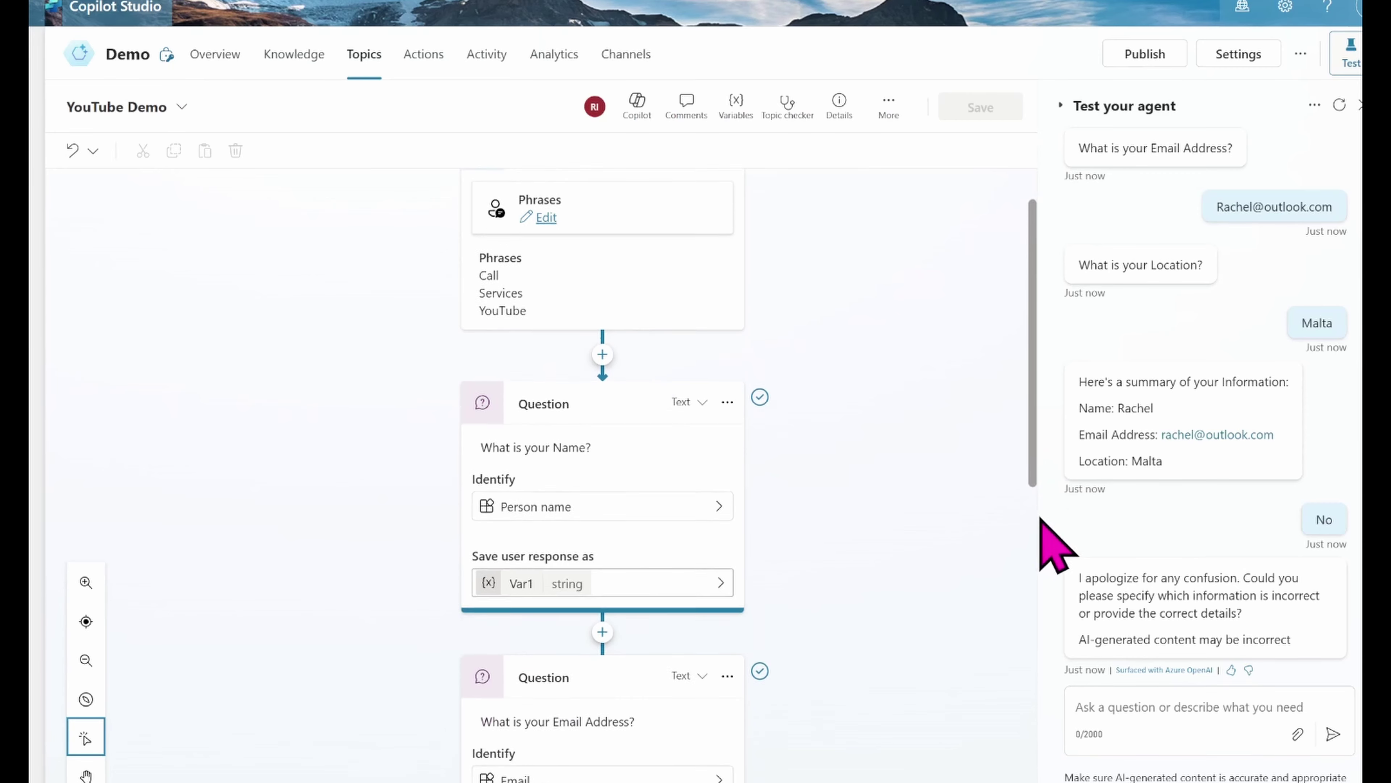
scroll(1041, 518, down, 10)
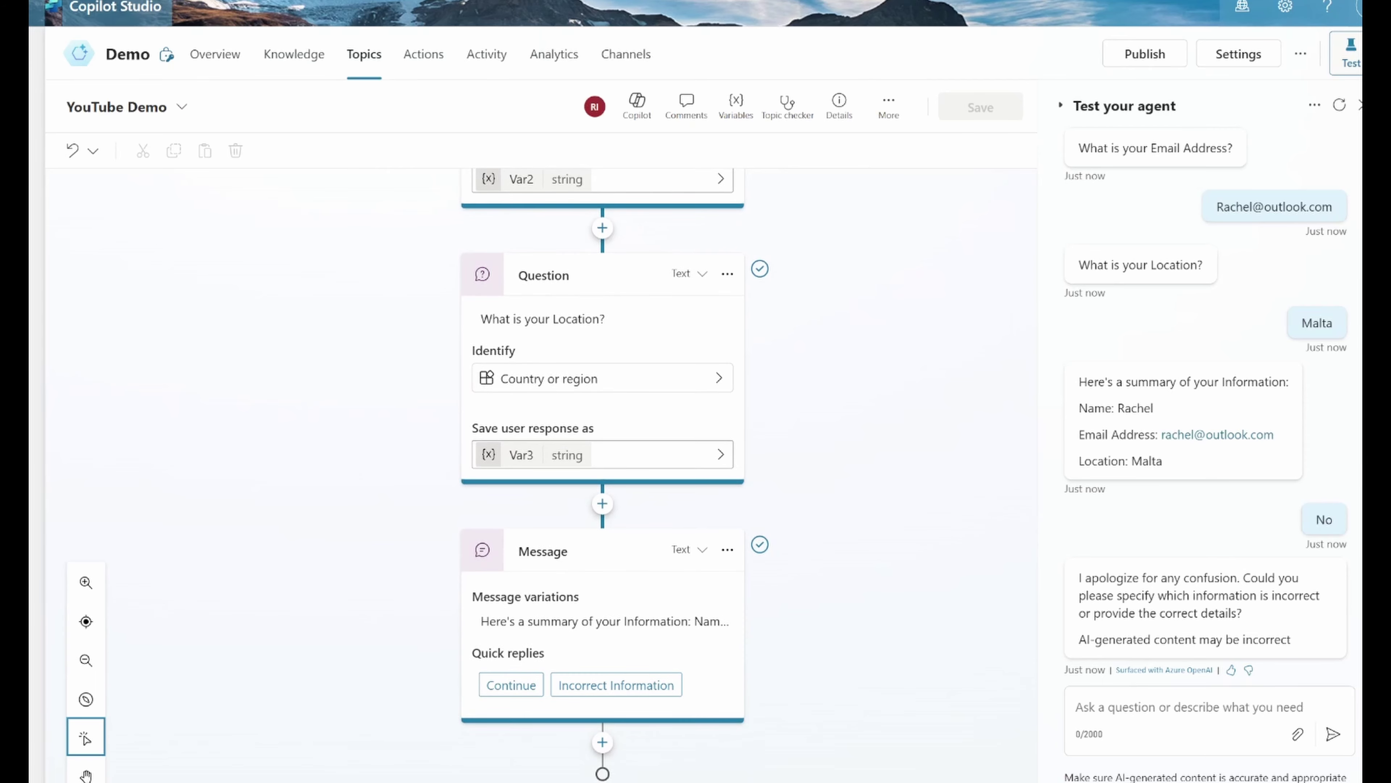
click(506, 687)
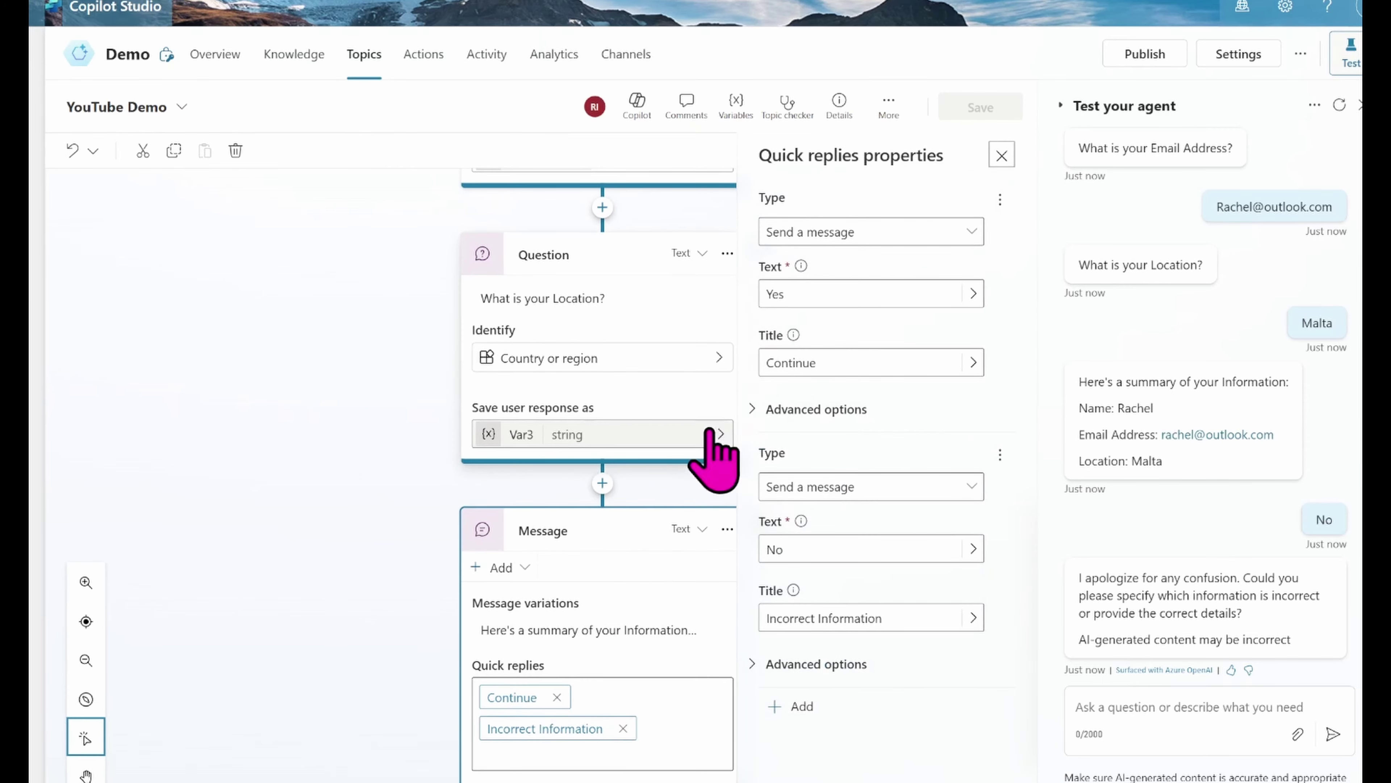
click(807, 290)
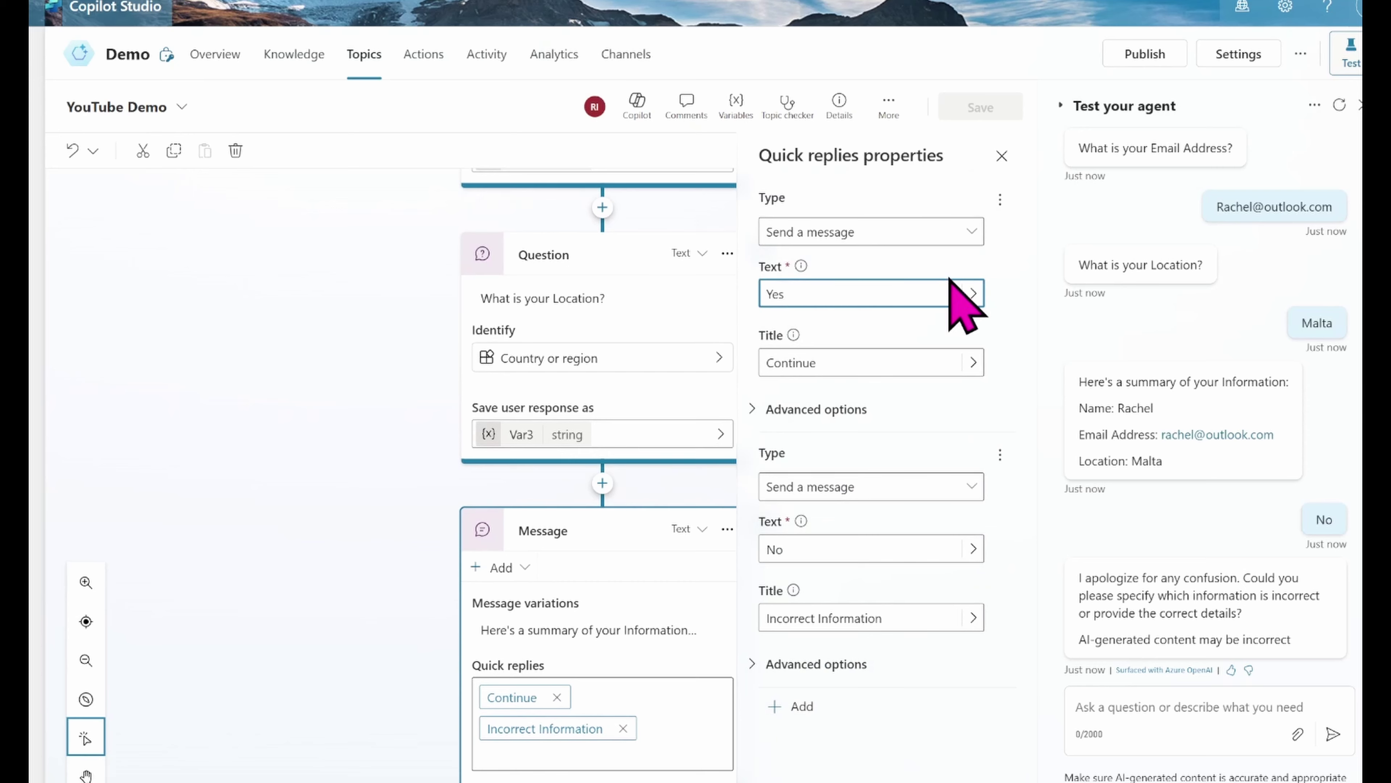
click(560, 727)
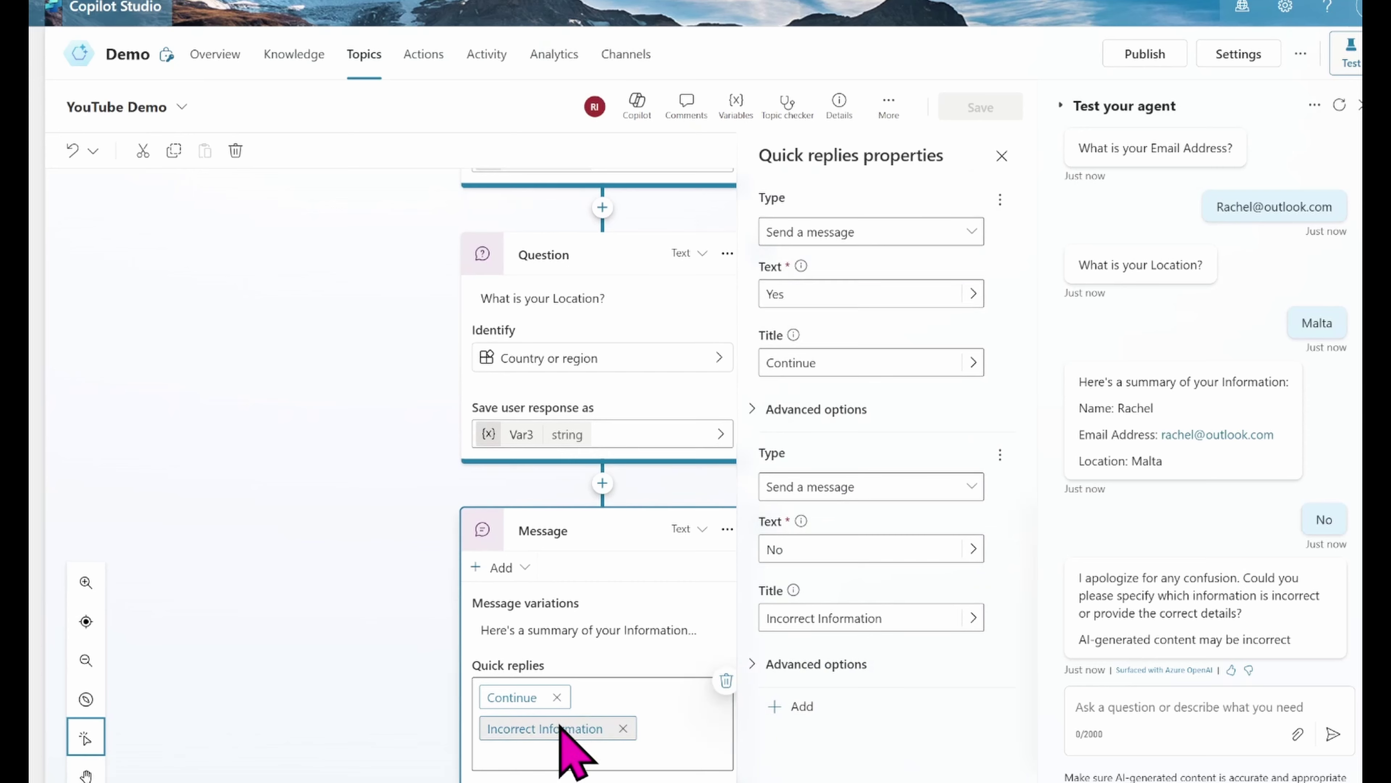
click(561, 729)
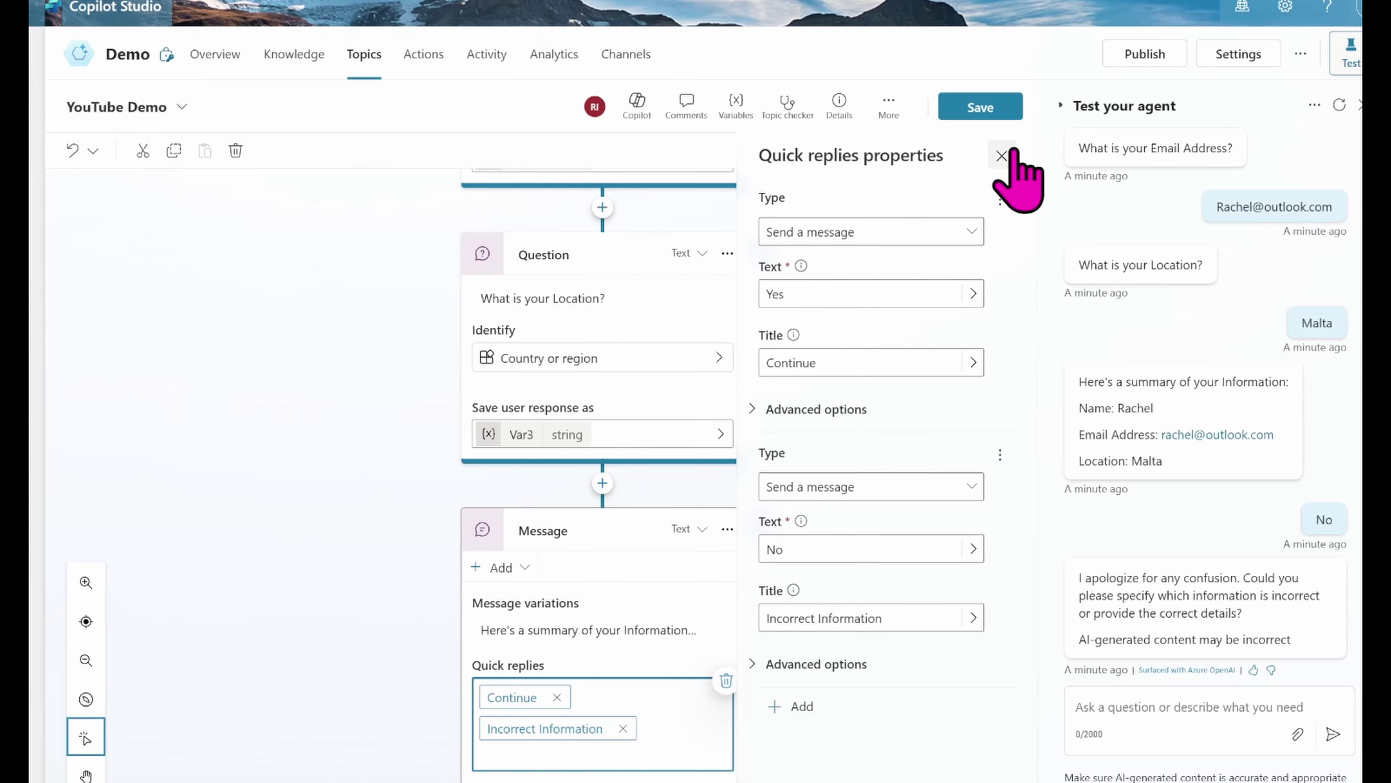
click(1002, 156)
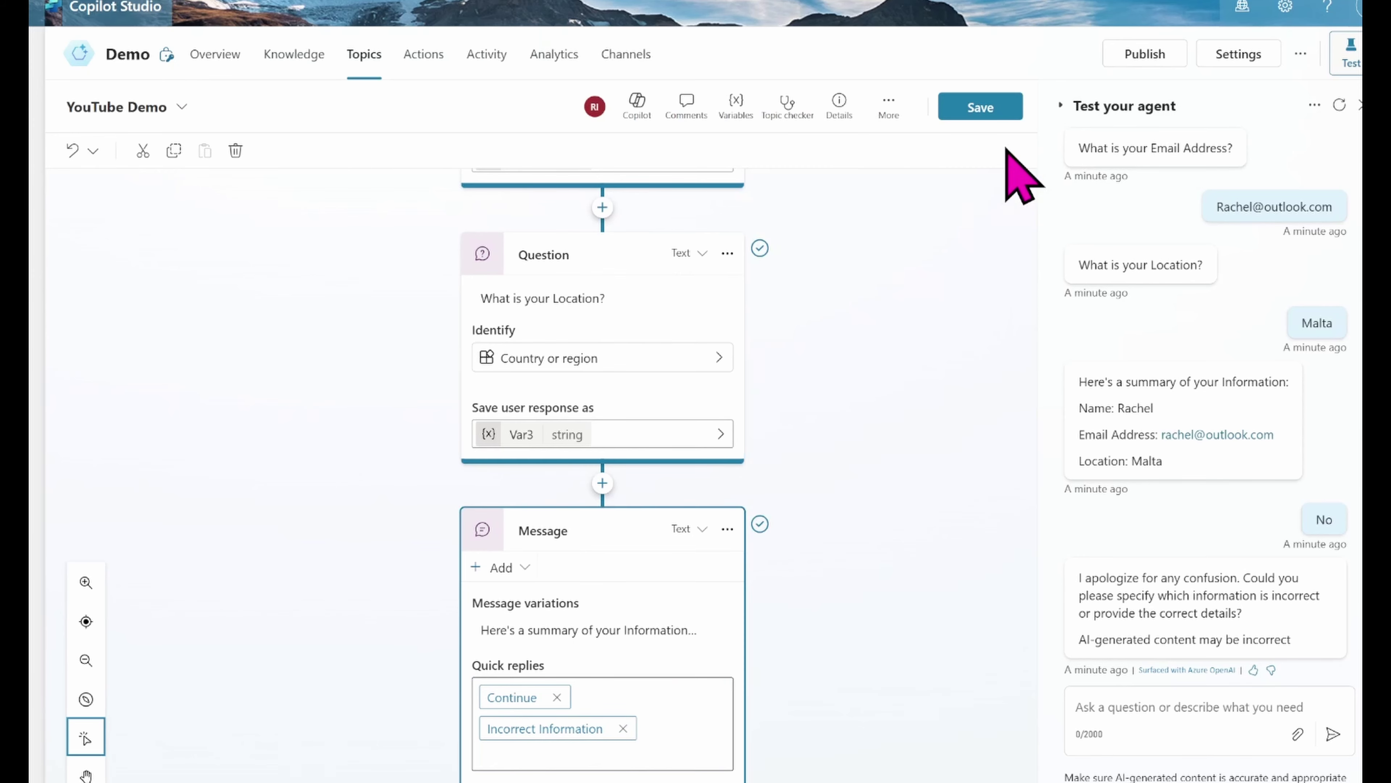
click(980, 108)
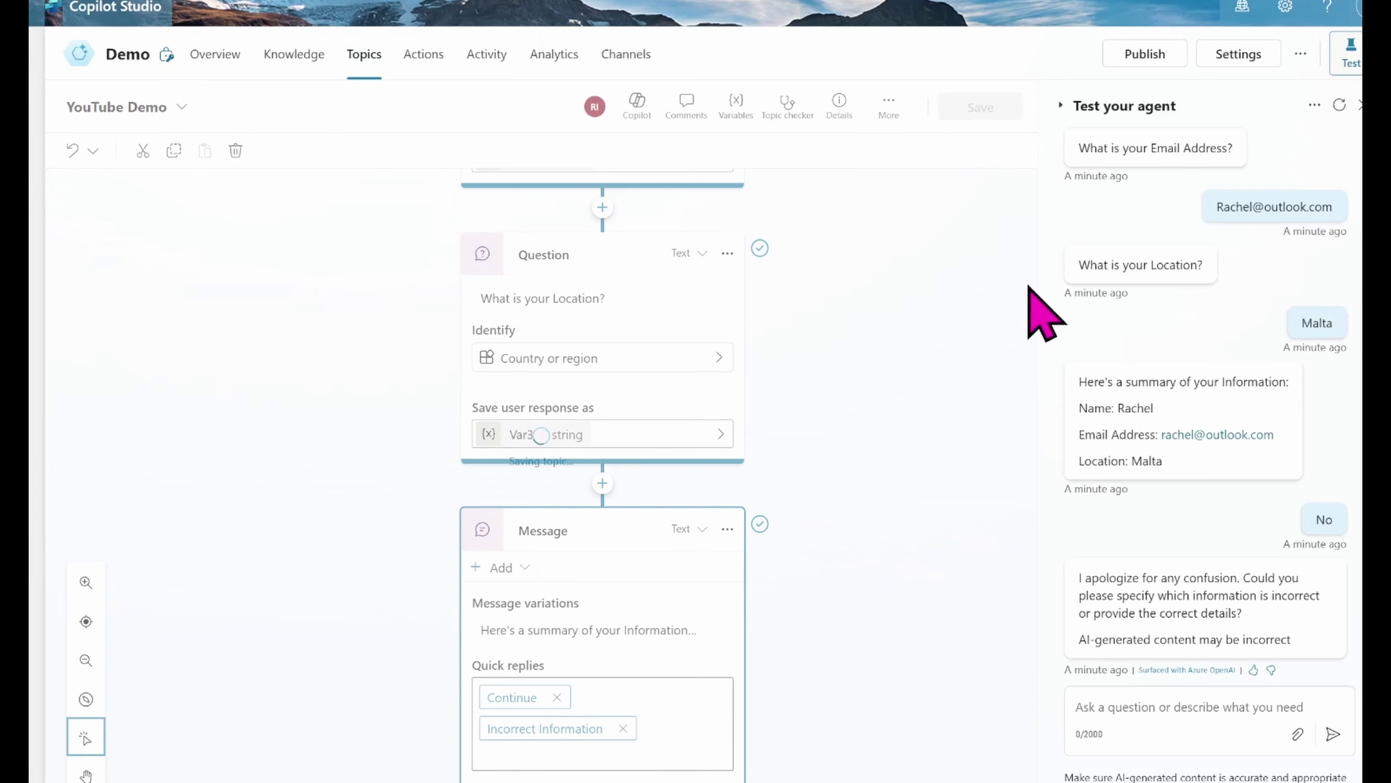
Step: Refresh the test chat, delete the summary Message node, and save the YouTube Demo topic
click(1338, 105)
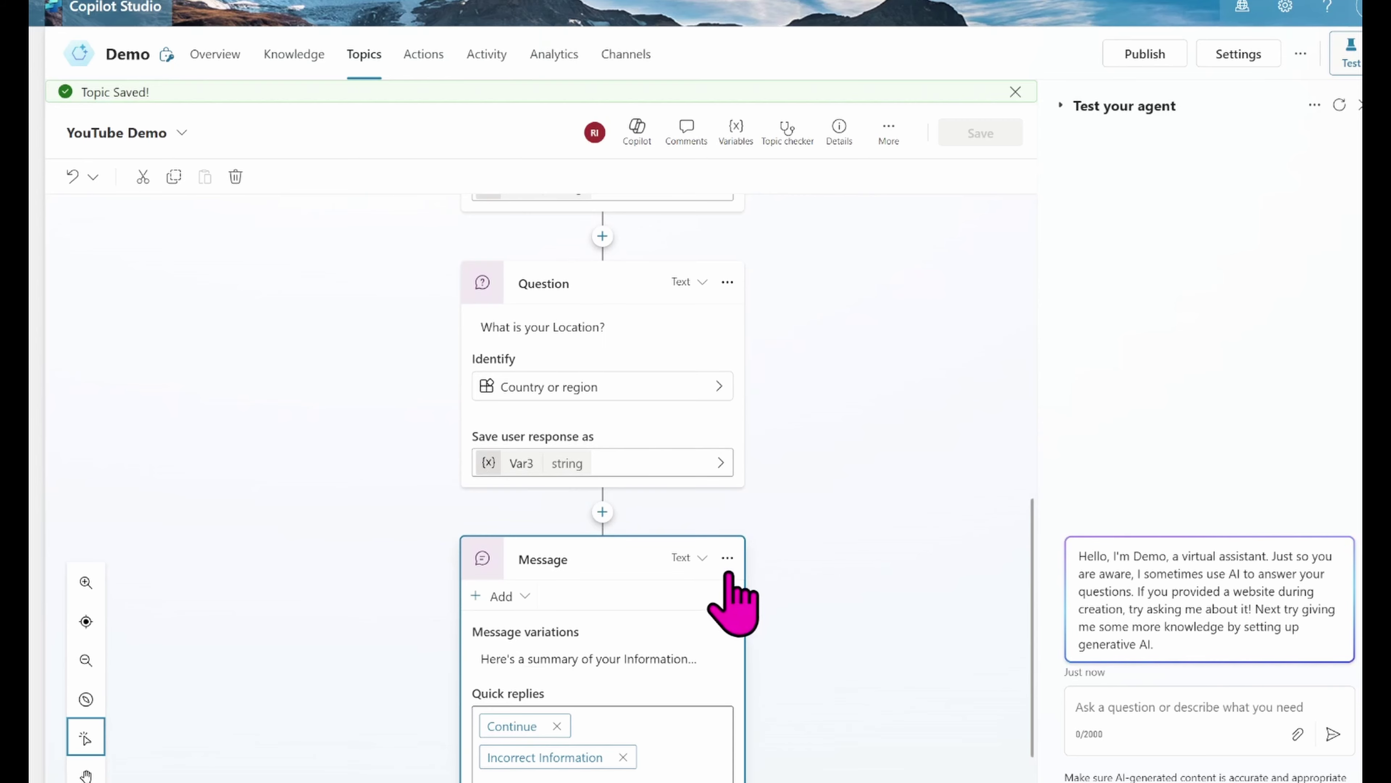
click(728, 558)
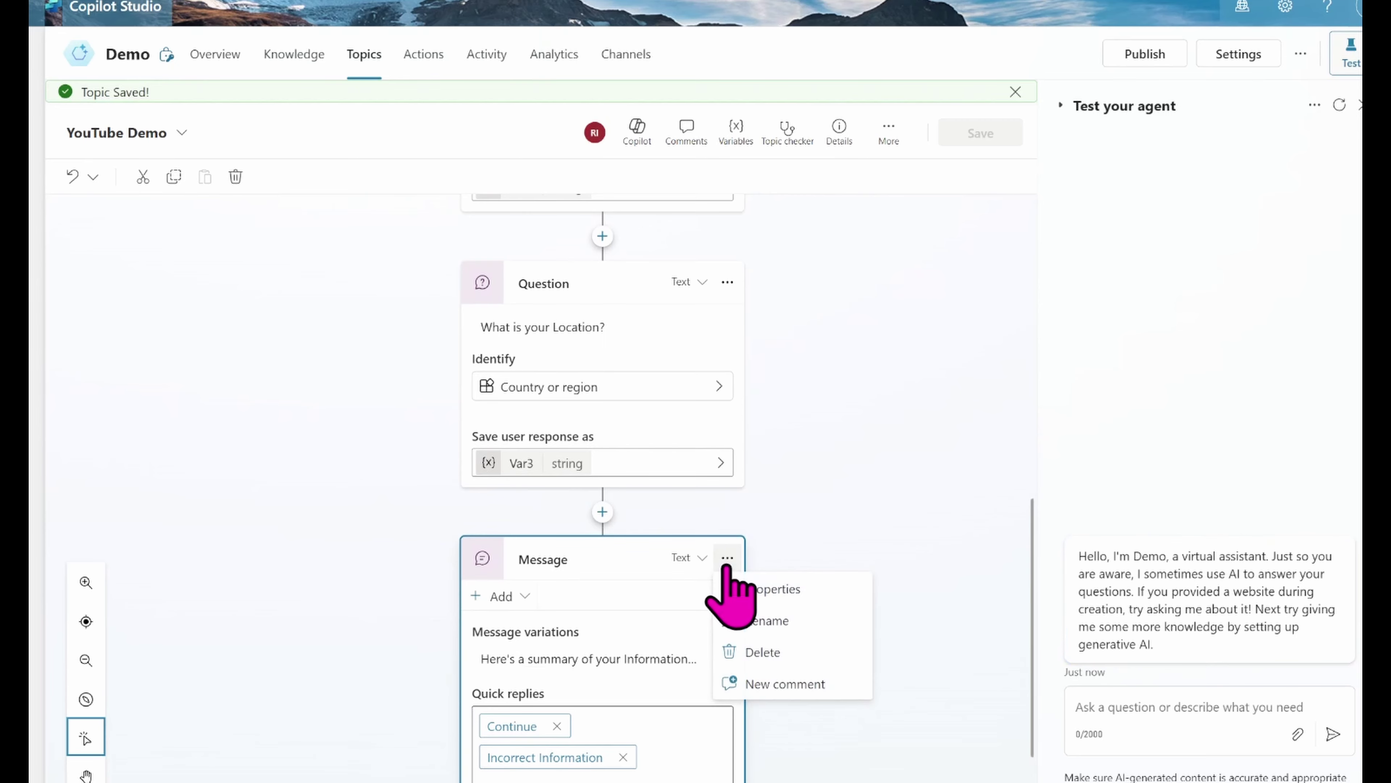
click(751, 662)
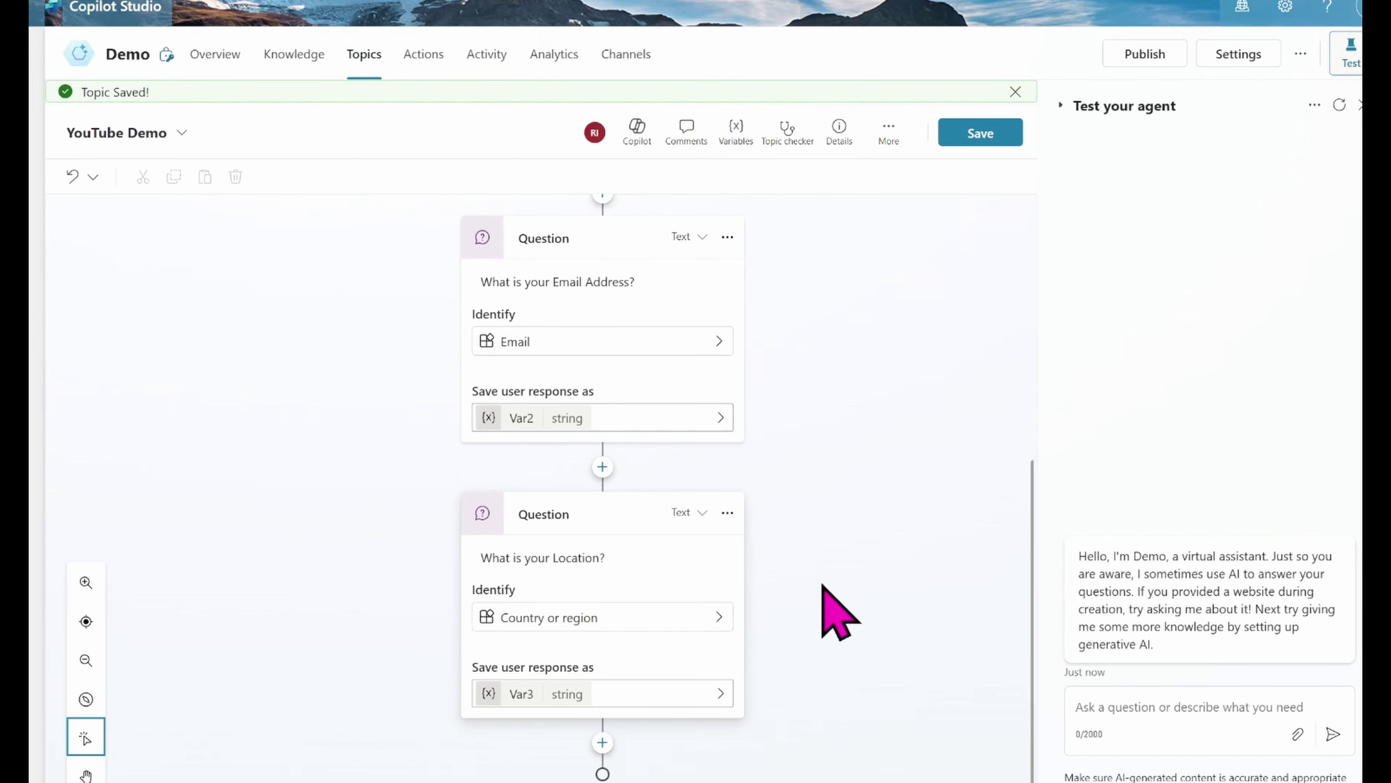
click(980, 134)
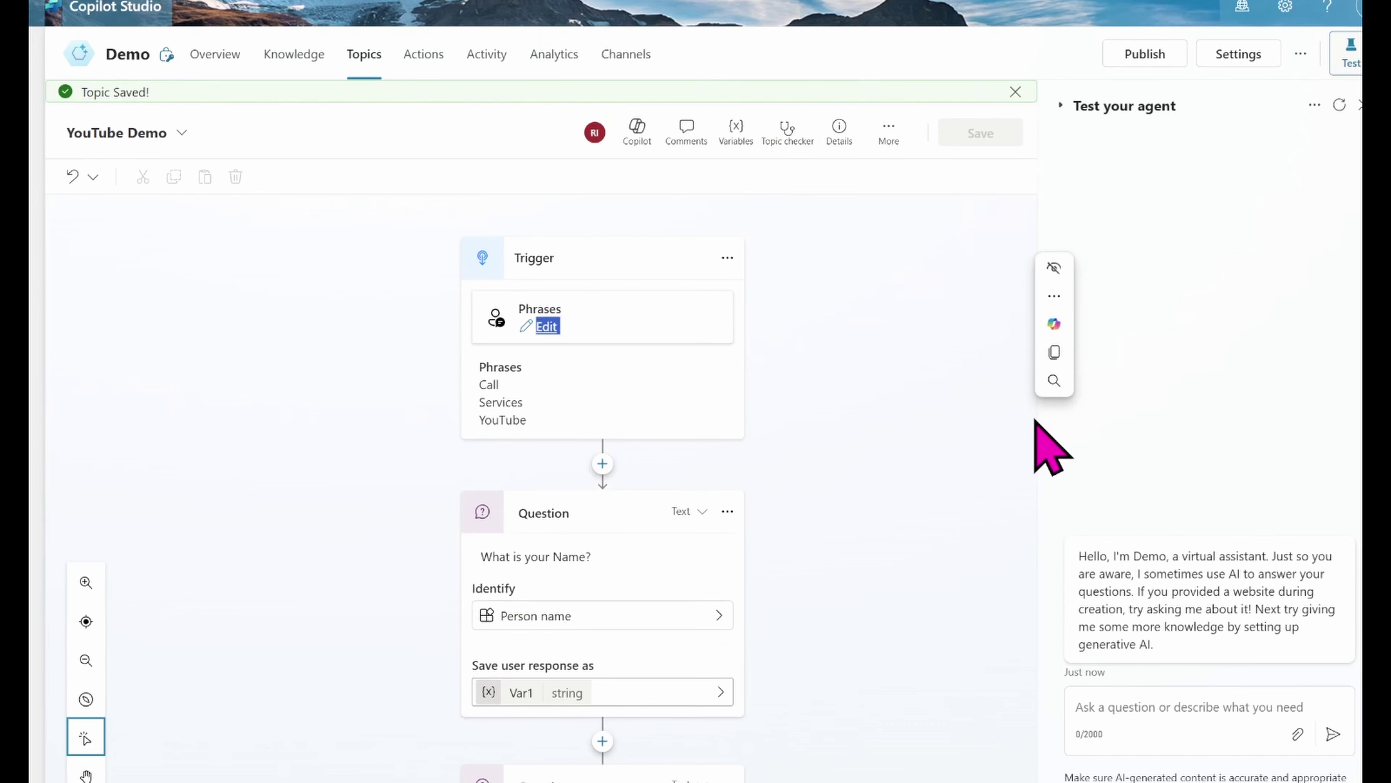
drag(1034, 420, 1012, 724)
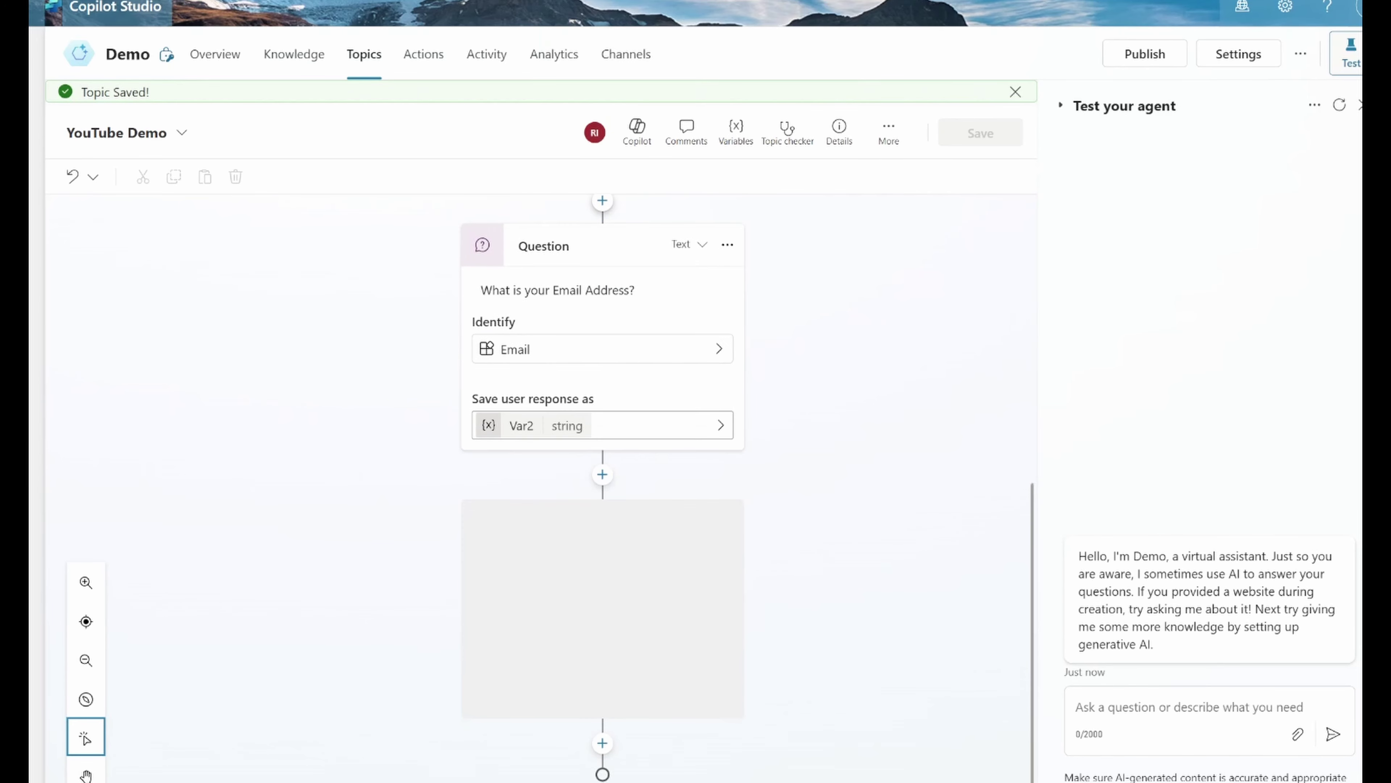
Step: Add an Ask with adaptive card node after the Location question and open its properties
click(602, 742)
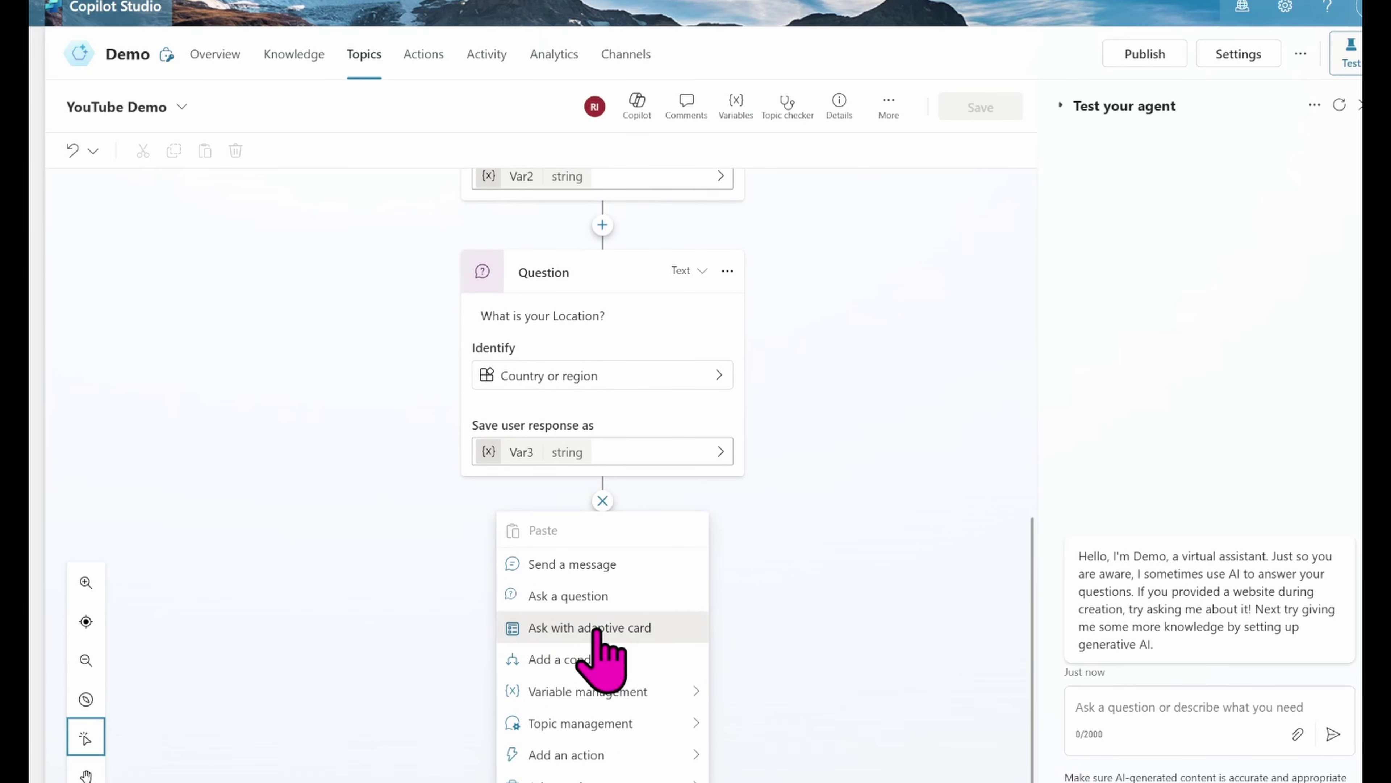
click(596, 629)
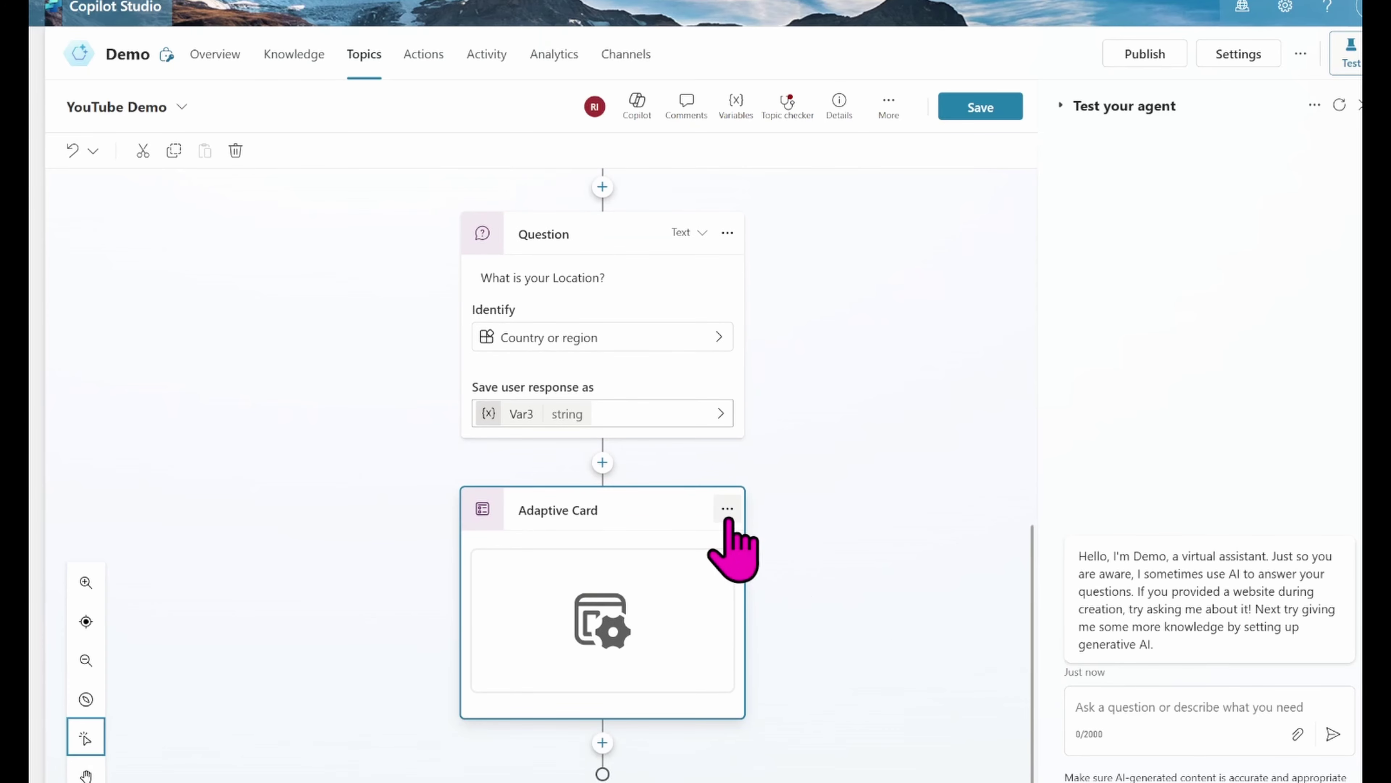
click(727, 515)
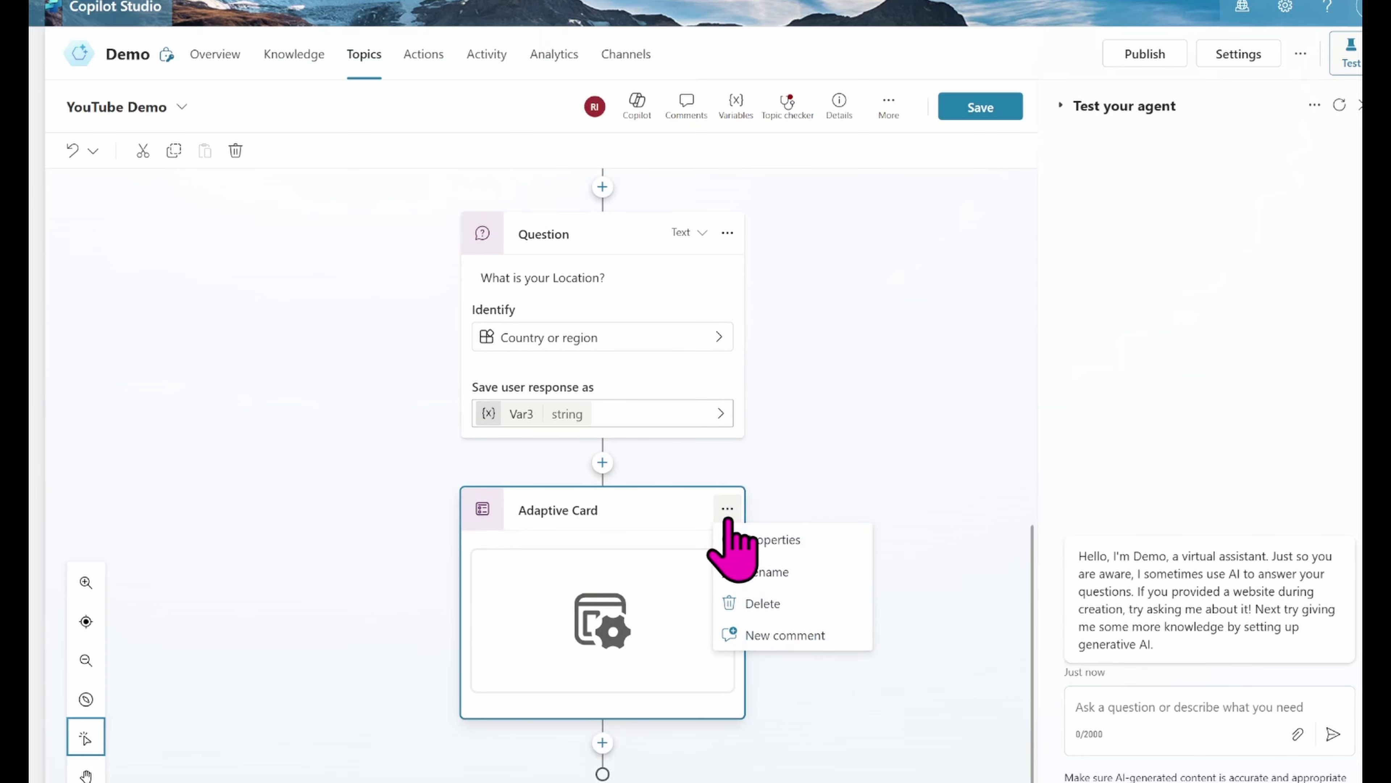
click(755, 541)
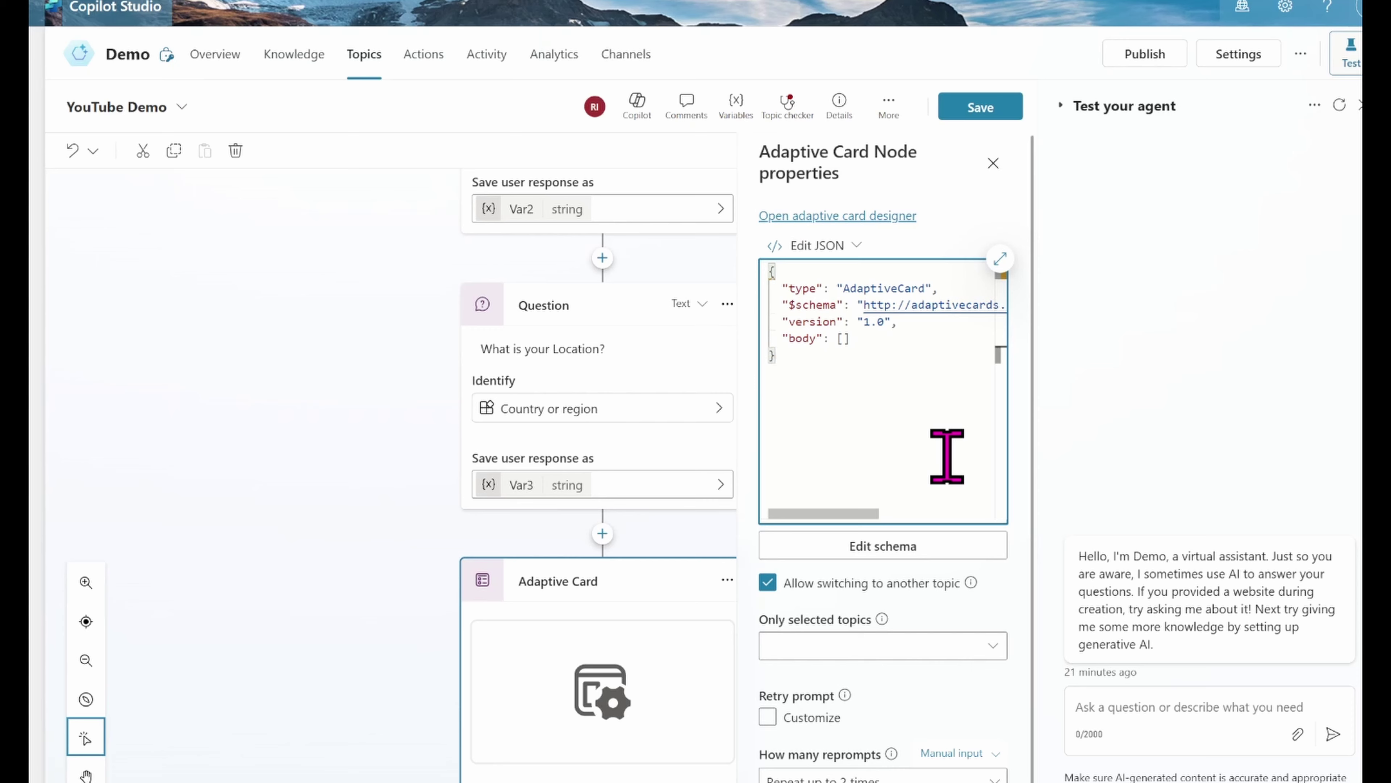
Step: Replace the card content with the pasted summary card formula in formula mode, then enlarge the editor
click(824, 247)
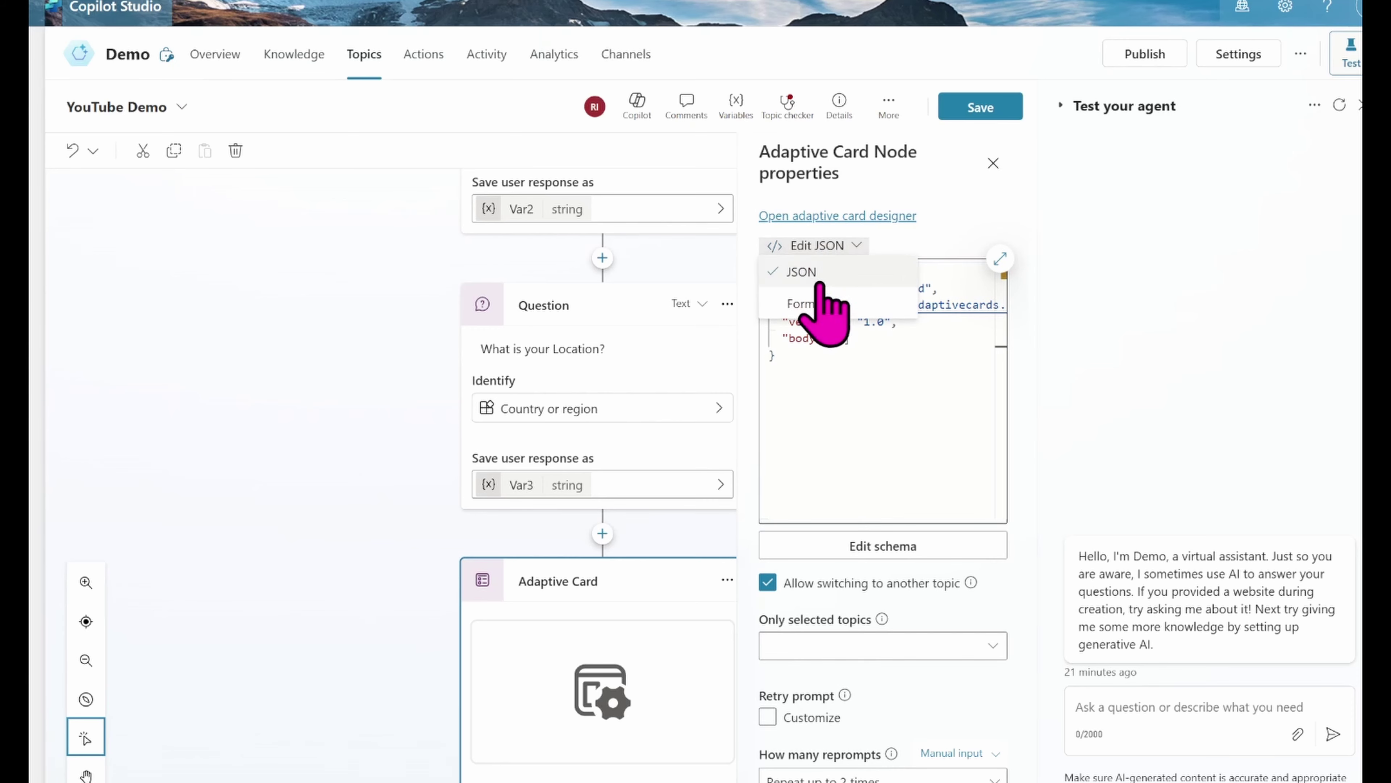
click(809, 304)
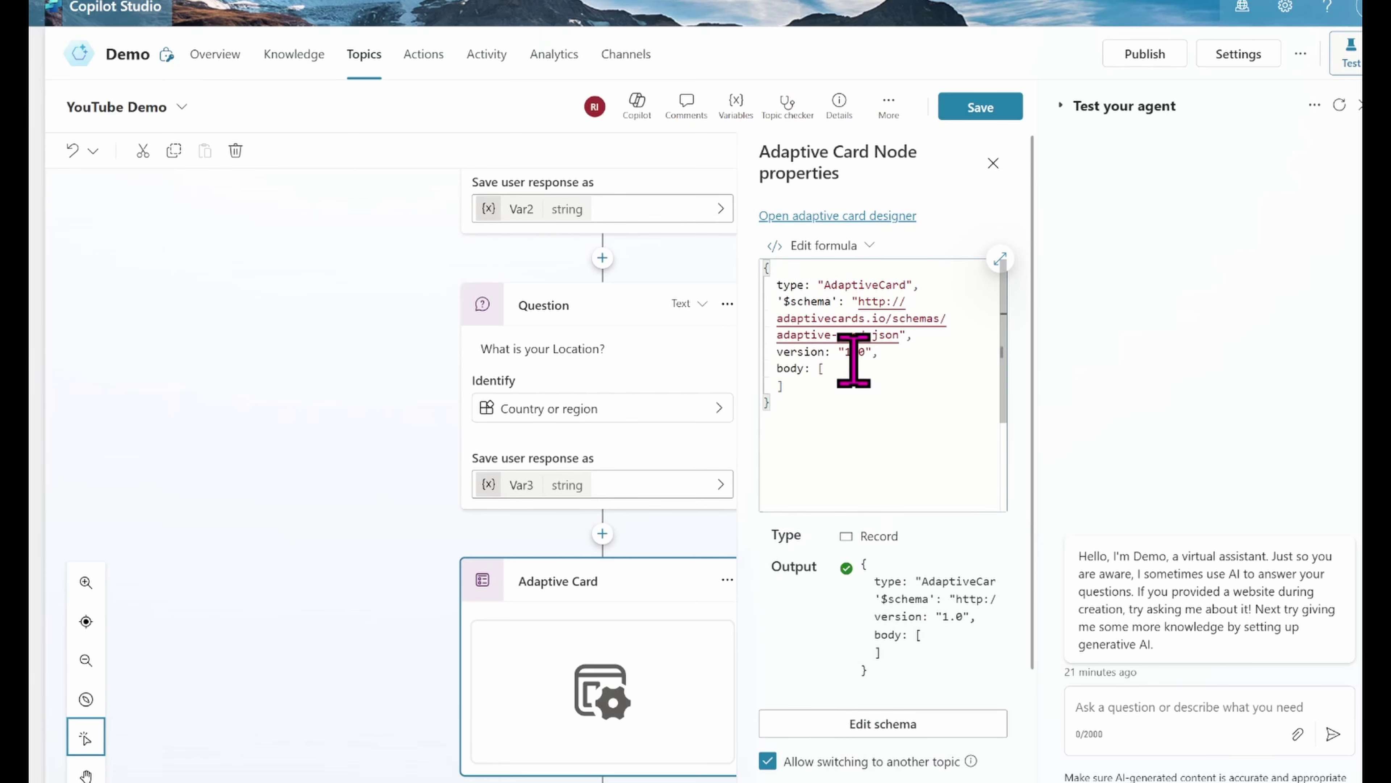
key(ctrl+a)
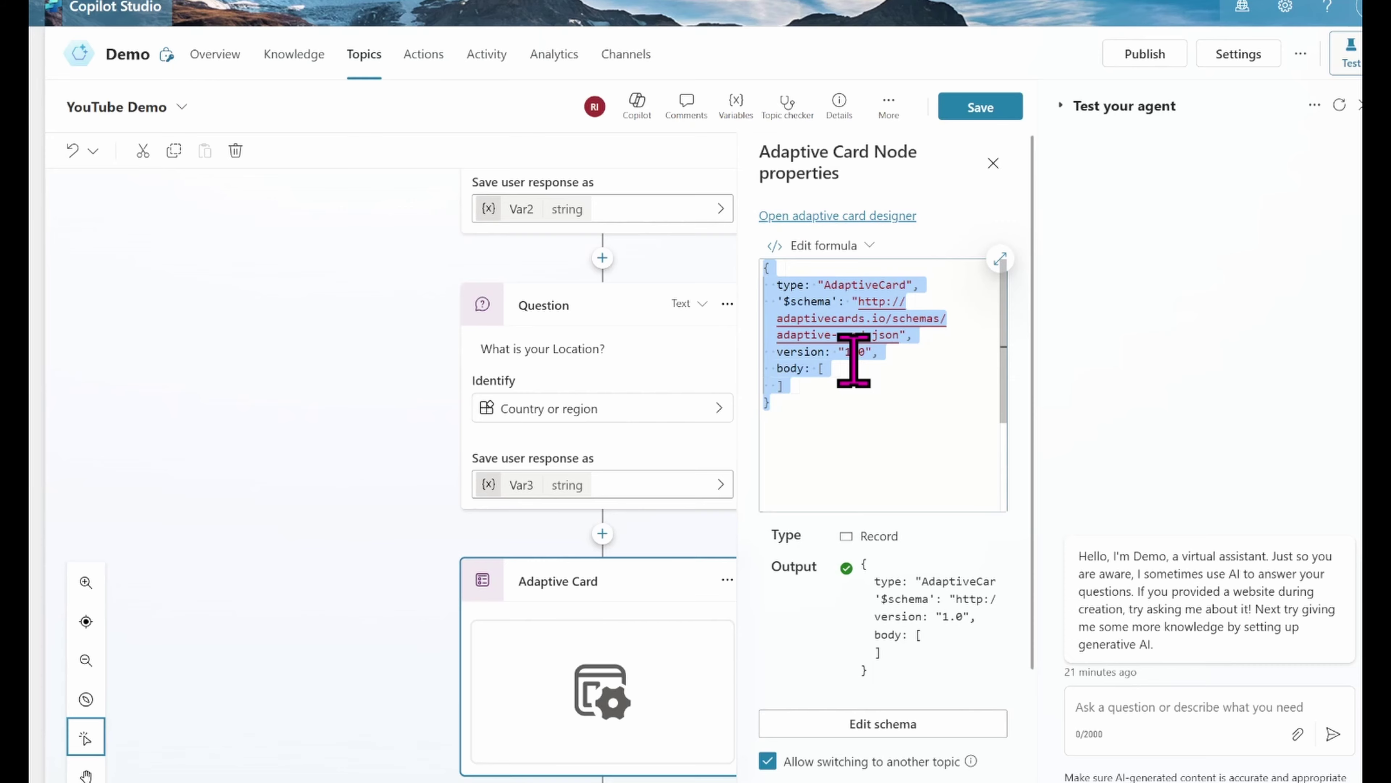
key(BackSpace)
key(ctrl+v)
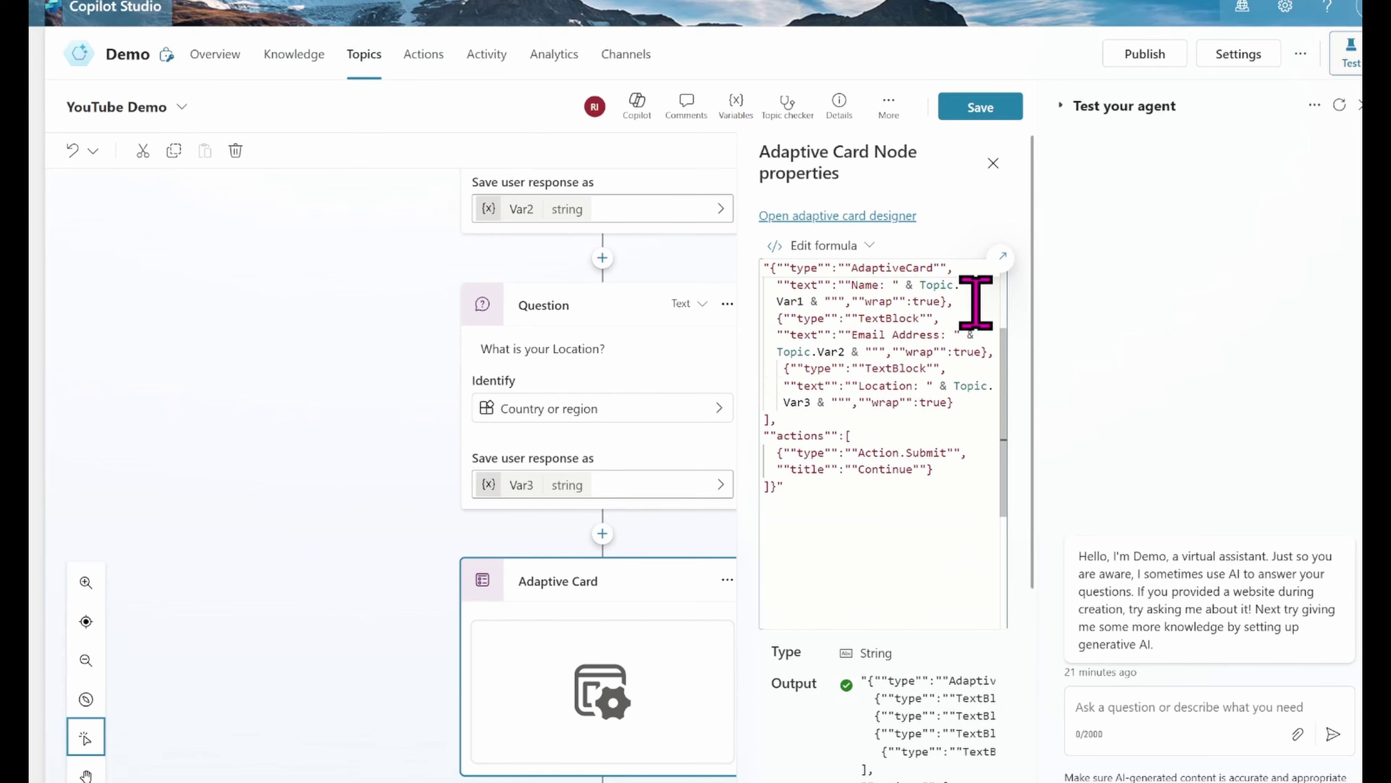
click(1002, 257)
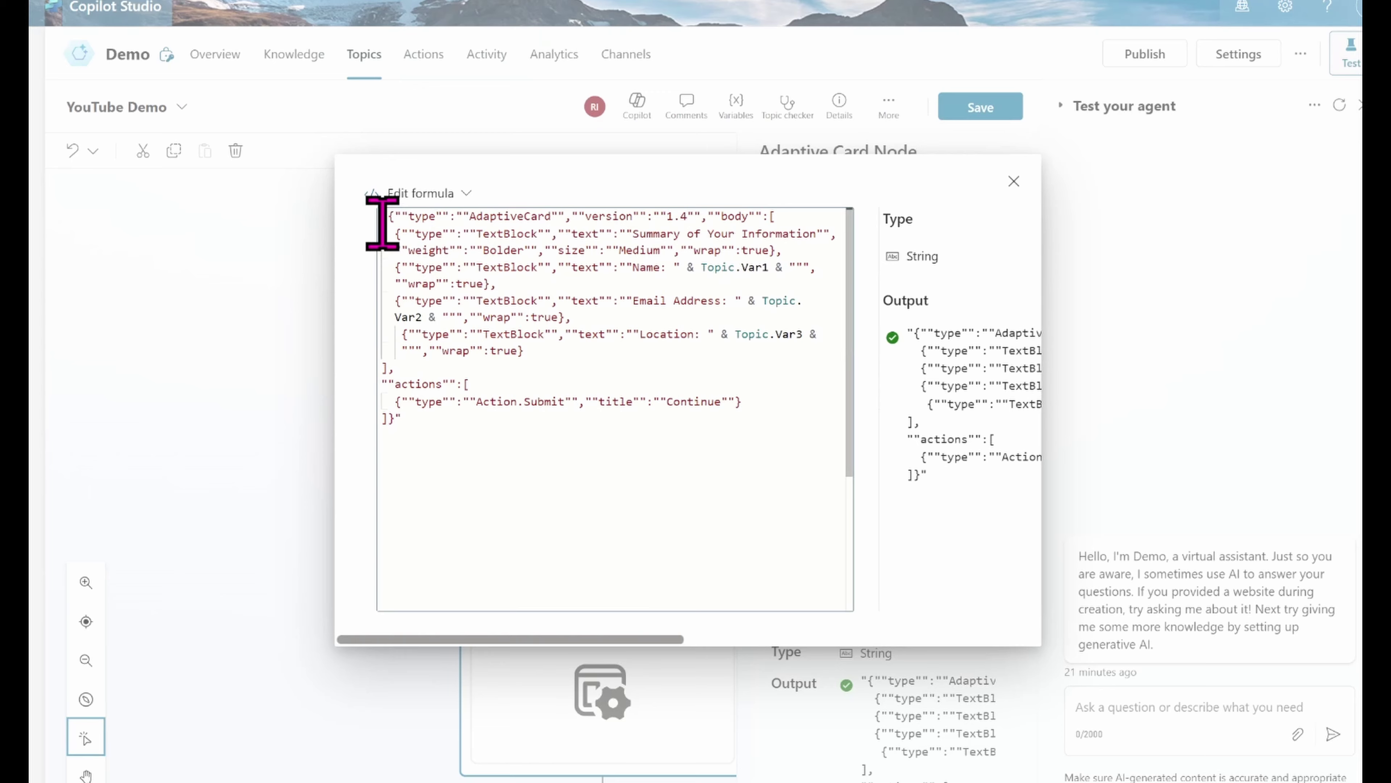
drag(382, 220, 709, 218)
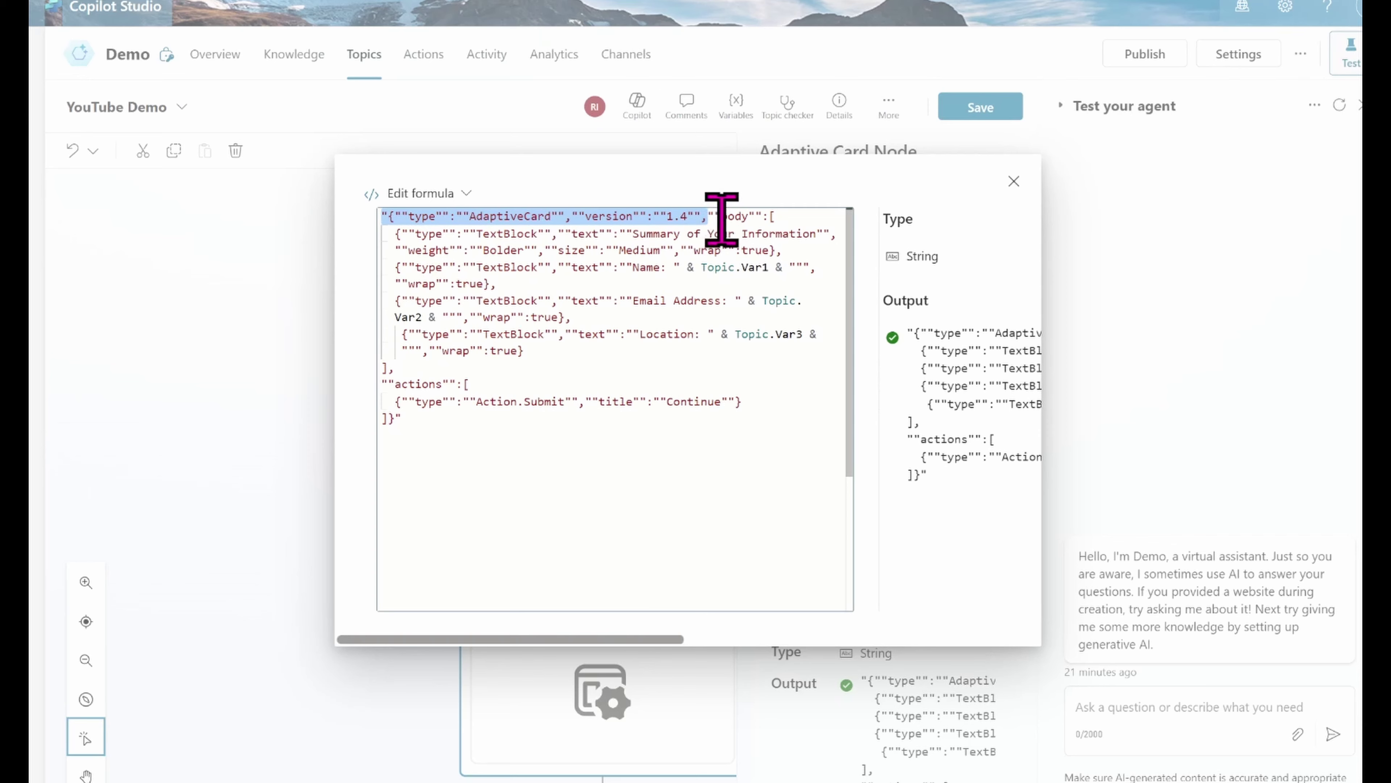
click(783, 234)
drag(708, 230, 764, 286)
drag(713, 218, 481, 363)
click(689, 312)
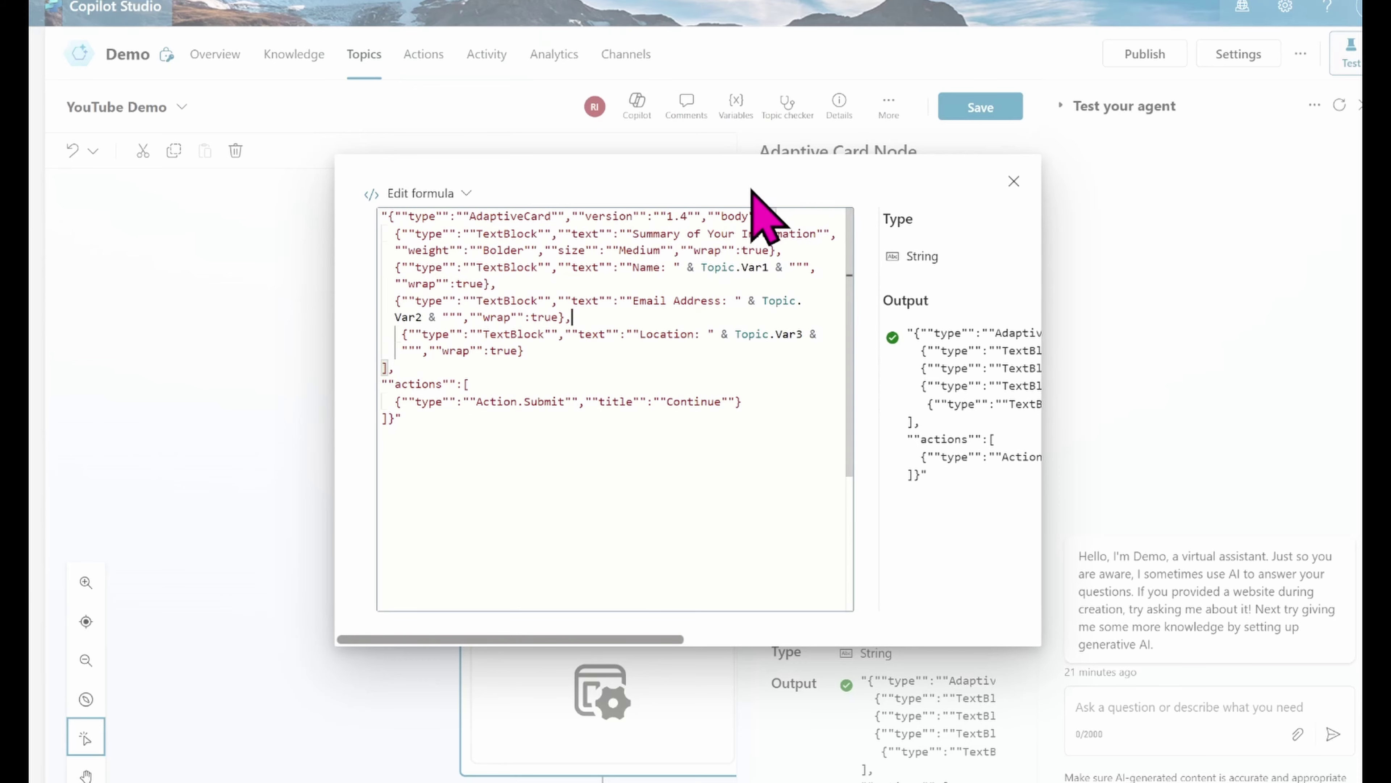
drag(708, 217, 760, 215)
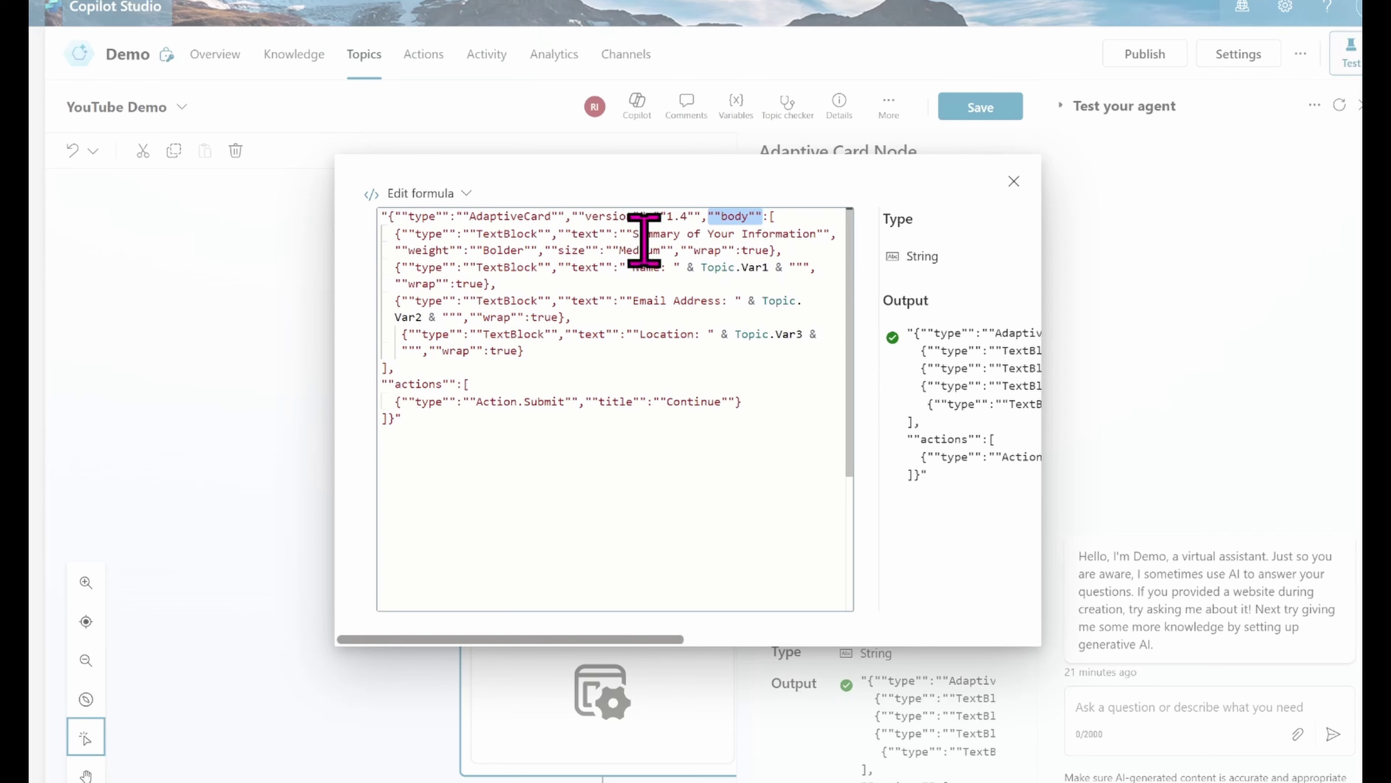
drag(628, 233, 724, 242)
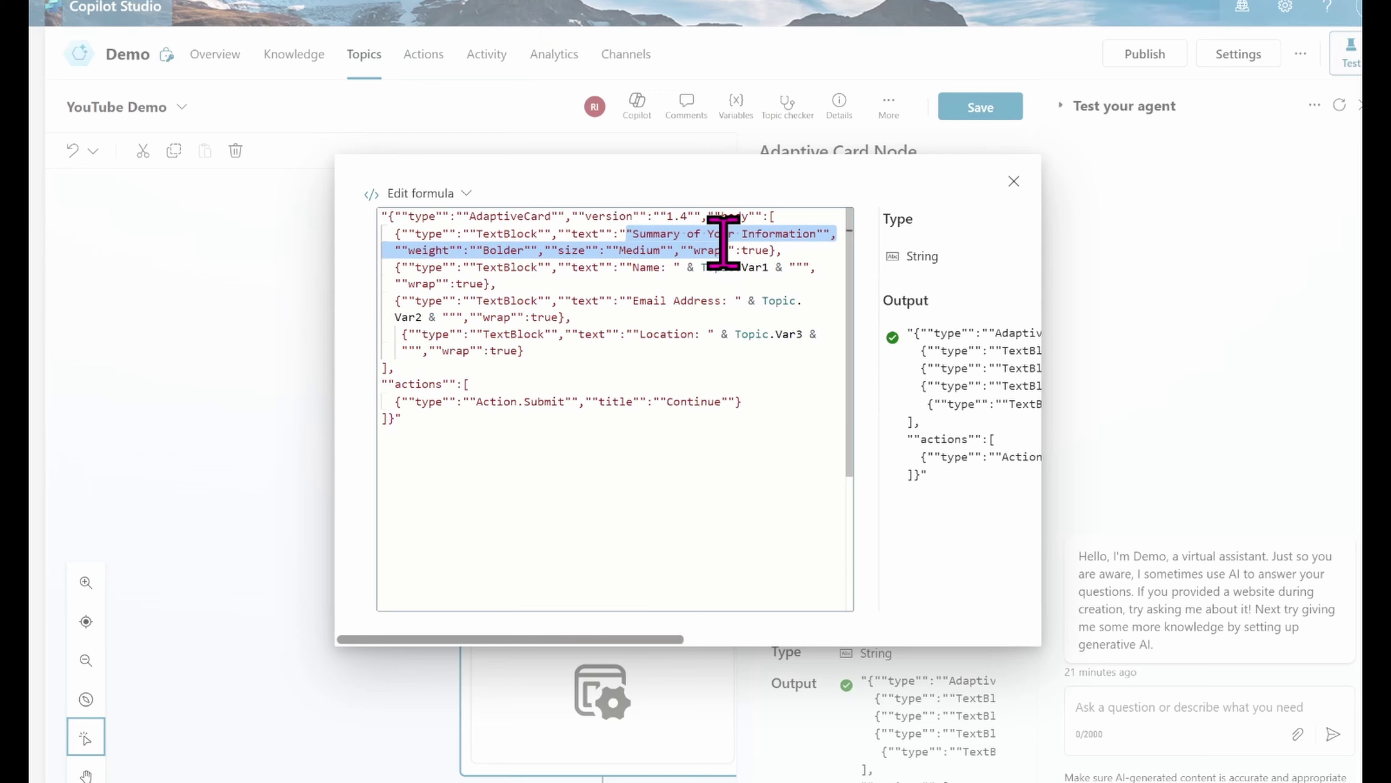
click(788, 237)
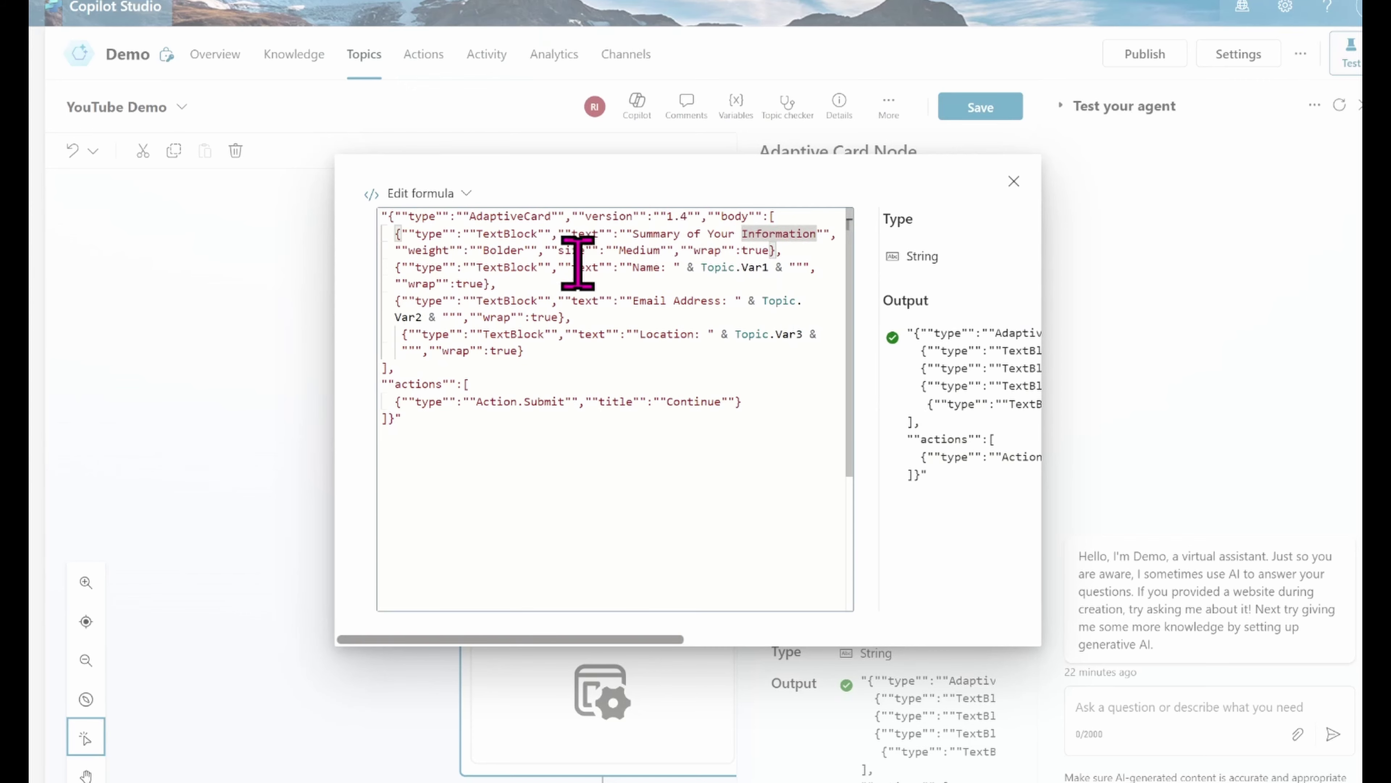
drag(395, 250, 446, 253)
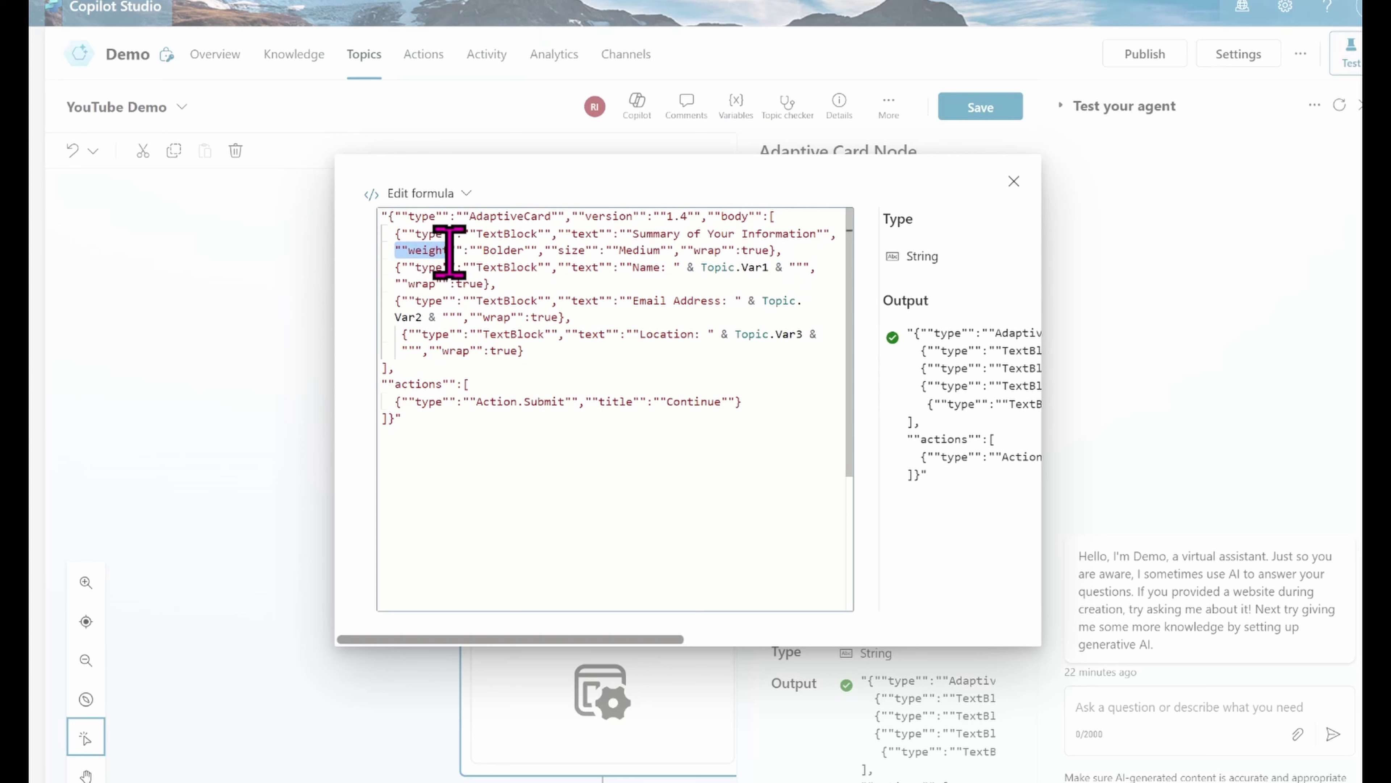
click(489, 282)
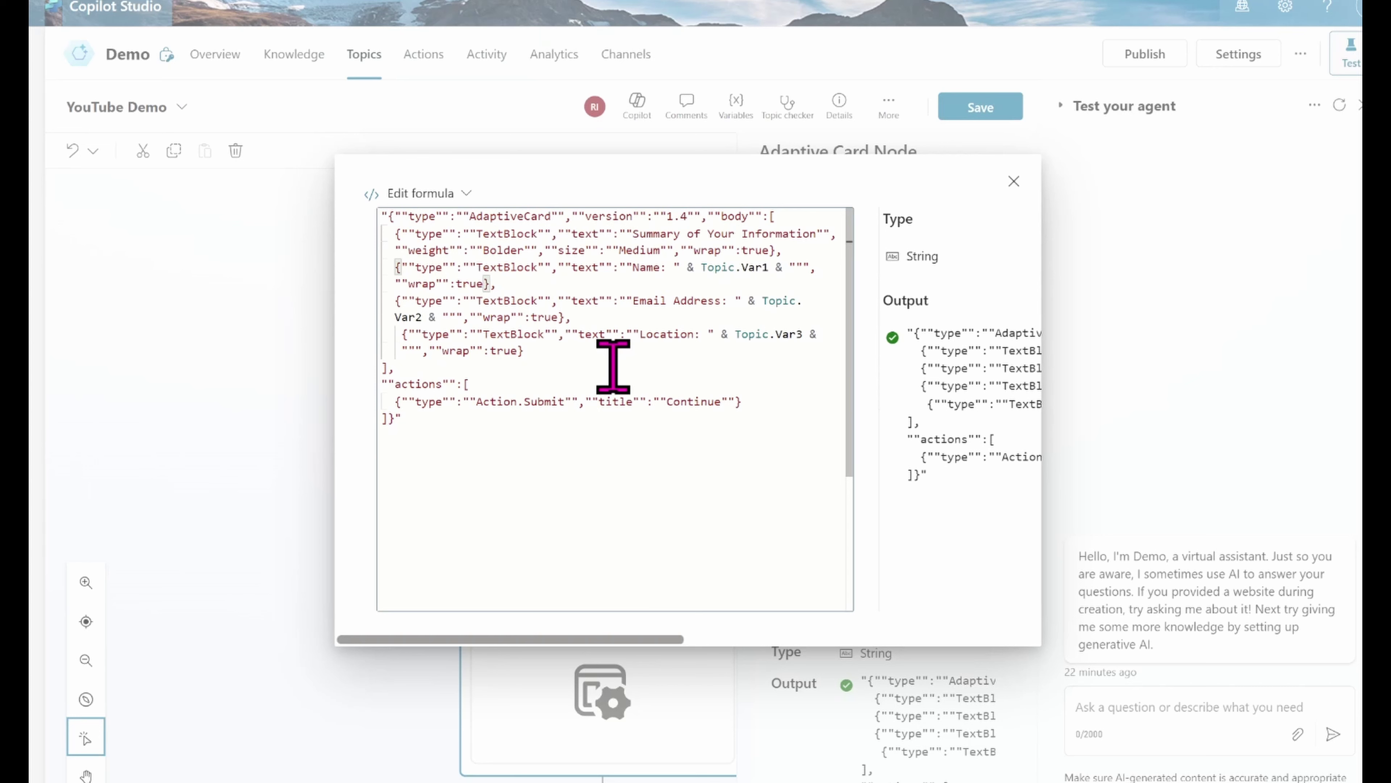
drag(783, 250, 391, 224)
click(401, 254)
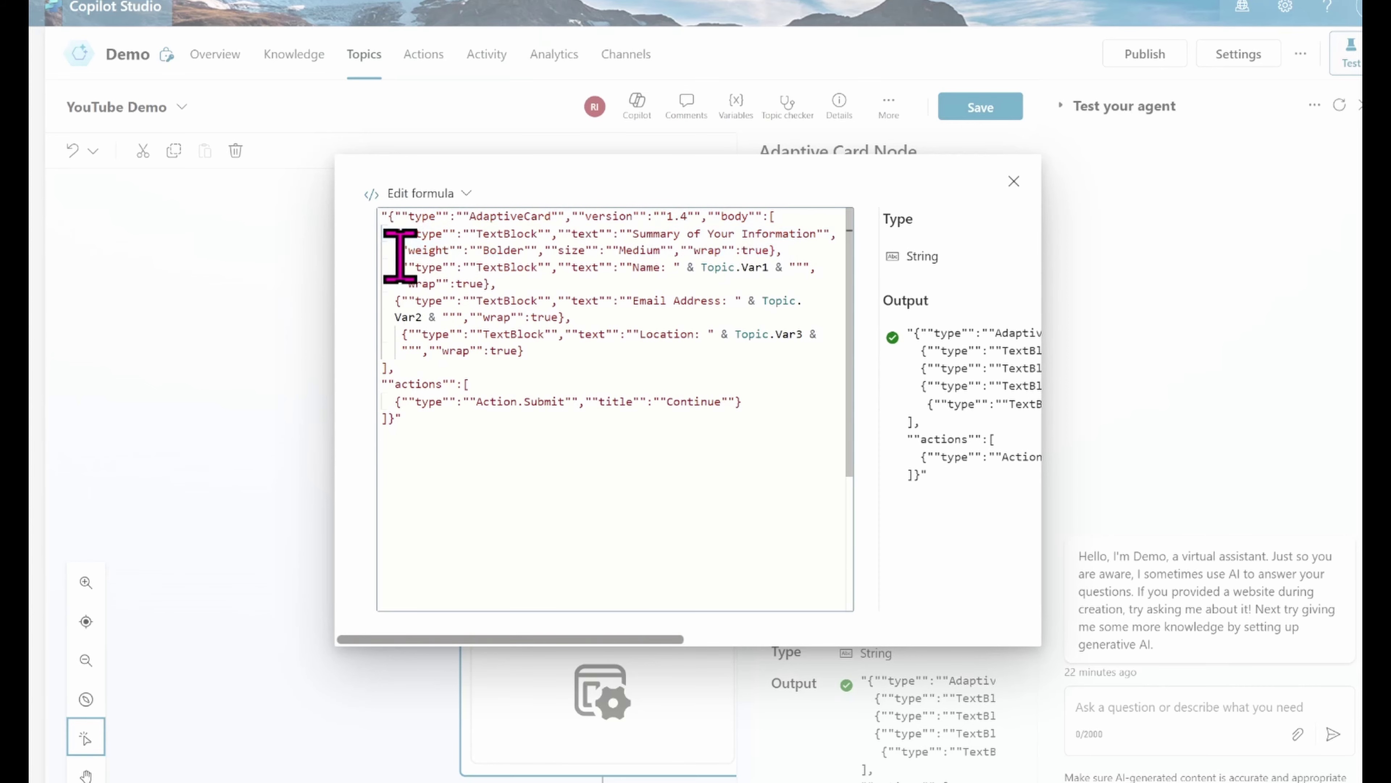
drag(409, 269, 398, 298)
Step: Insert a new message node just above the Adaptive Card
click(399, 300)
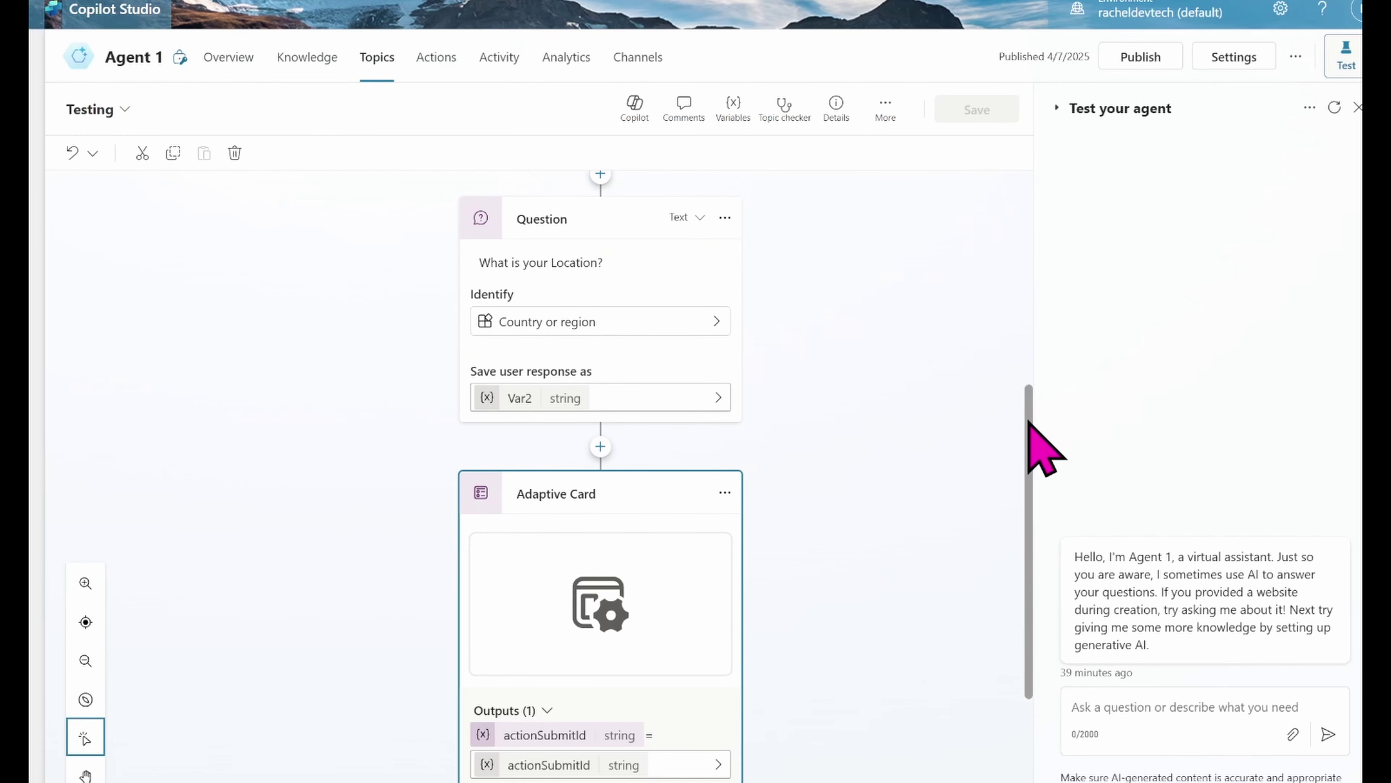
scroll(1025, 379, up, 5)
scroll(1002, 658, down, 8)
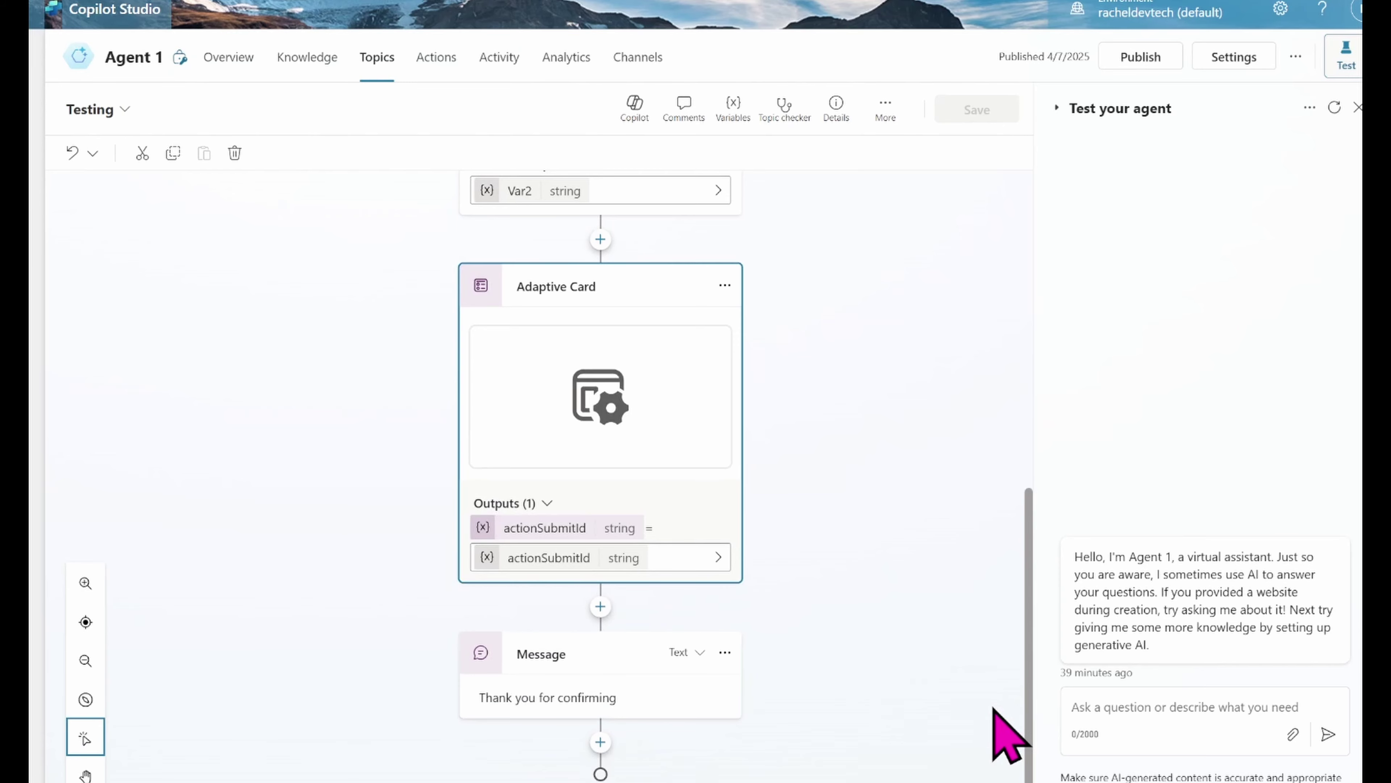
scroll(1004, 491, up, 5)
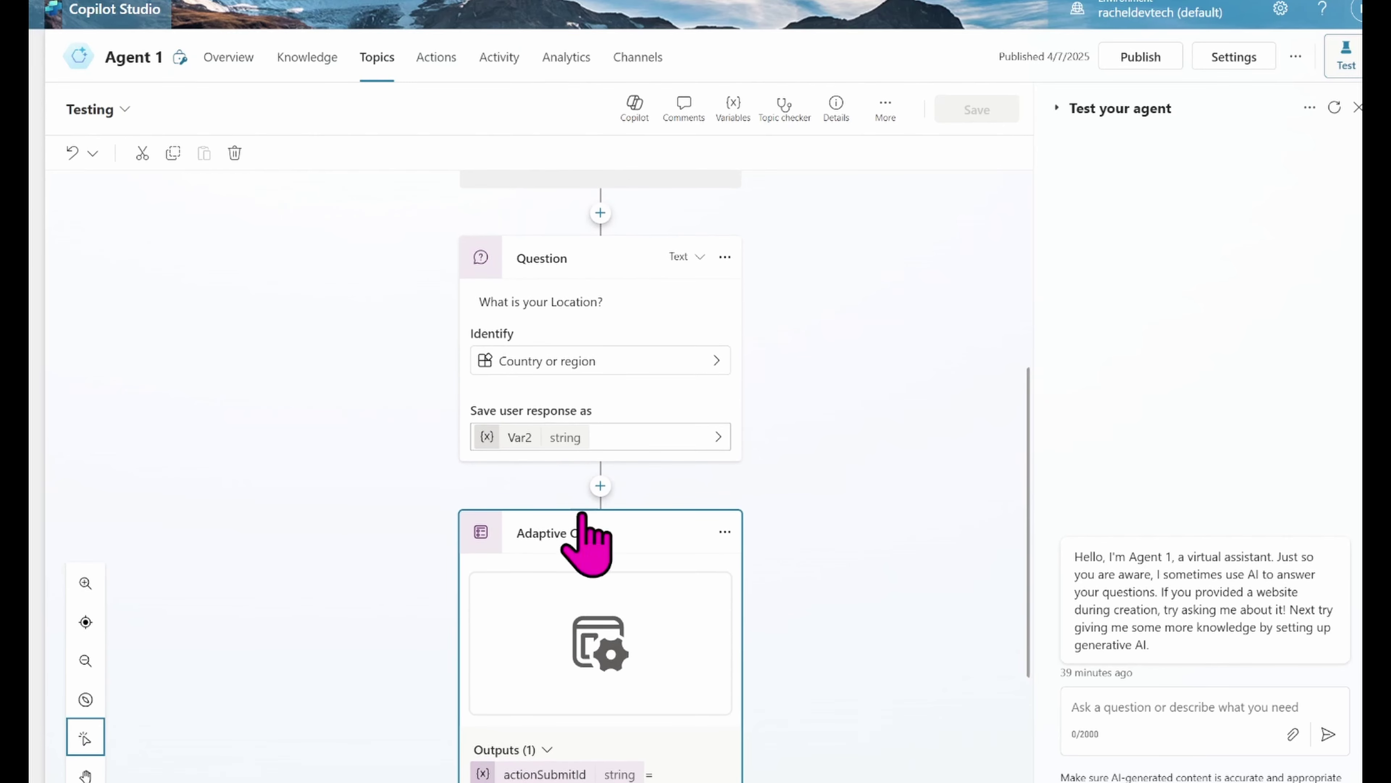
click(601, 485)
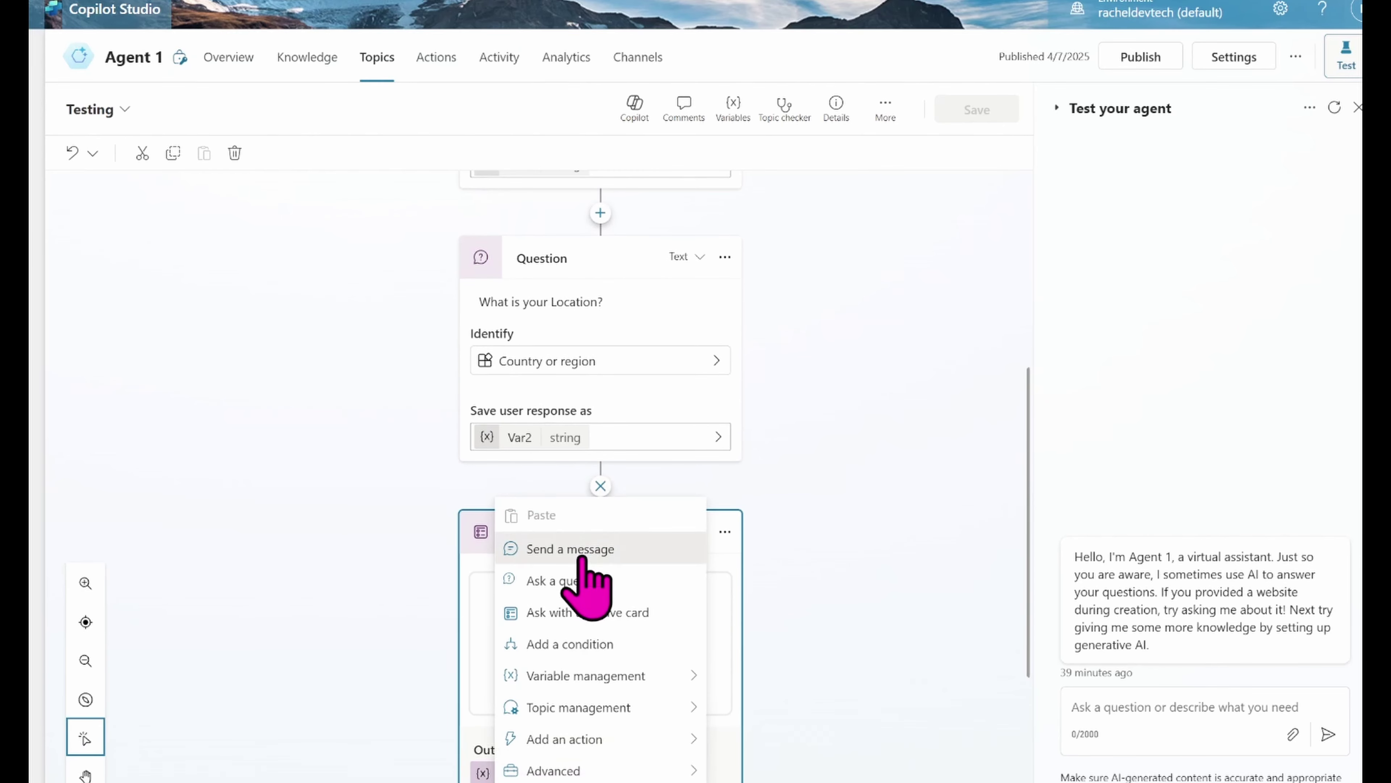
click(569, 548)
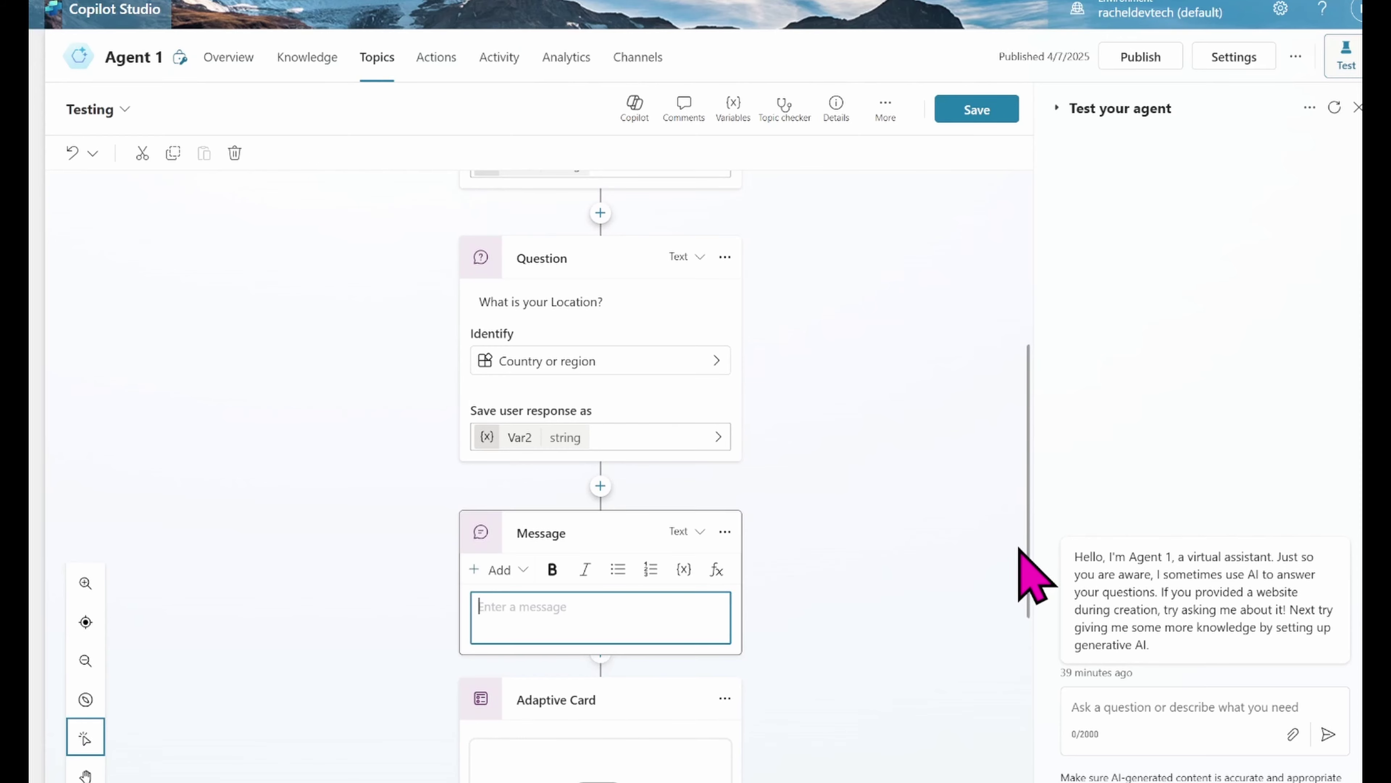
Step: Put Var1 into the new message, add a new line and begin inserting Var2
click(687, 571)
click(684, 549)
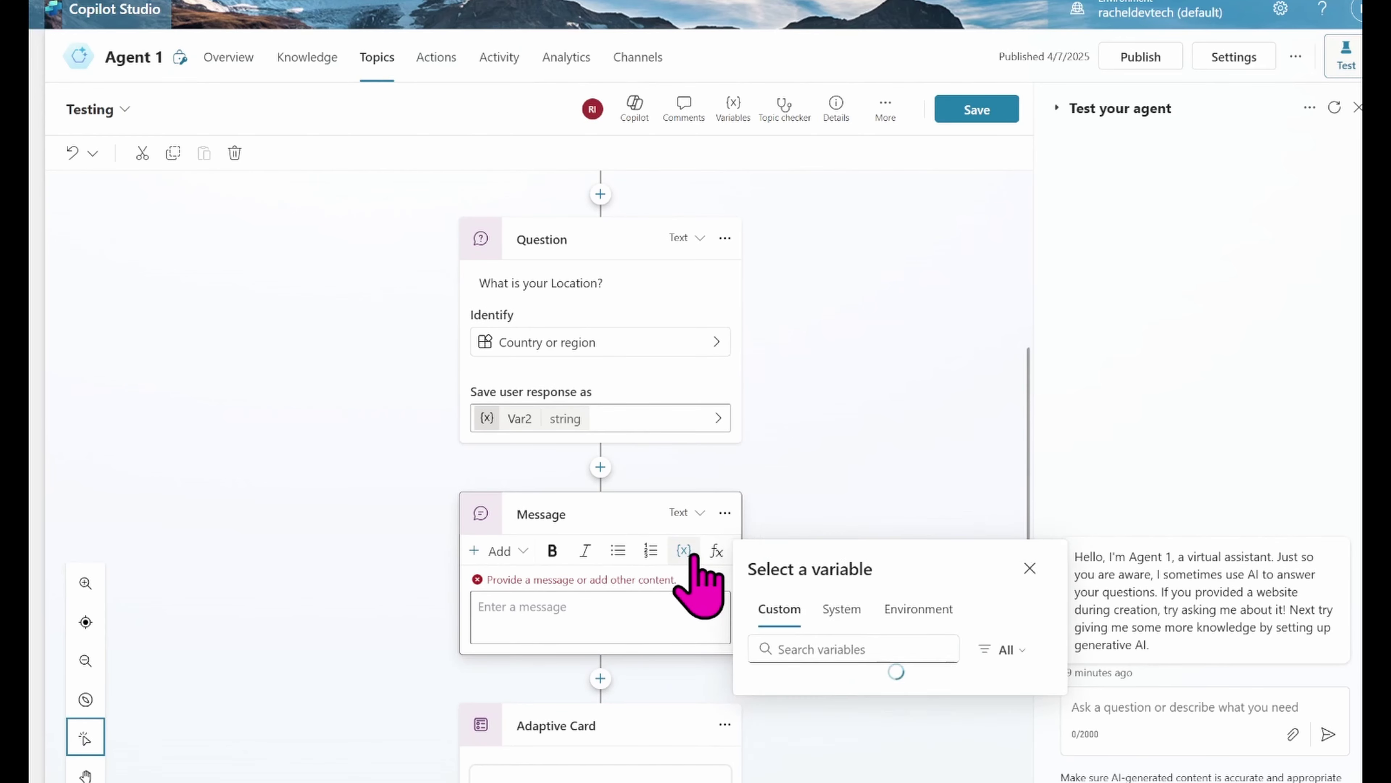
click(780, 628)
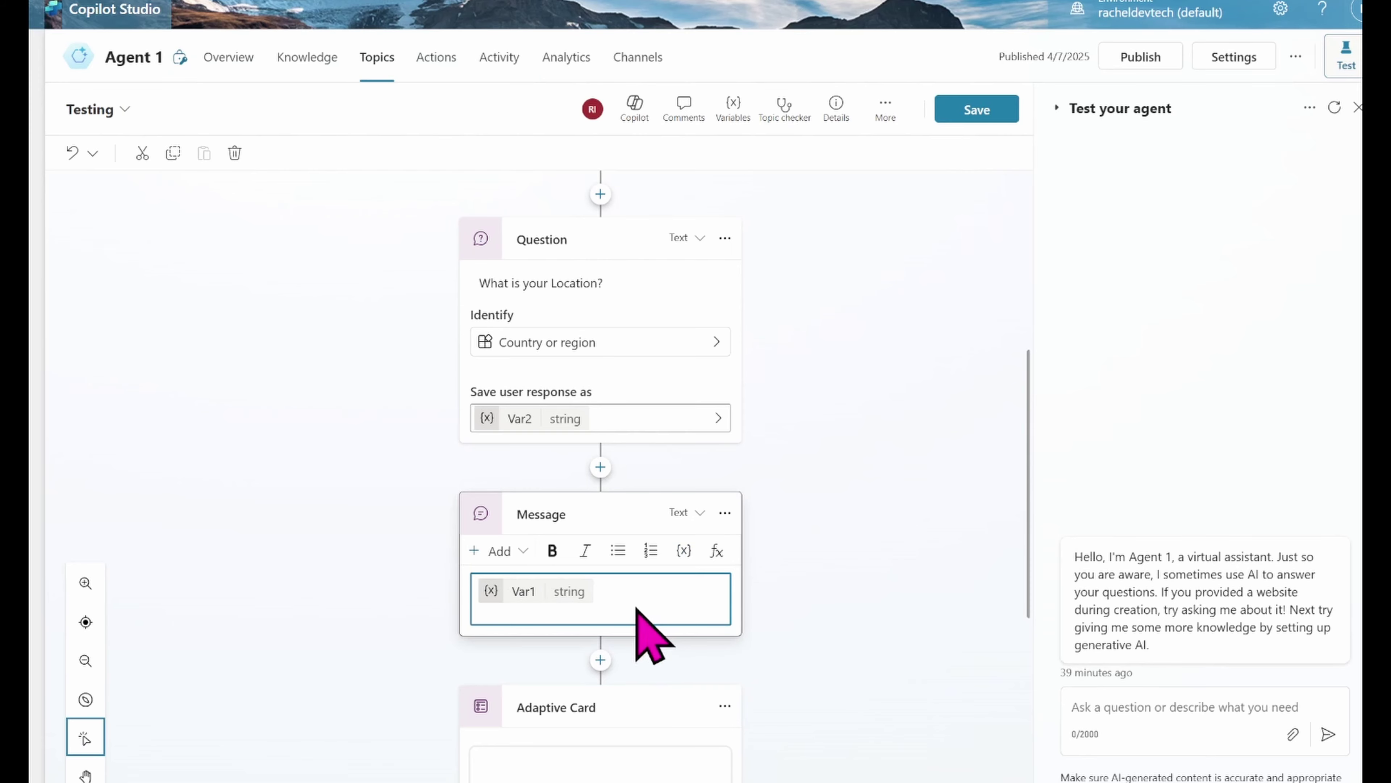
key(Return)
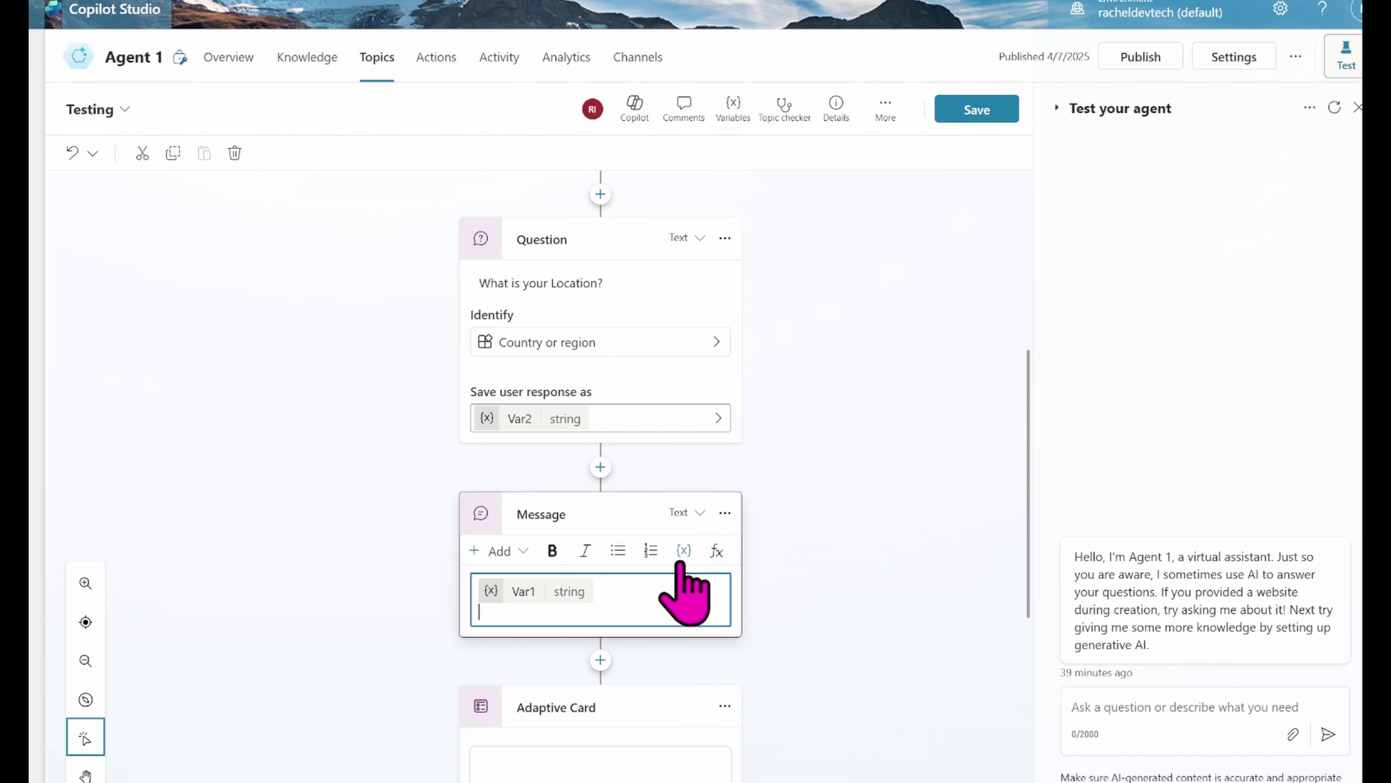
click(680, 562)
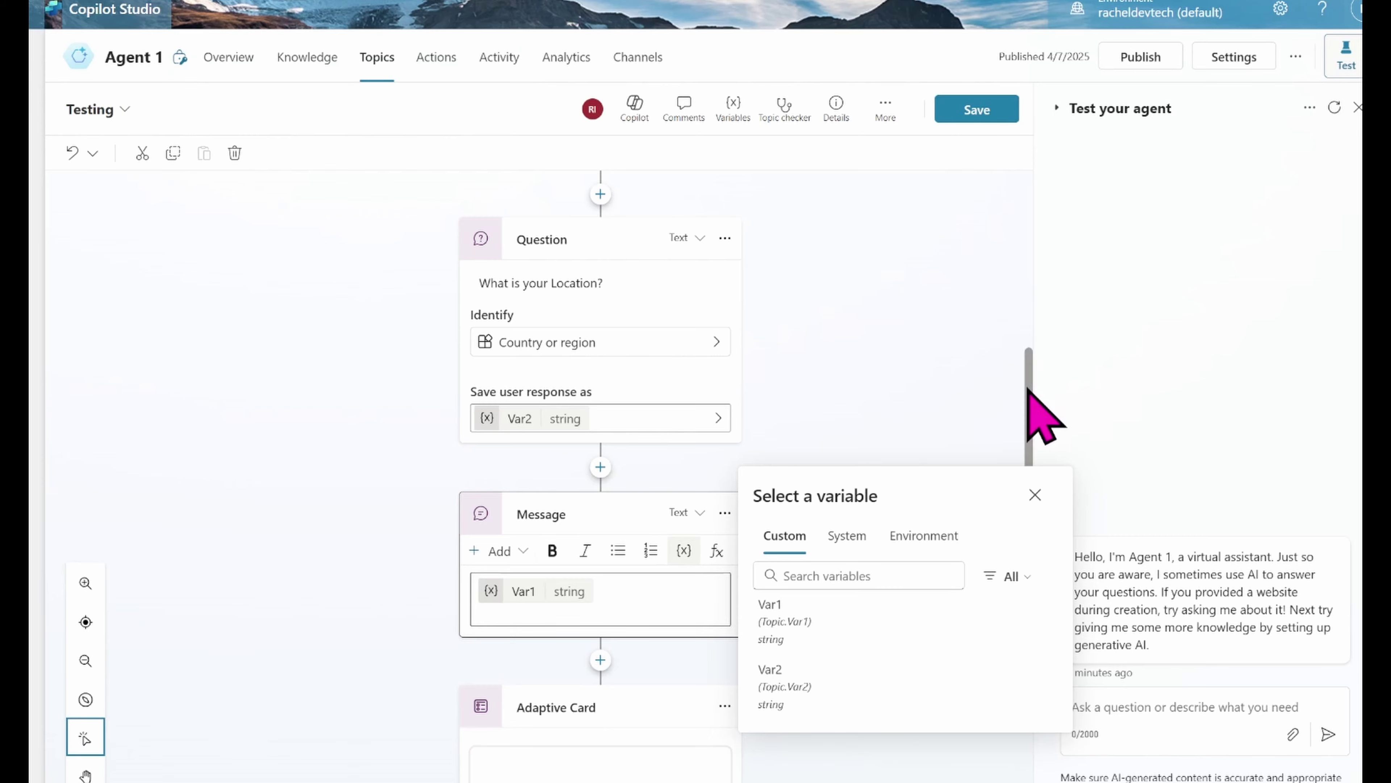
scroll(1025, 351, up, 3)
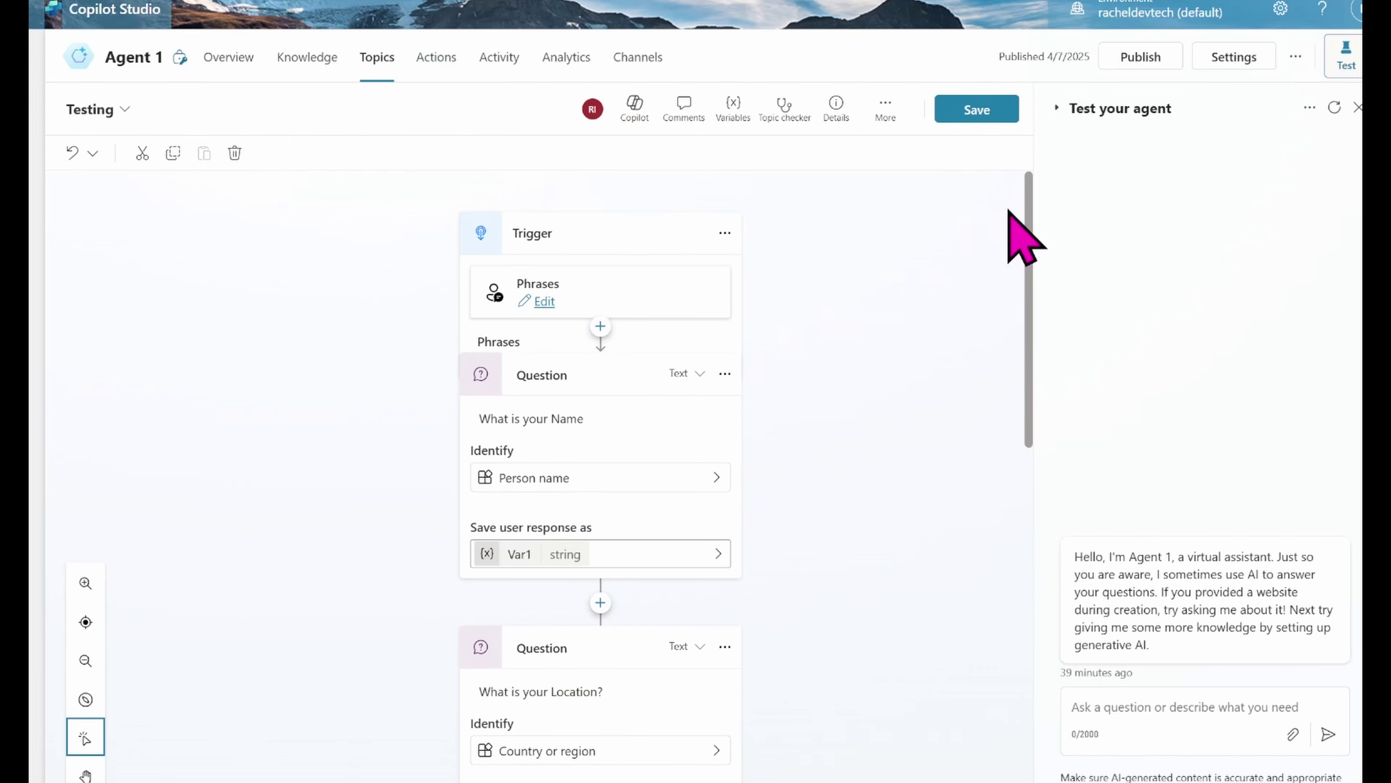
scroll(1010, 211, down, 3)
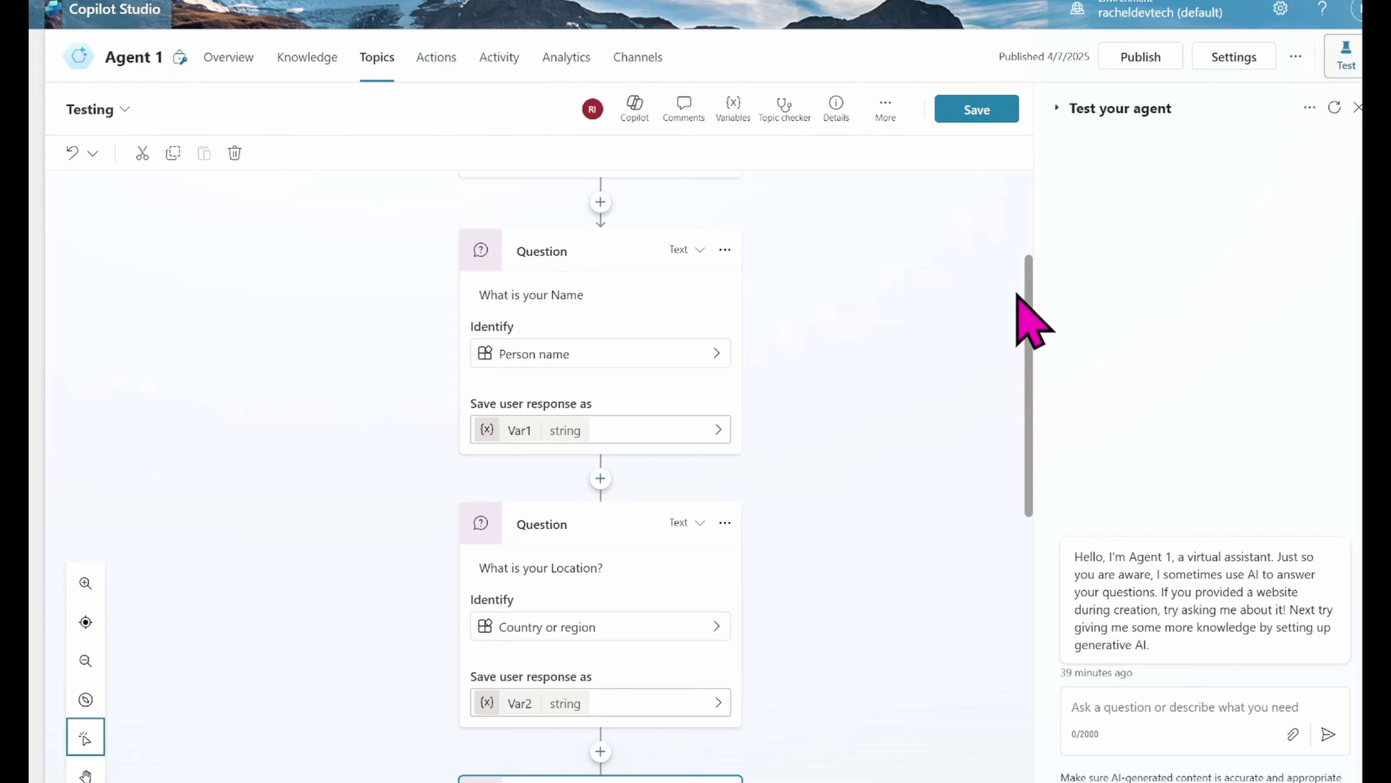
drag(1017, 294, 1025, 398)
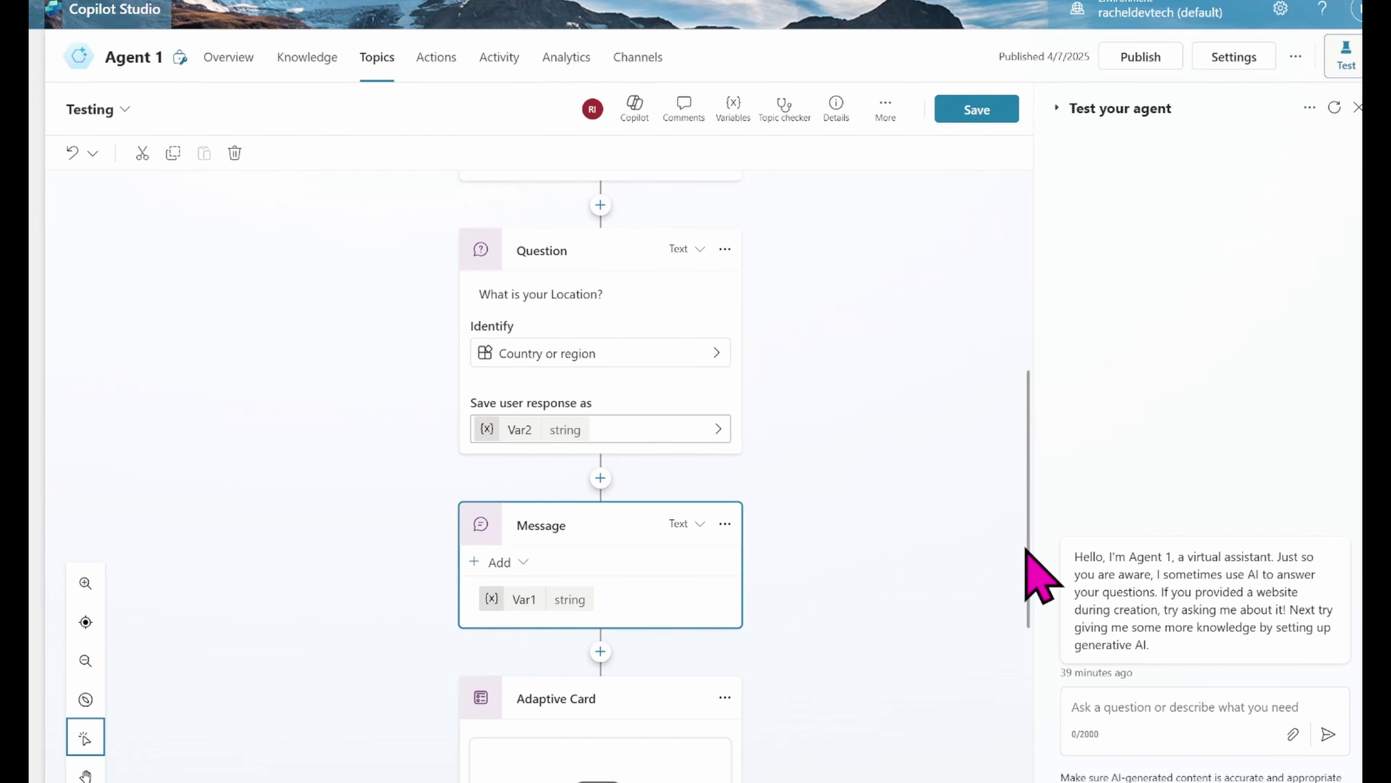
drag(1025, 568, 1041, 745)
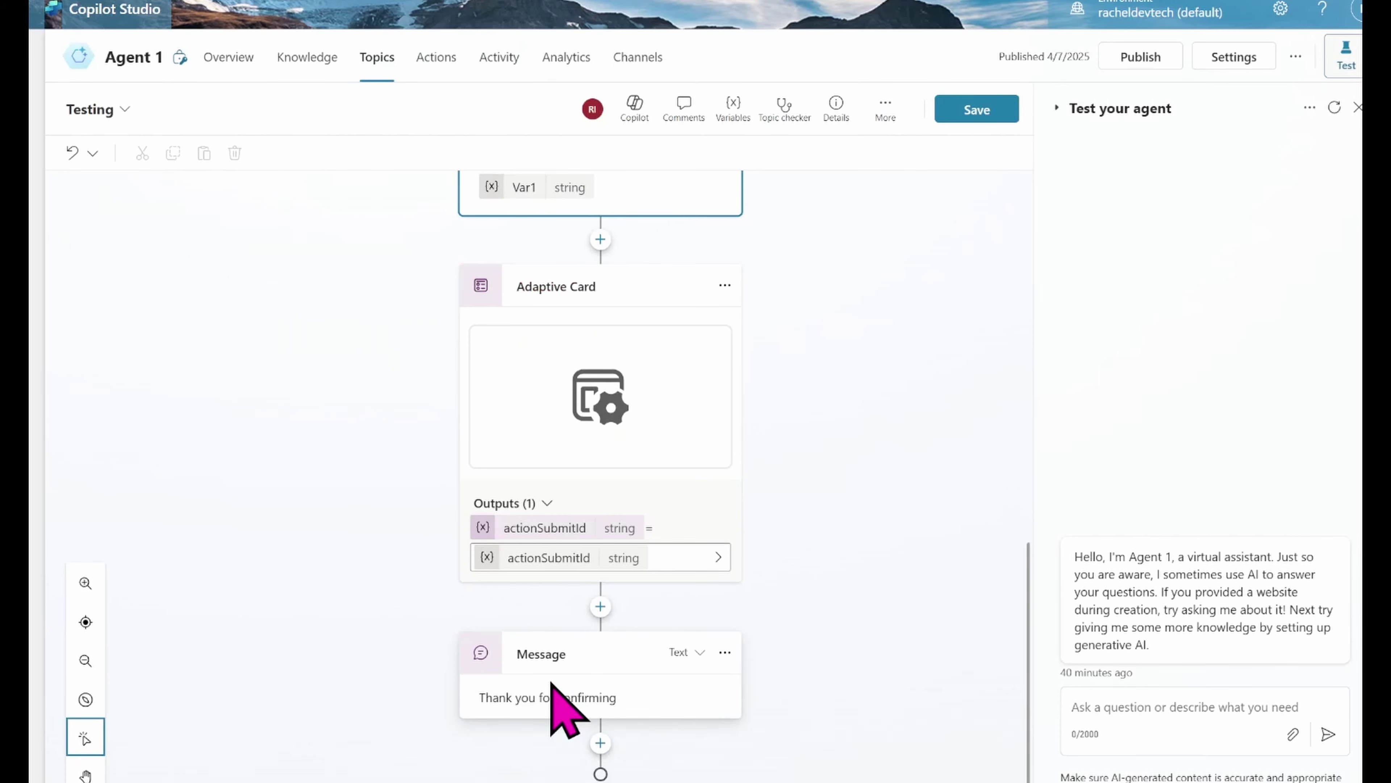
Step: Add a new line after the 'Thank you for confirming' text and begin inserting a variable there
click(569, 703)
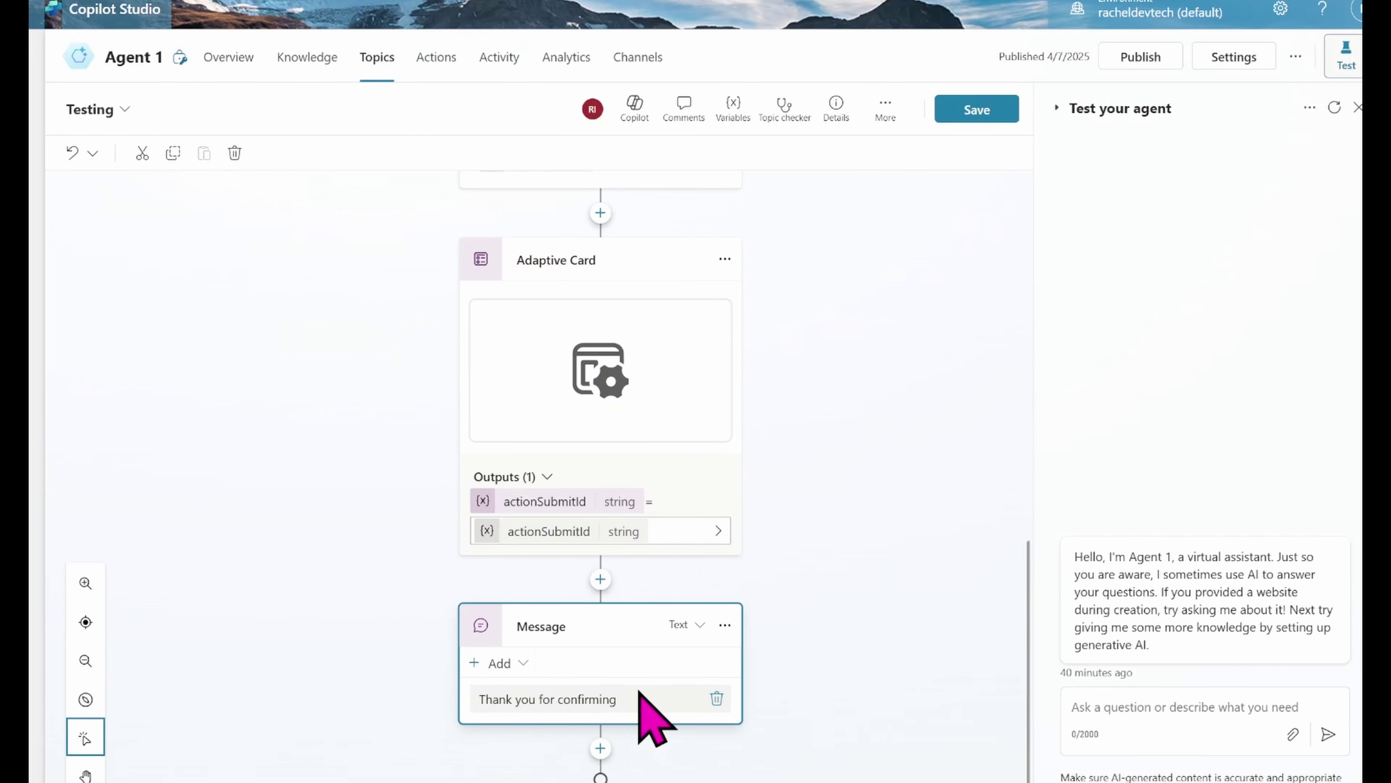
click(639, 696)
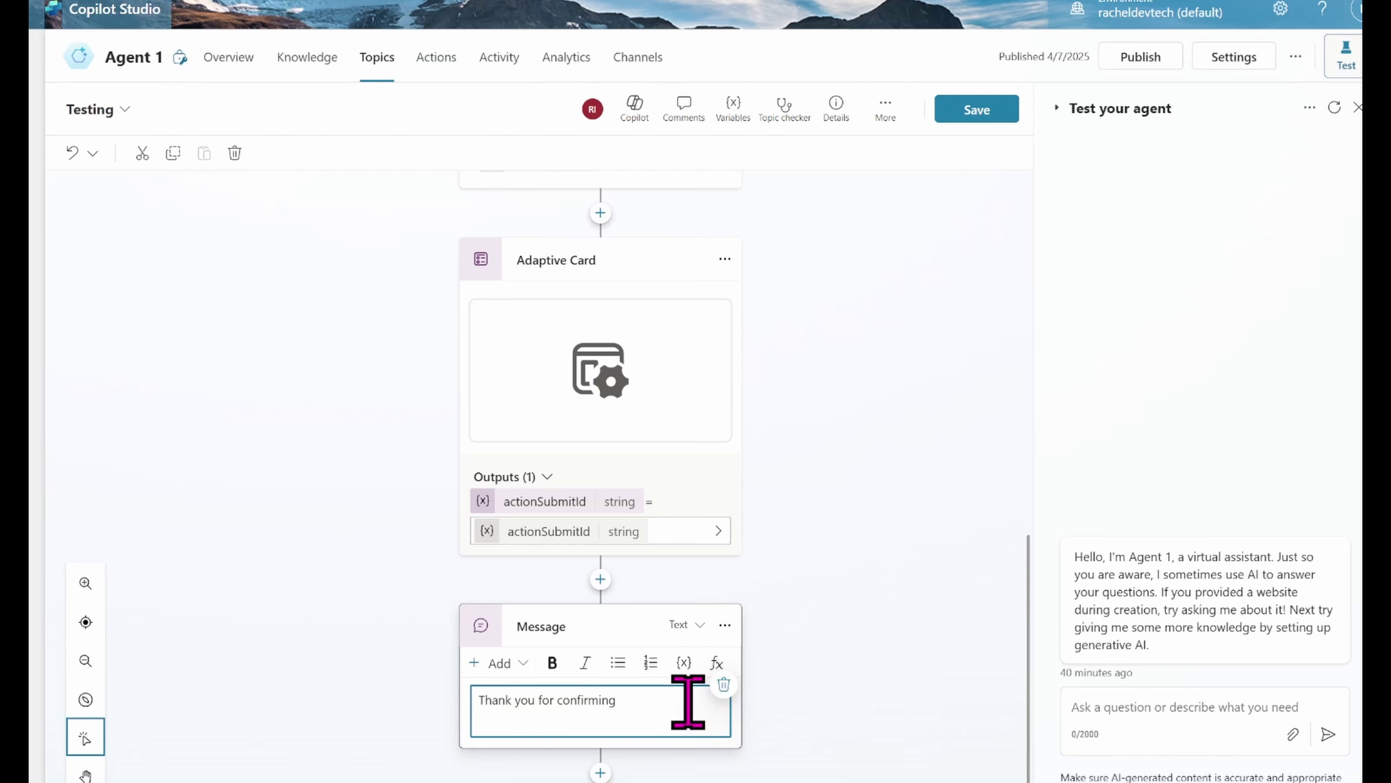
key(Return)
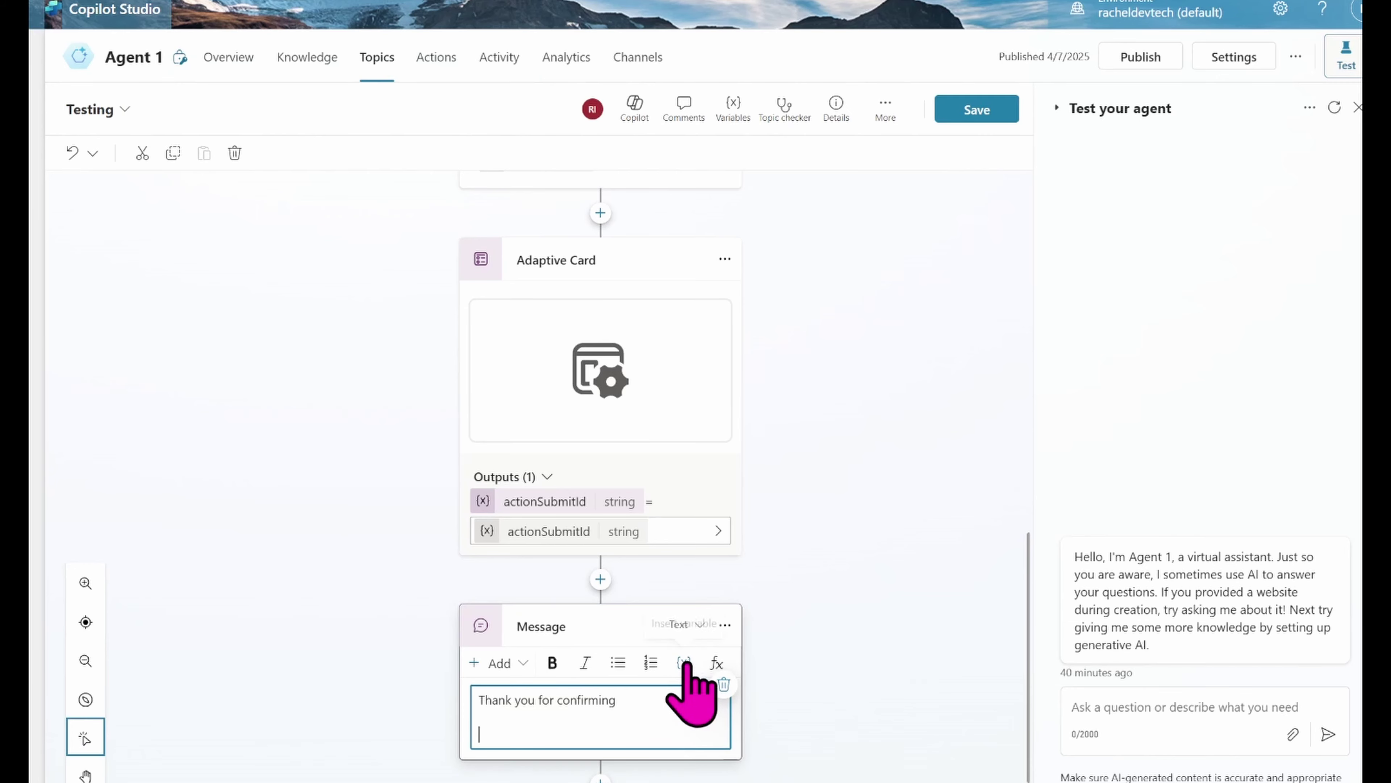
click(684, 664)
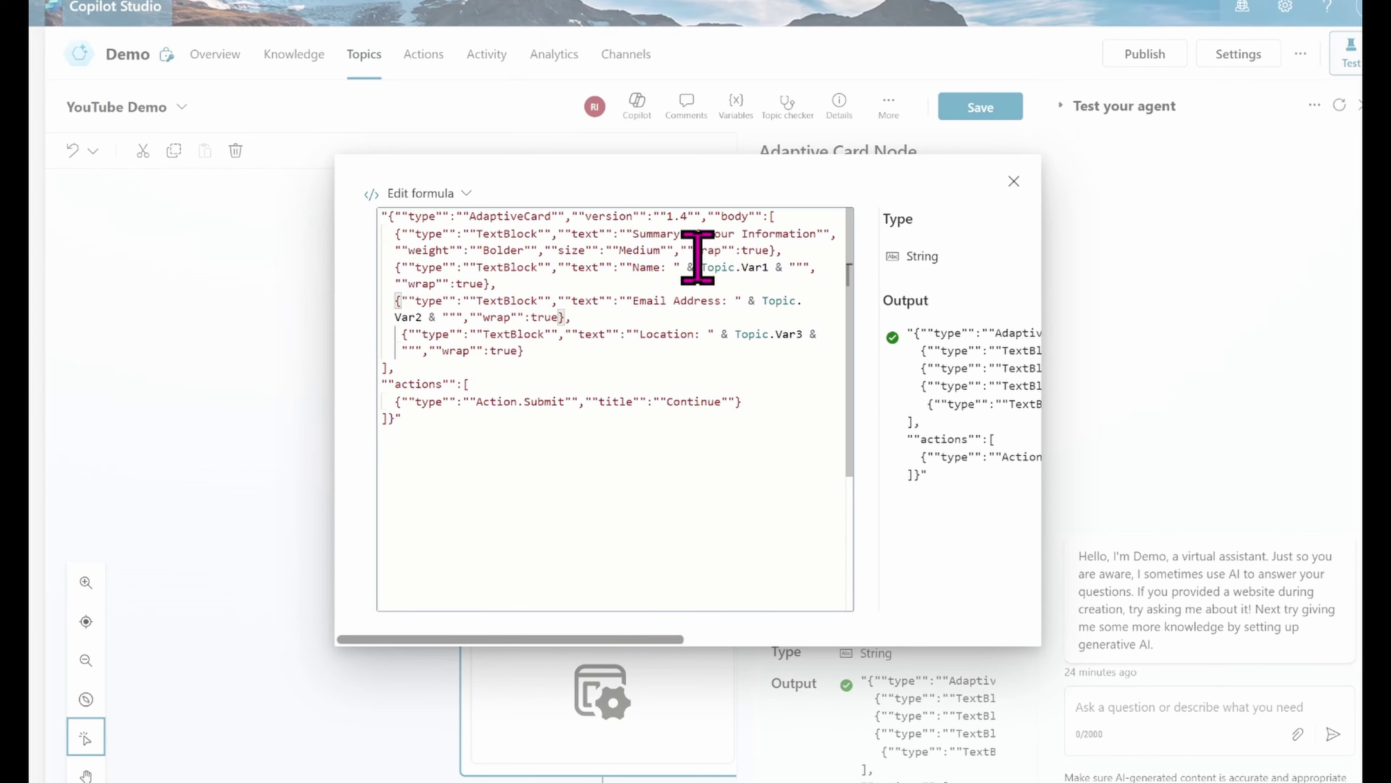
Step: Review the card body's text blocks showing Topic.Var1, Var2 and Var3 with wrap enabled
drag(702, 267, 780, 273)
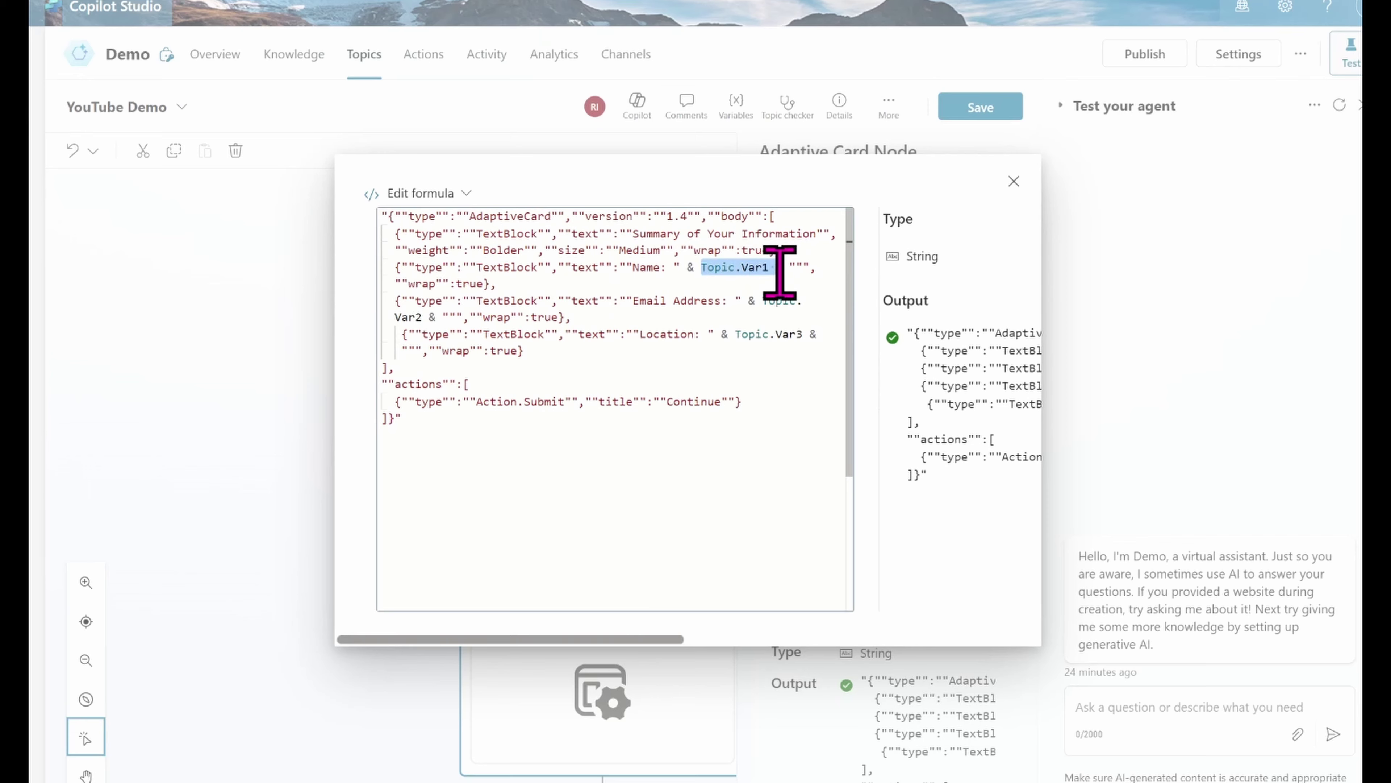
drag(384, 300, 795, 301)
click(795, 302)
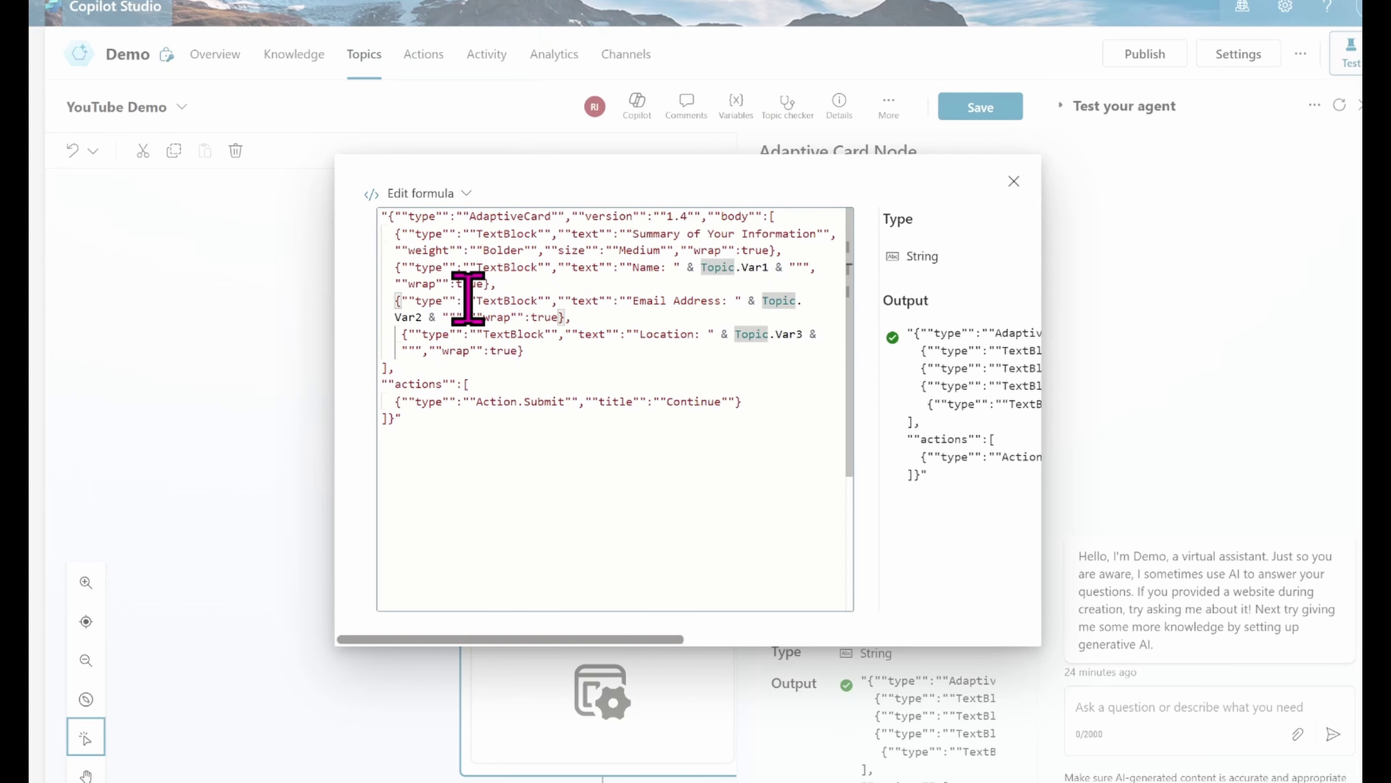
click(489, 321)
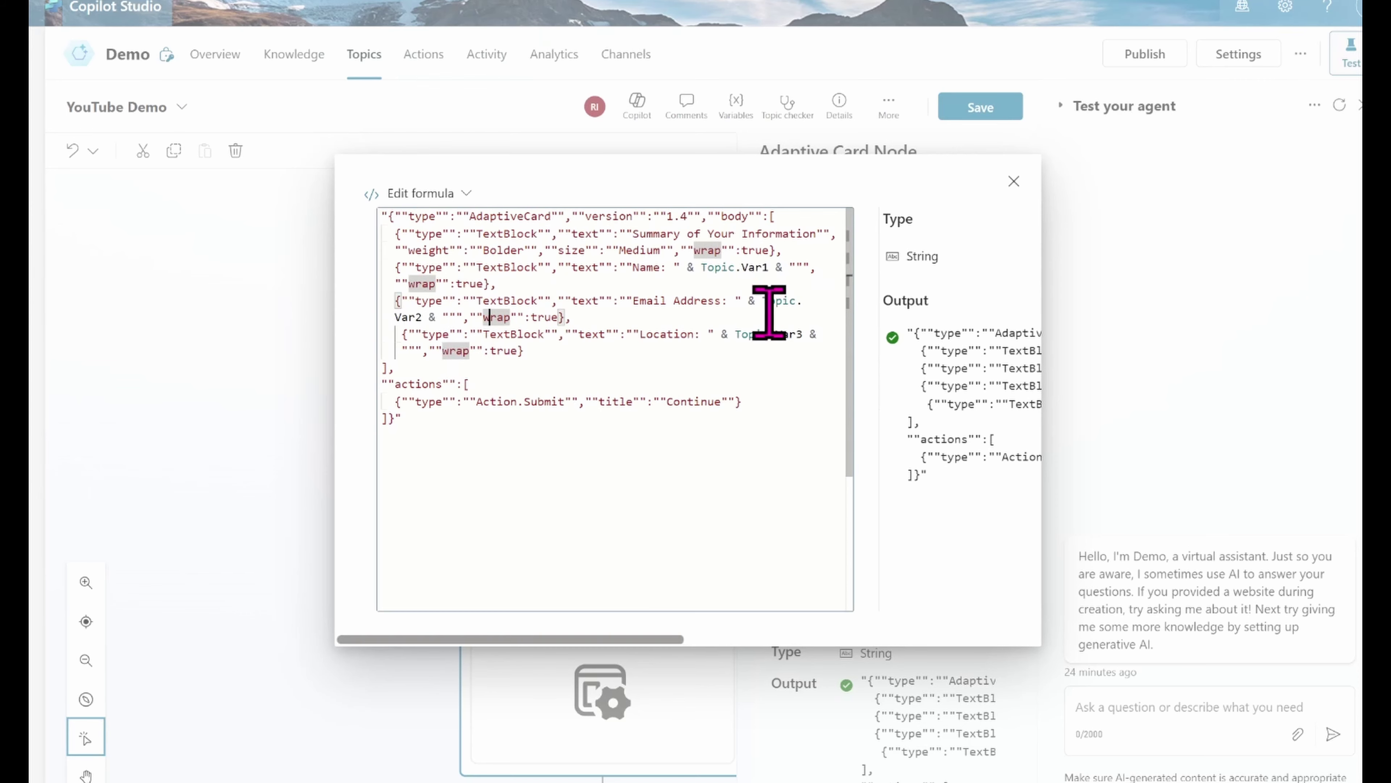
drag(403, 364, 394, 242)
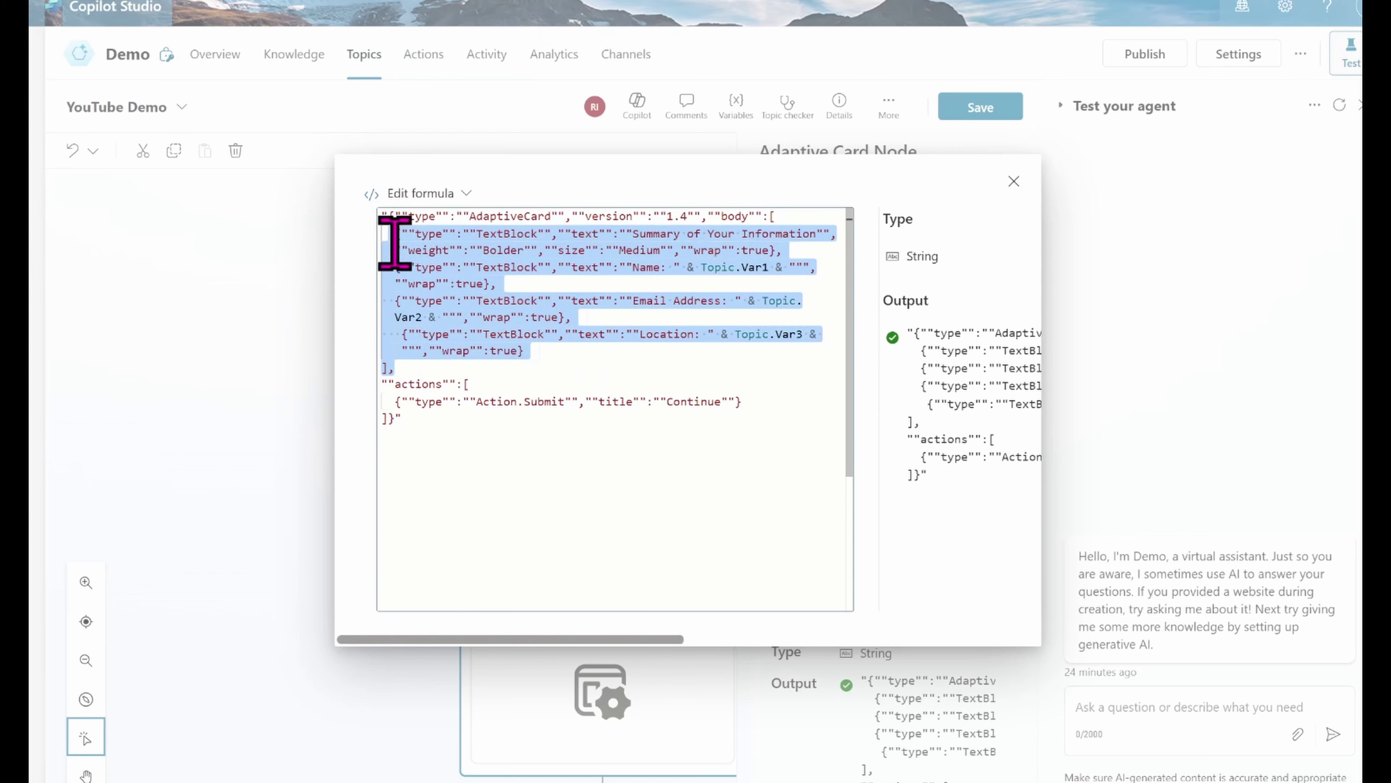
click(408, 384)
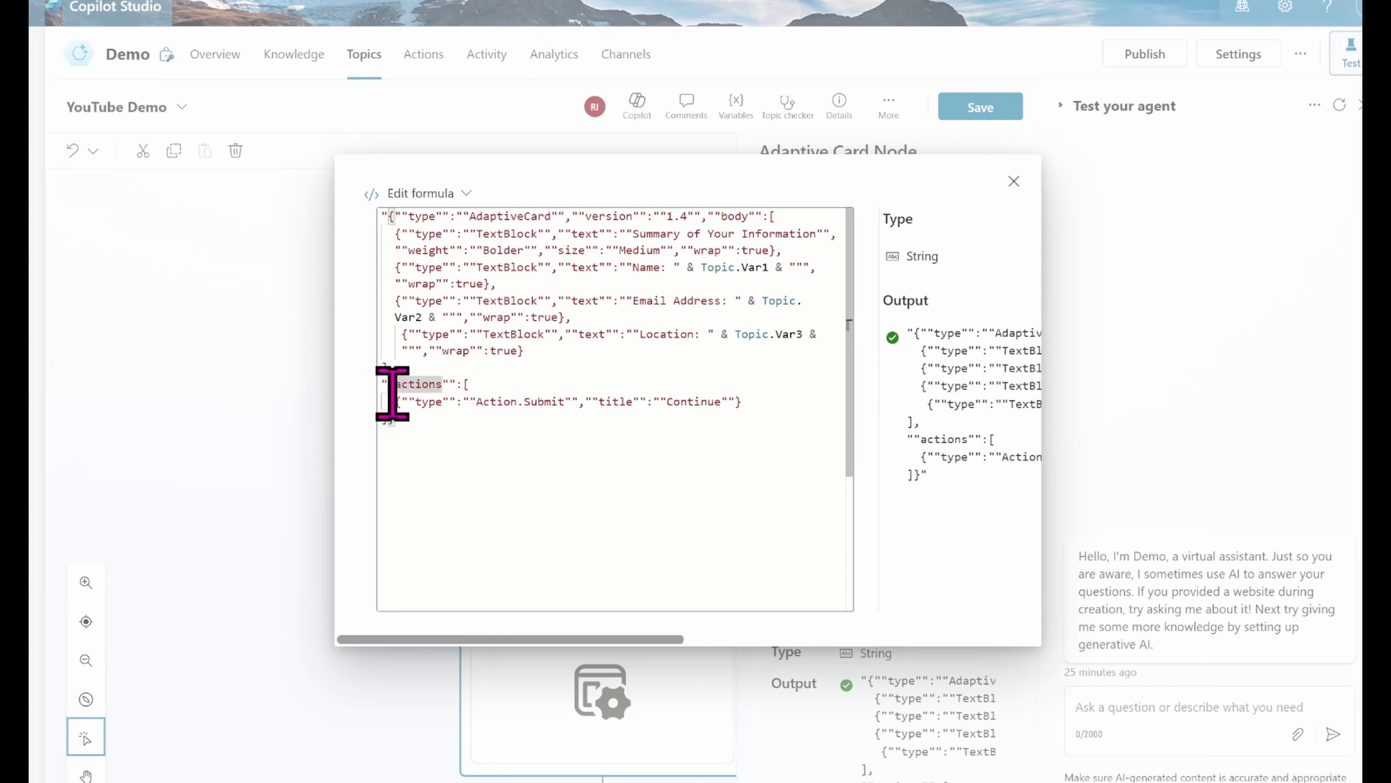
Step: Check the Action.Submit titled Continue in the actions array and close the formula editor
drag(391, 391, 534, 398)
click(403, 415)
click(534, 397)
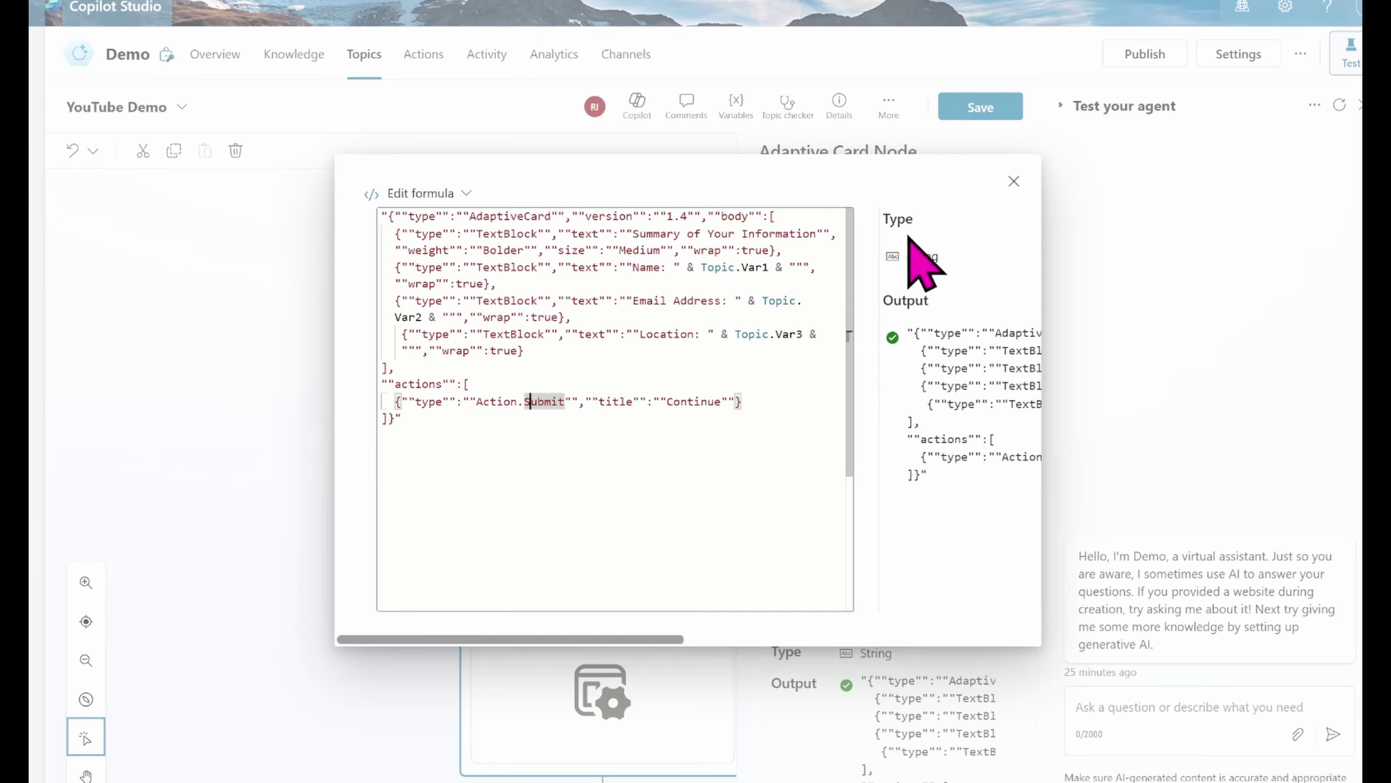
click(1014, 182)
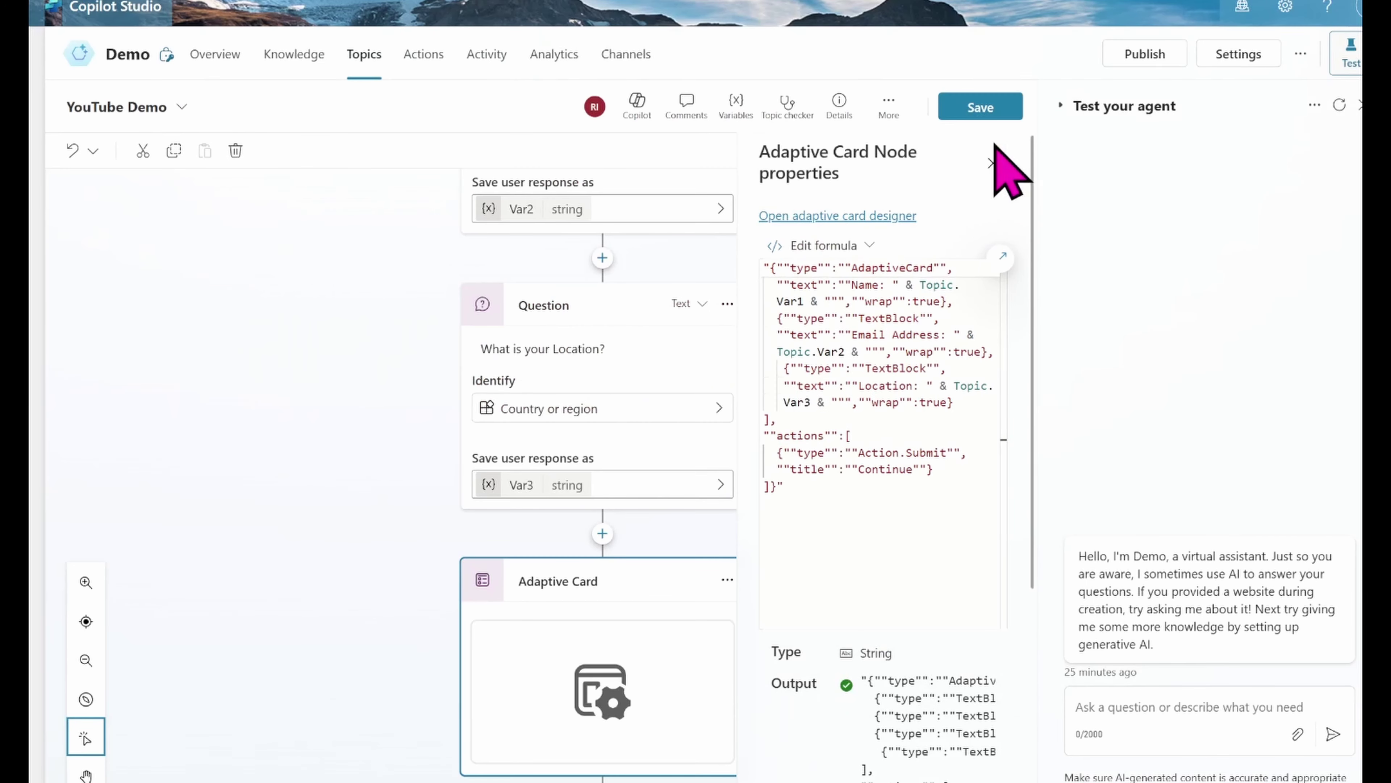
Step: Save the topic and start typing the Services trigger phrase into the test chat
click(975, 108)
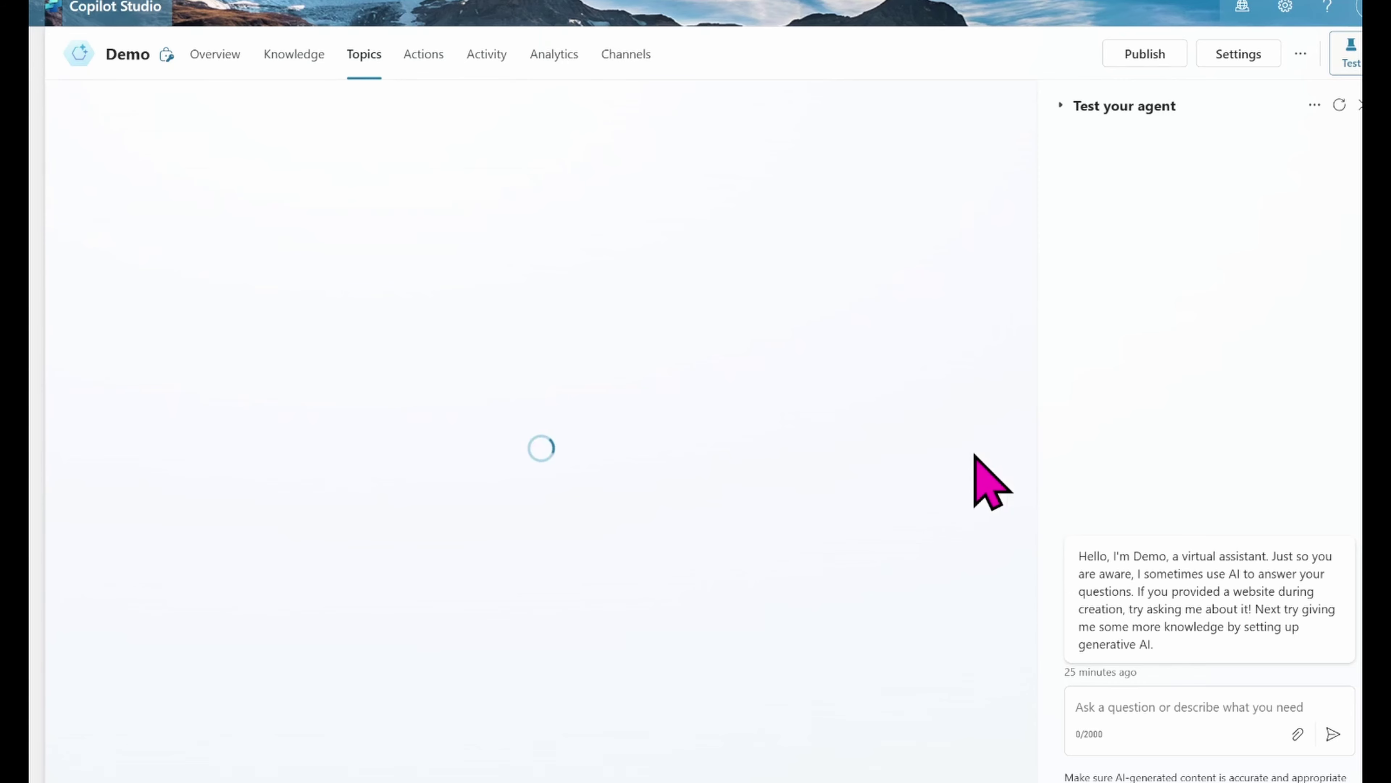
click(1122, 701)
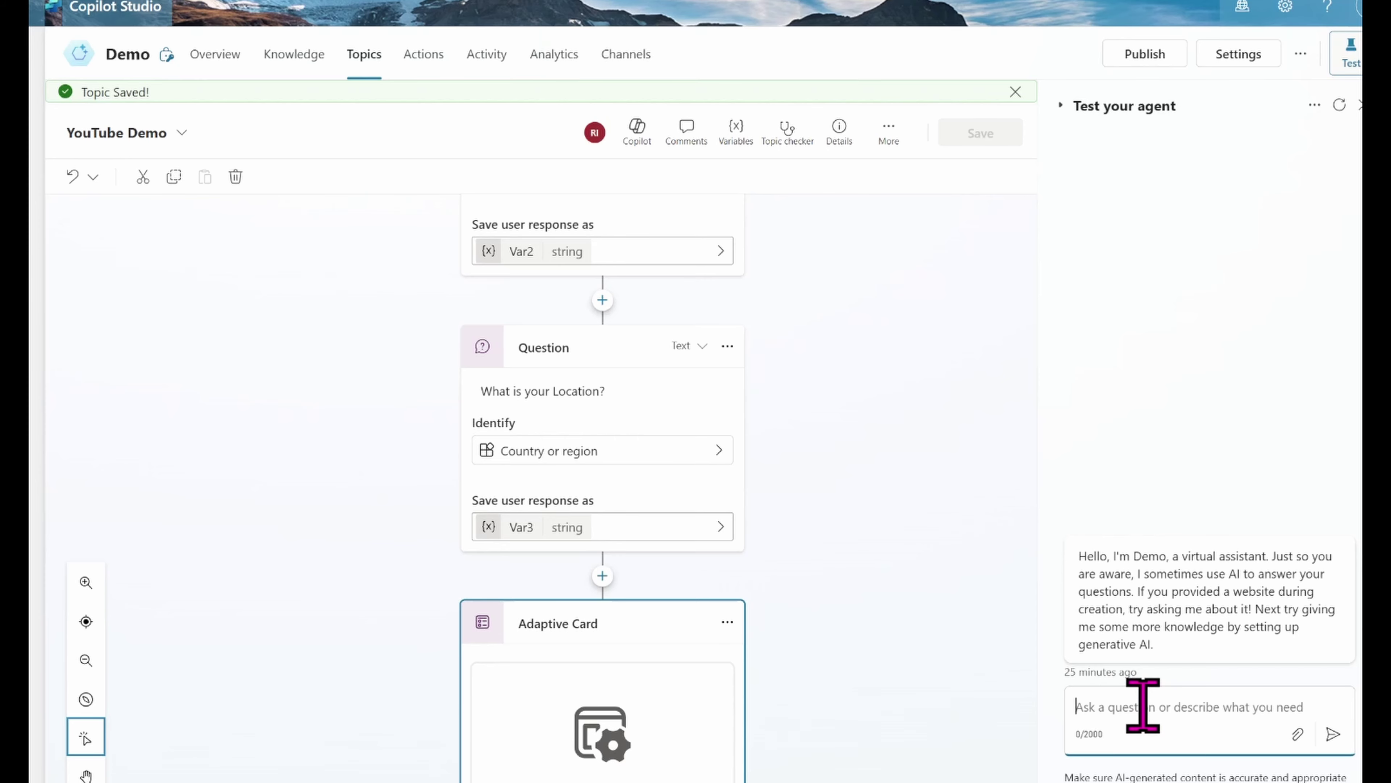
text(s)
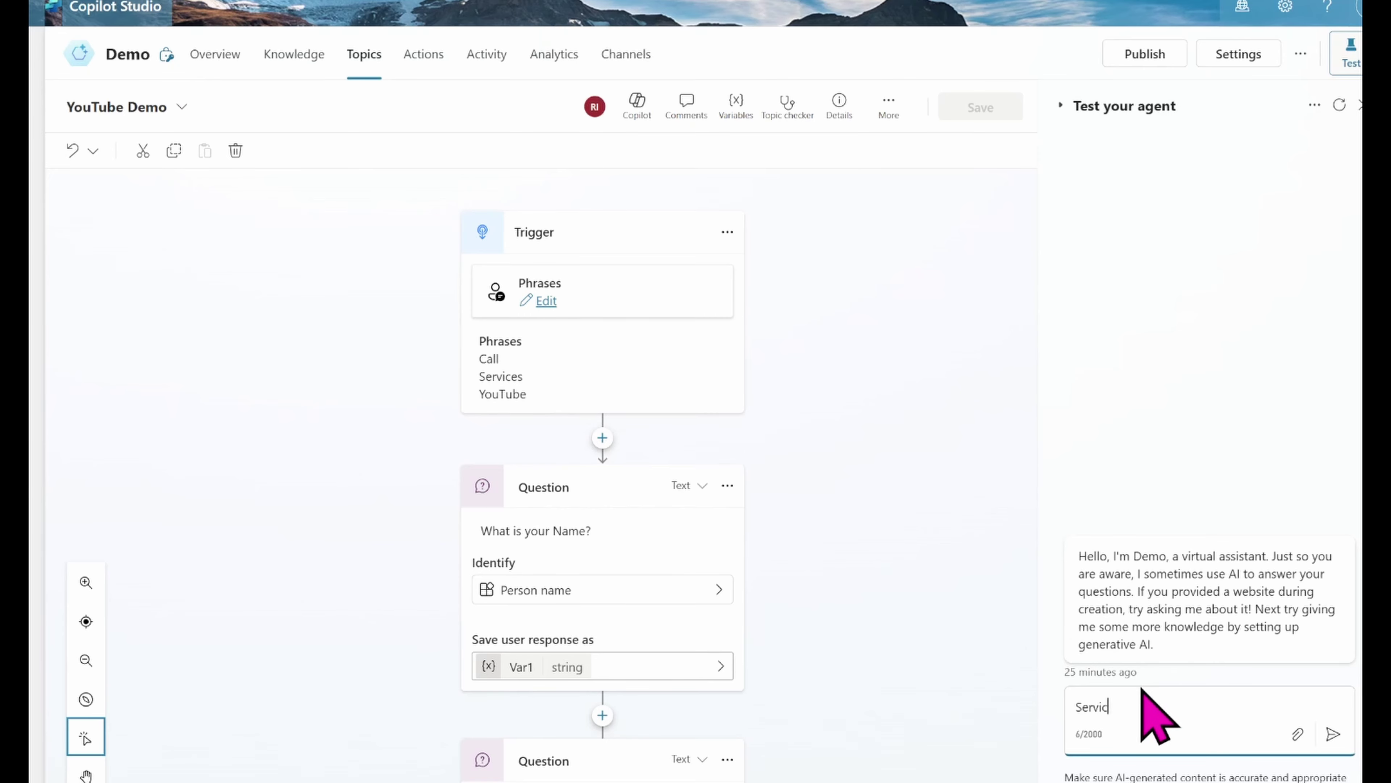
Step: Send Services, then answer with a name, an email address and Malta as location
text(s)
key(Return)
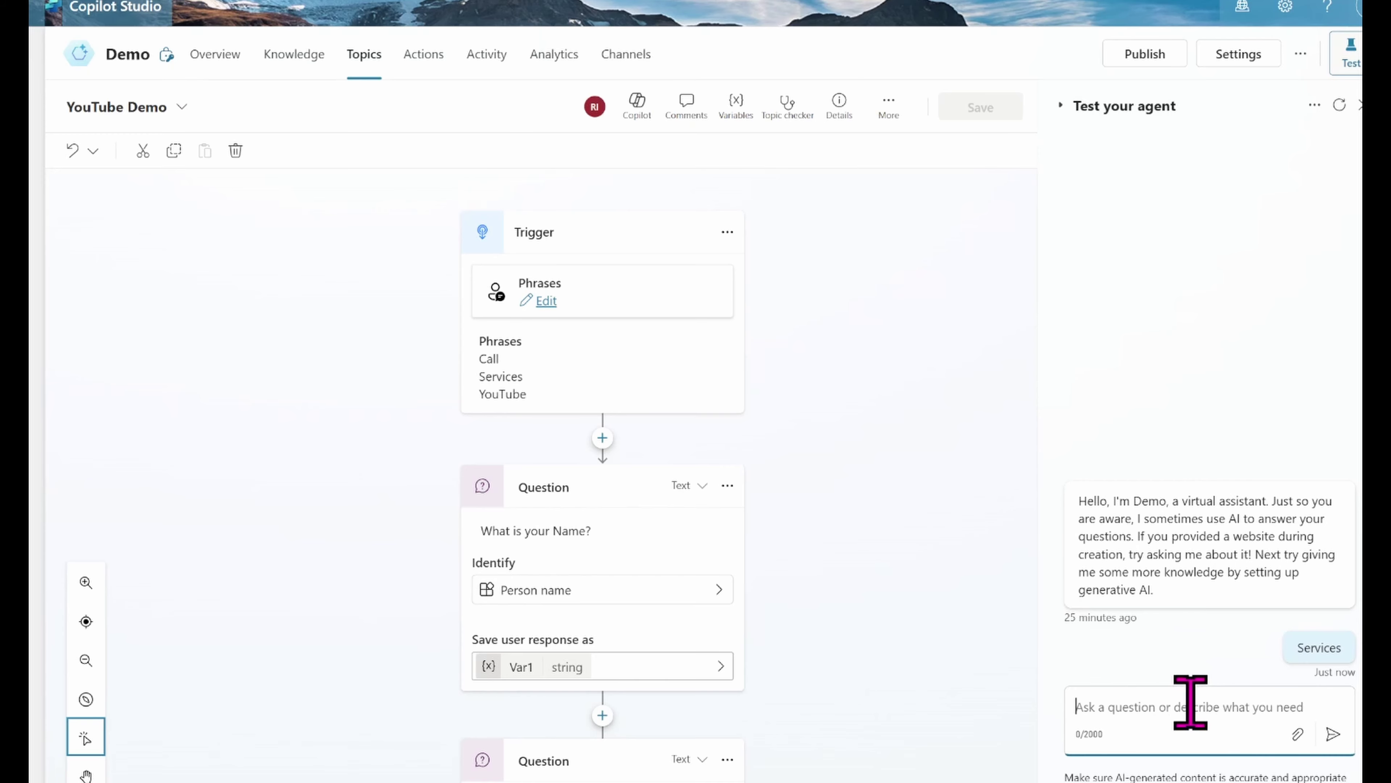
text(R)
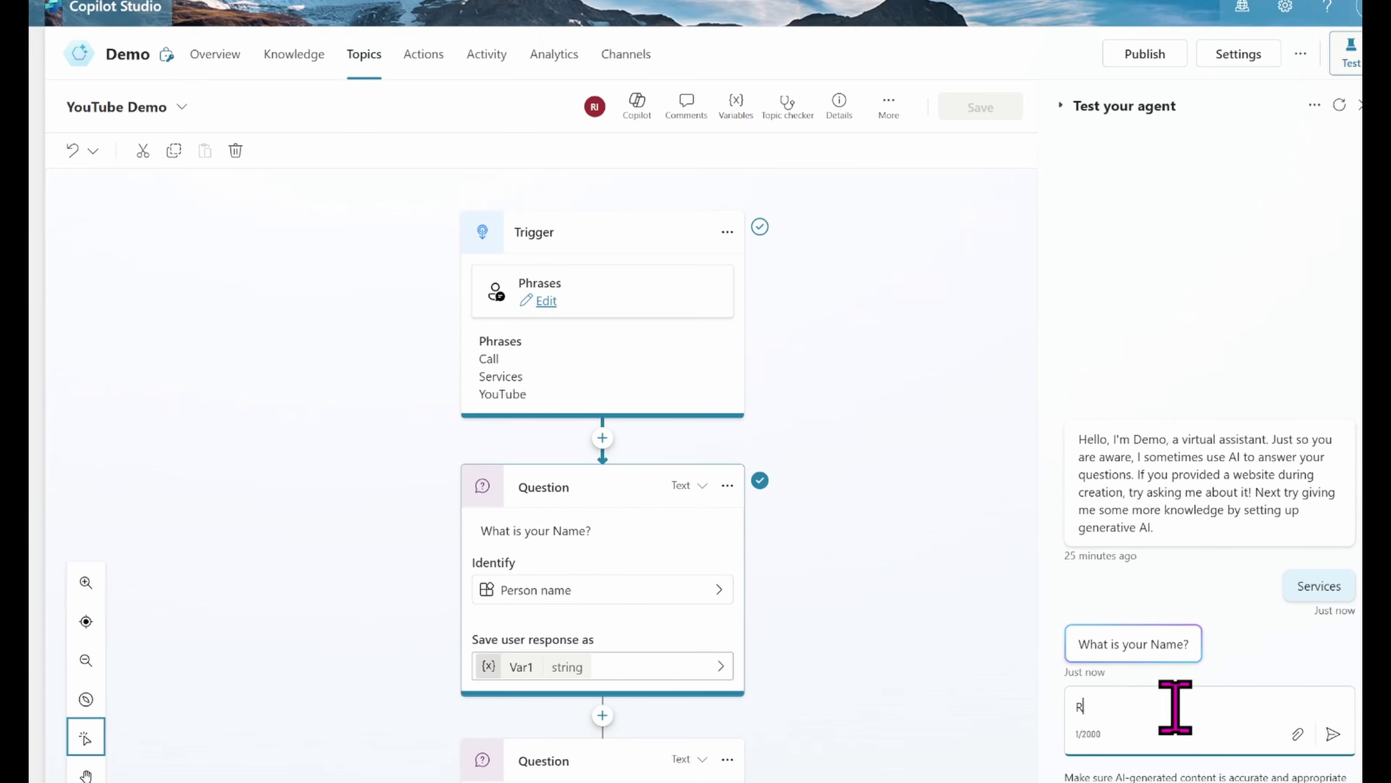
text(achel)
key(Return)
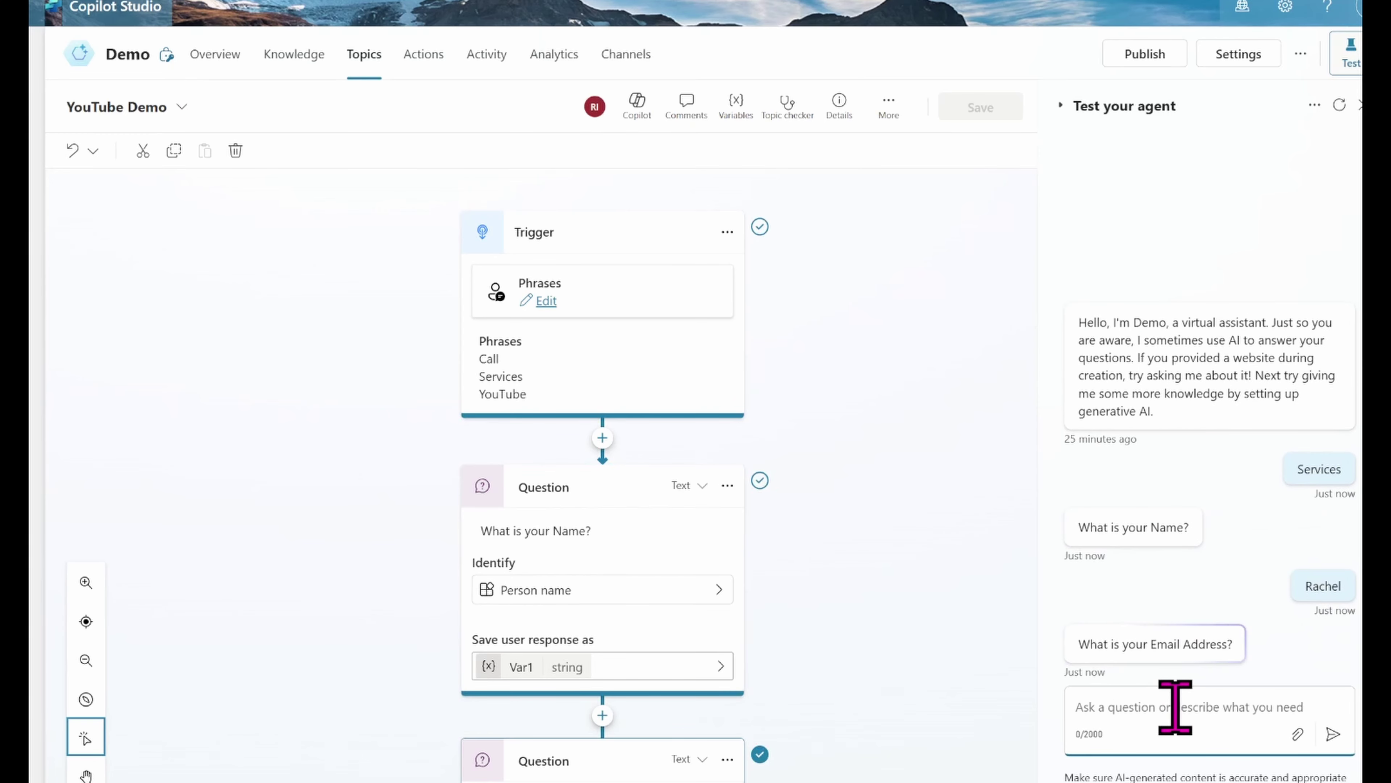
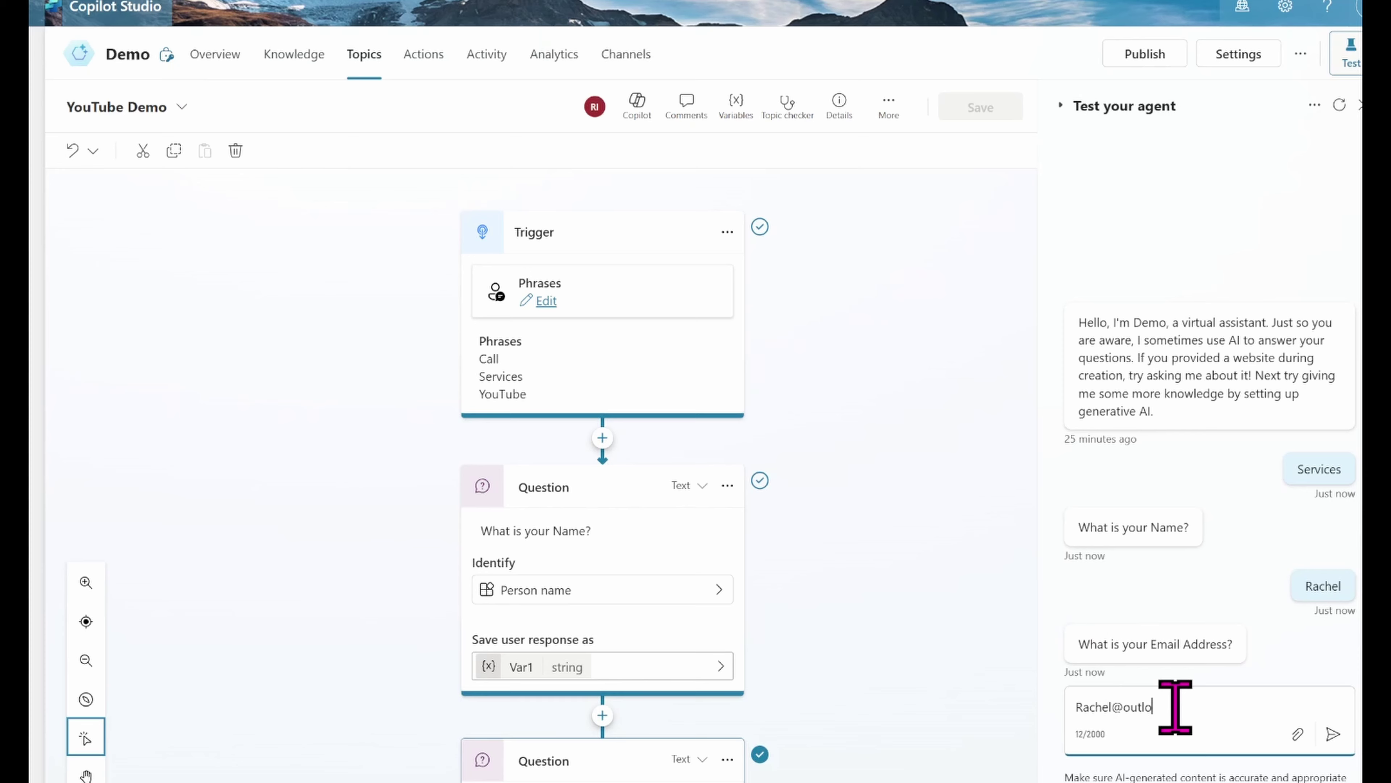
key(Return)
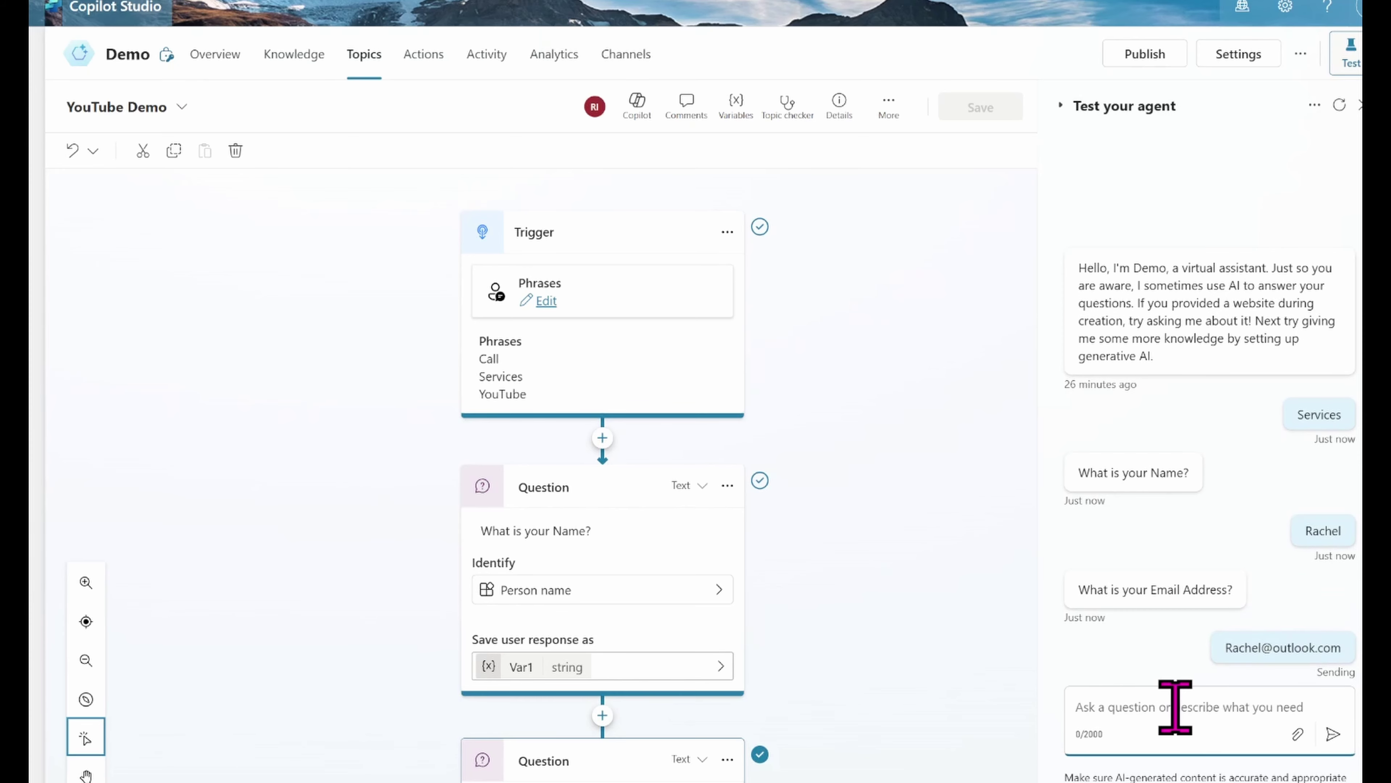
text(Mal)
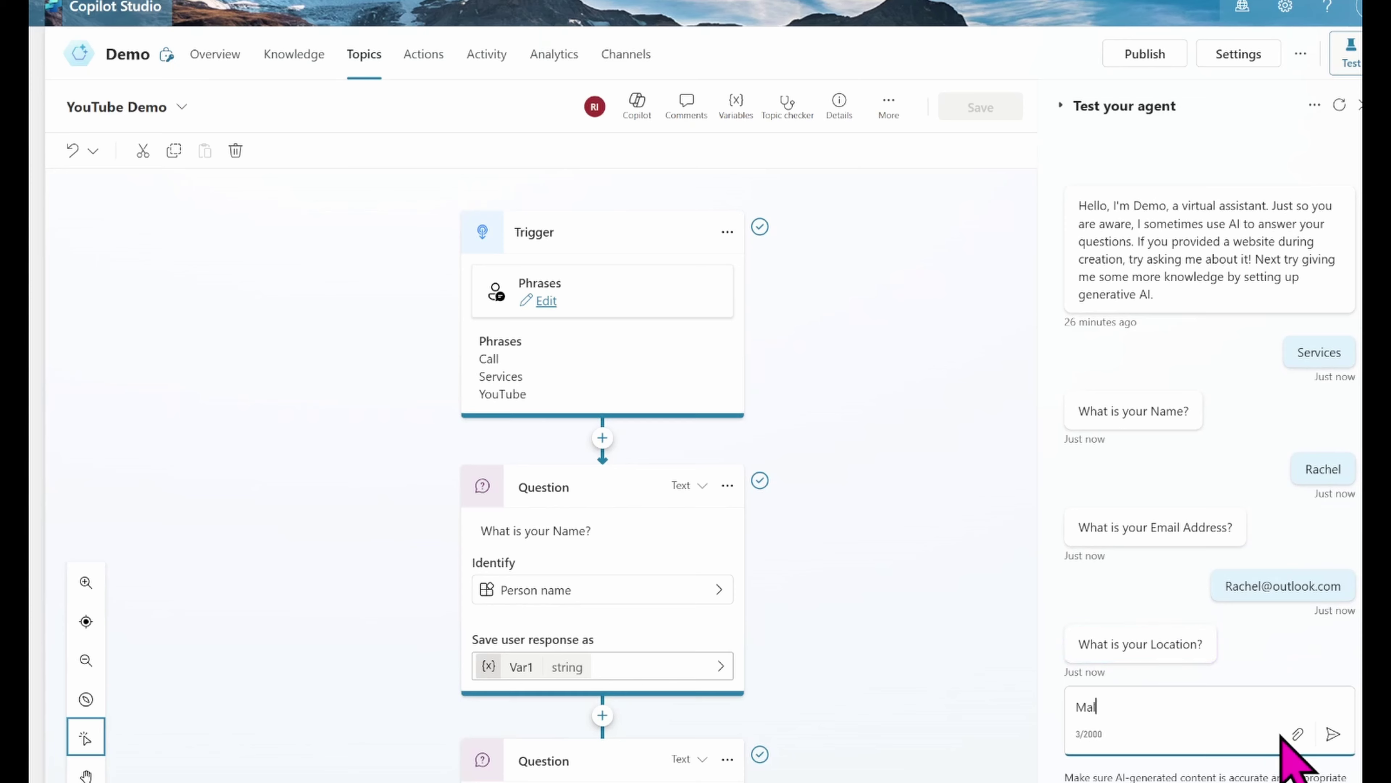
text(ta)
key(Return)
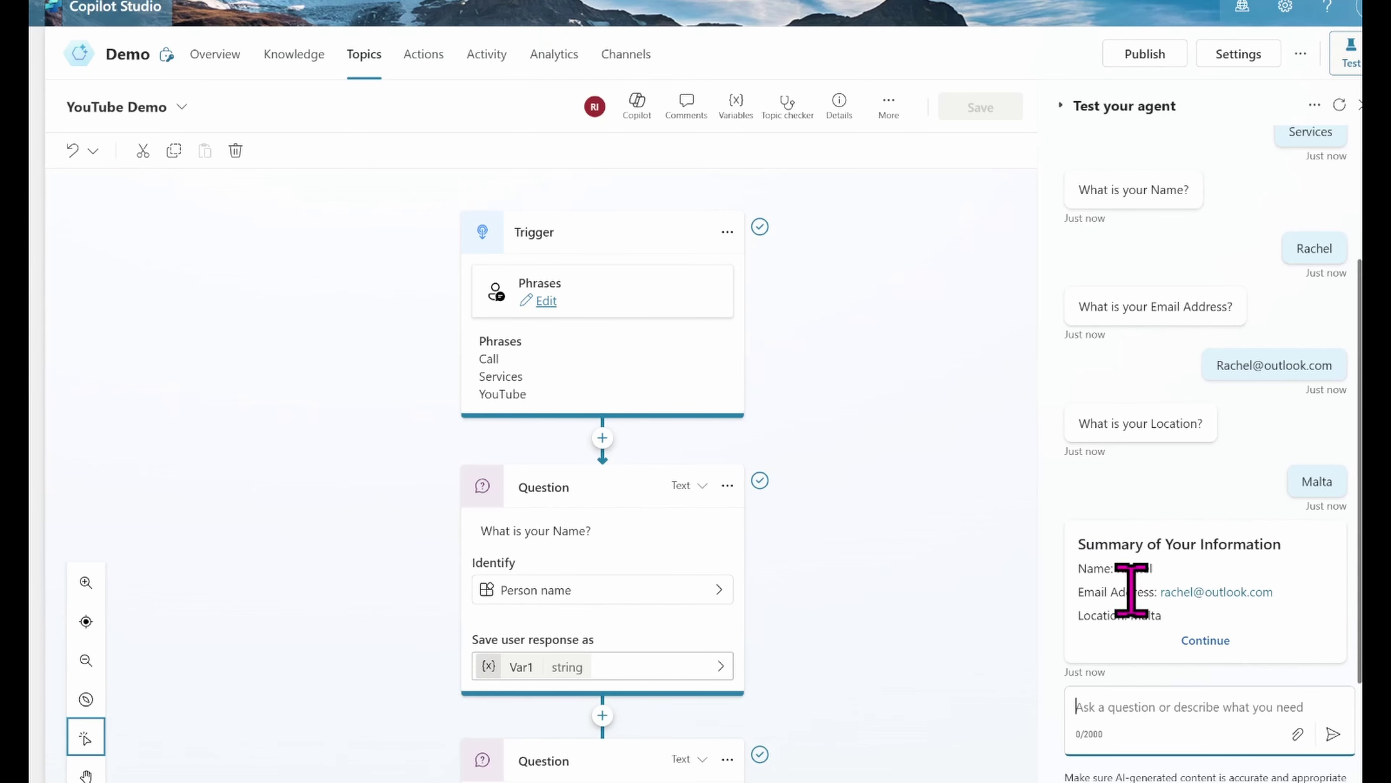
Step: Submit the Summary of Your Information card with Continue
click(1197, 644)
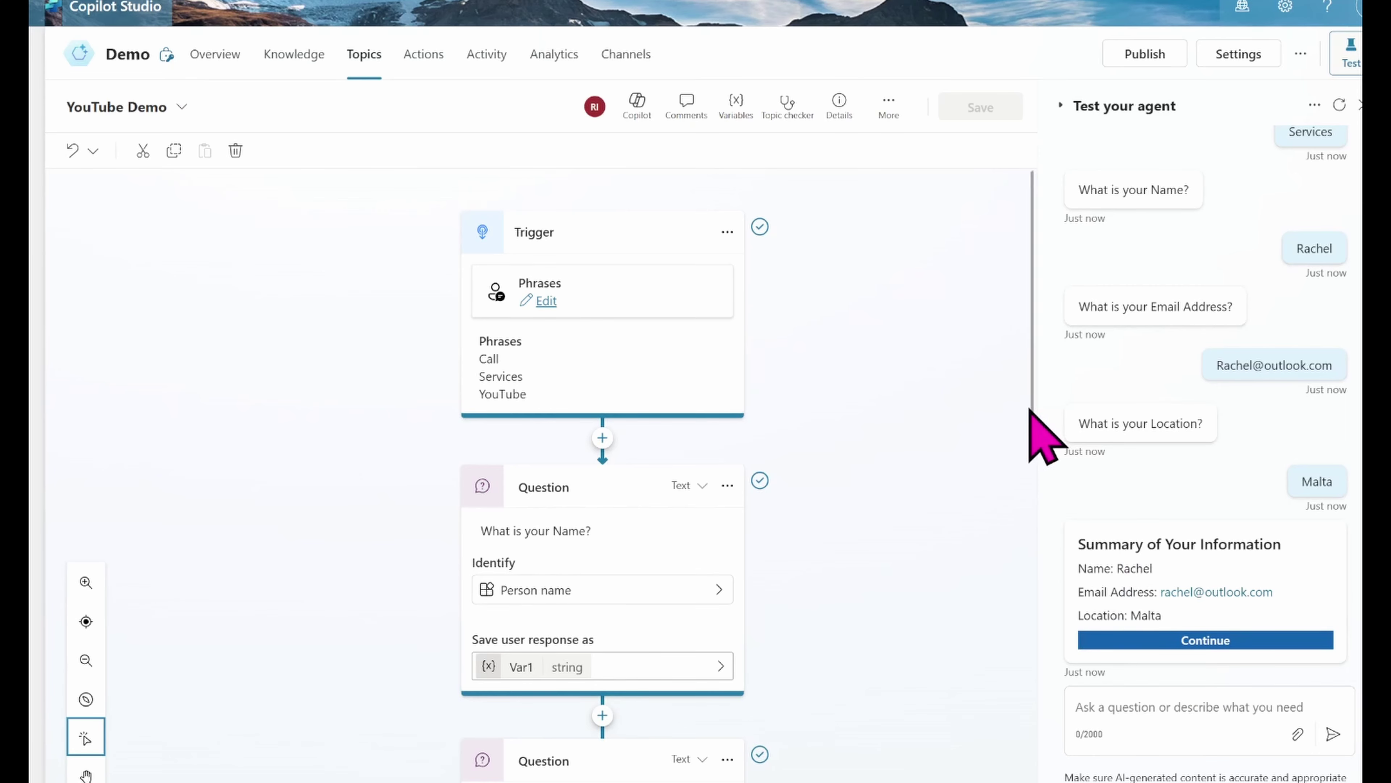
scroll(1032, 436, down, 4)
scroll(1027, 622, down, 8)
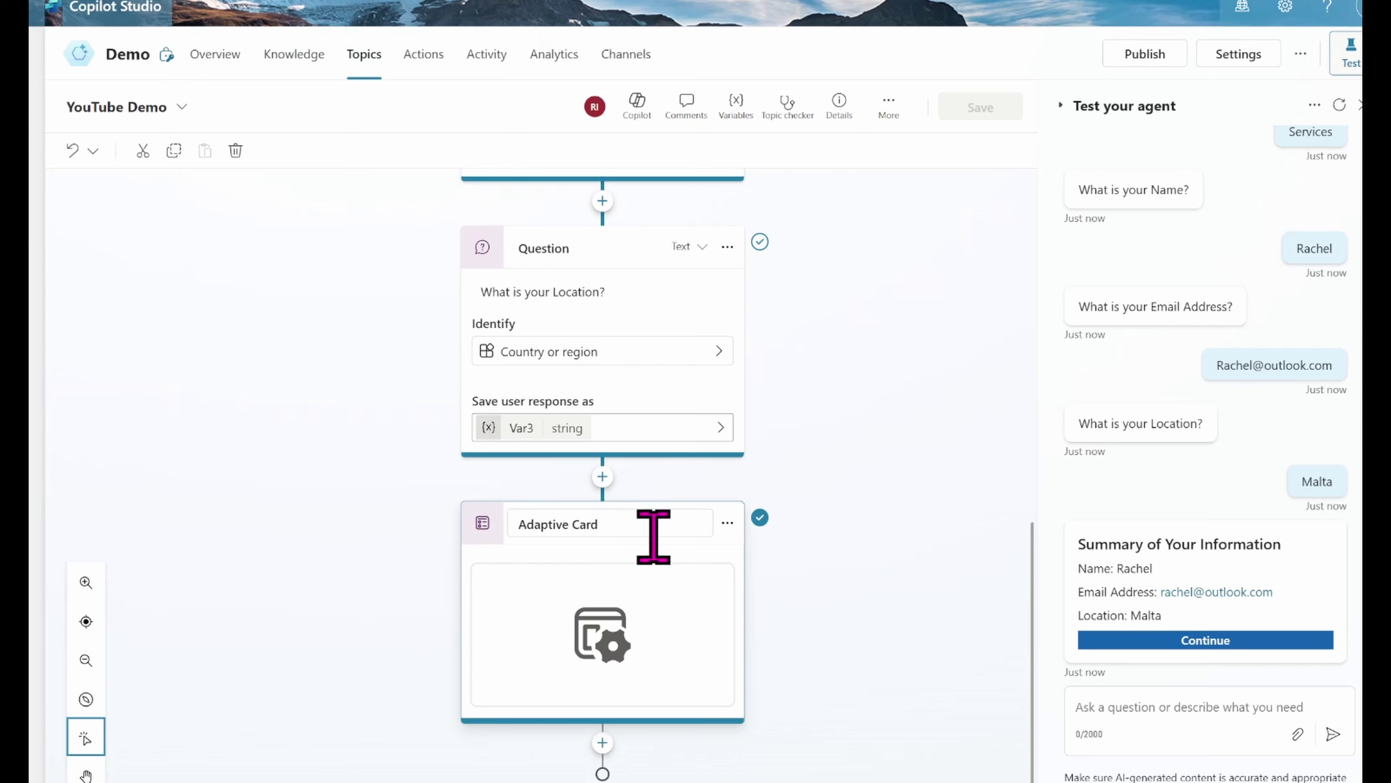
Step: Insert a message node reading 'Okay.' below the Adaptive Card, then save the topic
click(602, 745)
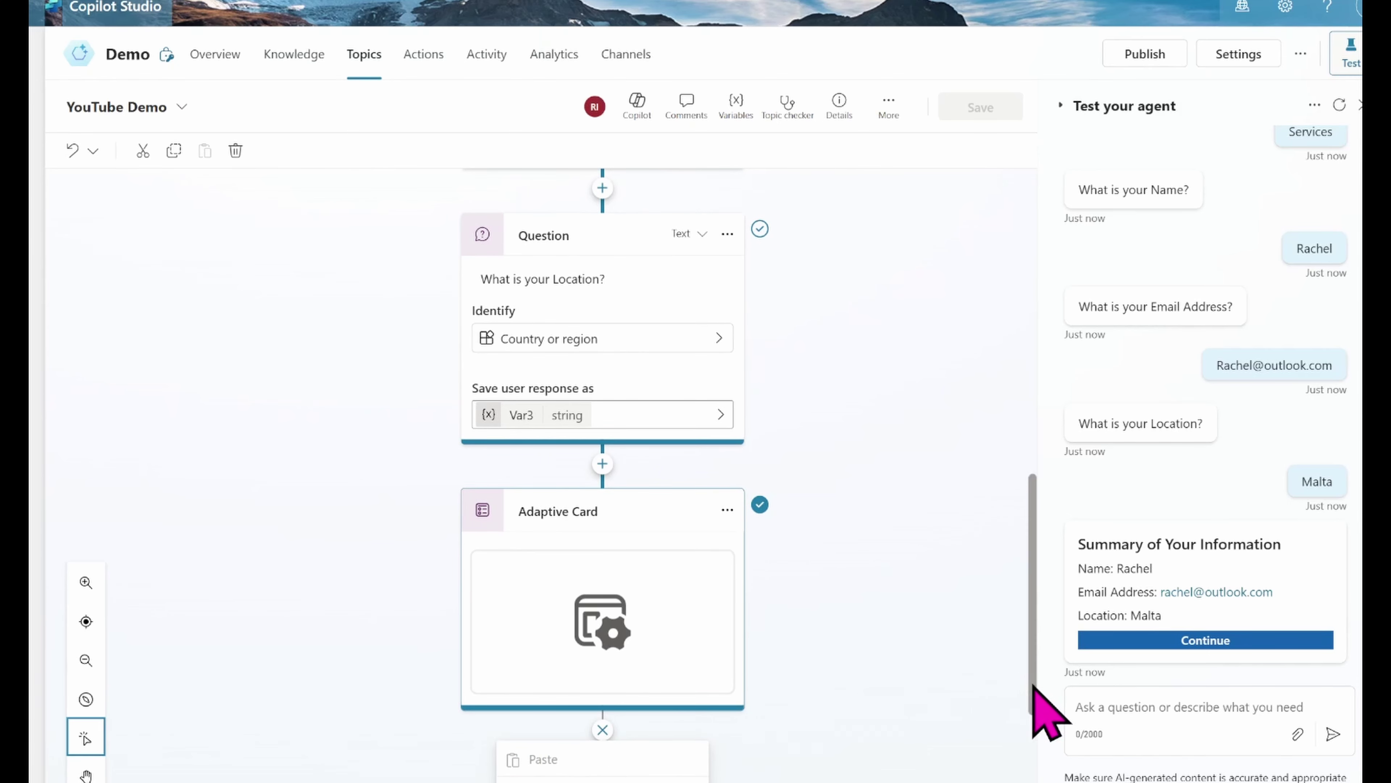
click(569, 577)
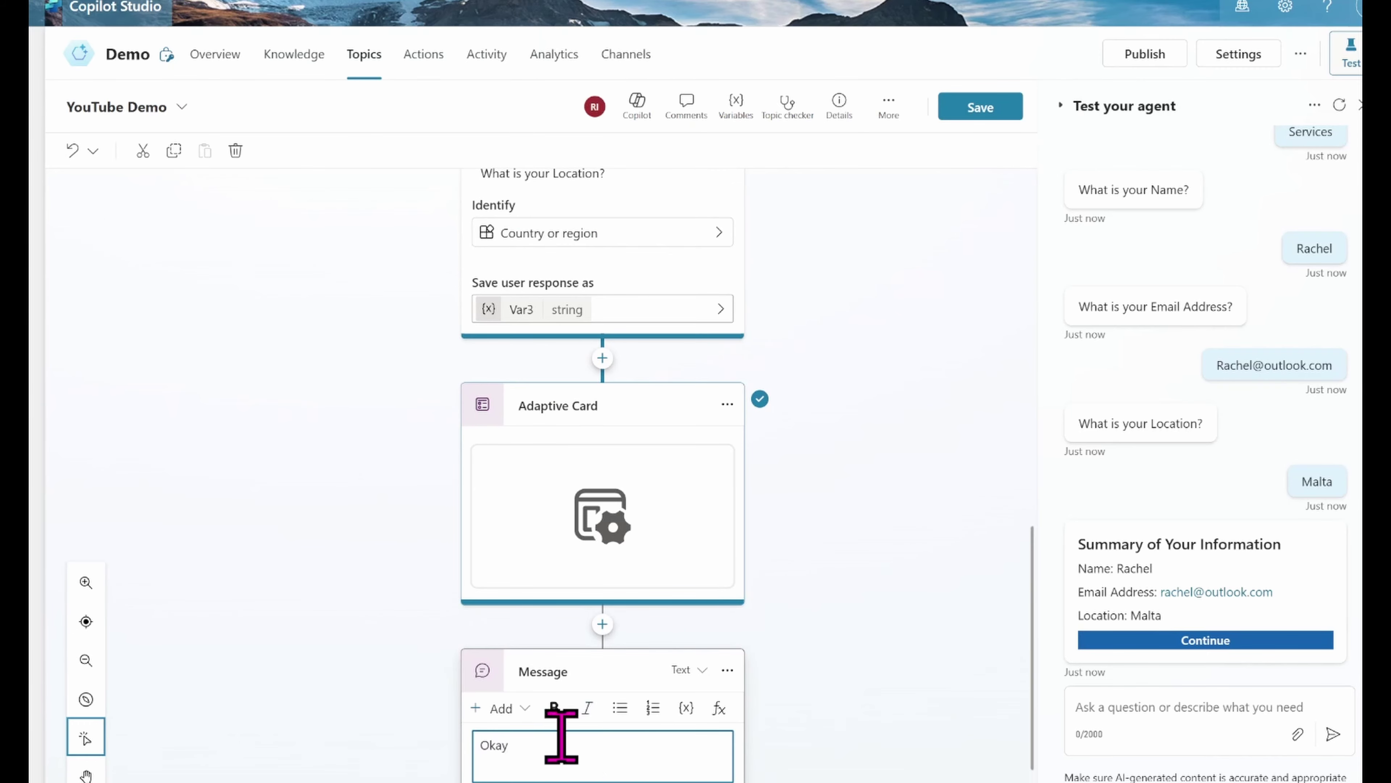
click(875, 644)
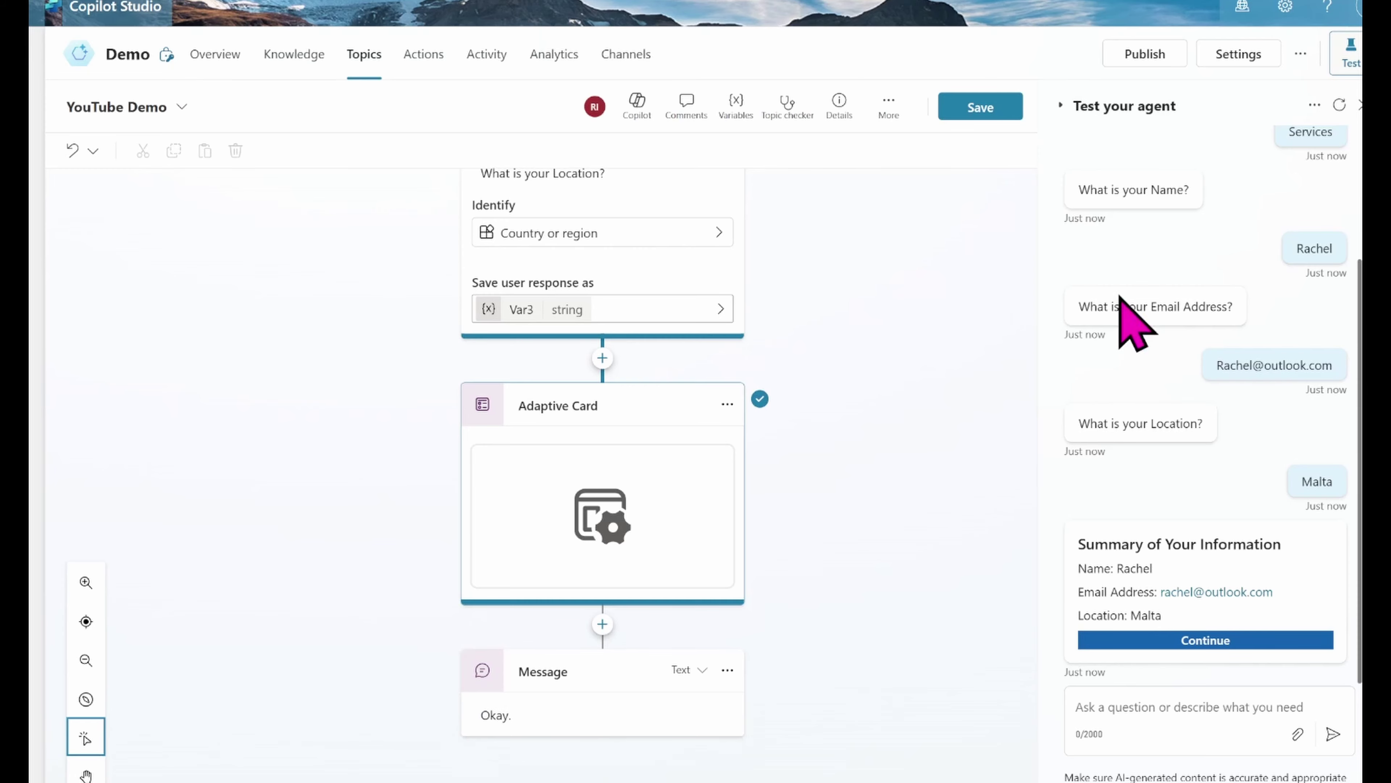
click(1005, 100)
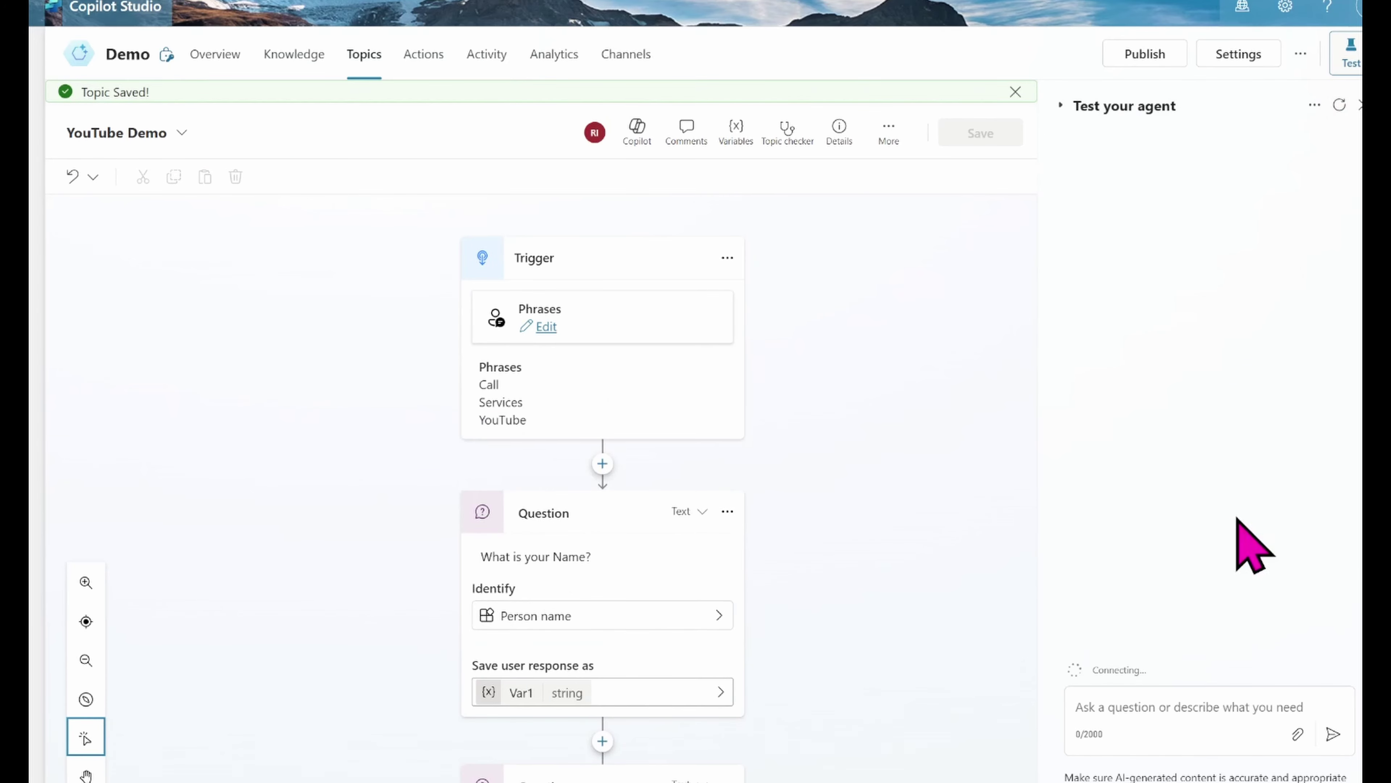
Step: Rerun the chat with Services, a name, an email and Malta, then press Continue on the card
click(1103, 707)
text(Services)
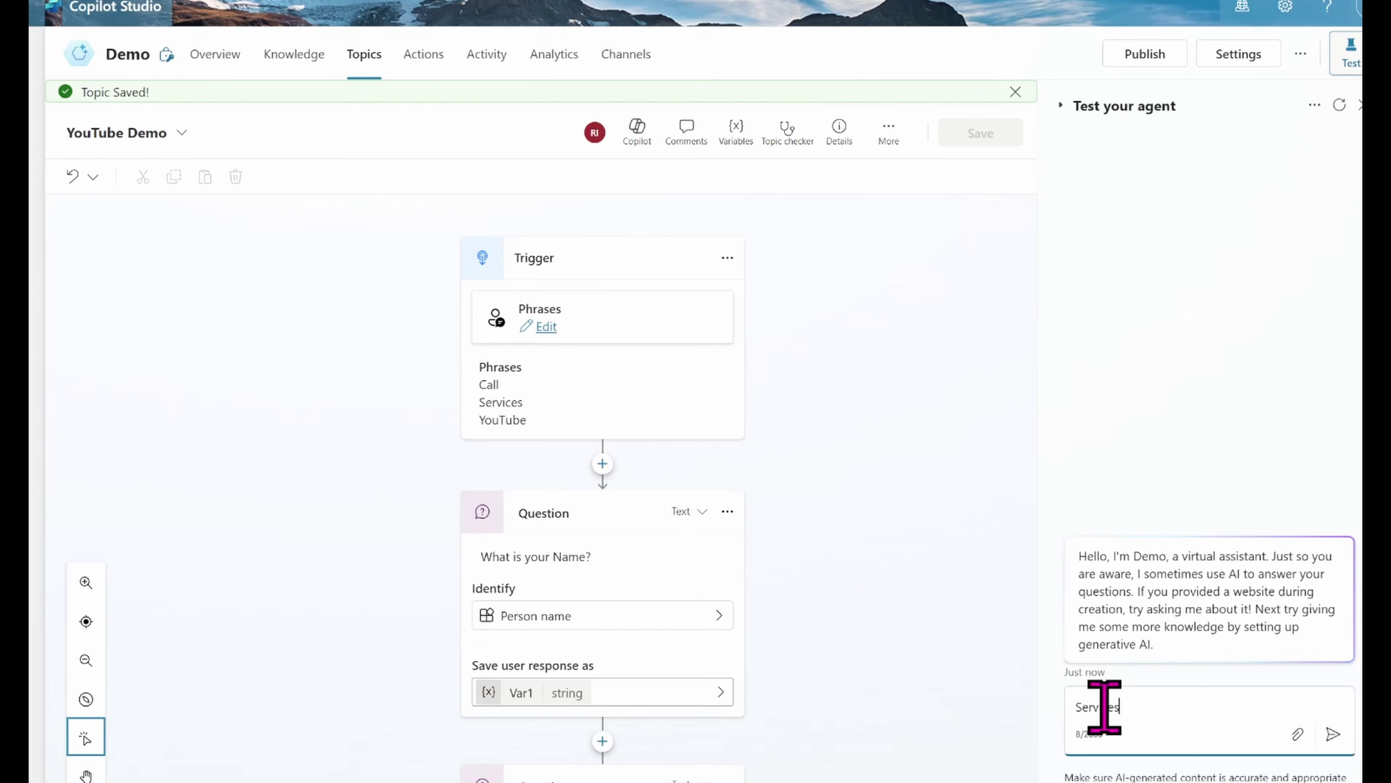
key(Return)
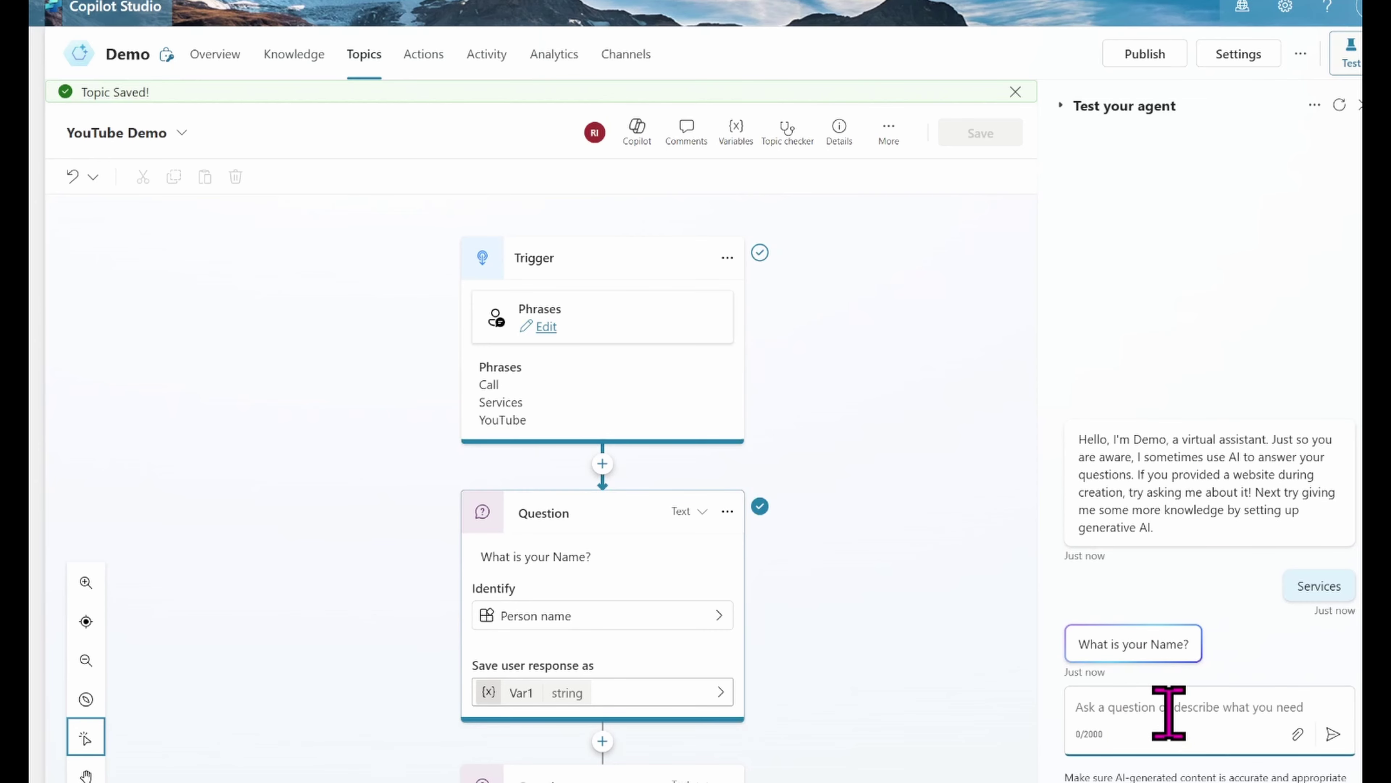
text(Rachel)
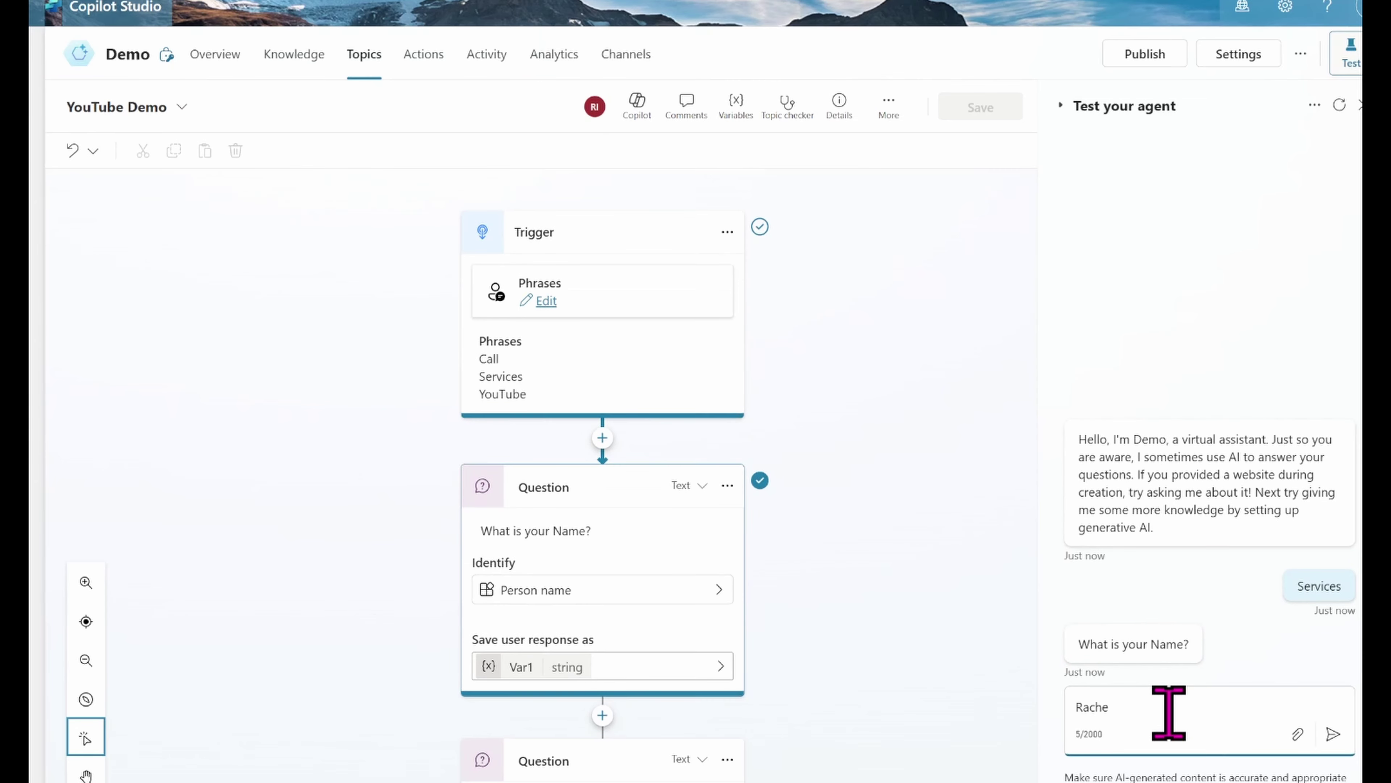
key(Return)
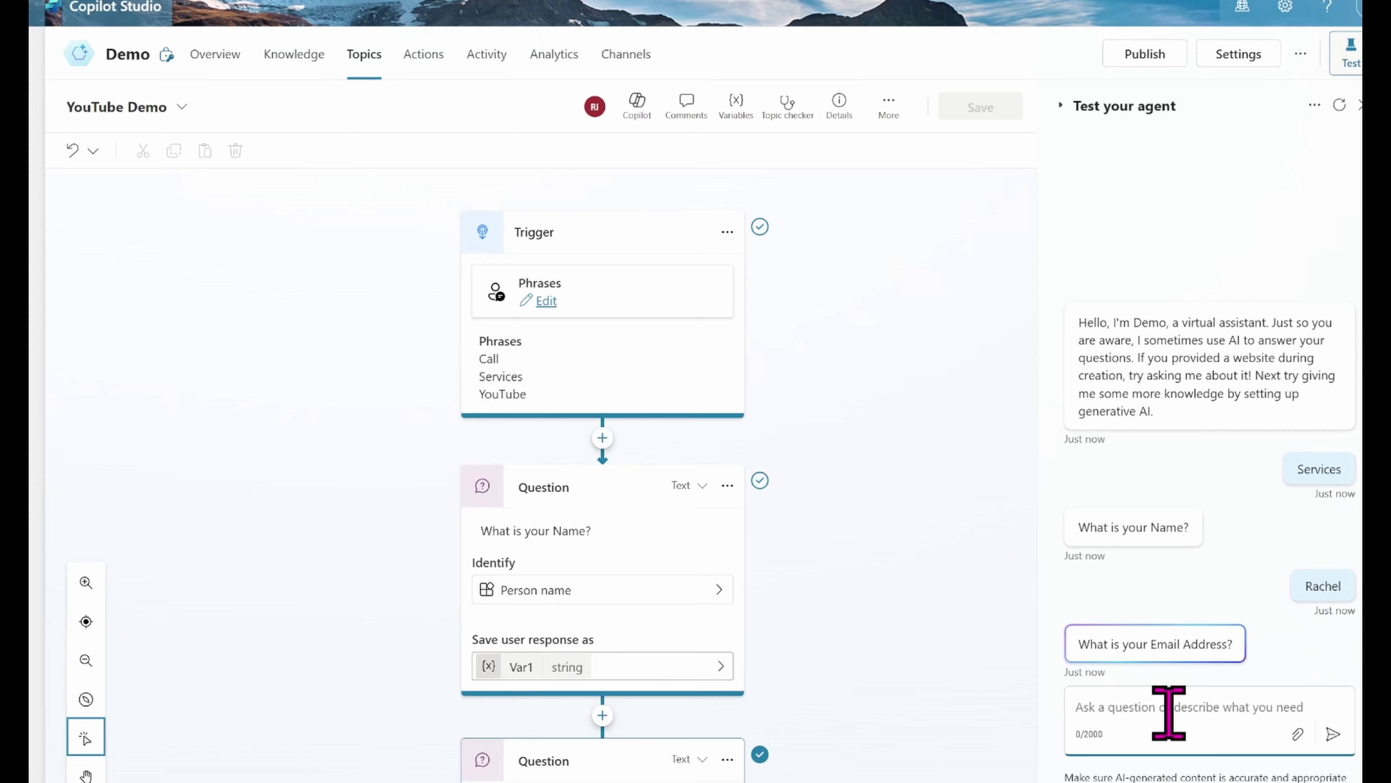
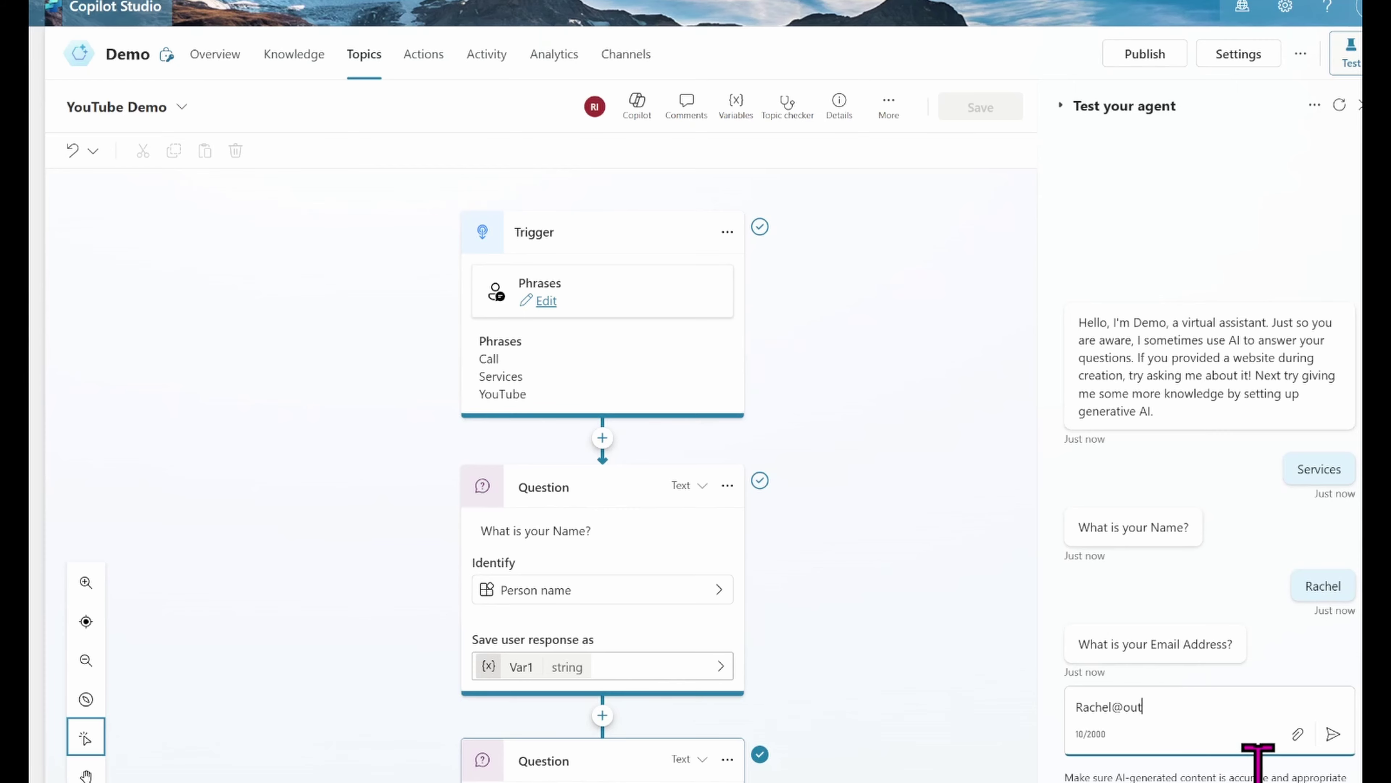
key(Return)
text(Malta)
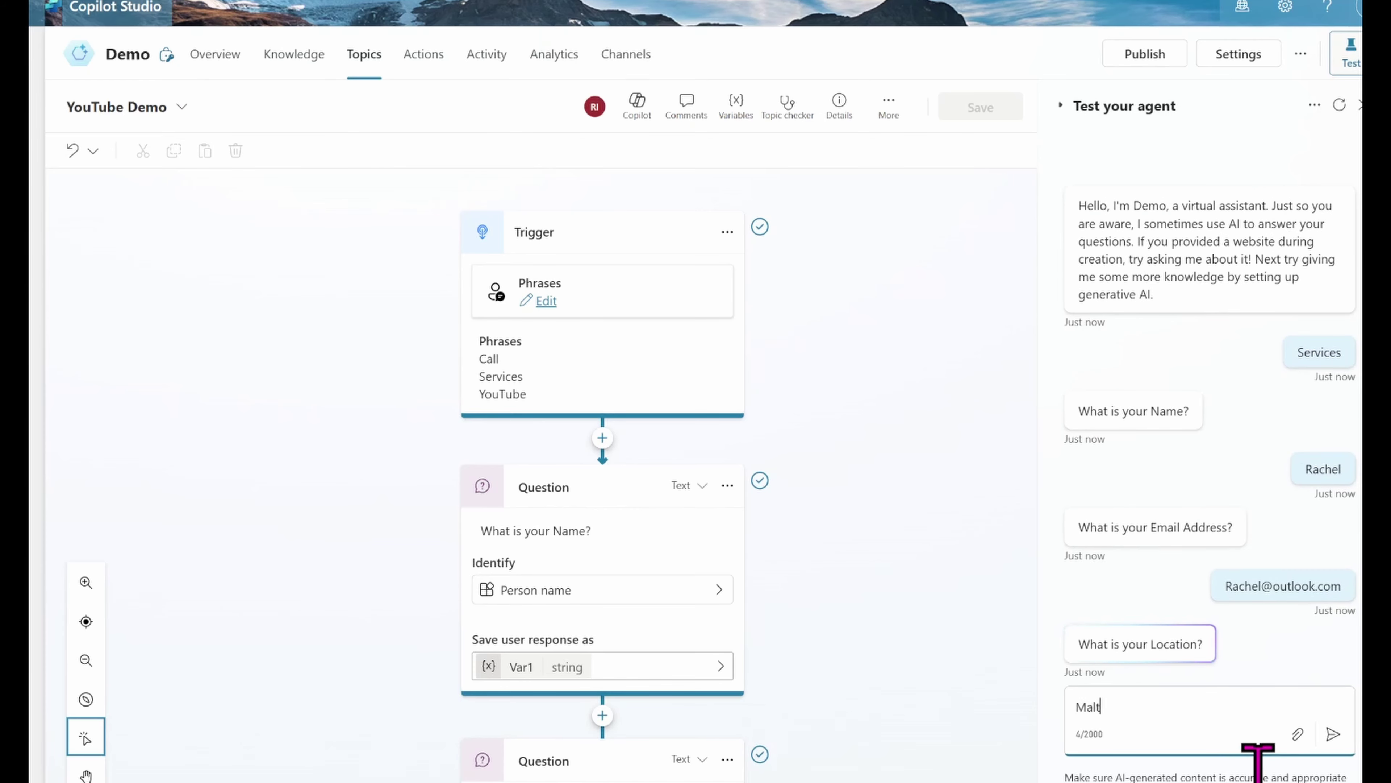
key(Return)
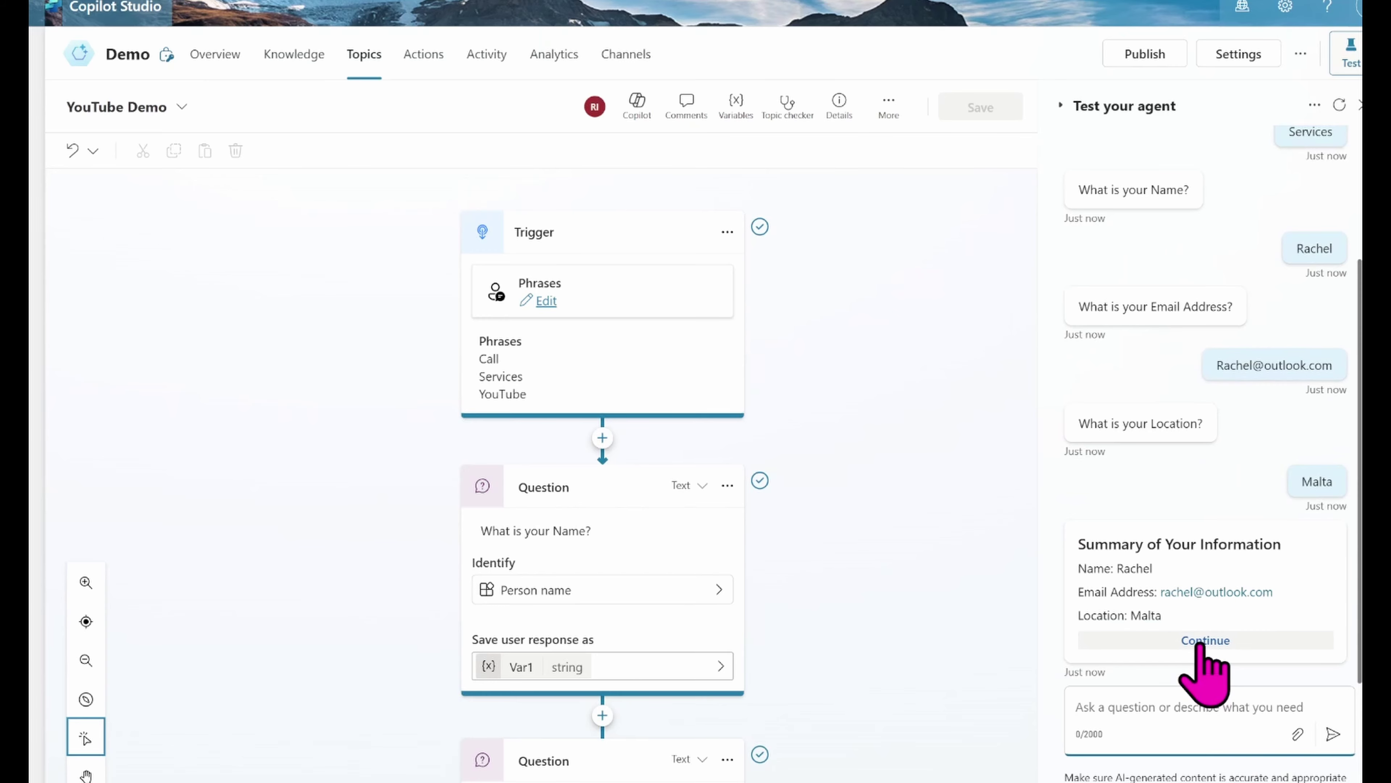
click(1202, 640)
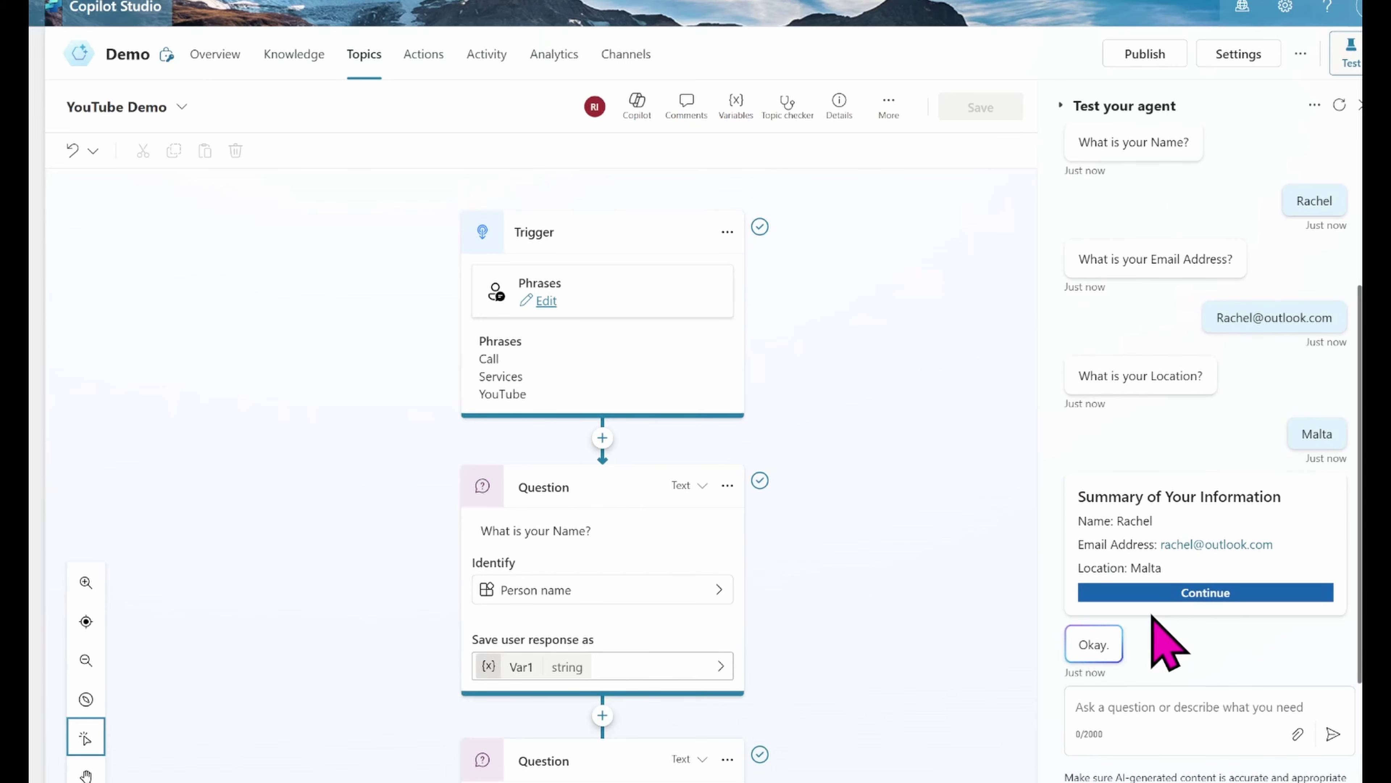